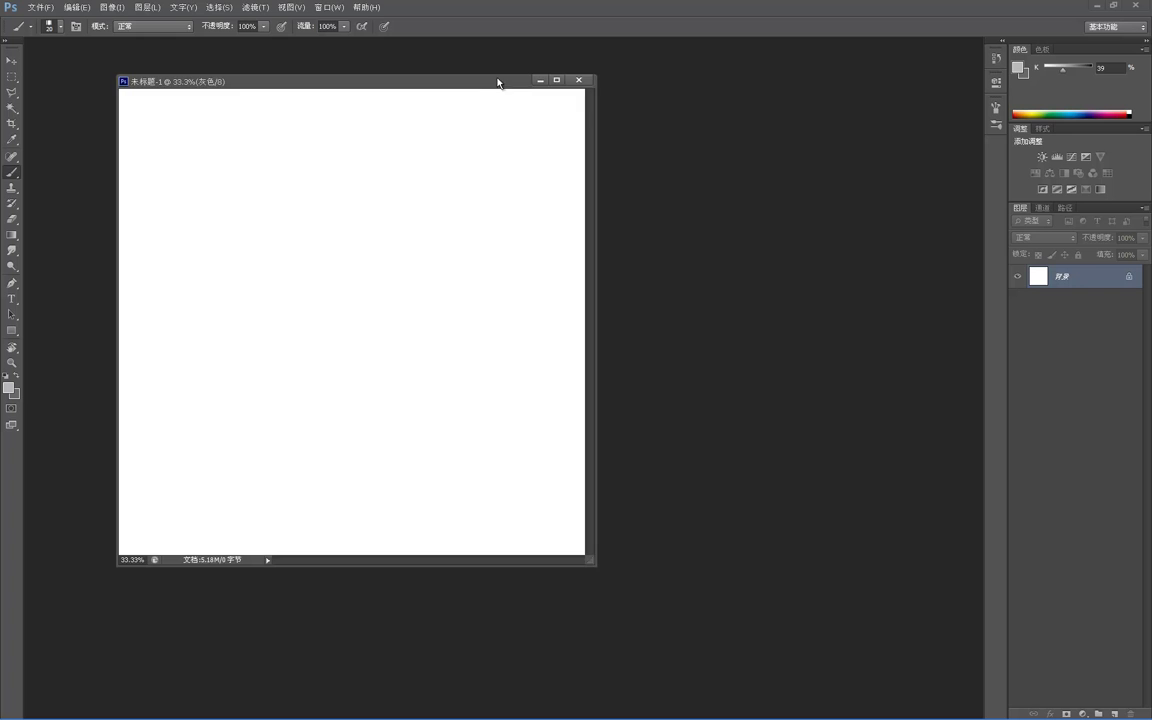
# - Enlarge the document window beyond the canvas and move it toward the middle of the workspace
pyautogui.moveTo(662, 551); pyautogui.dragTo(843, 695)
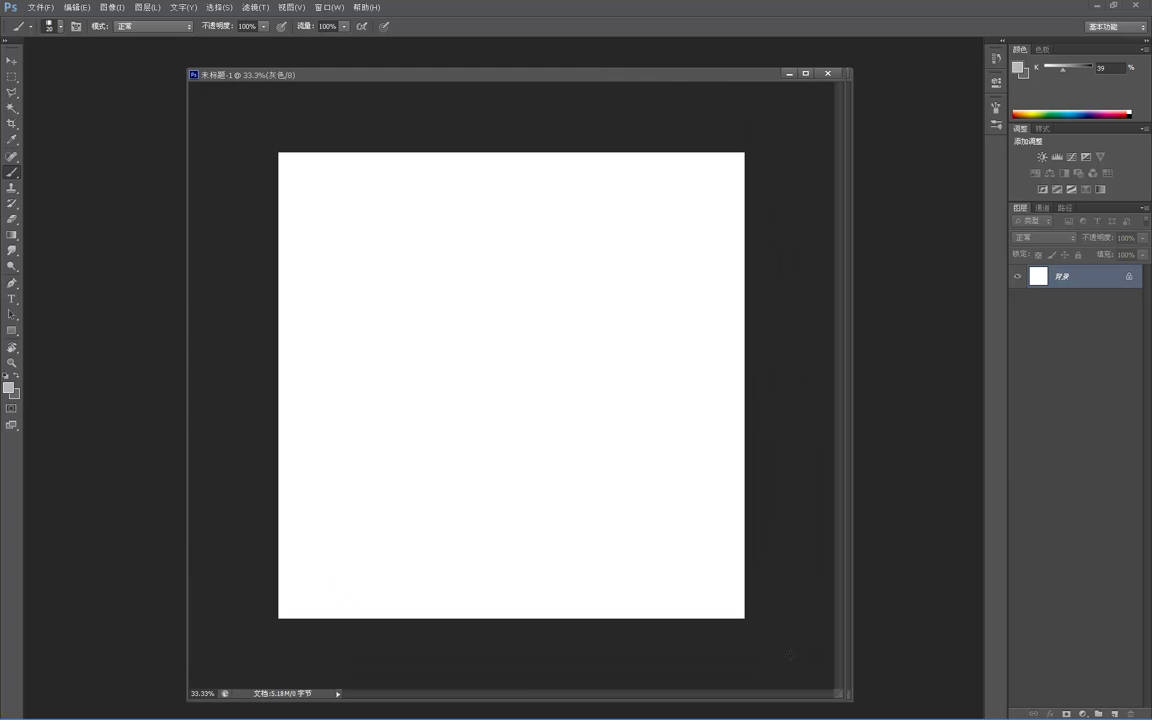
pyautogui.rightClick(414, 289)
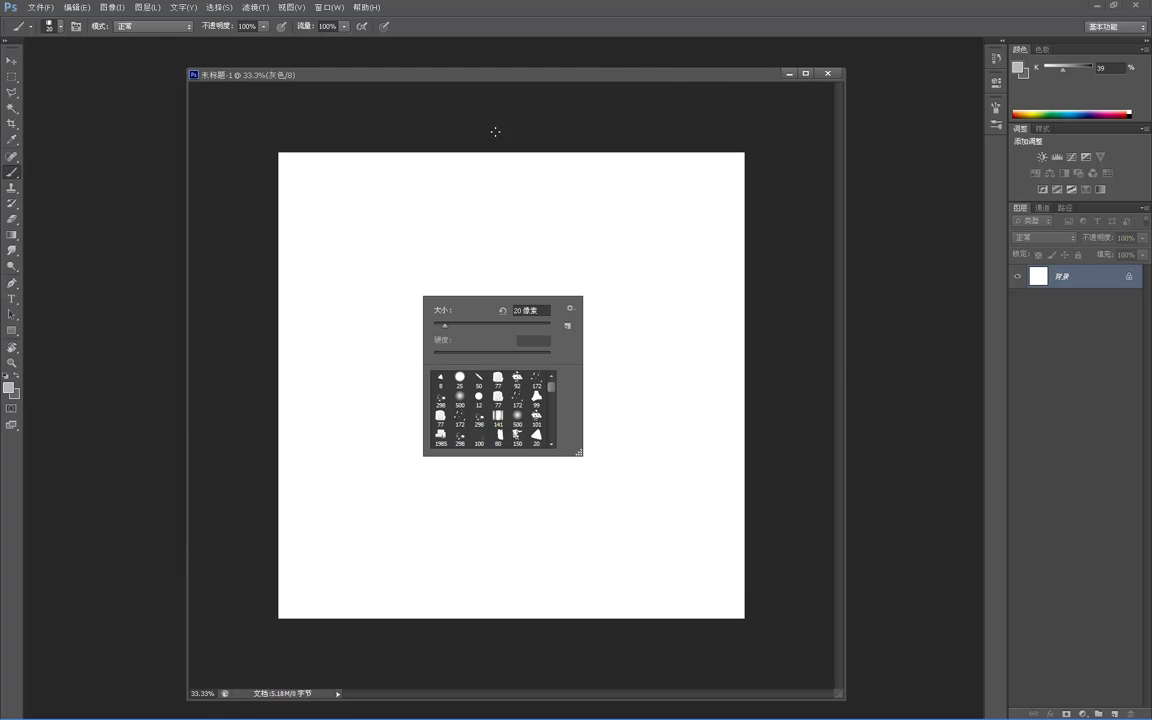
pyautogui.moveTo(555, 80); pyautogui.dragTo(649, 82)
pyautogui.moveTo(535, 265)
pyautogui.mouseDown()
pyautogui.moveTo(542, 252)
pyautogui.moveTo(566, 254)
pyautogui.mouseUp()
pyautogui.hotkey('ctrl', 'z')
pyautogui.hotkey('ctrl', 'z')
pyautogui.hotkey('ctrl', 'z')
pyautogui.press(']')
pyautogui.press(']')
pyautogui.press(']')
pyautogui.press(']')
pyautogui.moveTo(514, 222); pyautogui.dragTo(502, 231)
pyautogui.hotkey('ctrl', 'z')
# - Choose the size 8 brush tip, try it with a few short strokes on the canvas and undo them
pyautogui.rightClick(487, 238)
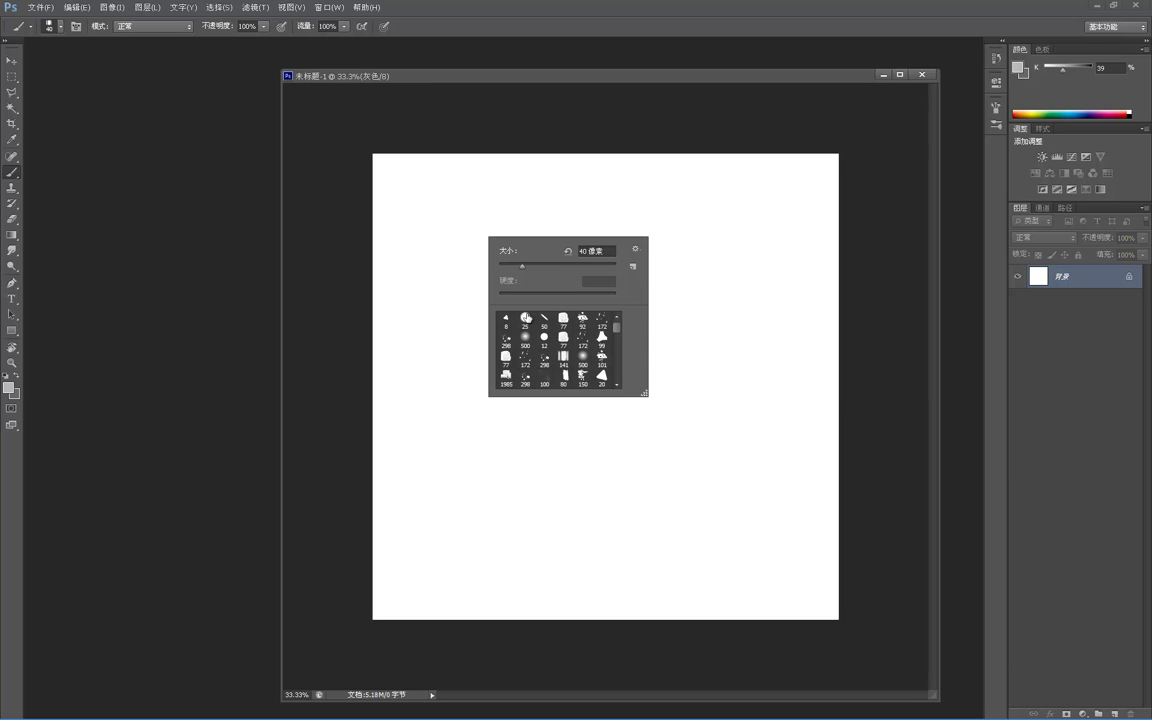
pyautogui.click(506, 323)
pyautogui.moveTo(474, 223)
pyautogui.mouseDown()
pyautogui.moveTo(488, 224)
pyautogui.moveTo(451, 288)
pyautogui.mouseUp()
pyautogui.hotkey('ctrl', 'z')
pyautogui.hotkey('ctrl', 'z')
pyautogui.moveTo(552, 268); pyautogui.dragTo(552, 296)
pyautogui.moveTo(485, 355); pyautogui.dragTo(534, 350)
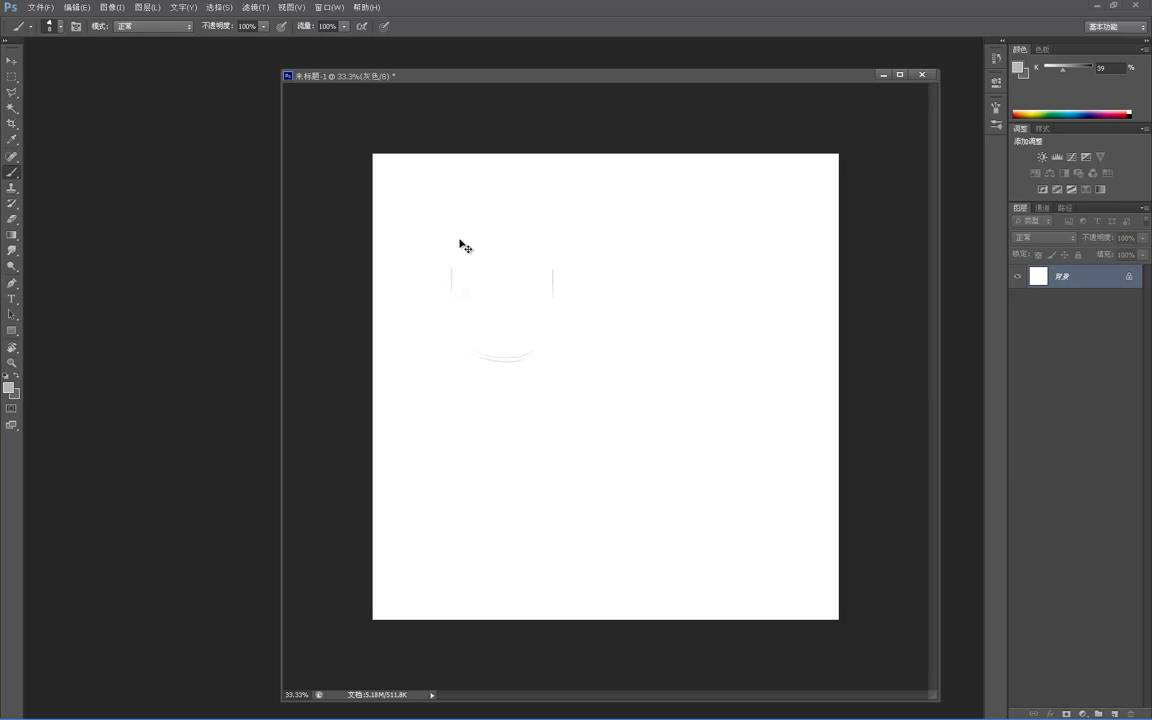
pyautogui.hotkey('ctrl', 'alt', 'z')
pyautogui.hotkey('ctrl', 'alt', 'z')
pyautogui.hotkey('ctrl', 'alt', 'z')
pyautogui.hotkey('ctrl', 'alt', 'z')
# - Sketch light gray construction lines for a box in perspective in the upper-left part of the canvas
pyautogui.moveTo(450, 258); pyautogui.dragTo(449, 338)
pyautogui.moveTo(450, 261)
pyautogui.mouseDown()
pyautogui.moveTo(528, 259)
pyautogui.moveTo(515, 259)
pyautogui.moveTo(515, 345)
pyautogui.mouseUp()
pyautogui.moveTo(447, 330); pyautogui.dragTo(517, 329)
pyautogui.moveTo(458, 247)
pyautogui.mouseDown()
pyautogui.moveTo(497, 224)
pyautogui.moveTo(452, 261)
pyautogui.moveTo(489, 221)
pyautogui.moveTo(532, 225)
pyautogui.moveTo(515, 259)
pyautogui.moveTo(548, 220)
pyautogui.moveTo(518, 254)
pyautogui.moveTo(548, 223)
pyautogui.moveTo(500, 225)
pyautogui.moveTo(548, 228)
pyautogui.moveTo(545, 320)
pyautogui.moveTo(544, 295)
pyautogui.moveTo(526, 317)
pyautogui.moveTo(555, 281)
pyautogui.mouseUp()
pyautogui.moveTo(518, 330); pyautogui.dragTo(447, 330)
pyautogui.moveTo(455, 261); pyautogui.dragTo(450, 330)
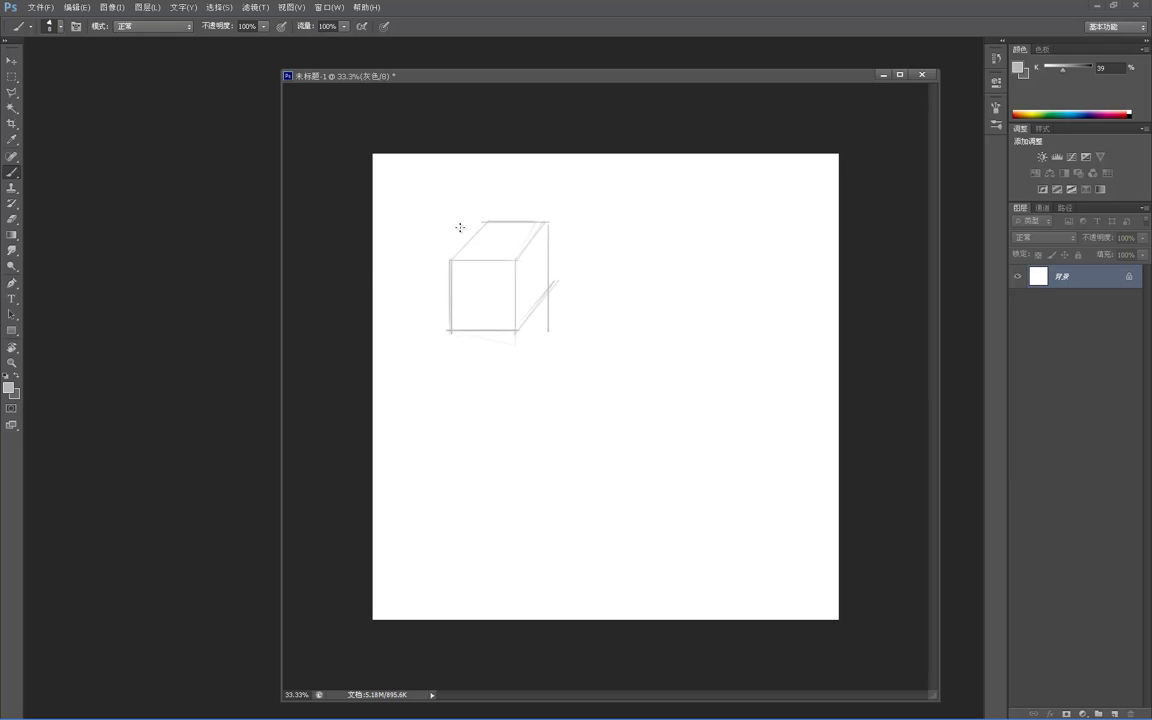
pyautogui.moveTo(450, 262)
pyautogui.mouseDown()
pyautogui.moveTo(488, 220)
pyautogui.moveTo(545, 215)
pyautogui.moveTo(548, 269)
pyautogui.mouseUp()
# - Trace the box's outer and inner edges with straight dark strokes in 92% gray using a 20-pixel brush
pyautogui.press('x')
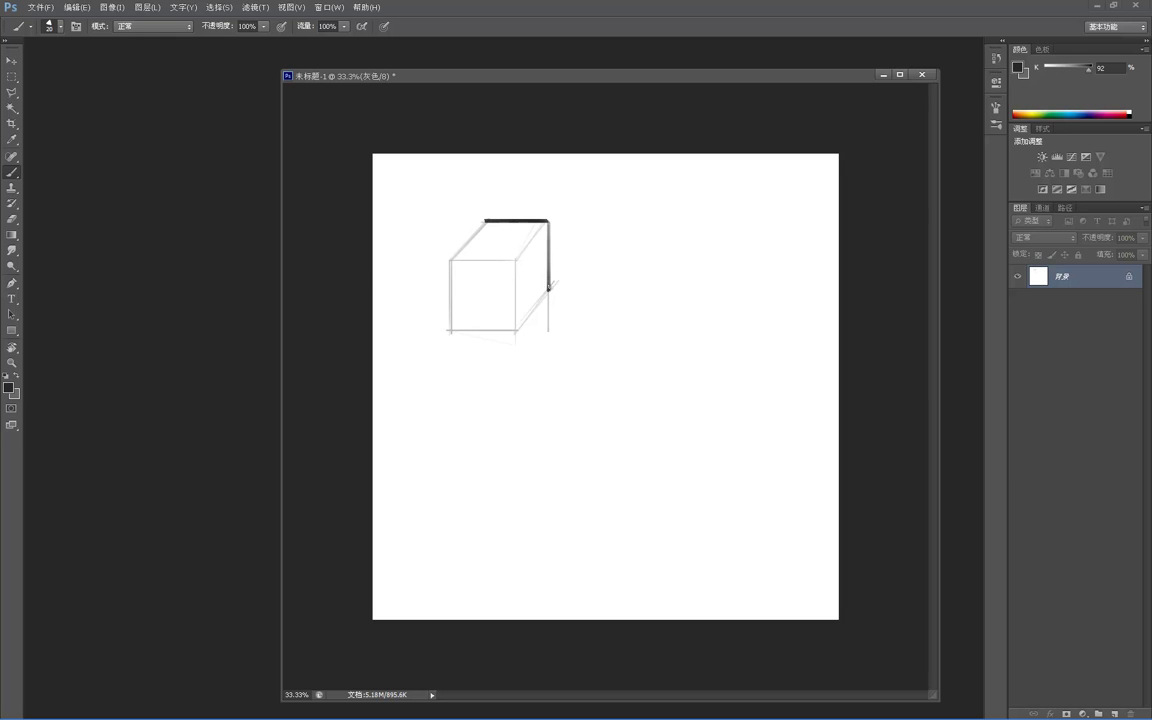
pyautogui.moveTo(448, 262); pyautogui.dragTo(487, 220)
pyautogui.moveTo(449, 262)
pyautogui.mouseDown()
pyautogui.moveTo(450, 333)
pyautogui.moveTo(518, 331)
pyautogui.moveTo(548, 290)
pyautogui.mouseUp()
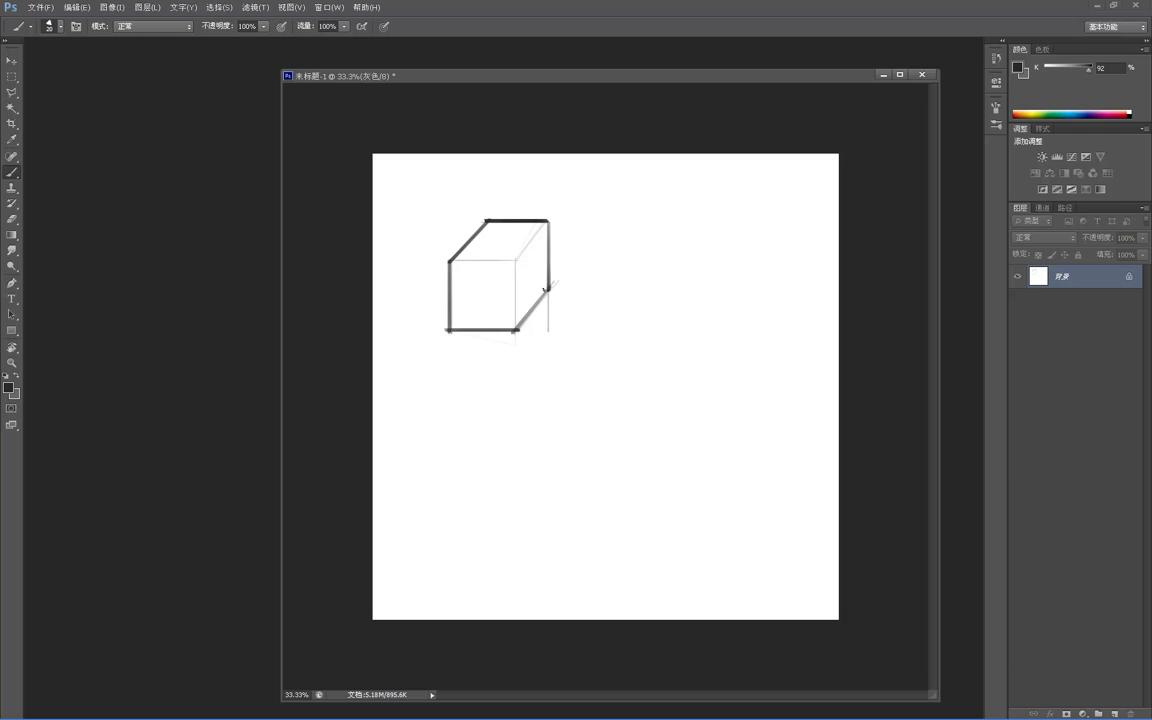
pyautogui.moveTo(449, 260); pyautogui.dragTo(517, 258)
pyautogui.moveTo(445, 259)
pyautogui.mouseDown()
pyautogui.moveTo(521, 259)
pyautogui.moveTo(514, 330)
pyautogui.moveTo(524, 244)
pyautogui.moveTo(550, 220)
pyautogui.mouseUp()
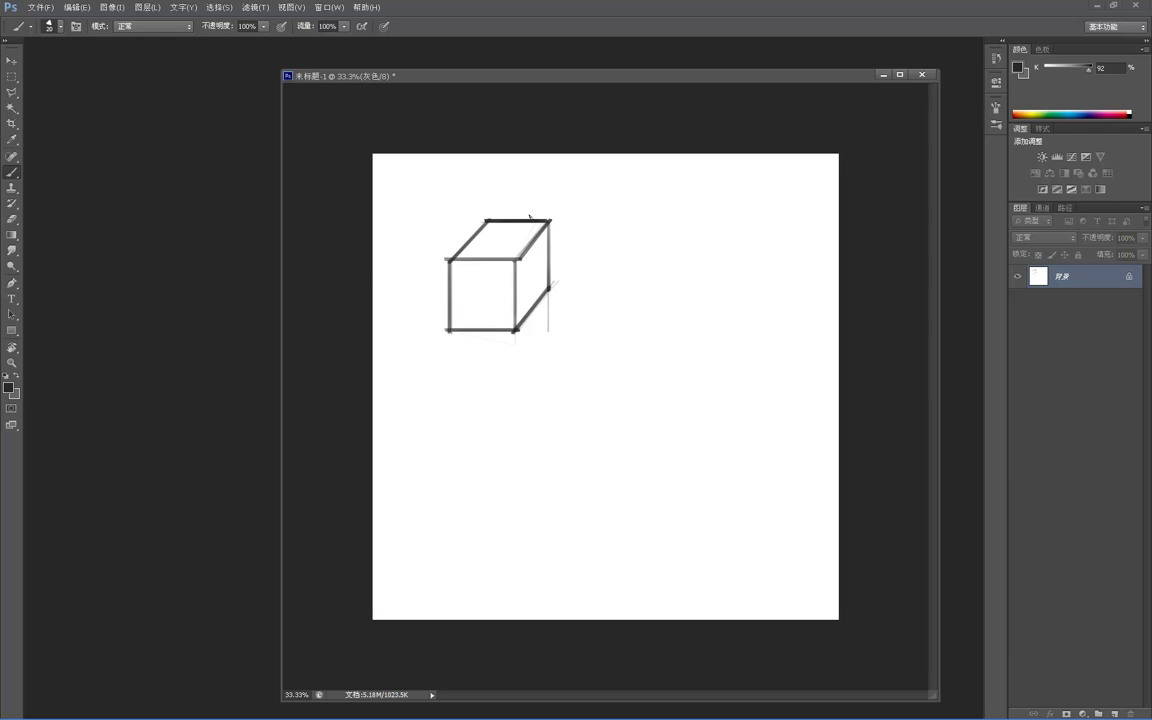
pyautogui.hotkey('ctrl', 'z')
pyautogui.moveTo(547, 222)
pyautogui.mouseDown()
pyautogui.moveTo(517, 259)
pyautogui.moveTo(549, 286)
pyautogui.mouseUp()
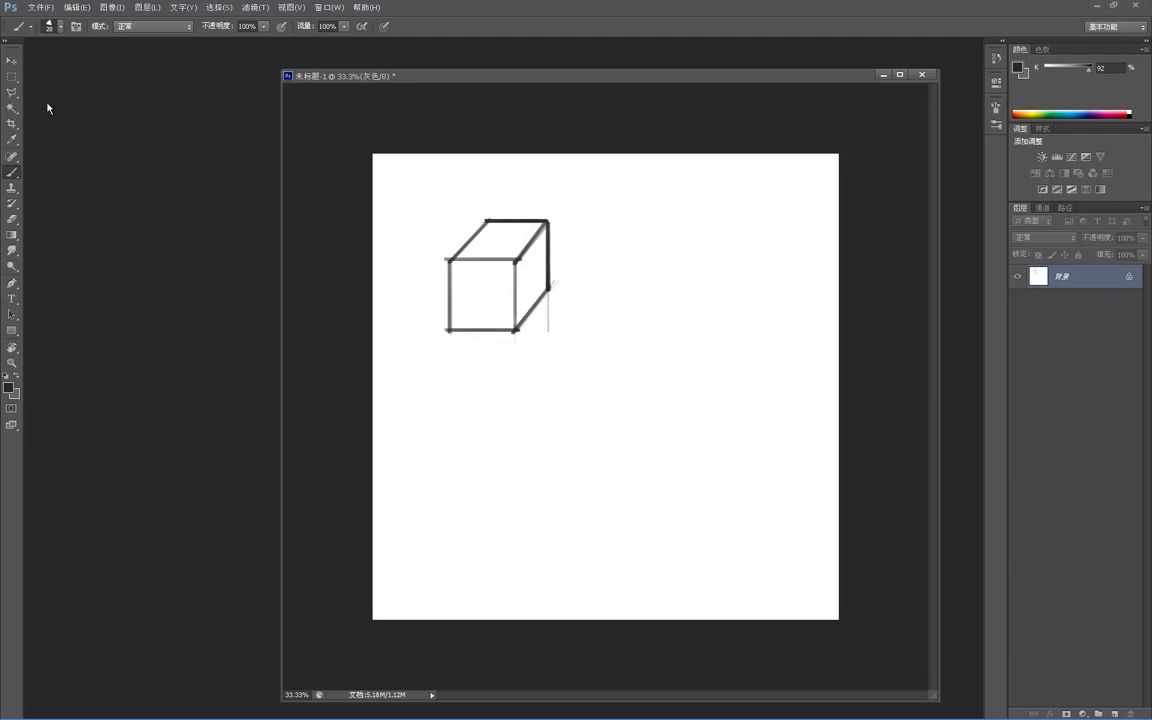
# - Draw an upright cylinder below the box and paint out the excess end of its left side with white
pyautogui.moveTo(471, 401); pyautogui.dragTo(471, 536)
pyautogui.moveTo(487, 407)
pyautogui.mouseDown()
pyautogui.moveTo(520, 405)
pyautogui.moveTo(473, 402)
pyautogui.moveTo(530, 402)
pyautogui.moveTo(528, 491)
pyautogui.moveTo(472, 500)
pyautogui.moveTo(528, 500)
pyautogui.mouseUp()
pyautogui.hotkey('ctrl', 'z')
pyautogui.press('e')
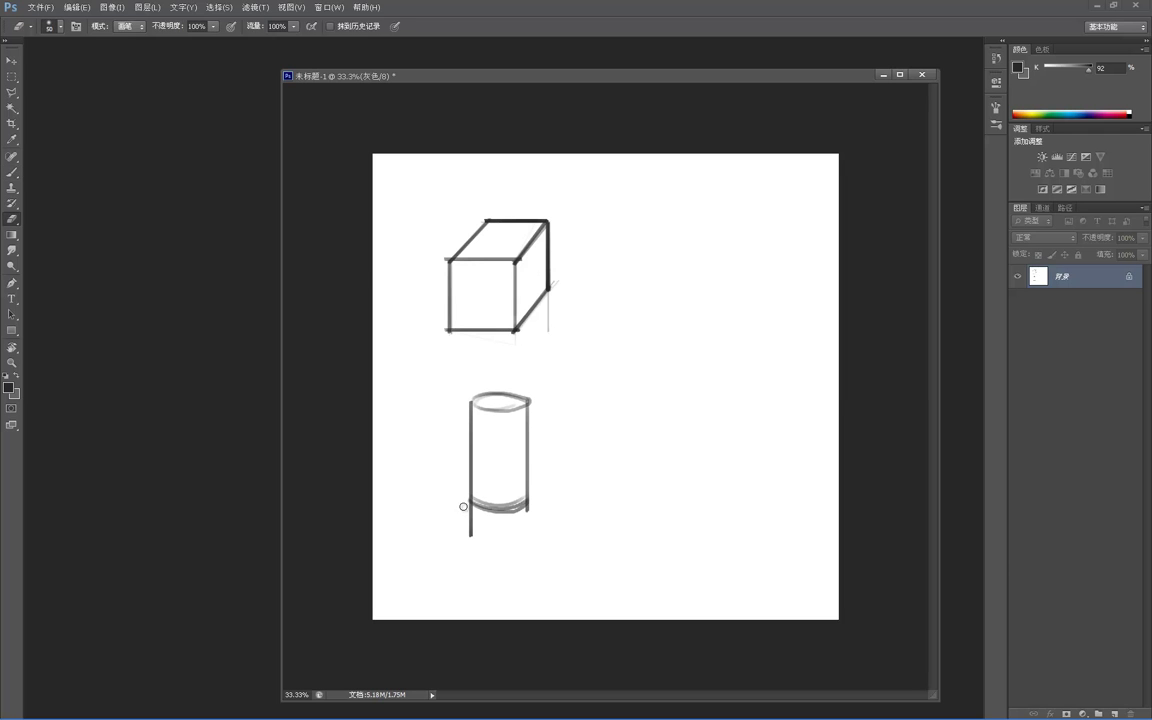
pyautogui.press('b')
pyautogui.press('x')
pyautogui.moveTo(471, 536)
pyautogui.mouseDown()
pyautogui.moveTo(472, 515)
pyautogui.moveTo(522, 511)
pyautogui.mouseUp()
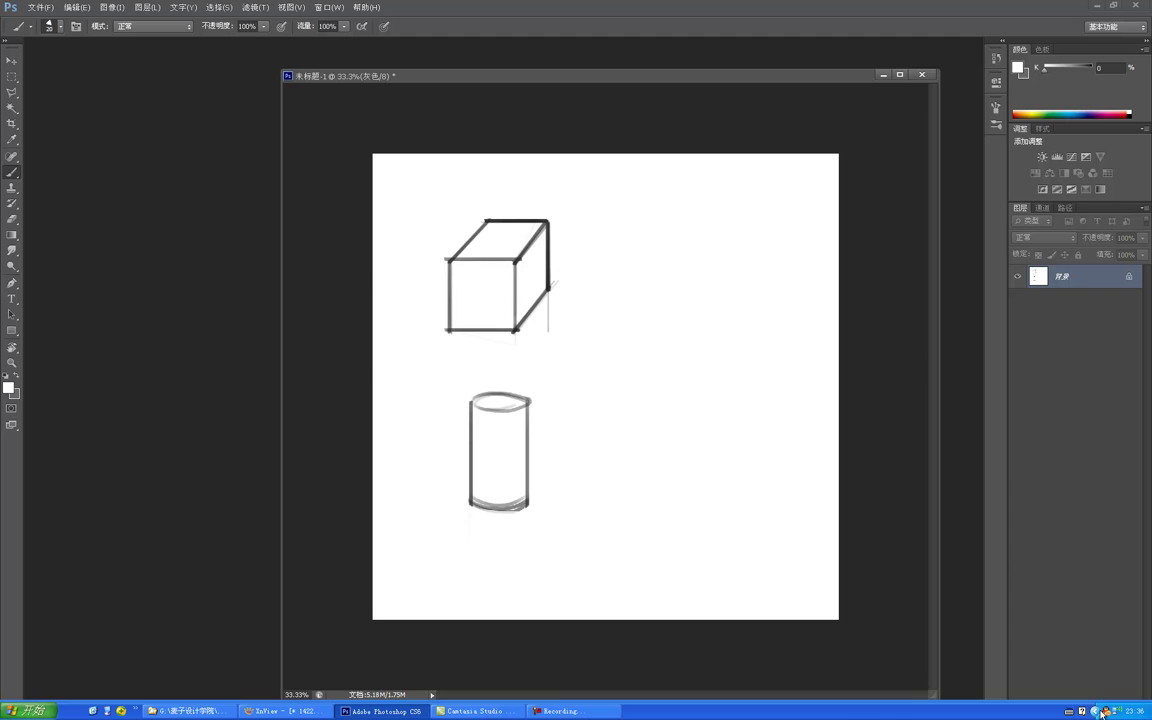
pyautogui.click(1103, 711)
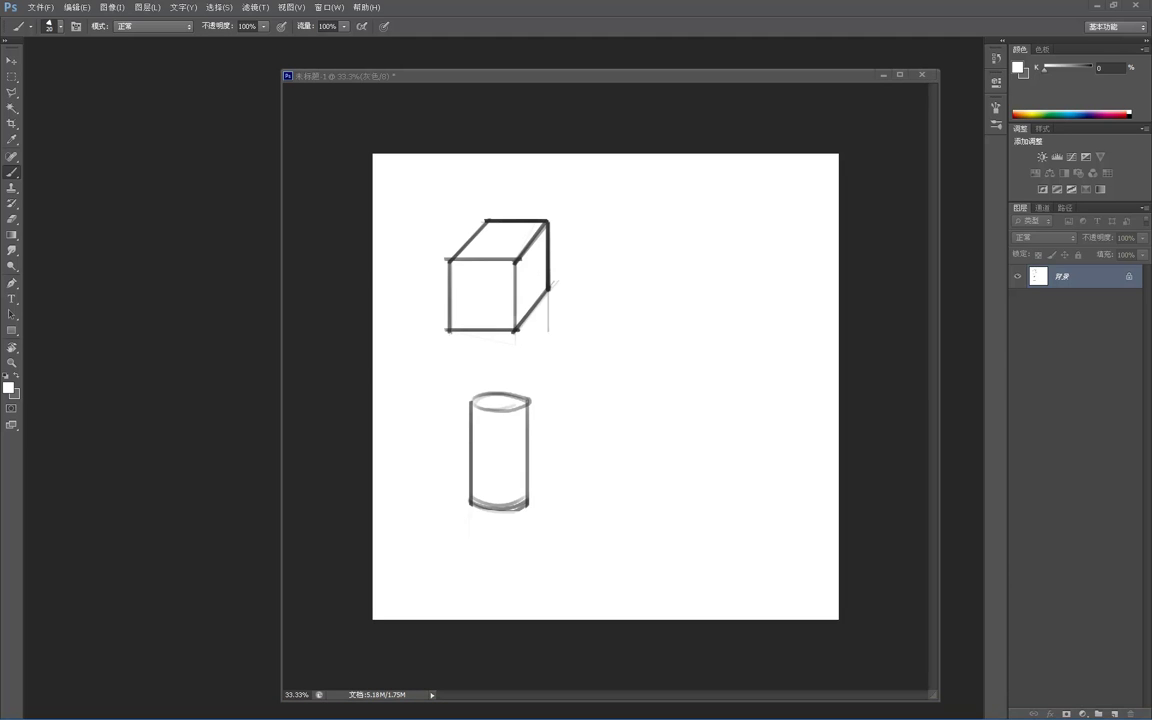
pyautogui.click(643, 240)
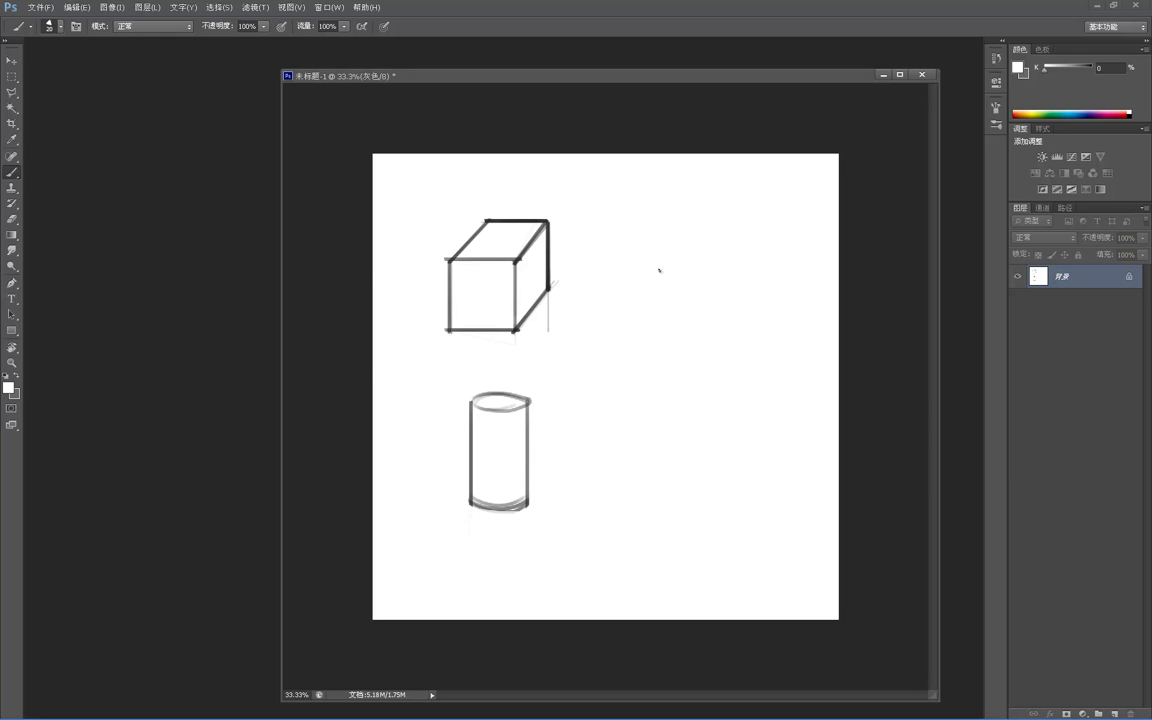
pyautogui.keyDown('ctrl'); pyautogui.click(681, 304); pyautogui.keyUp('ctrl')
pyautogui.click(583, 273)
# - Draw a circle for a sphere with overlapping dark strokes in the upper-right part of the canvas
pyautogui.press('x')
pyautogui.moveTo(679, 223)
pyautogui.mouseDown()
pyautogui.moveTo(724, 279)
pyautogui.moveTo(674, 298)
pyautogui.moveTo(675, 222)
pyautogui.moveTo(725, 290)
pyautogui.moveTo(660, 262)
pyautogui.moveTo(723, 238)
pyautogui.moveTo(696, 298)
pyautogui.moveTo(691, 219)
pyautogui.moveTo(724, 256)
pyautogui.moveTo(708, 229)
pyautogui.moveTo(677, 234)
pyautogui.moveTo(726, 294)
pyautogui.moveTo(679, 227)
pyautogui.moveTo(693, 226)
pyautogui.moveTo(704, 307)
pyautogui.mouseUp()
pyautogui.moveTo(667, 234)
pyautogui.mouseDown()
pyautogui.moveTo(682, 304)
pyautogui.moveTo(666, 261)
pyautogui.moveTo(735, 289)
pyautogui.mouseUp()
pyautogui.moveTo(661, 245)
pyautogui.mouseDown()
pyautogui.moveTo(680, 222)
pyautogui.moveTo(699, 310)
pyautogui.mouseUp()
pyautogui.moveTo(733, 250)
pyautogui.mouseDown()
pyautogui.moveTo(688, 303)
pyautogui.moveTo(722, 300)
pyautogui.mouseUp()
pyautogui.moveTo(646, 277); pyautogui.dragTo(727, 299)
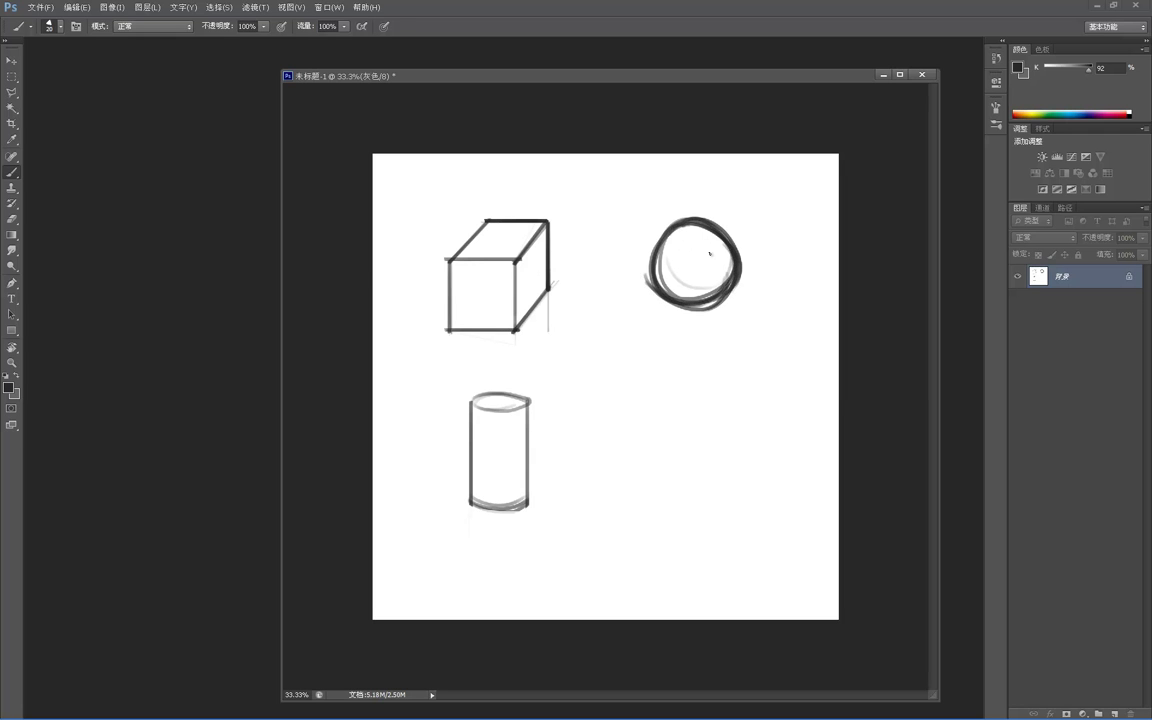
# - Clean up the stray outer strokes around the circle with the eraser and a white brush
pyautogui.press('e')
pyautogui.moveTo(643, 276)
pyautogui.mouseDown()
pyautogui.moveTo(720, 309)
pyautogui.moveTo(728, 299)
pyautogui.mouseUp()
pyautogui.press('b')
pyautogui.press('x')
pyautogui.moveTo(745, 257); pyautogui.dragTo(708, 313)
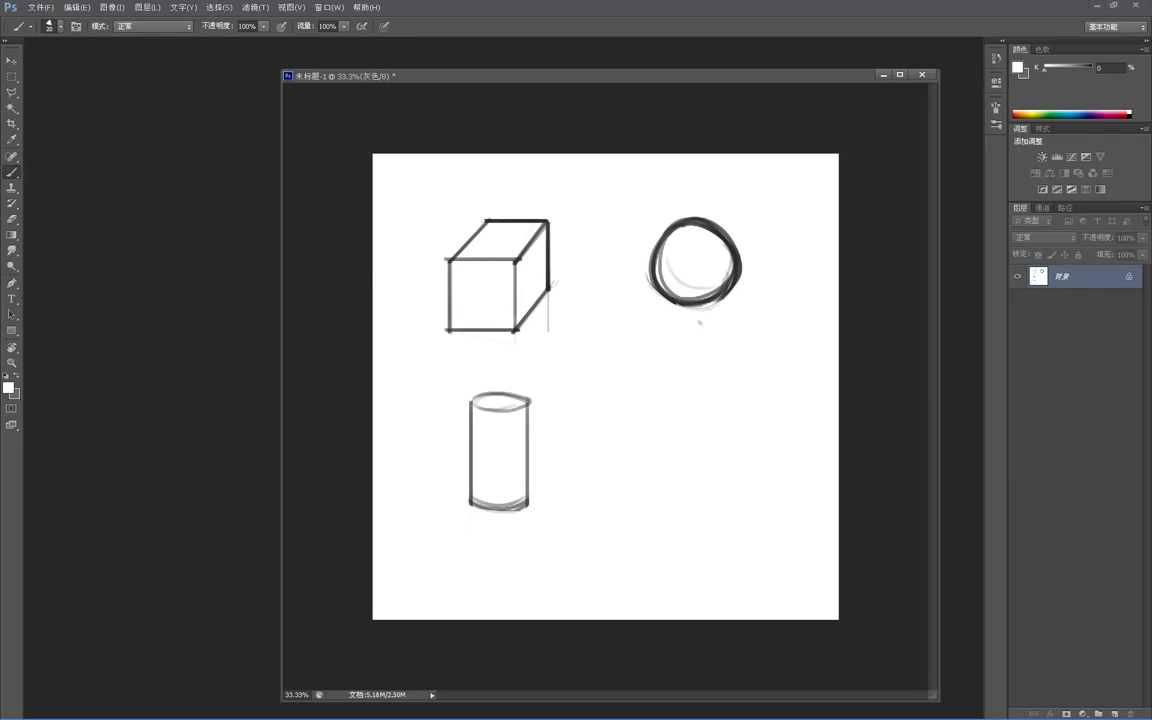
pyautogui.moveTo(667, 225); pyautogui.dragTo(701, 221)
# - Draw a cone with an elliptical base below the circle in dark gray
pyautogui.press('x')
pyautogui.moveTo(661, 481)
pyautogui.mouseDown()
pyautogui.moveTo(699, 387)
pyautogui.moveTo(745, 479)
pyautogui.moveTo(688, 491)
pyautogui.moveTo(738, 481)
pyautogui.mouseUp()
pyautogui.hotkey('ctrl', 'z')
pyautogui.hotkey('ctrl', 'z')
pyautogui.moveTo(663, 484); pyautogui.dragTo(746, 468)
pyautogui.hotkey('ctrl', 'z')
pyautogui.moveTo(665, 482); pyautogui.dragTo(742, 484)
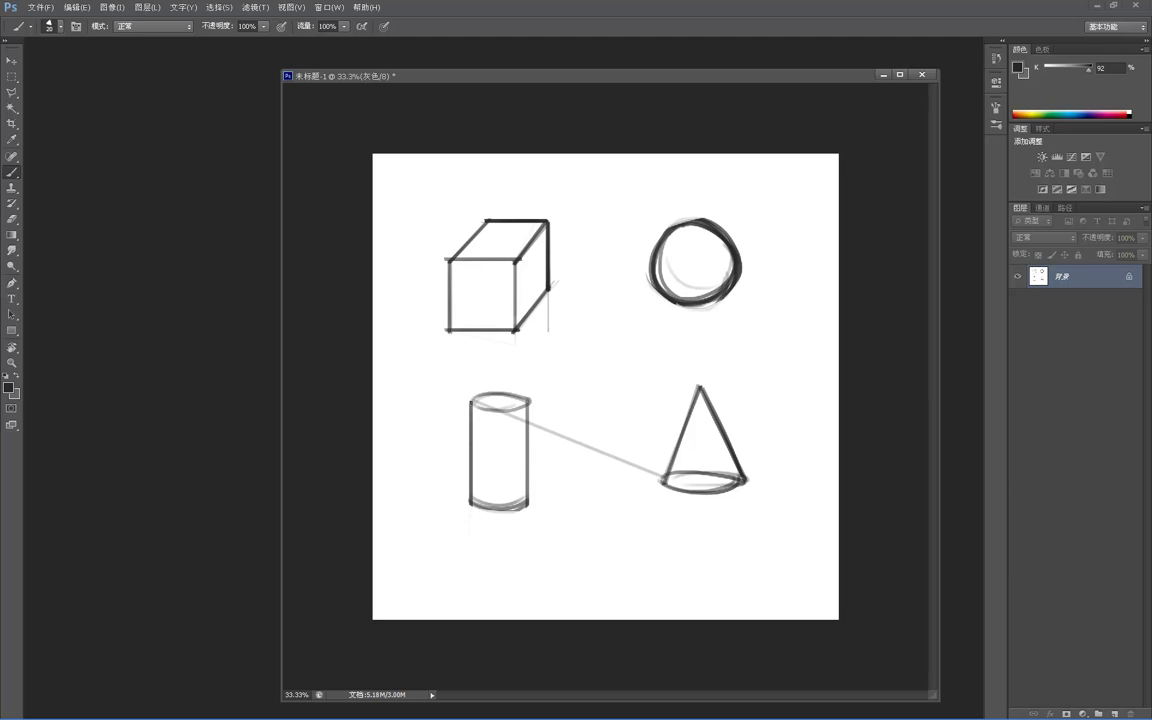
# - Reinforce the cylinder's sides, base curve and top ellipse with darker strokes
pyautogui.moveTo(468, 400); pyautogui.dragTo(469, 411)
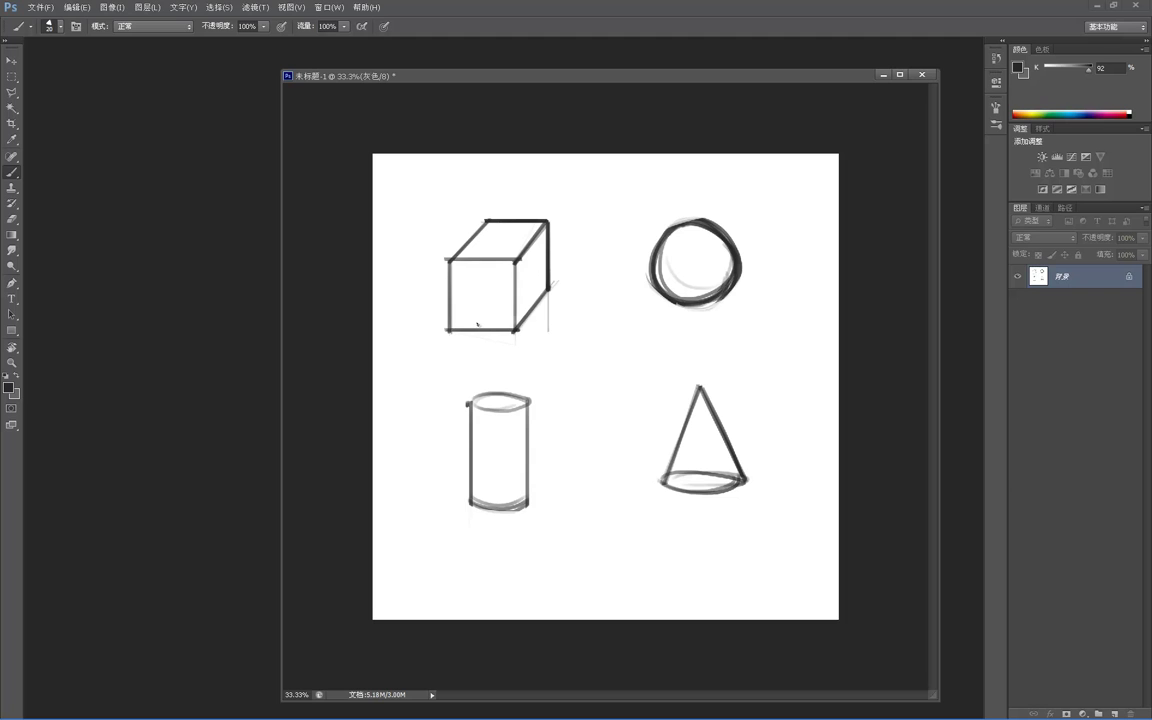
pyautogui.keyDown('shift'); pyautogui.click(466, 493); pyautogui.keyUp('shift')
pyautogui.moveTo(470, 502); pyautogui.dragTo(530, 500)
pyautogui.keyDown('shift'); pyautogui.click(530, 403); pyautogui.keyUp('shift')
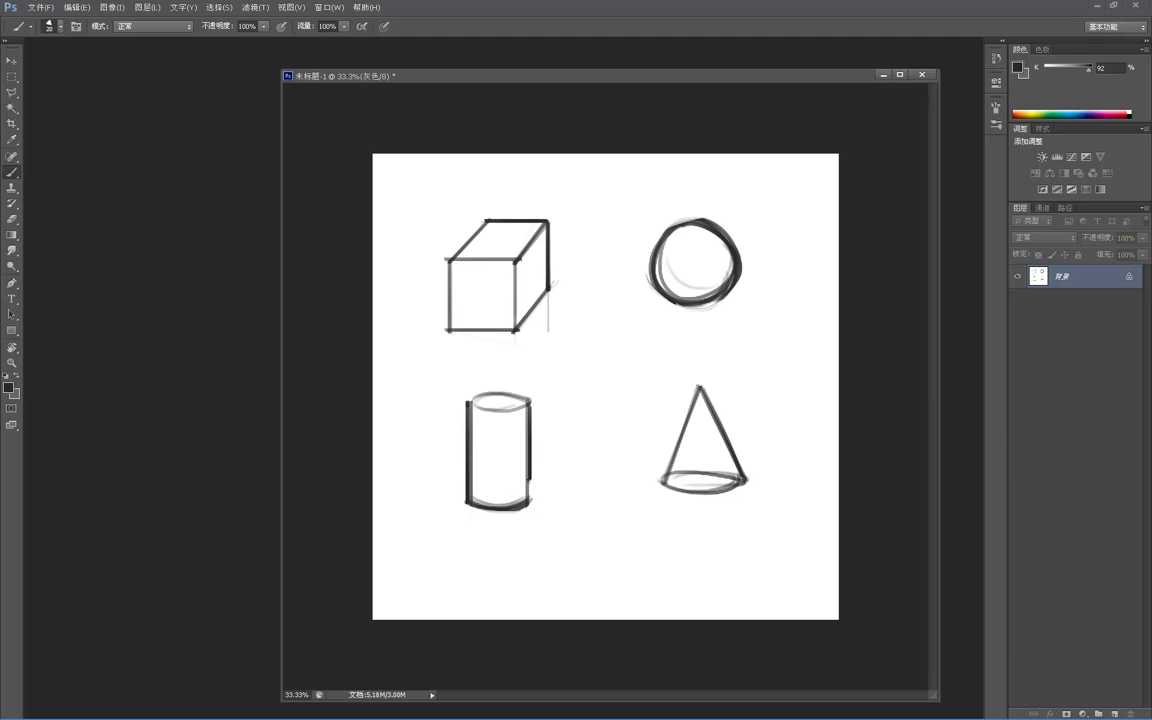
pyautogui.moveTo(469, 402); pyautogui.dragTo(527, 400)
pyautogui.moveTo(469, 401); pyautogui.dragTo(527, 405)
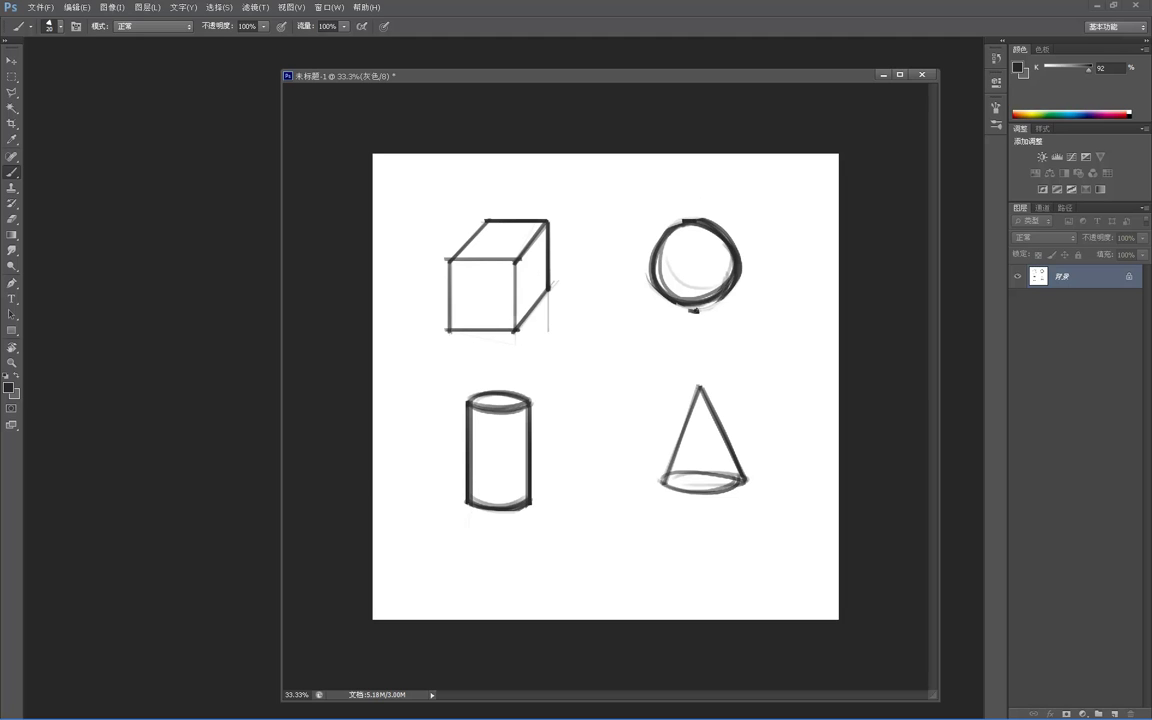
# - Draw a curved equator line across the circle to make it read as a sphere
pyautogui.moveTo(698, 268); pyautogui.dragTo(736, 263)
pyautogui.hotkey('ctrl', 'z')
pyautogui.moveTo(656, 267); pyautogui.dragTo(736, 264)
pyautogui.hotkey('ctrl', 'z')
pyautogui.moveTo(656, 269); pyautogui.dragTo(734, 262)
# - Duplicate the drawing onto a new layer and hide both the copy and the background
pyautogui.hotkey('ctrl', 'shift', 'alt', 'n')
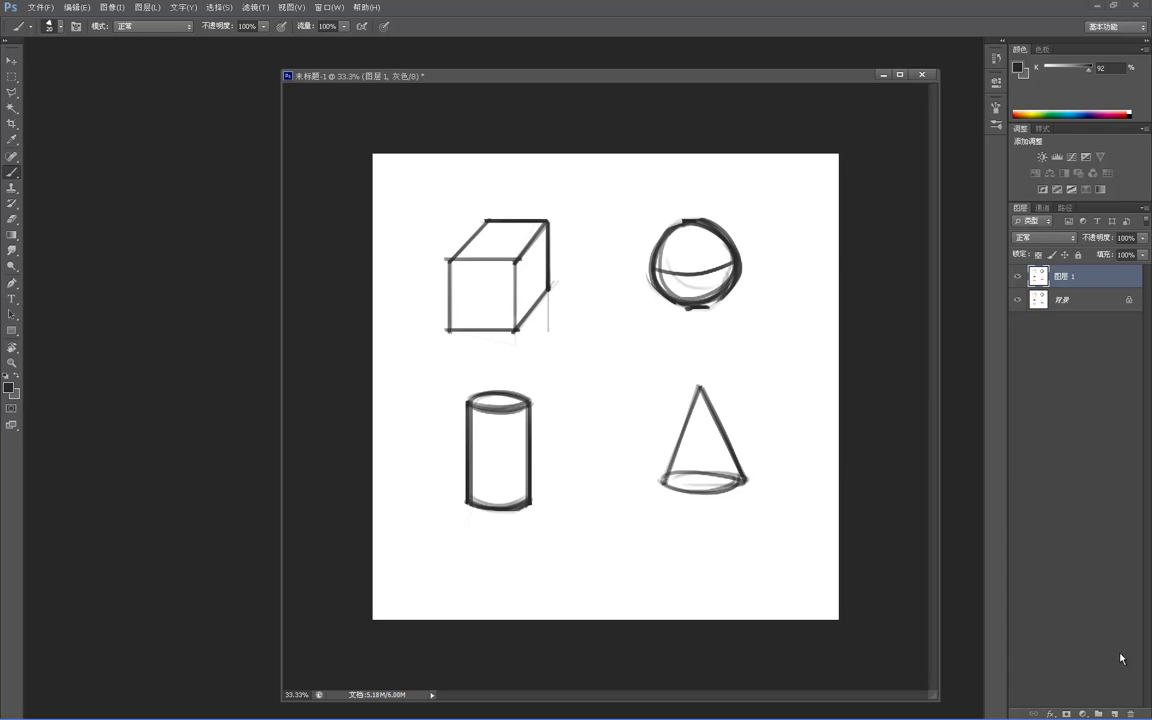
pyautogui.hotkey('ctrl', 'shift', 'alt', 'n')
pyautogui.hotkey('ctrl', 'z')
pyautogui.click(1017, 300)
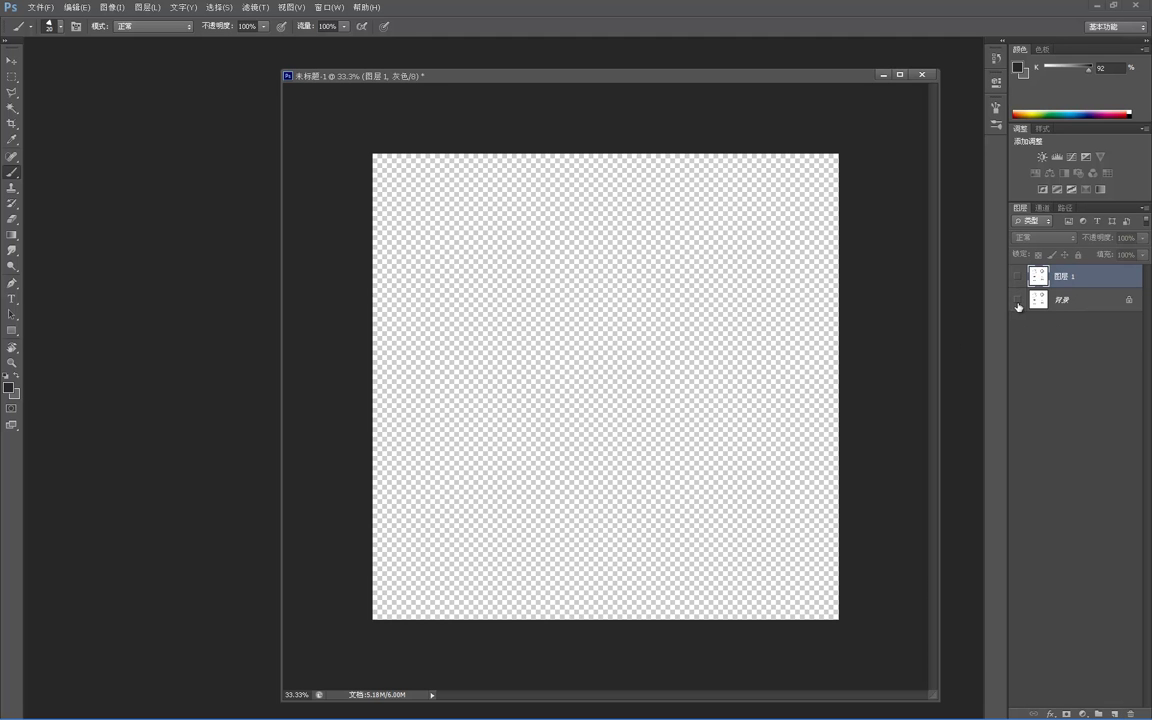
pyautogui.click(1017, 300)
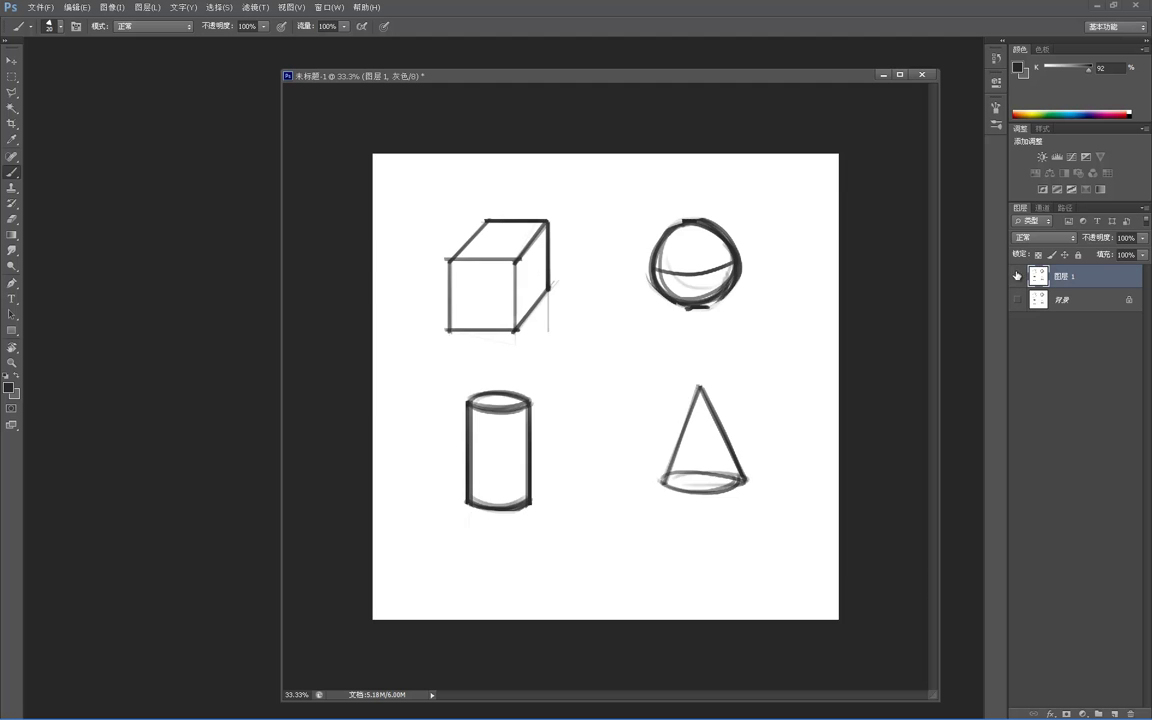
pyautogui.click(1017, 276)
# - Add a new layer filled with white above the hidden drawings and set the foreground colour to 73% gray
pyautogui.click(1117, 712)
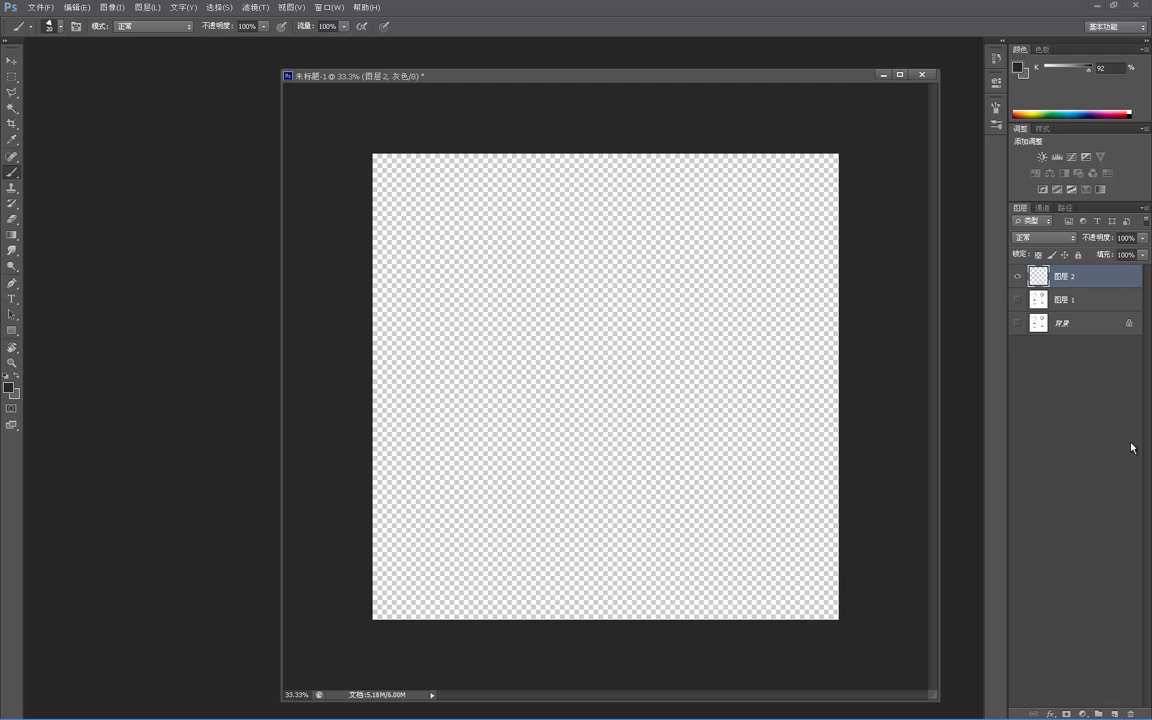
pyautogui.hotkey('ctrl', 'Delete')
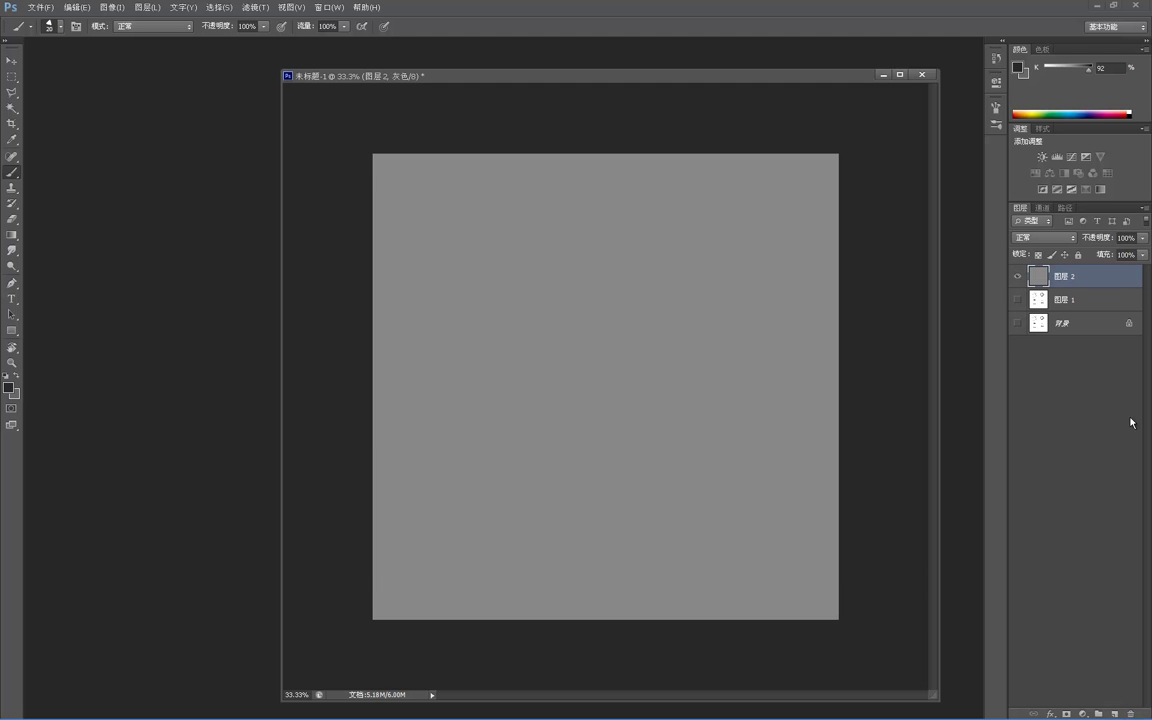
pyautogui.click(10, 388)
pyautogui.click(252, 121)
pyautogui.click(532, 125)
pyautogui.press('x')
pyautogui.hotkey('ctrl', 'BackSpace')
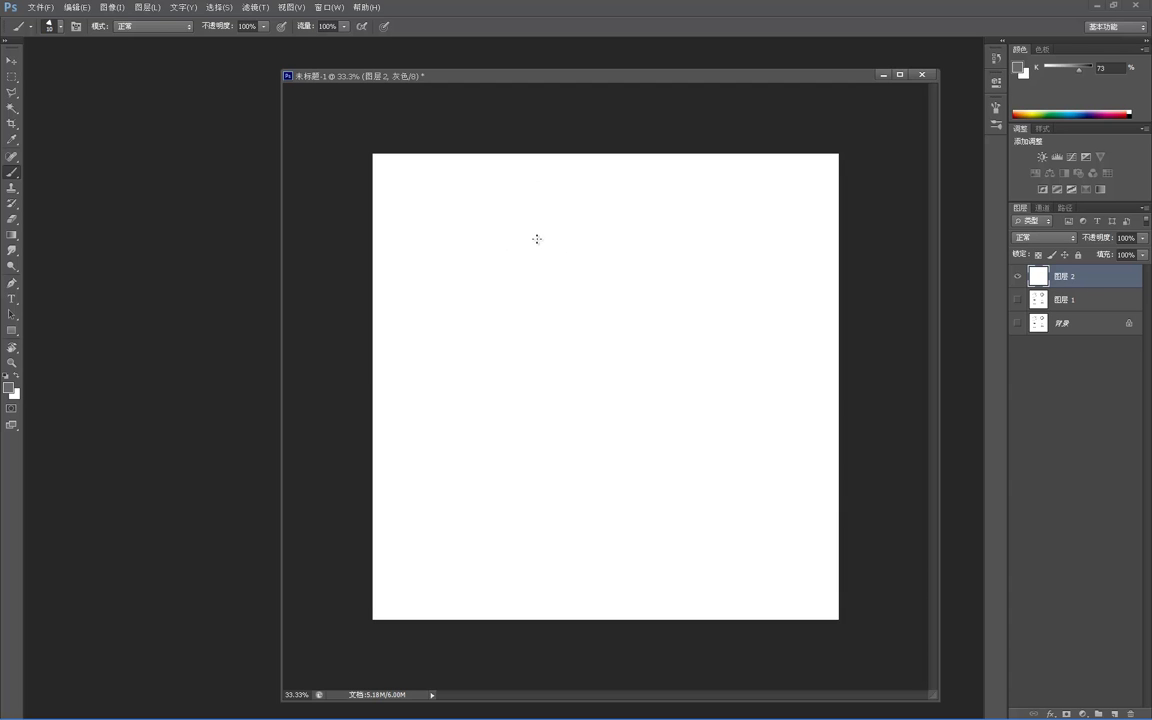
# - Mark the top and base limits of a jar with light straight guide strokes on the white layer
pyautogui.click(536, 244)
pyautogui.click(592, 217)
pyautogui.keyDown('shift'); pyautogui.click(507, 243); pyautogui.keyUp('shift')
pyautogui.keyDown('shift'); pyautogui.click(665, 241); pyautogui.keyUp('shift')
pyautogui.click(684, 239)
pyautogui.keyDown('shift'); pyautogui.click(584, 489); pyautogui.keyUp('shift')
pyautogui.moveTo(583, 489); pyautogui.dragTo(612, 489)
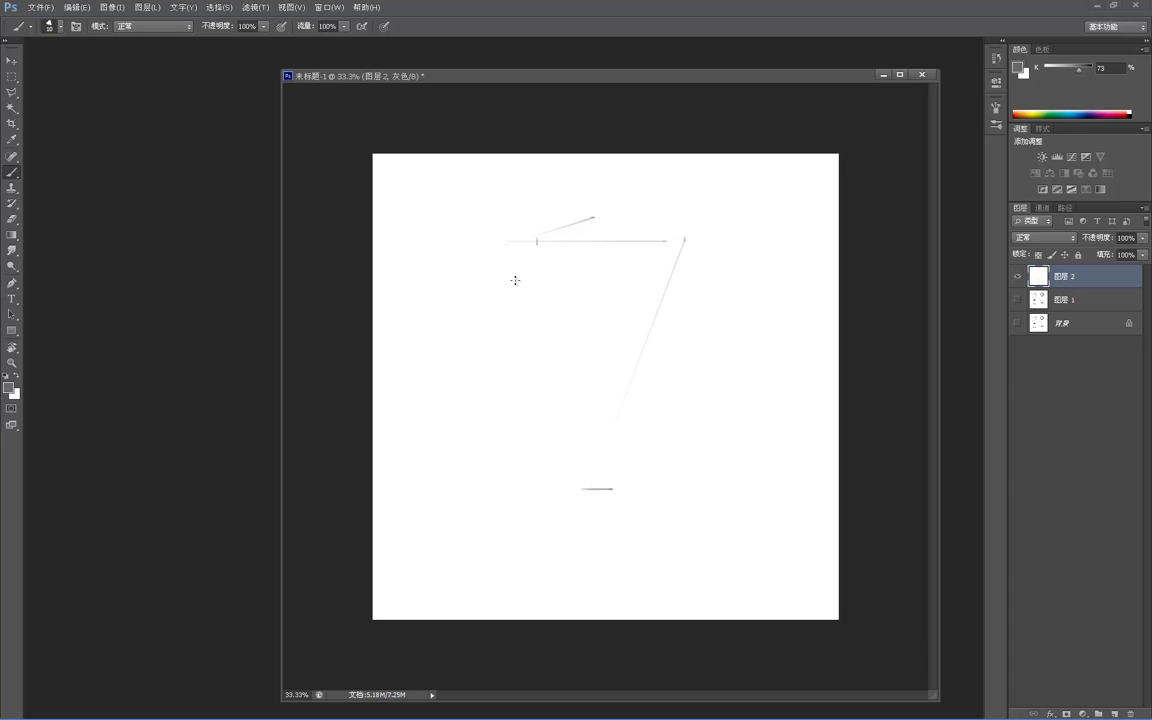
# - Mark the jar's widest points with short vertical strokes on both sides of the body
pyautogui.keyDown('shift'); pyautogui.click(502, 330); pyautogui.keyUp('shift')
pyautogui.moveTo(502, 300)
pyautogui.mouseDown()
pyautogui.moveTo(502, 338)
pyautogui.moveTo(502, 303)
pyautogui.mouseUp()
pyautogui.moveTo(495, 306); pyautogui.dragTo(495, 340)
pyautogui.keyDown('shift'); pyautogui.click(709, 320); pyautogui.keyUp('shift')
pyautogui.moveTo(711, 303); pyautogui.dragTo(711, 345)
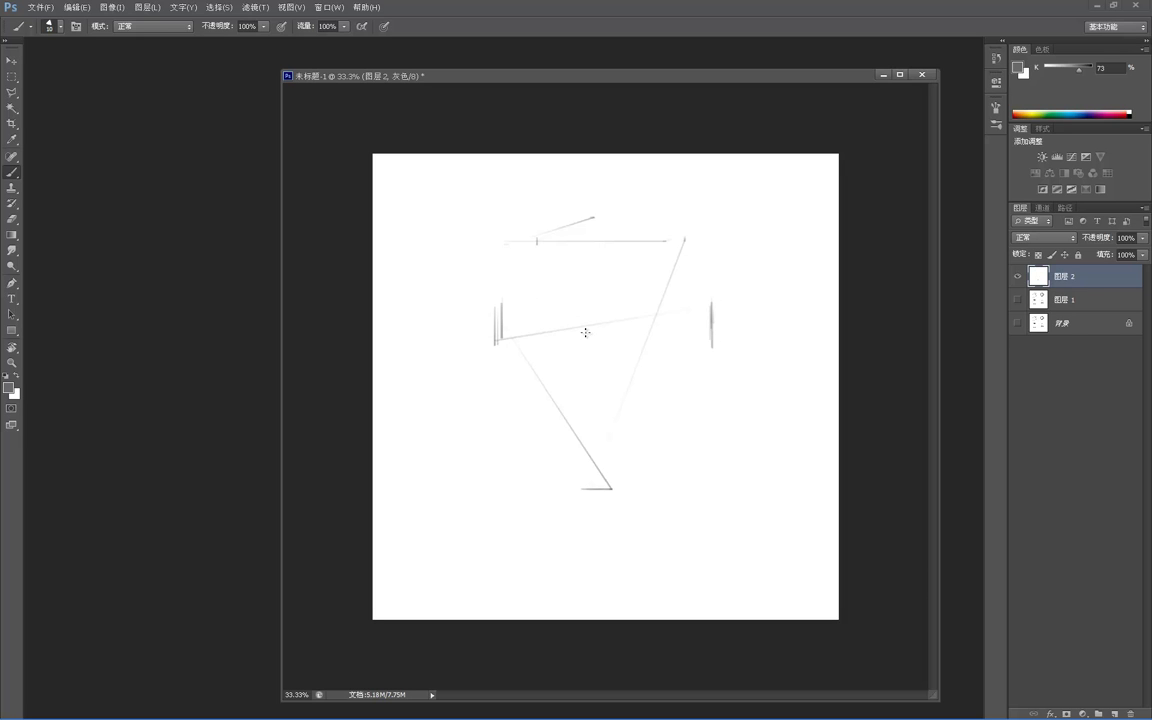
# - Sketch the curved line across the jar's belly, its lower left side and the rounded base
pyautogui.moveTo(512, 339)
pyautogui.mouseDown()
pyautogui.moveTo(650, 353)
pyautogui.moveTo(689, 345)
pyautogui.mouseUp()
pyautogui.moveTo(500, 343); pyautogui.dragTo(541, 451)
pyautogui.moveTo(543, 451); pyautogui.dragTo(621, 471)
pyautogui.moveTo(516, 436); pyautogui.dragTo(634, 457)
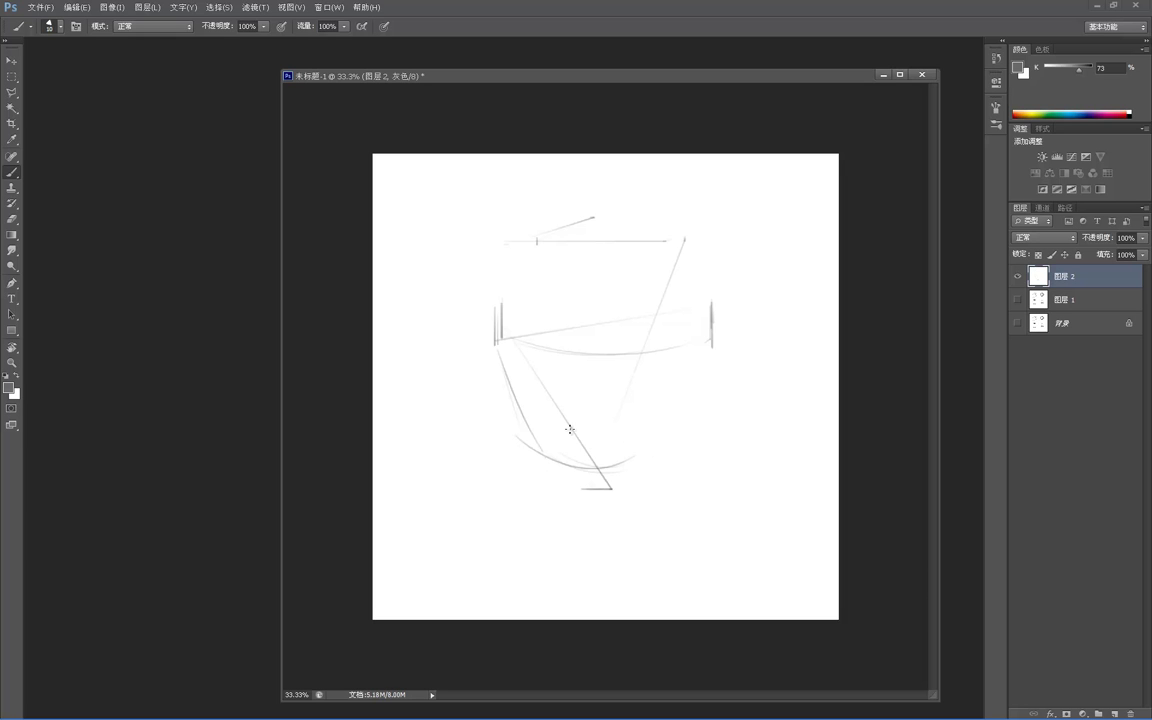
pyautogui.hotkey('ctrl', 'z')
pyautogui.moveTo(529, 441); pyautogui.dragTo(656, 462)
pyautogui.moveTo(541, 469)
pyautogui.mouseDown()
pyautogui.moveTo(650, 470)
pyautogui.moveTo(680, 456)
pyautogui.mouseUp()
# - Sketch the jar's lower right side with repeated slanted strokes from the widest point down to the base
pyautogui.moveTo(690, 390); pyautogui.dragTo(655, 470)
pyautogui.moveTo(710, 339); pyautogui.dragTo(661, 448)
pyautogui.hotkey('ctrl', 'alt', 'z')
pyautogui.hotkey('ctrl', 'alt', 'z')
pyautogui.moveTo(718, 337); pyautogui.dragTo(681, 457)
pyautogui.moveTo(709, 372); pyautogui.dragTo(682, 452)
pyautogui.moveTo(714, 350); pyautogui.dragTo(674, 460)
pyautogui.moveTo(676, 460); pyautogui.dragTo(718, 336)
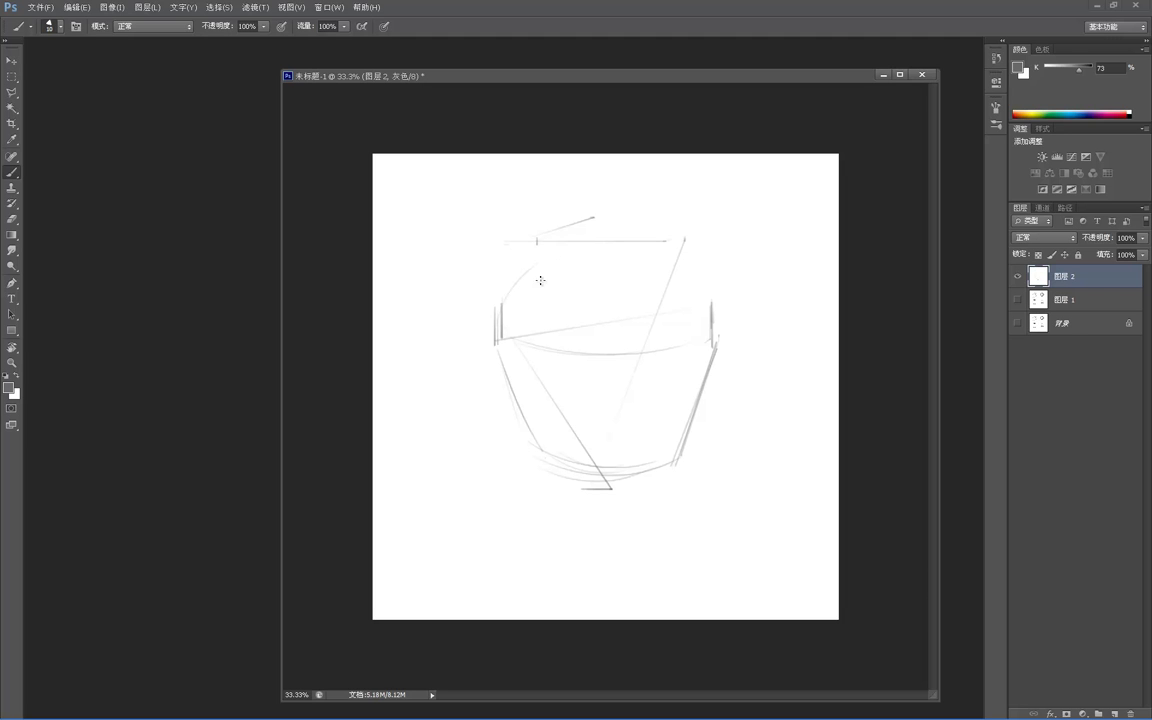
# - Sketch the jar's left shoulder, its flared neck sides and the curve where the neck meets the body
pyautogui.moveTo(498, 316)
pyautogui.mouseDown()
pyautogui.moveTo(550, 259)
pyautogui.moveTo(557, 268)
pyautogui.mouseUp()
pyautogui.moveTo(686, 228); pyautogui.dragTo(666, 260)
pyautogui.moveTo(562, 271)
pyautogui.mouseDown()
pyautogui.moveTo(602, 246)
pyautogui.moveTo(666, 257)
pyautogui.moveTo(630, 278)
pyautogui.moveTo(564, 273)
pyautogui.moveTo(632, 245)
pyautogui.moveTo(668, 267)
pyautogui.mouseUp()
pyautogui.moveTo(546, 260)
pyautogui.mouseDown()
pyautogui.moveTo(632, 245)
pyautogui.moveTo(670, 265)
pyautogui.mouseUp()
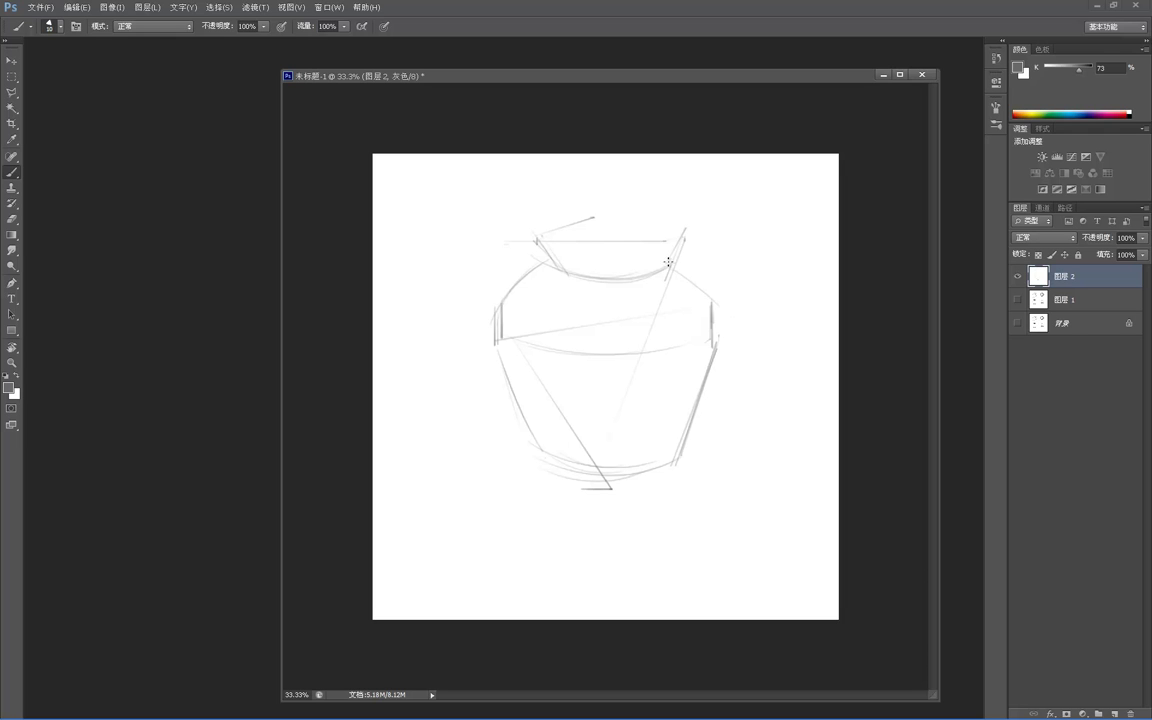
# - Sketch the jar's right shoulder curving from the neck down to the widest point
pyautogui.moveTo(674, 263); pyautogui.dragTo(713, 304)
pyautogui.moveTo(678, 265)
pyautogui.mouseDown()
pyautogui.moveTo(681, 300)
pyautogui.moveTo(717, 347)
pyautogui.moveTo(697, 276)
pyautogui.moveTo(715, 346)
pyautogui.mouseUp()
pyautogui.moveTo(709, 302); pyautogui.dragTo(722, 360)
pyautogui.press('e')
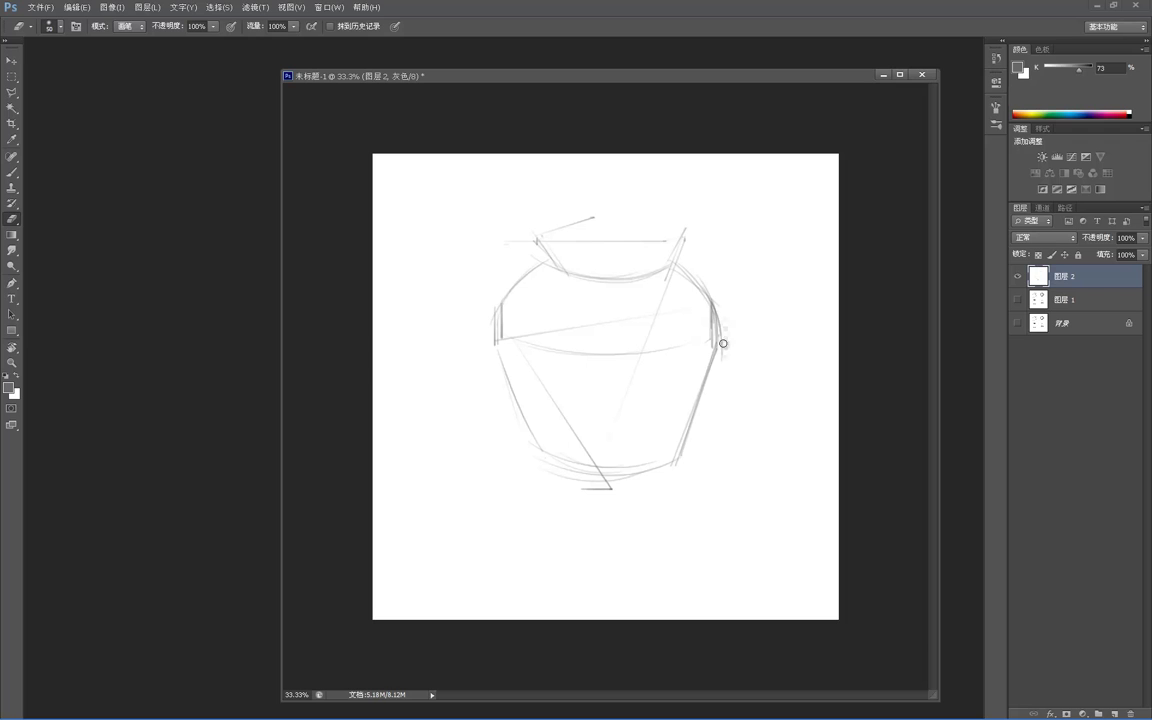
pyautogui.press('b')
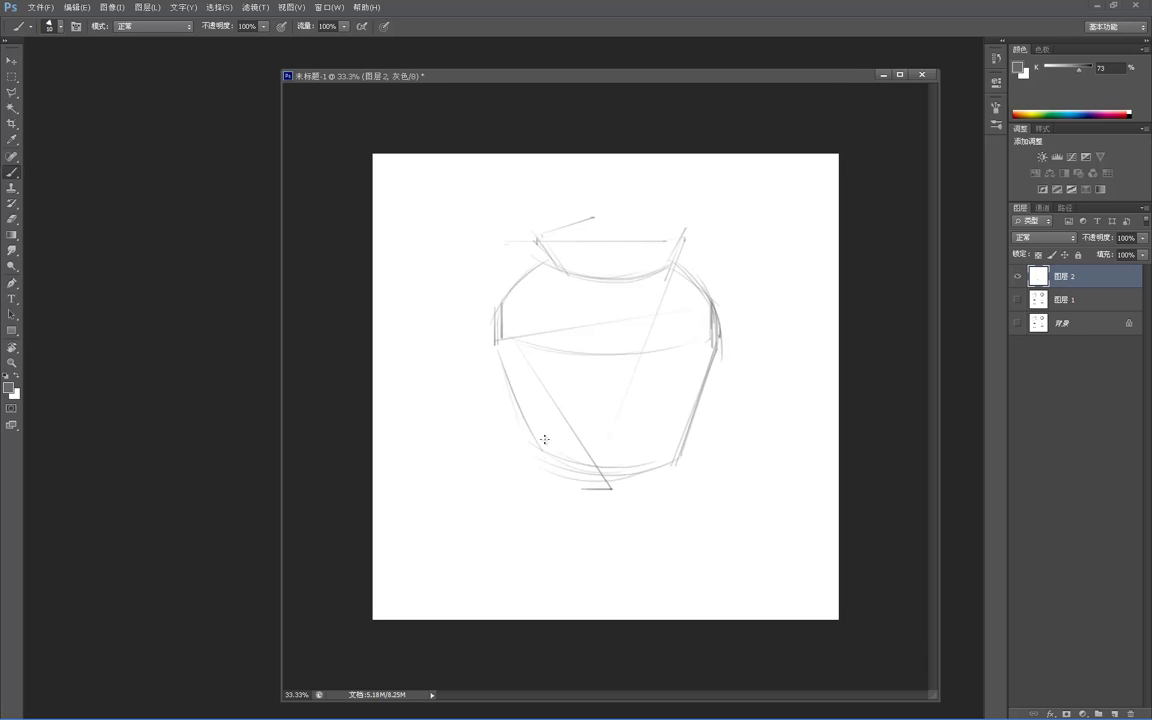
# - Darken the jar's lower left side and base curve, and mark the centre of the base in 92% gray
pyautogui.moveTo(518, 403)
pyautogui.mouseDown()
pyautogui.moveTo(554, 476)
pyautogui.moveTo(550, 465)
pyautogui.moveTo(567, 473)
pyautogui.moveTo(550, 454)
pyautogui.moveTo(602, 479)
pyautogui.mouseUp()
pyautogui.moveTo(536, 455)
pyautogui.mouseDown()
pyautogui.moveTo(593, 469)
pyautogui.moveTo(572, 476)
pyautogui.moveTo(532, 449)
pyautogui.moveTo(581, 459)
pyautogui.moveTo(604, 481)
pyautogui.mouseUp()
pyautogui.moveTo(543, 463); pyautogui.dragTo(612, 482)
pyautogui.press('e')
pyautogui.moveTo(542, 460); pyautogui.dragTo(537, 456)
pyautogui.press('b')
pyautogui.press('x')
pyautogui.keyDown('alt'); pyautogui.click(362, 424); pyautogui.keyUp('alt')
# - Copy the jar's left half to a new layer, flip it horizontally about the centre line and merge it into the sketch
pyautogui.press('m')
pyautogui.moveTo(432, 167)
pyautogui.mouseDown()
pyautogui.moveTo(616, 546)
pyautogui.moveTo(607, 553)
pyautogui.mouseUp()
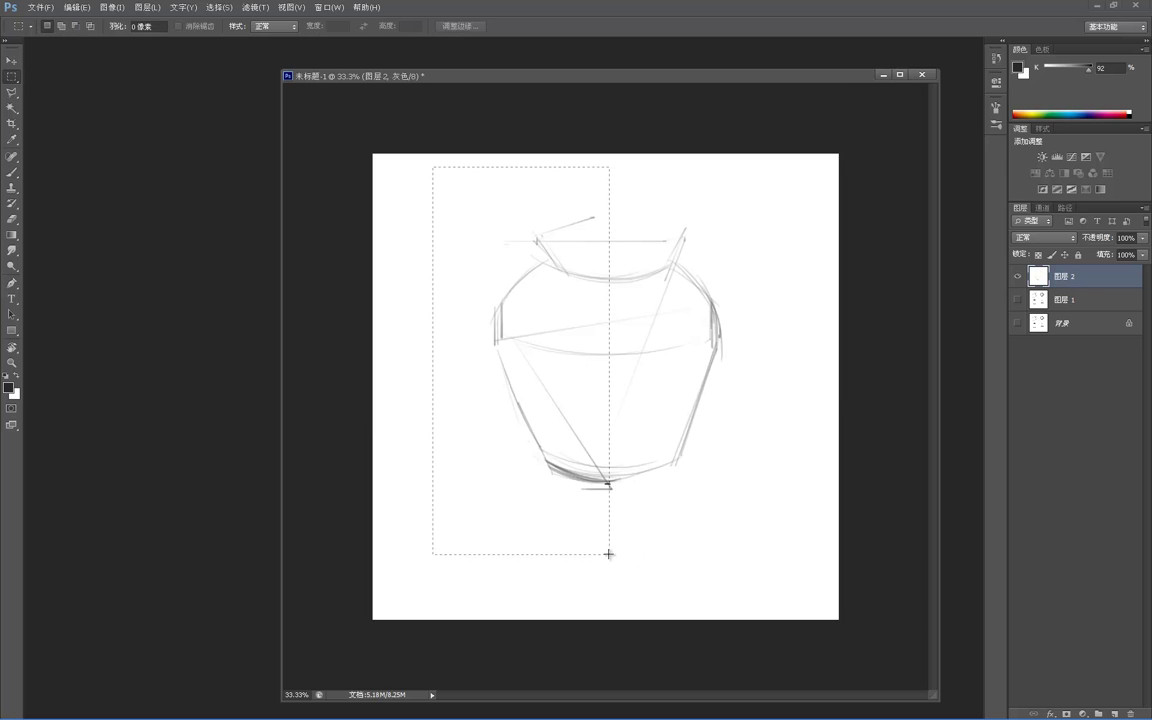
pyautogui.hotkey('ctrl', 'j')
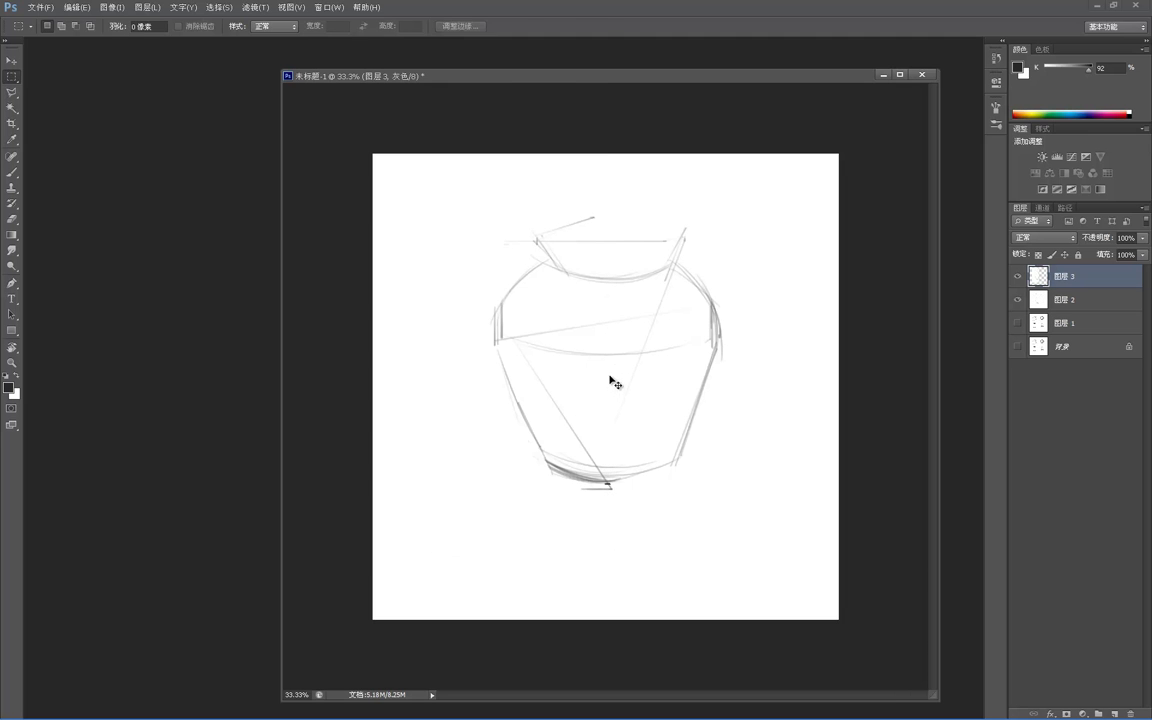
pyautogui.hotkey('ctrl', 't')
pyautogui.rightClick(604, 377)
pyautogui.click(525, 367)
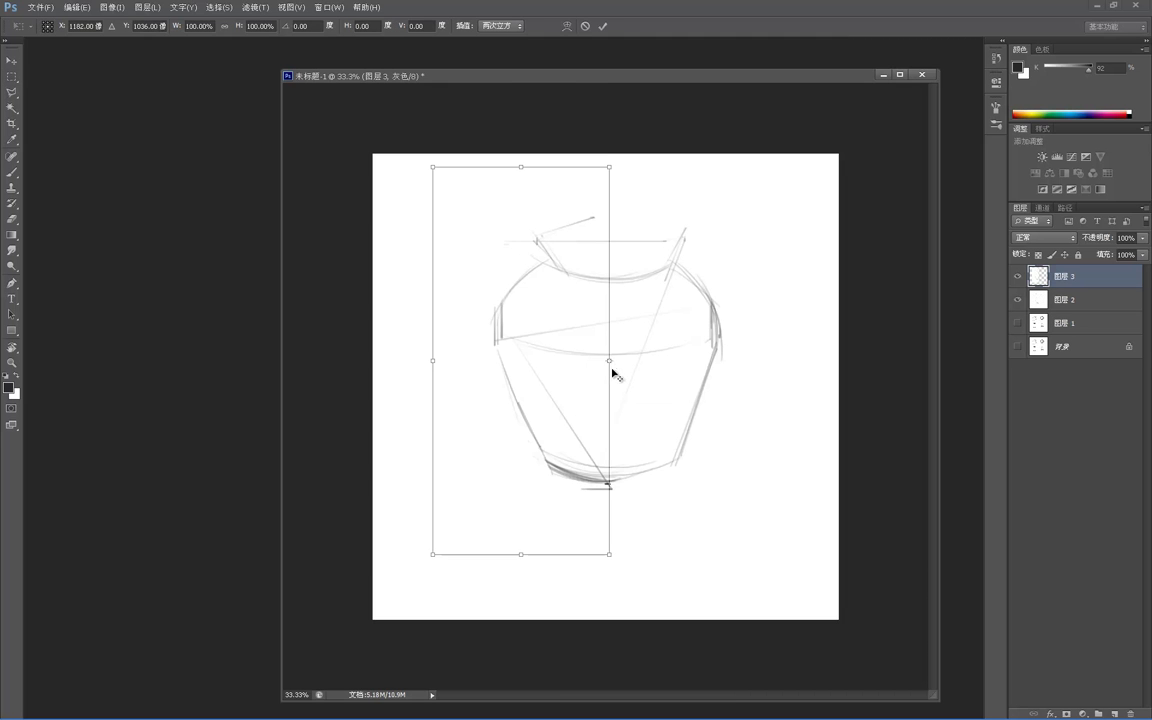
pyautogui.rightClick(584, 394)
pyautogui.click(612, 544)
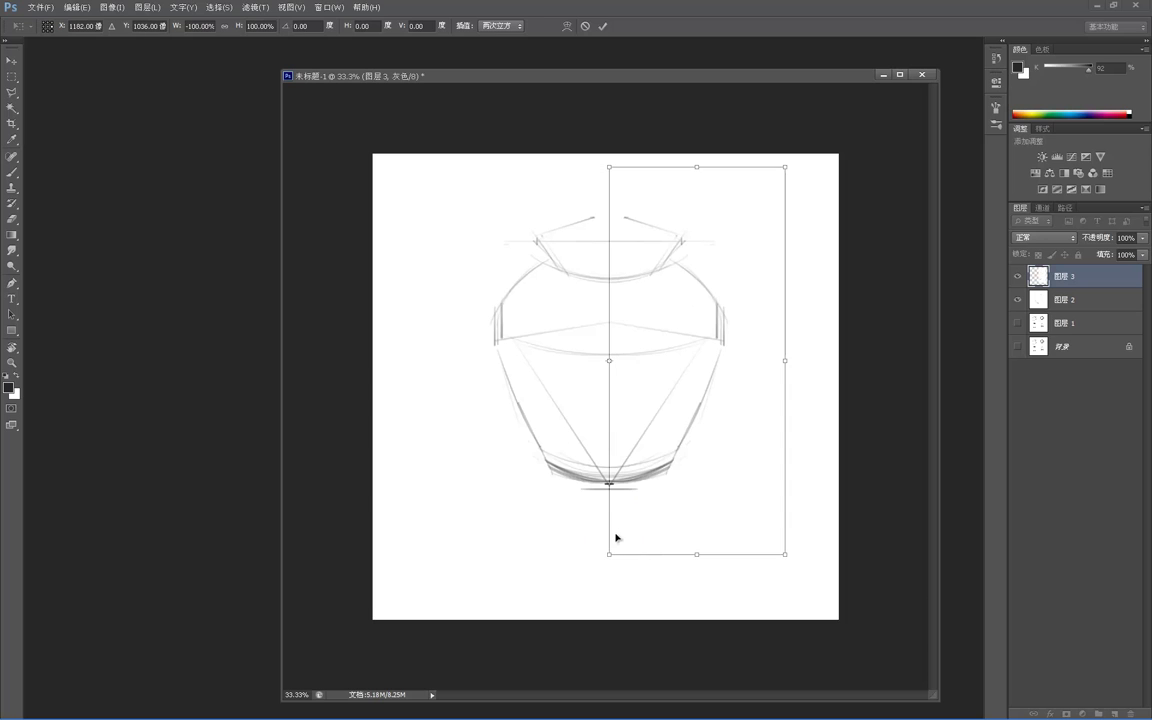
pyautogui.press('Return')
pyautogui.hotkey('ctrl', 'e')
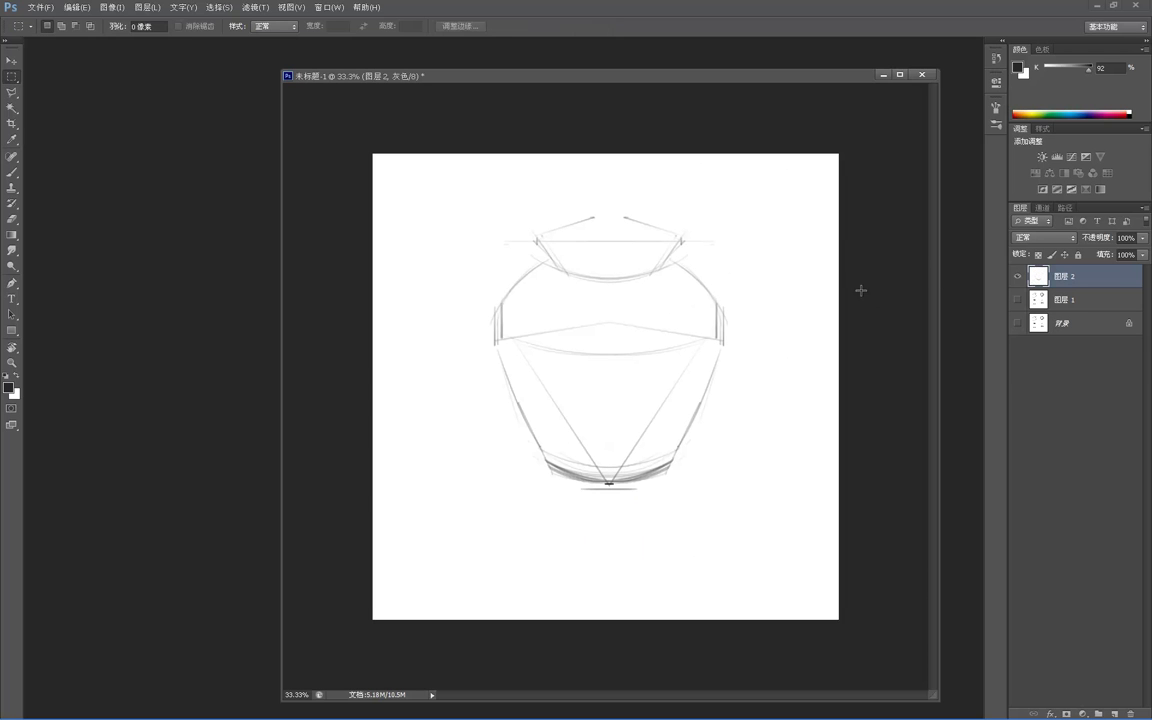
# - Sketch the jar's mouth as a flat ellipse between the neck's upper ends and reinforce its front rim
pyautogui.press('b')
pyautogui.moveTo(552, 236)
pyautogui.mouseDown()
pyautogui.moveTo(659, 245)
pyautogui.moveTo(555, 248)
pyautogui.mouseUp()
pyautogui.hotkey('ctrl', 'z')
pyautogui.hotkey('ctrl', 'z')
pyautogui.moveTo(607, 218)
pyautogui.mouseDown()
pyautogui.moveTo(553, 240)
pyautogui.moveTo(602, 220)
pyautogui.moveTo(582, 258)
pyautogui.moveTo(560, 230)
pyautogui.moveTo(655, 229)
pyautogui.mouseUp()
pyautogui.hotkey('ctrl', 'z')
pyautogui.hotkey('ctrl', 'z')
pyautogui.moveTo(572, 226)
pyautogui.mouseDown()
pyautogui.moveTo(595, 257)
pyautogui.moveTo(548, 233)
pyautogui.moveTo(630, 240)
pyautogui.moveTo(652, 229)
pyautogui.moveTo(572, 221)
pyautogui.mouseUp()
pyautogui.moveTo(651, 229); pyautogui.dragTo(674, 241)
pyautogui.hotkey('ctrl', 'z')
pyautogui.moveTo(600, 220)
pyautogui.mouseDown()
pyautogui.moveTo(627, 237)
pyautogui.moveTo(666, 222)
pyautogui.mouseUp()
pyautogui.moveTo(590, 221)
pyautogui.mouseDown()
pyautogui.moveTo(627, 236)
pyautogui.moveTo(681, 242)
pyautogui.mouseUp()
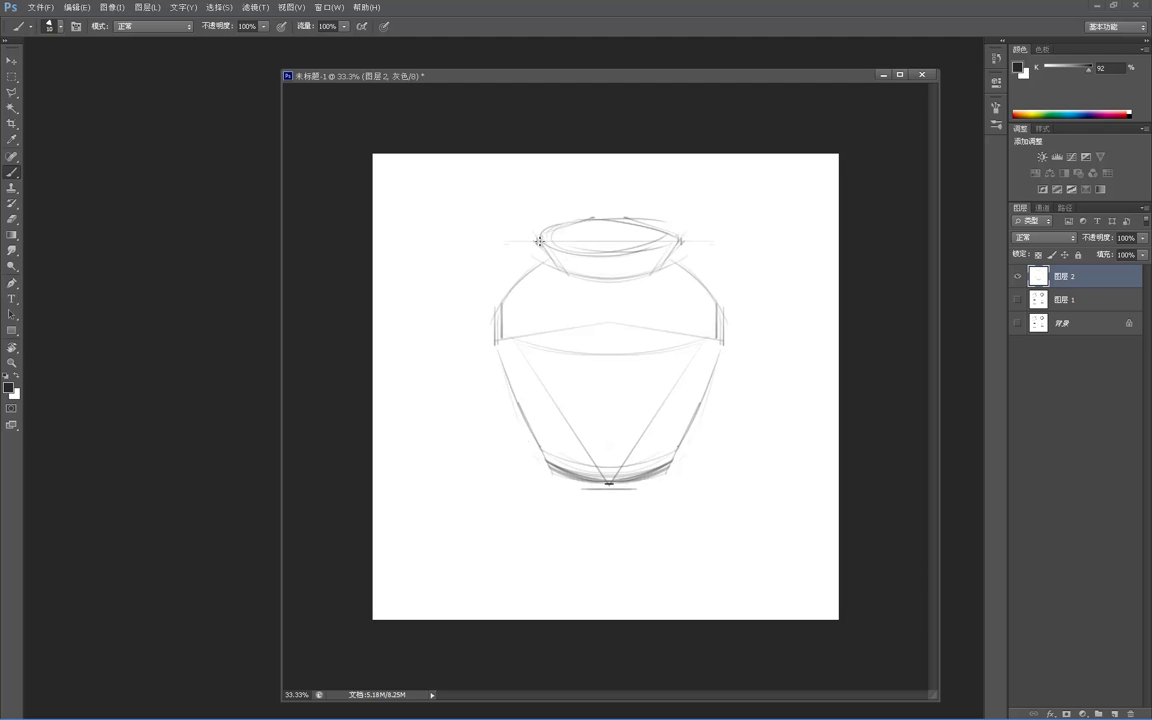
pyautogui.moveTo(562, 257); pyautogui.dragTo(614, 262)
pyautogui.moveTo(541, 243)
pyautogui.mouseDown()
pyautogui.moveTo(611, 242)
pyautogui.moveTo(562, 257)
pyautogui.moveTo(556, 241)
pyautogui.moveTo(645, 258)
pyautogui.mouseUp()
# - Darken the jar's left contour from the shoulder past the widest point down to the base
pyautogui.moveTo(507, 290); pyautogui.dragTo(500, 367)
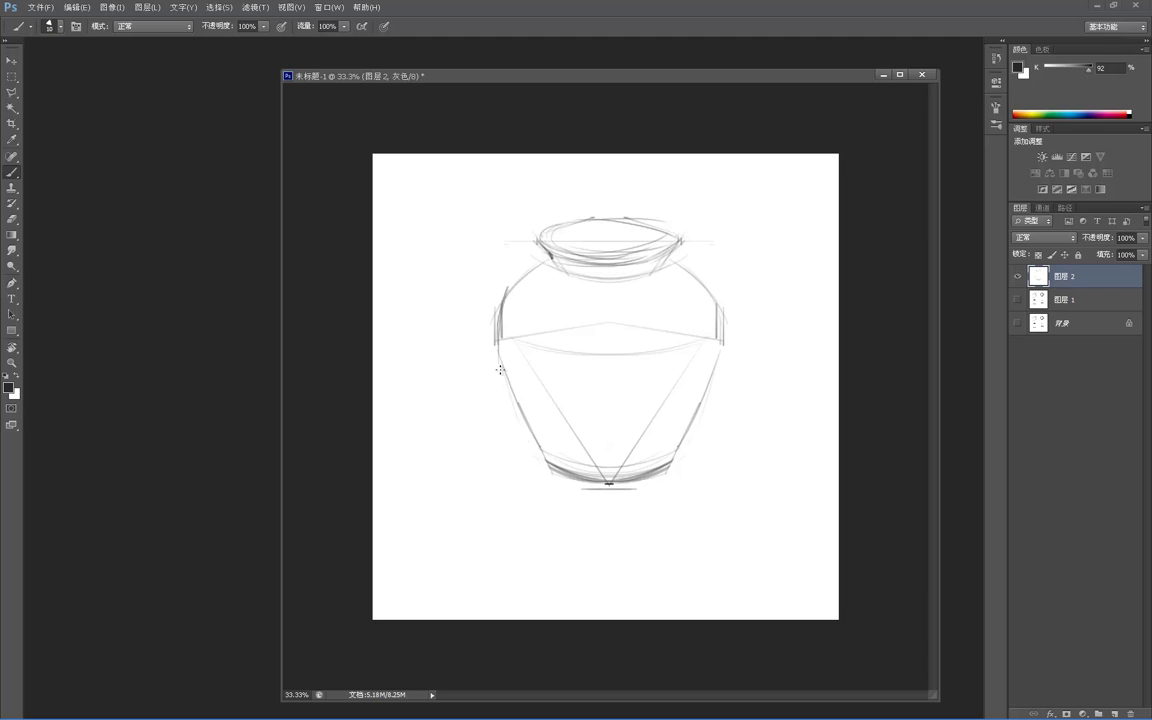
pyautogui.hotkey('ctrl', 'z')
pyautogui.moveTo(508, 289)
pyautogui.mouseDown()
pyautogui.moveTo(499, 364)
pyautogui.moveTo(495, 352)
pyautogui.moveTo(538, 439)
pyautogui.mouseUp()
pyautogui.hotkey('ctrl', 'z')
pyautogui.moveTo(496, 363)
pyautogui.mouseDown()
pyautogui.moveTo(518, 408)
pyautogui.moveTo(498, 355)
pyautogui.moveTo(540, 448)
pyautogui.mouseUp()
# - Clean up the thickened lower left contour by painting white along its outer edge
pyautogui.press('e')
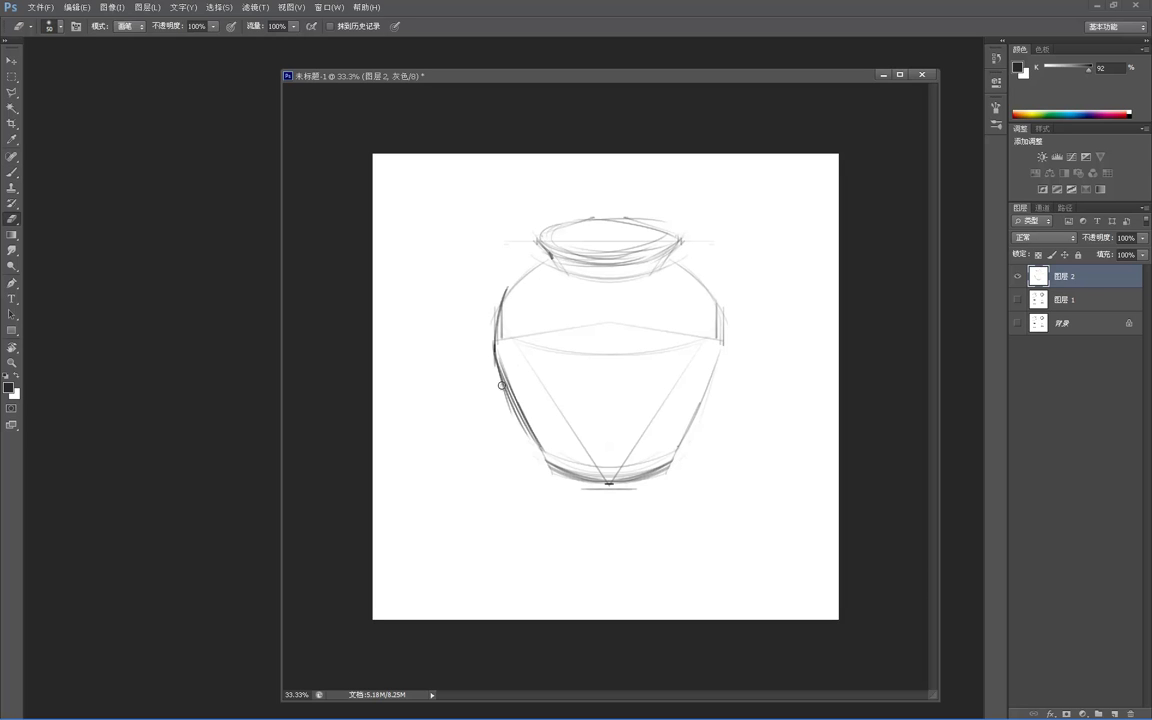
pyautogui.press('b')
pyautogui.press('x')
pyautogui.moveTo(503, 389); pyautogui.dragTo(527, 436)
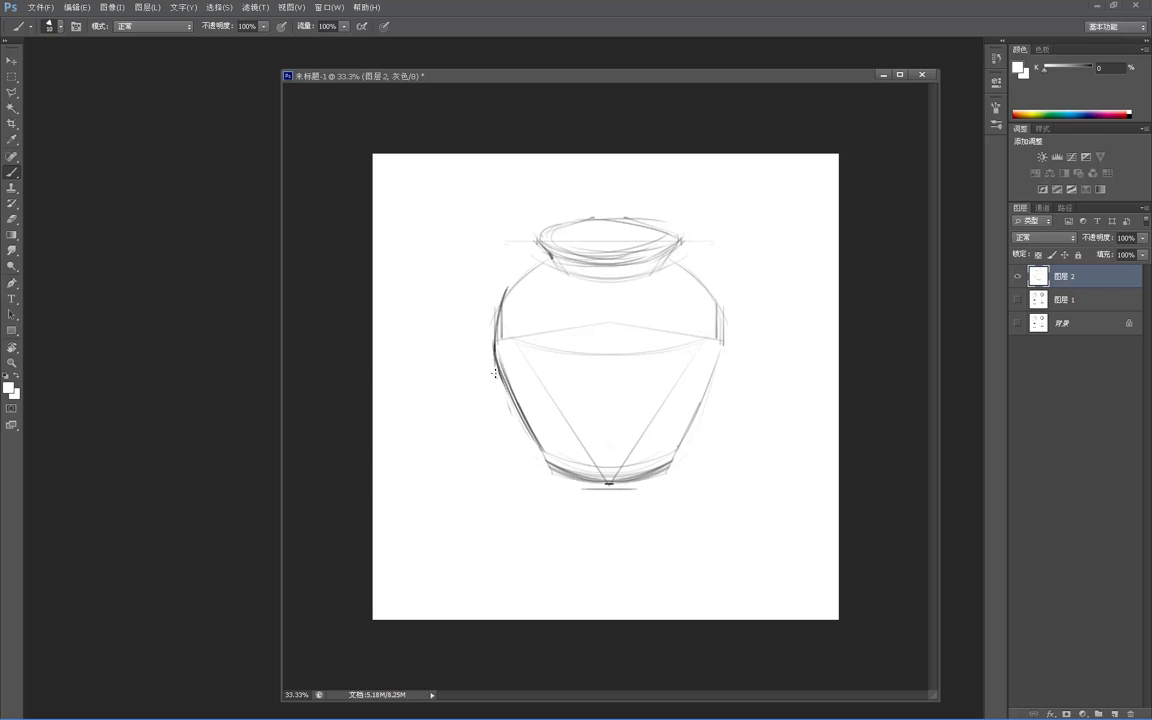
pyautogui.moveTo(493, 356)
pyautogui.mouseDown()
pyautogui.moveTo(536, 450)
pyautogui.moveTo(490, 332)
pyautogui.moveTo(516, 427)
pyautogui.mouseUp()
# - Sketch the inner opening curve inside the mouth and a vertical centre line through the neck in 92% gray
pyautogui.keyDown('alt'); pyautogui.click(879, 237); pyautogui.keyUp('alt')
pyautogui.moveTo(567, 250)
pyautogui.mouseDown()
pyautogui.moveTo(645, 253)
pyautogui.moveTo(565, 252)
pyautogui.moveTo(651, 252)
pyautogui.mouseUp()
pyautogui.hotkey('ctrl', 'z')
pyautogui.hotkey('ctrl', 'z')
pyautogui.hotkey('ctrl', 'z')
pyautogui.moveTo(613, 207); pyautogui.dragTo(613, 263)
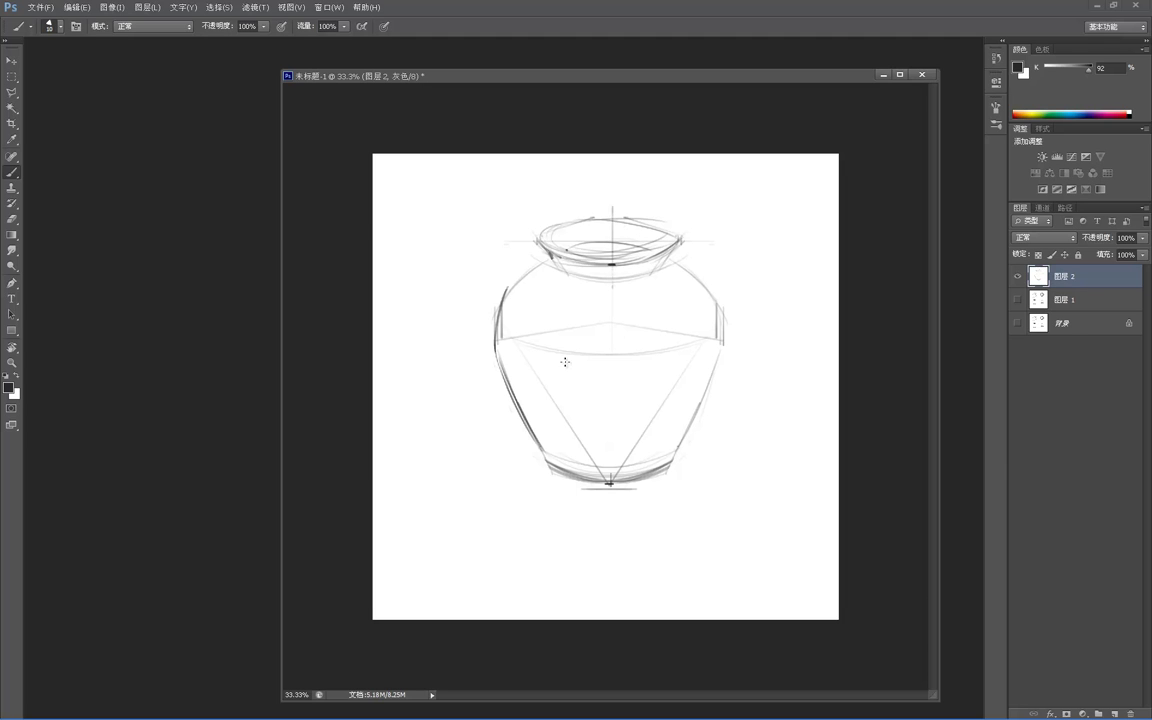
# - Paint out the two diagonal guide lines inside the body with white, and darken the jar's base curve
pyautogui.keyDown('alt'); pyautogui.click(522, 373); pyautogui.keyUp('alt')
pyautogui.moveTo(547, 390); pyautogui.dragTo(596, 463)
pyautogui.moveTo(697, 358); pyautogui.dragTo(645, 440)
pyautogui.rightClick(524, 446)
pyautogui.click(340, 450)
pyautogui.keyDown('alt'); pyautogui.click(339, 445); pyautogui.keyUp('alt')
pyautogui.moveTo(553, 465)
pyautogui.mouseDown()
pyautogui.moveTo(612, 482)
pyautogui.moveTo(671, 466)
pyautogui.mouseUp()
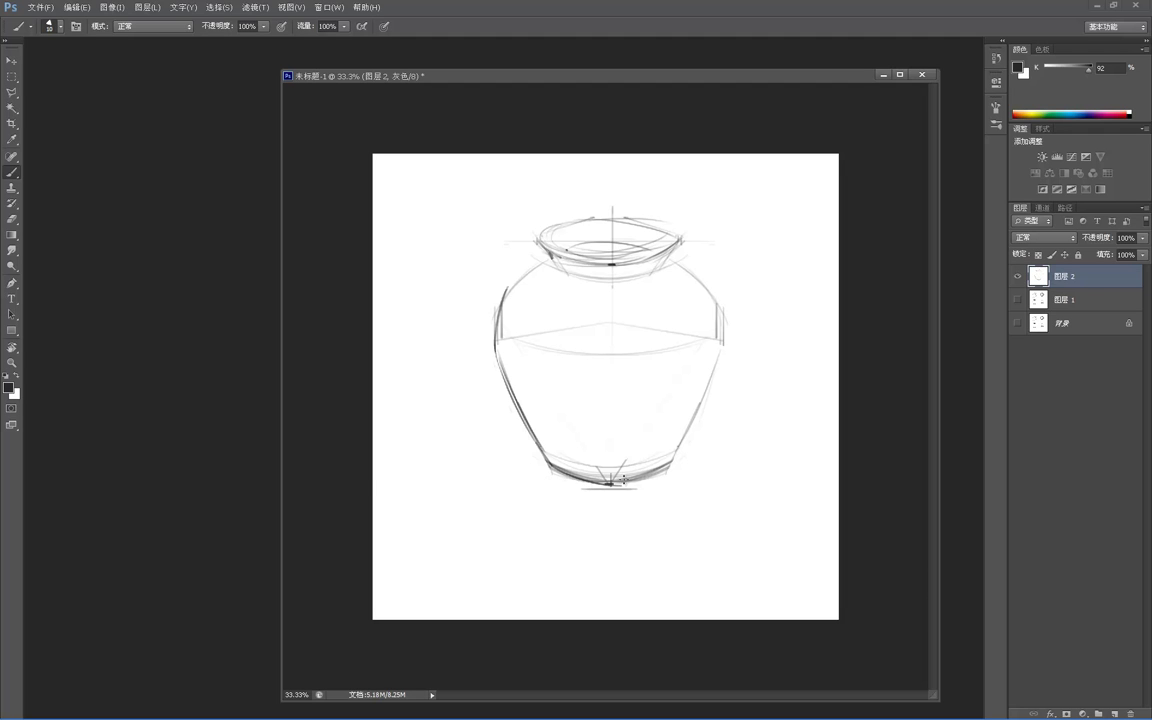
# - Duplicate the jar sketch layer and fill the original layer beneath it with white
pyautogui.press('e')
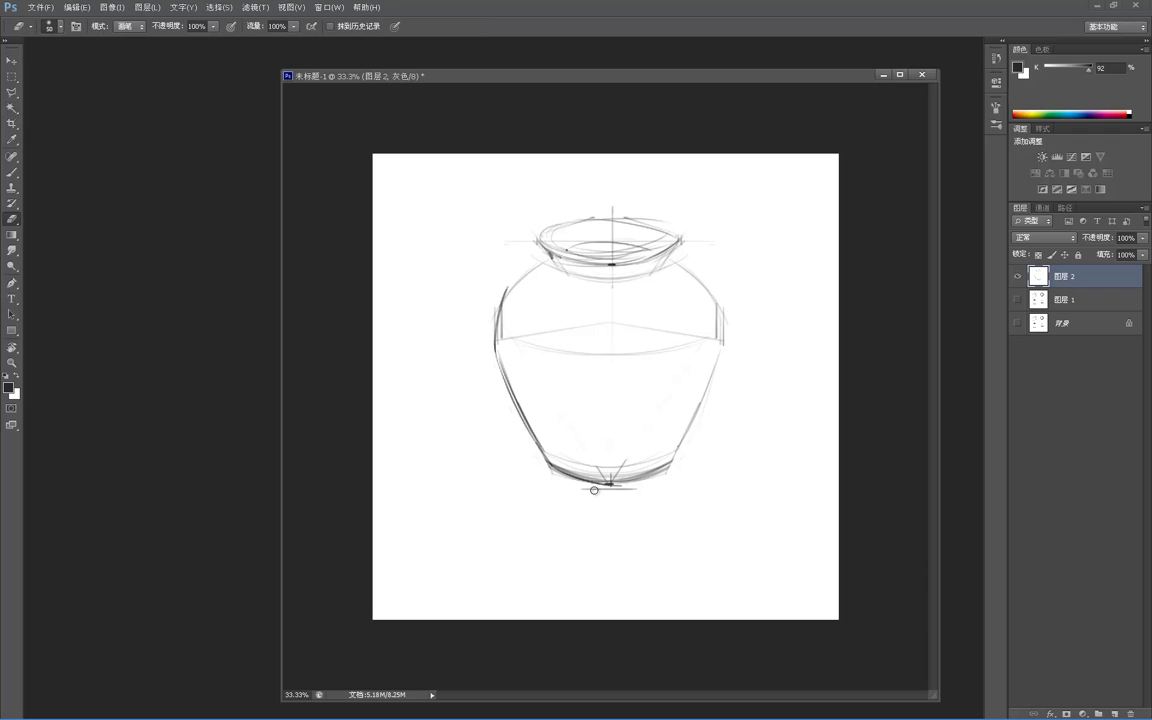
pyautogui.moveTo(586, 490); pyautogui.dragTo(640, 491)
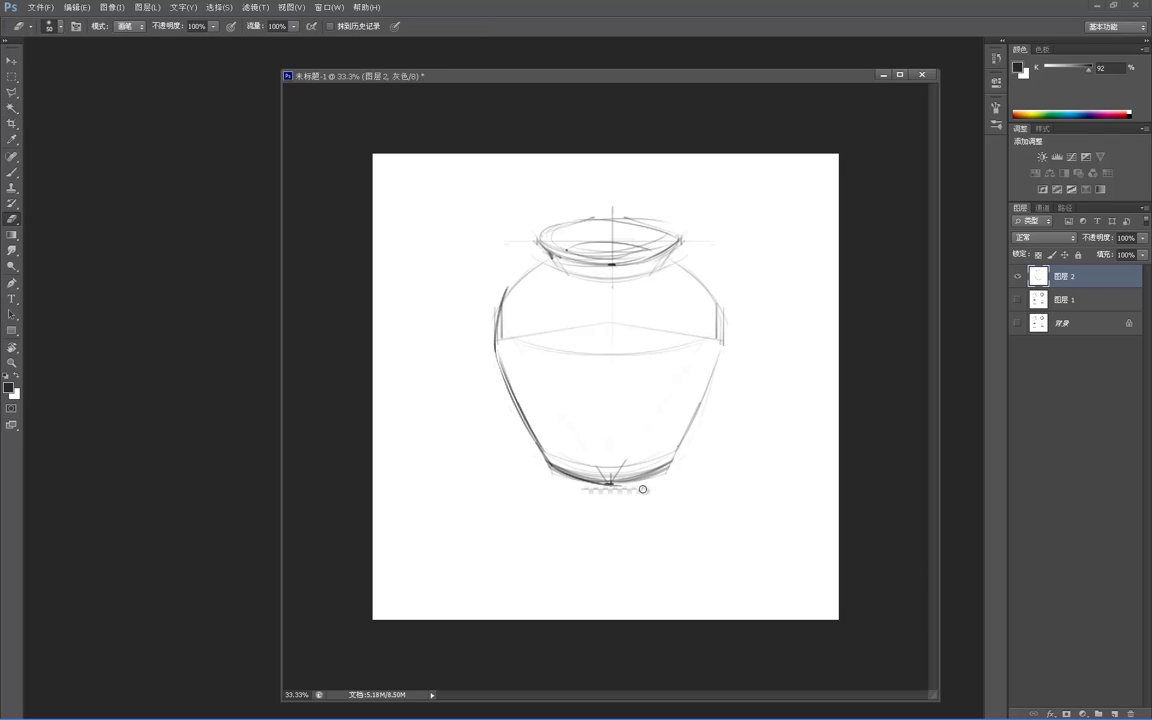
pyautogui.hotkey('ctrl', 'j')
pyautogui.click(1074, 298)
pyautogui.hotkey('ctrl', 'Delete')
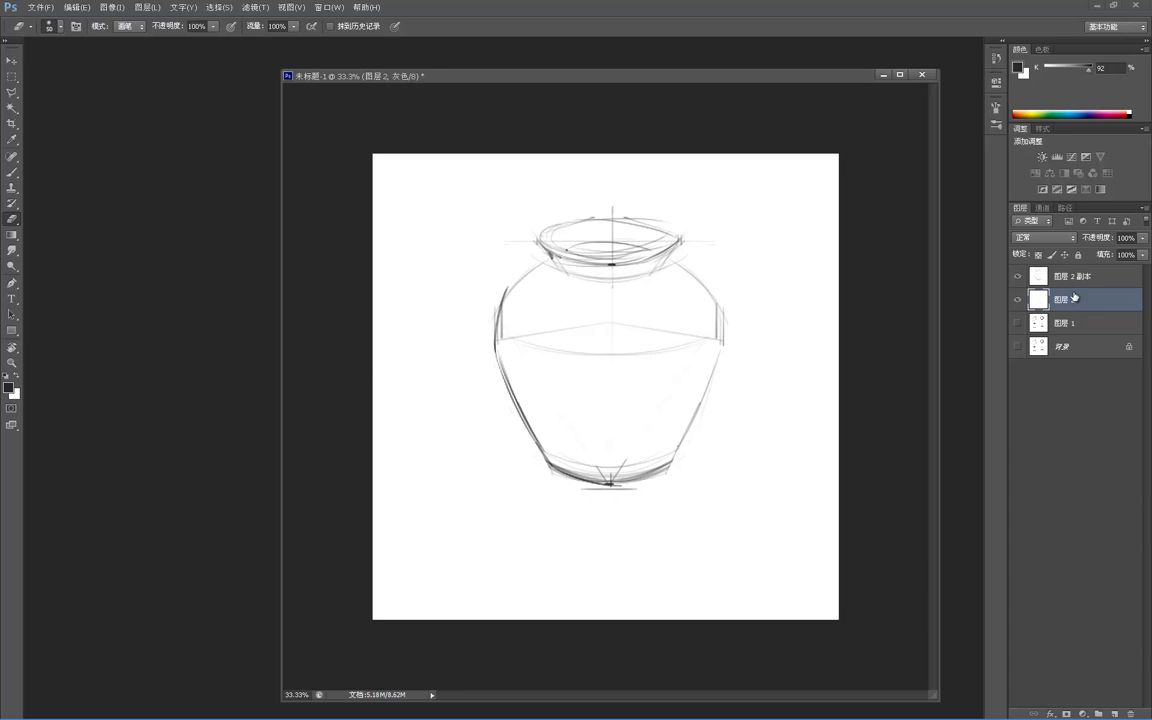
pyautogui.click(1075, 276)
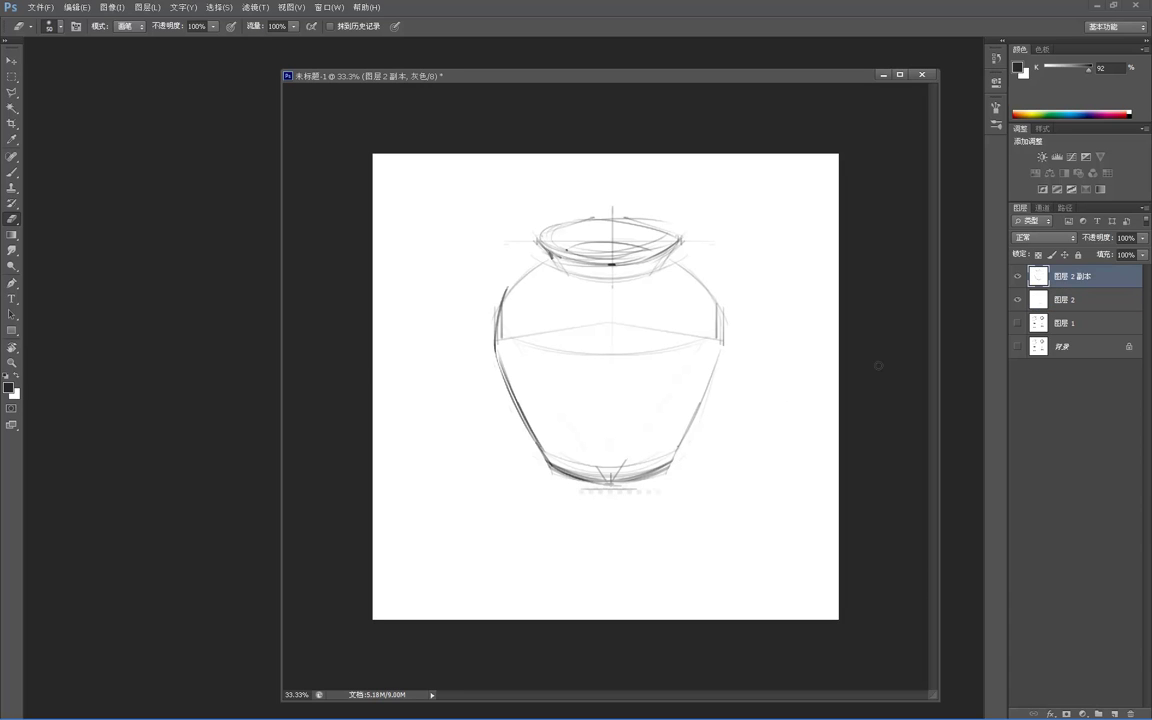
# - Choose a 25-pixel eraser tip and make the duplicated jar layer active
pyautogui.click(1050, 292)
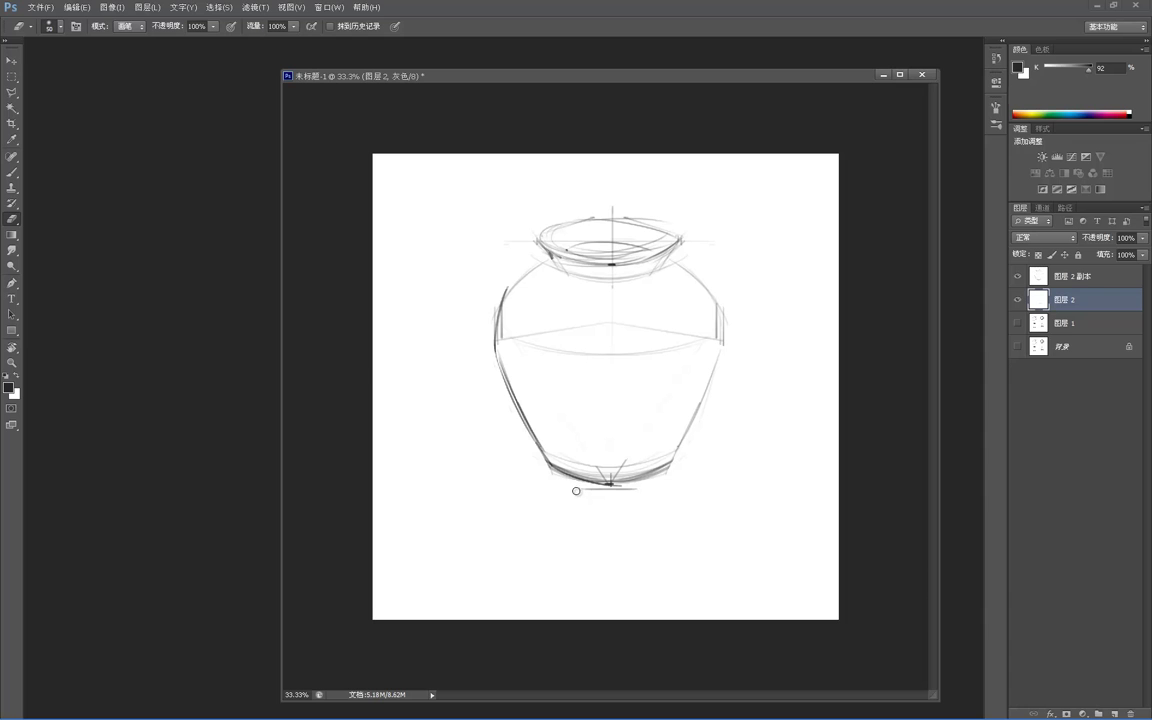
pyautogui.rightClick(619, 483)
pyautogui.doubleClick(659, 567)
pyautogui.hotkey('alt', ']')
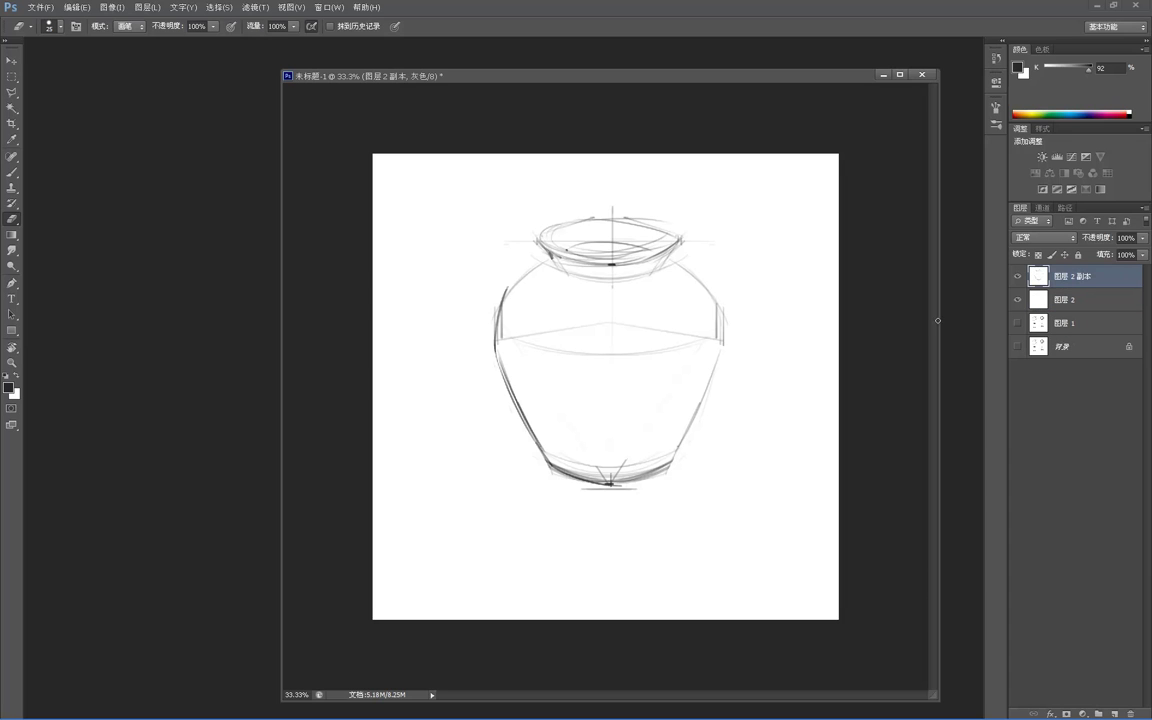
# - Darken the jar's left shoulder line from the widest point up to the neck with the brush
pyautogui.press('b')
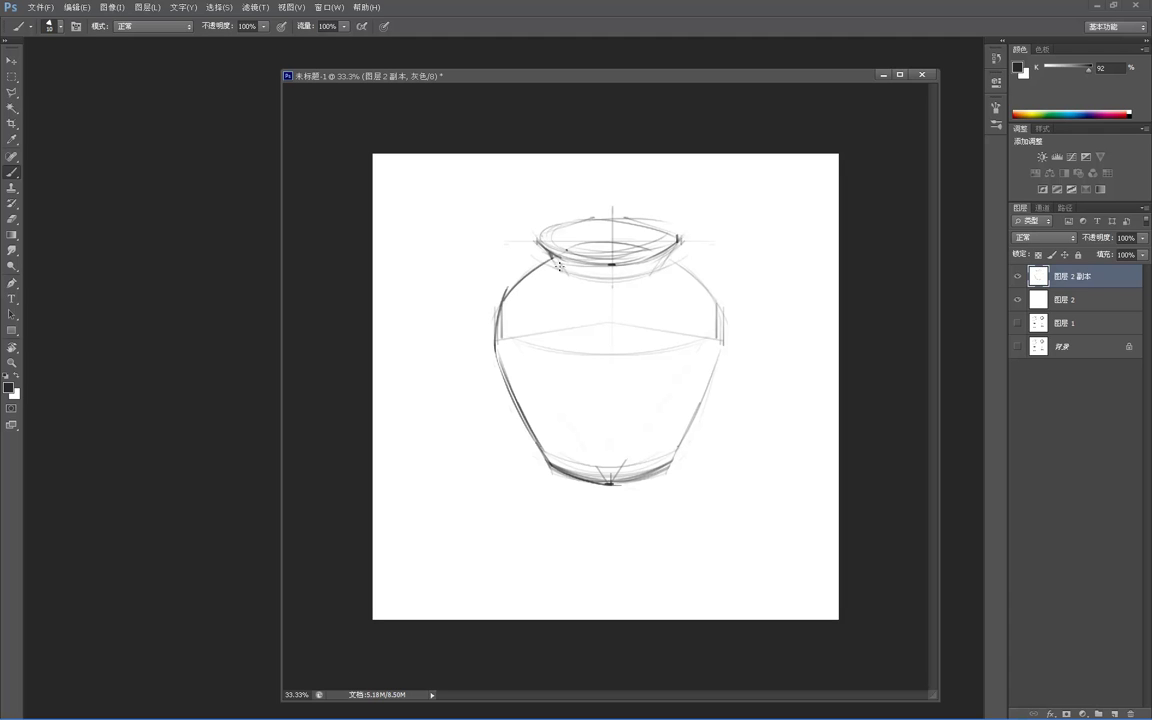
pyautogui.moveTo(501, 308); pyautogui.dragTo(555, 254)
pyautogui.hotkey('ctrl', 'z')
pyautogui.moveTo(501, 305); pyautogui.dragTo(556, 256)
# - Select the whole jar with a rectangular marquee and put it into Warp transformation
pyautogui.press('m')
pyautogui.moveTo(451, 176); pyautogui.dragTo(731, 509)
pyautogui.hotkey('ctrl', 't')
pyautogui.rightClick(566, 366)
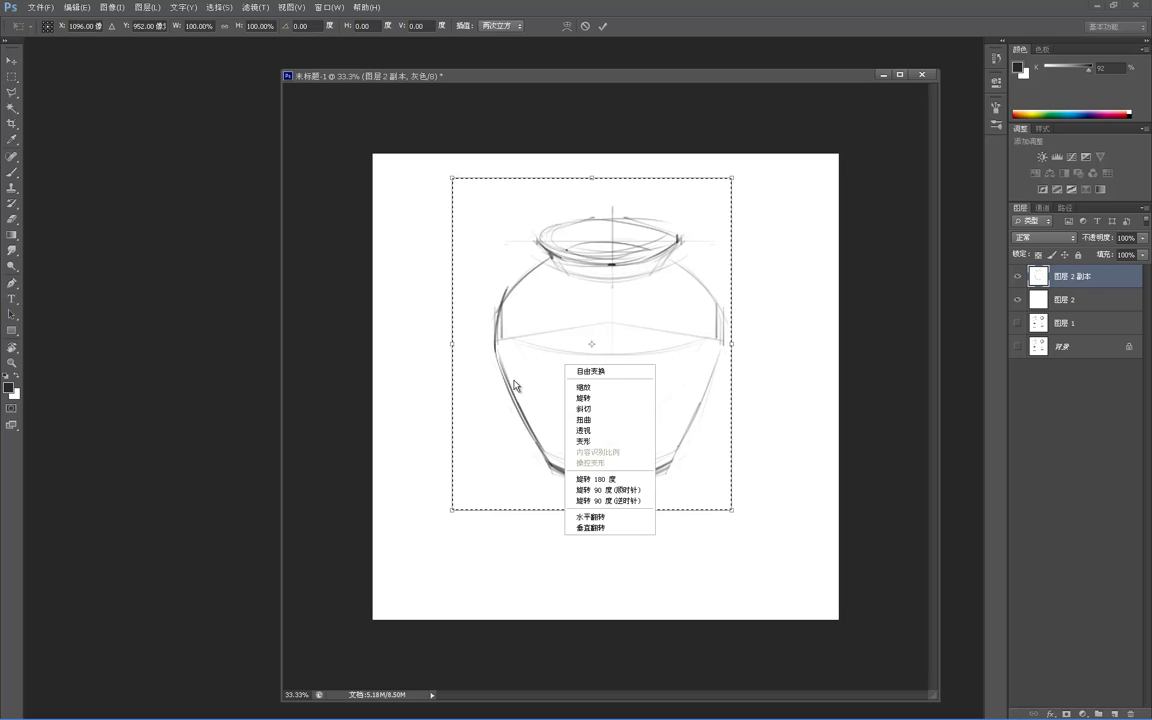
pyautogui.click(583, 441)
# - Try to bulge the jar's left and right sides outward with the warp
pyautogui.moveTo(453, 331); pyautogui.dragTo(443, 330)
pyautogui.moveTo(734, 309); pyautogui.dragTo(746, 304)
pyautogui.hotkey('ctrl', 'alt', 'z')
pyautogui.hotkey('ctrl', 'alt', 'z')
pyautogui.moveTo(455, 337); pyautogui.dragTo(444, 344)
pyautogui.hotkey('ctrl', 'z')
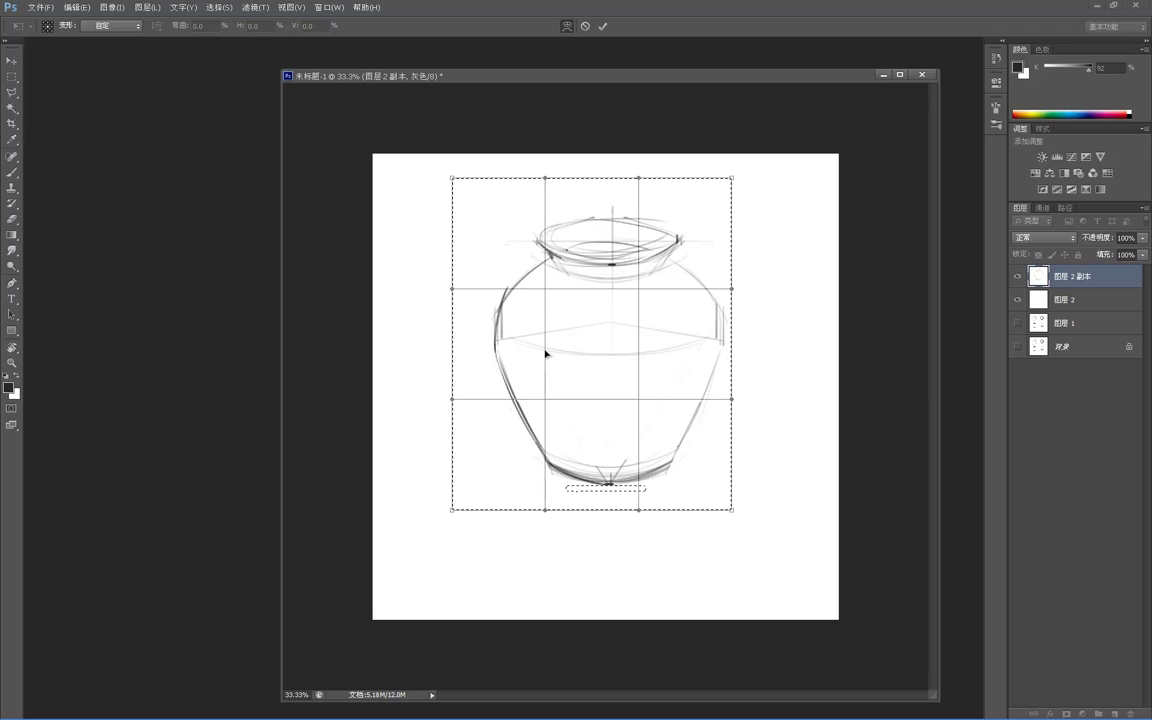
# - Warp the jar's left half slightly outward, apply the transformation and clear the selection
pyautogui.moveTo(545, 349); pyautogui.dragTo(540, 342)
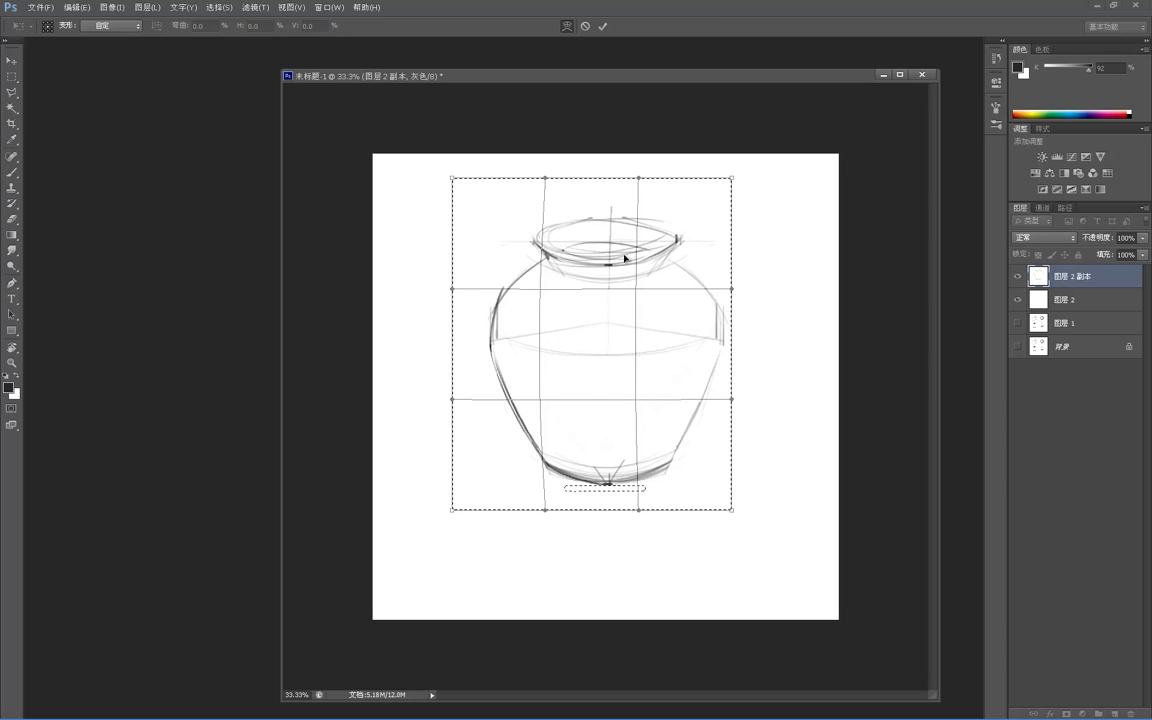
pyautogui.press('Return')
pyautogui.click(535, 172)
# - Mirror the widened left half onto the right with a horizontally flipped copy, and merge the copy into the jar layer
pyautogui.moveTo(424, 173); pyautogui.dragTo(612, 525)
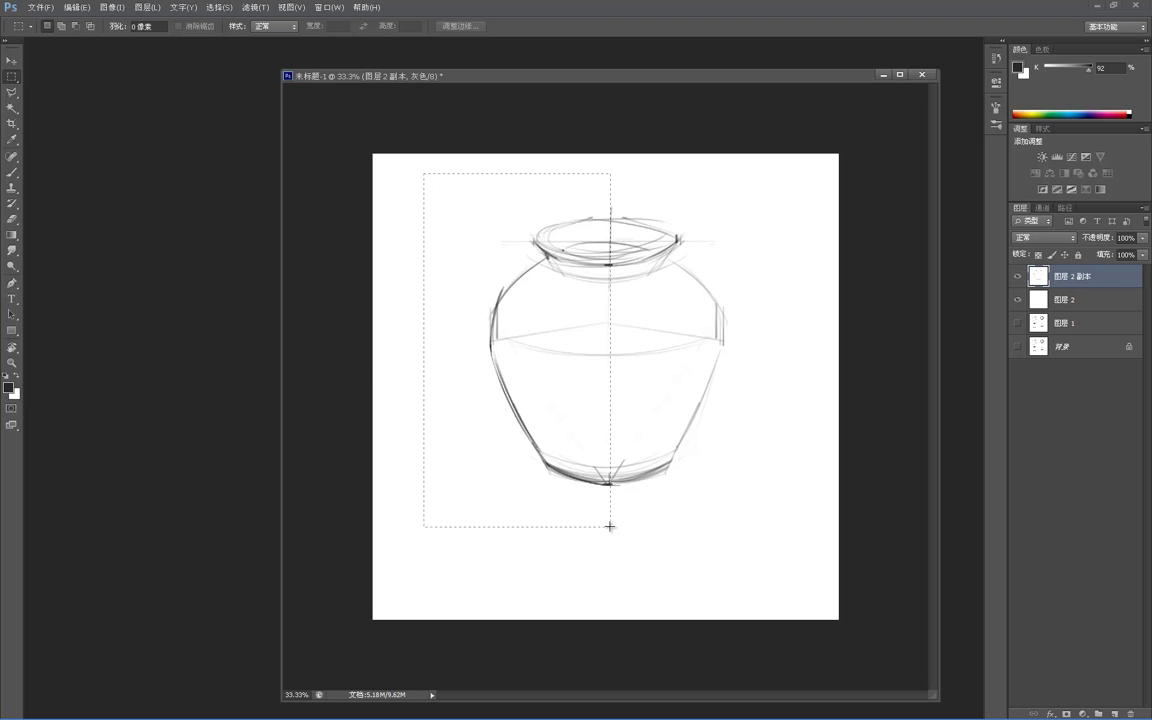
pyautogui.hotkey('ctrl', 'j')
pyautogui.hotkey('ctrl', 't')
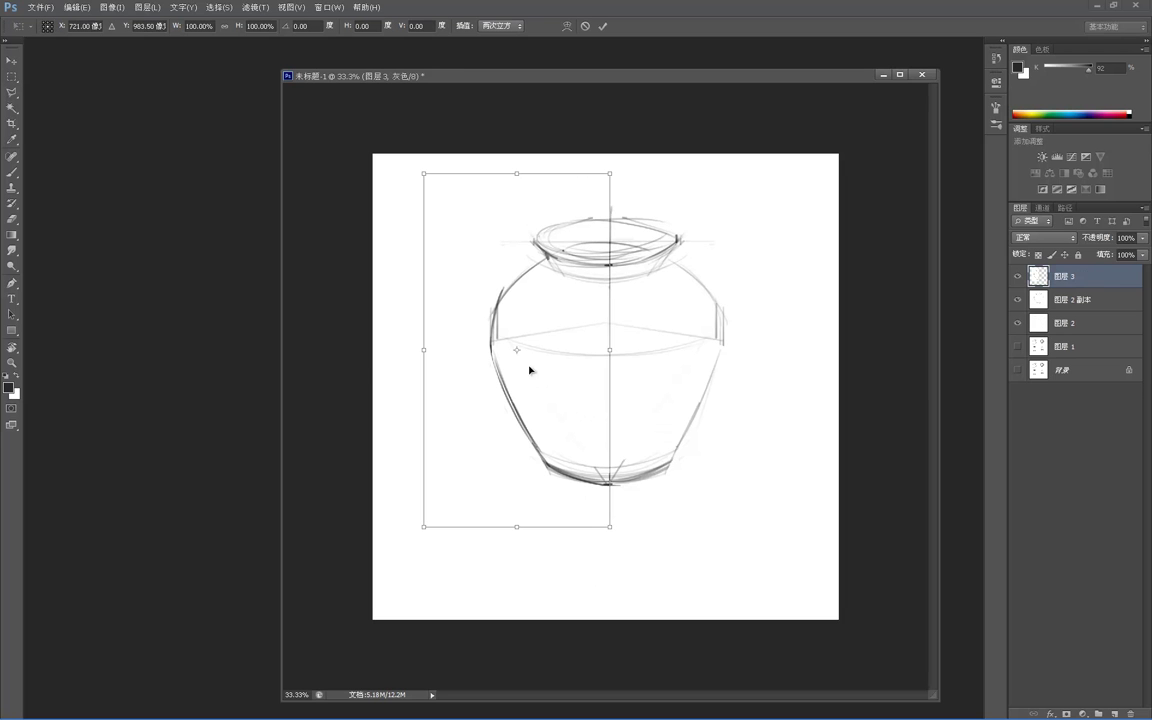
pyautogui.rightClick(581, 392)
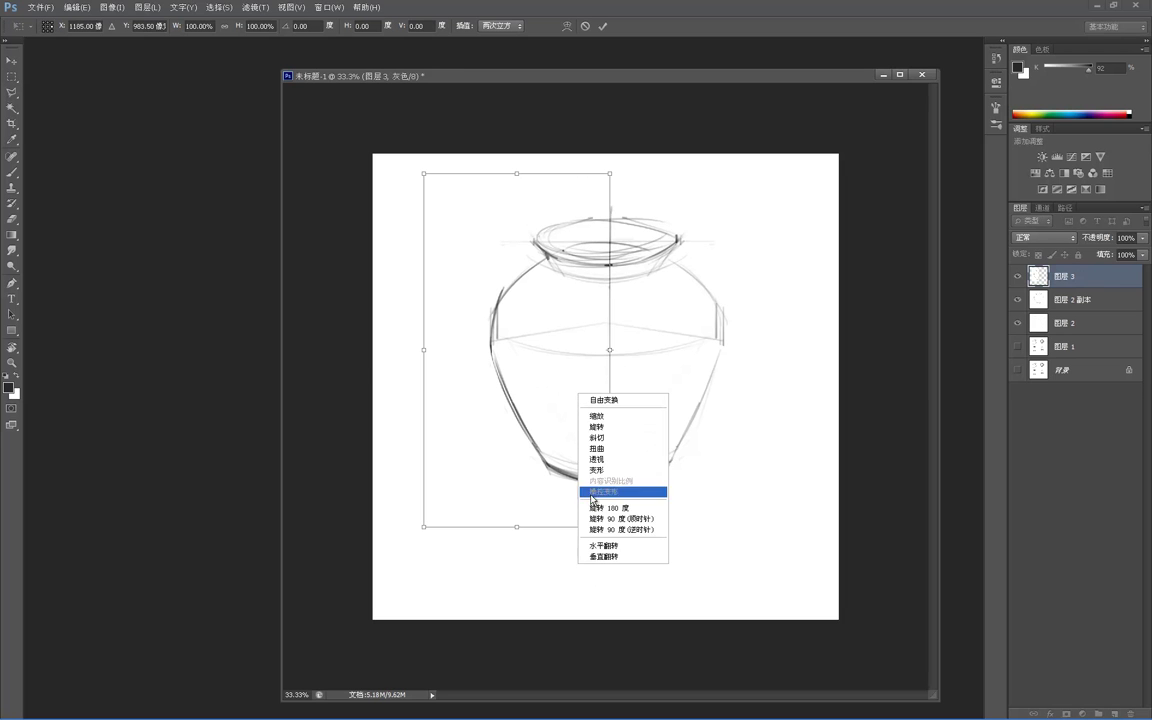
pyautogui.click(617, 545)
pyautogui.press('Return')
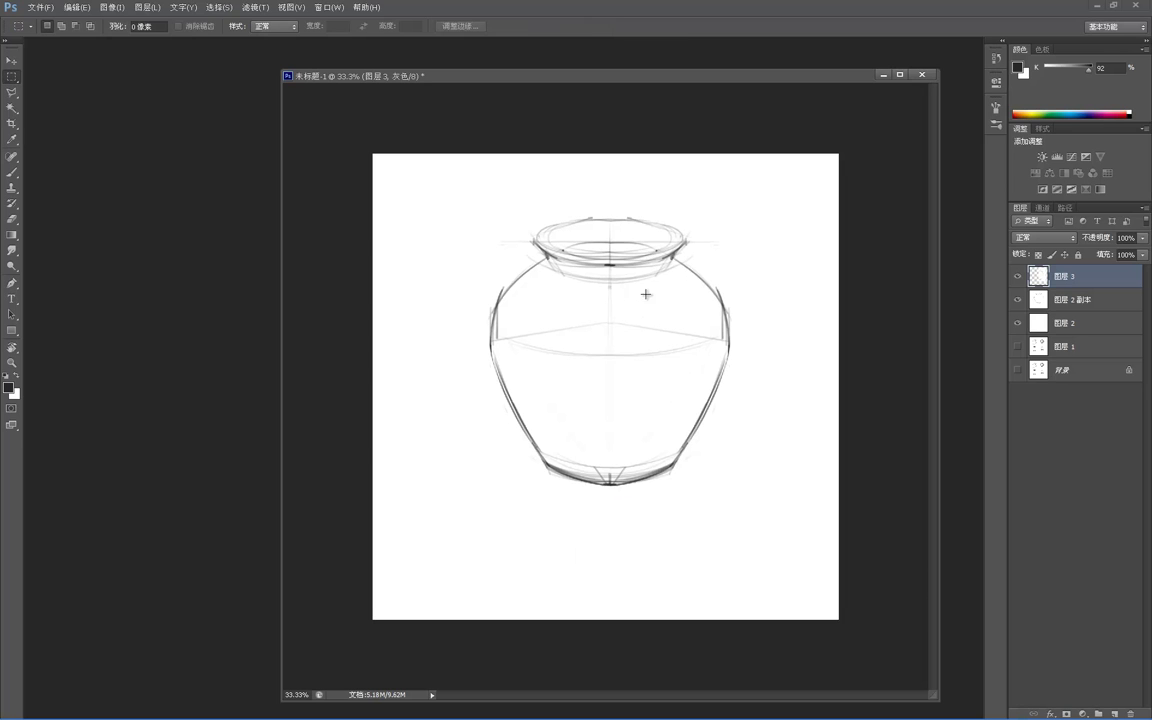
pyautogui.press('b')
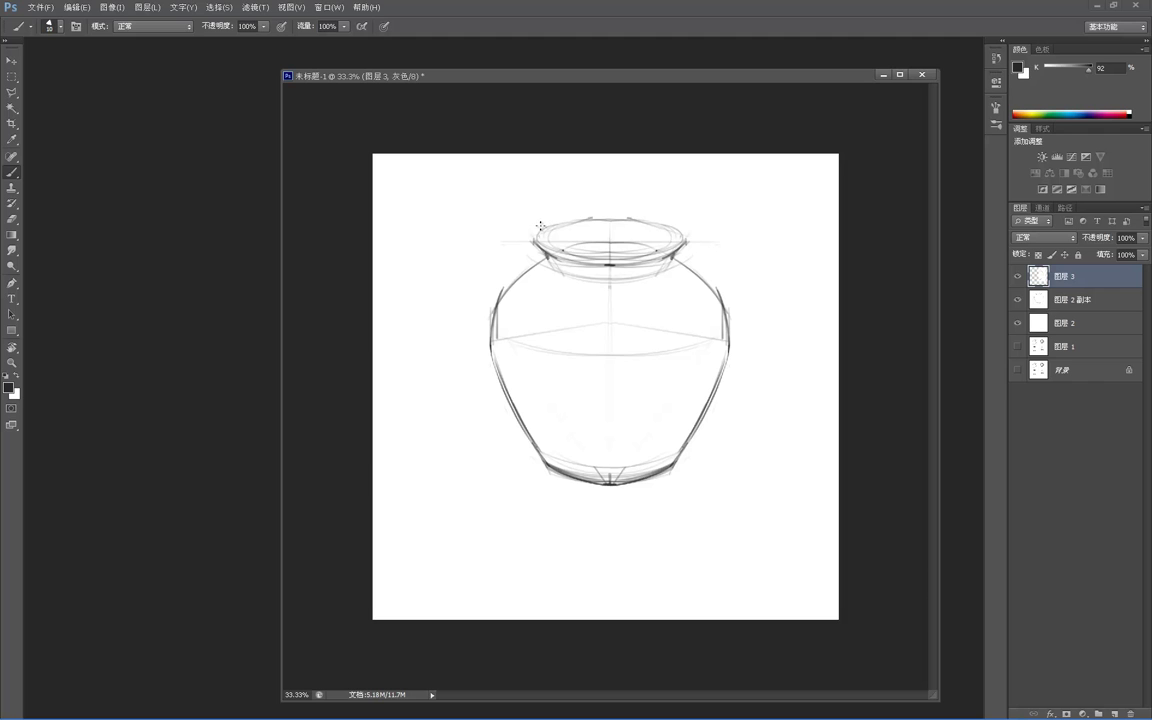
pyautogui.press('m')
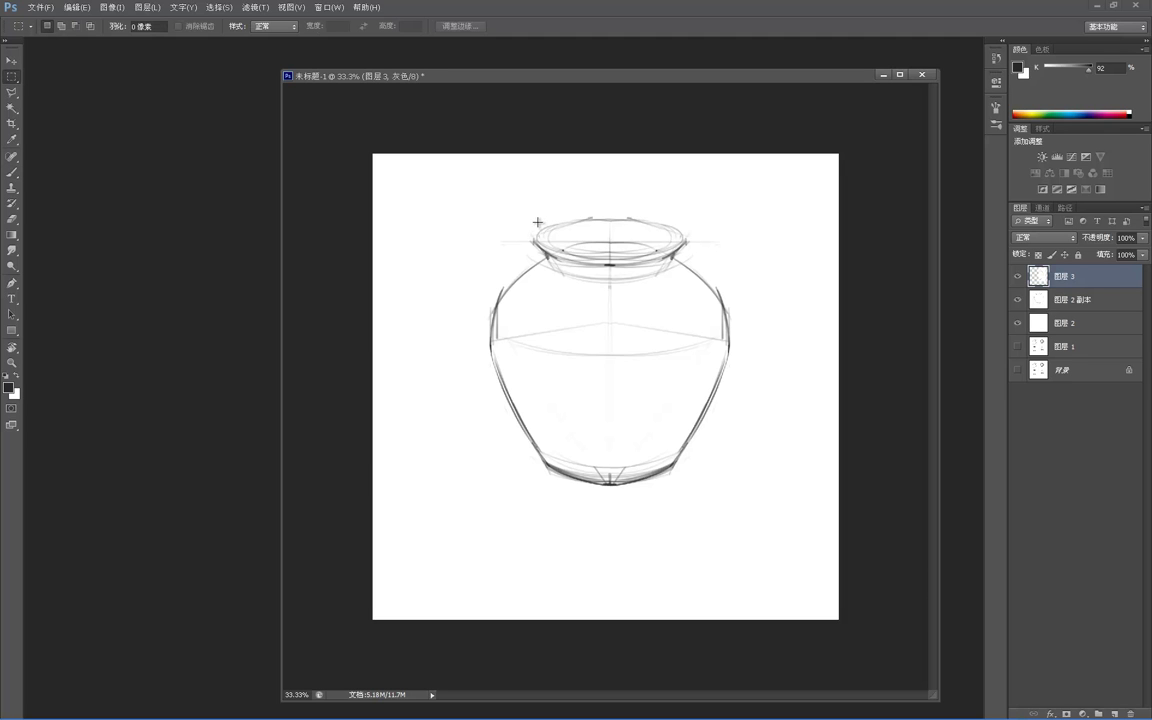
pyautogui.press('Delete')
# - Select the jar's mouth and neck, narrow them from both sides to about 92% width, and deselect
pyautogui.moveTo(583, 241); pyautogui.dragTo(687, 280)
pyautogui.hotkey('ctrl', 't')
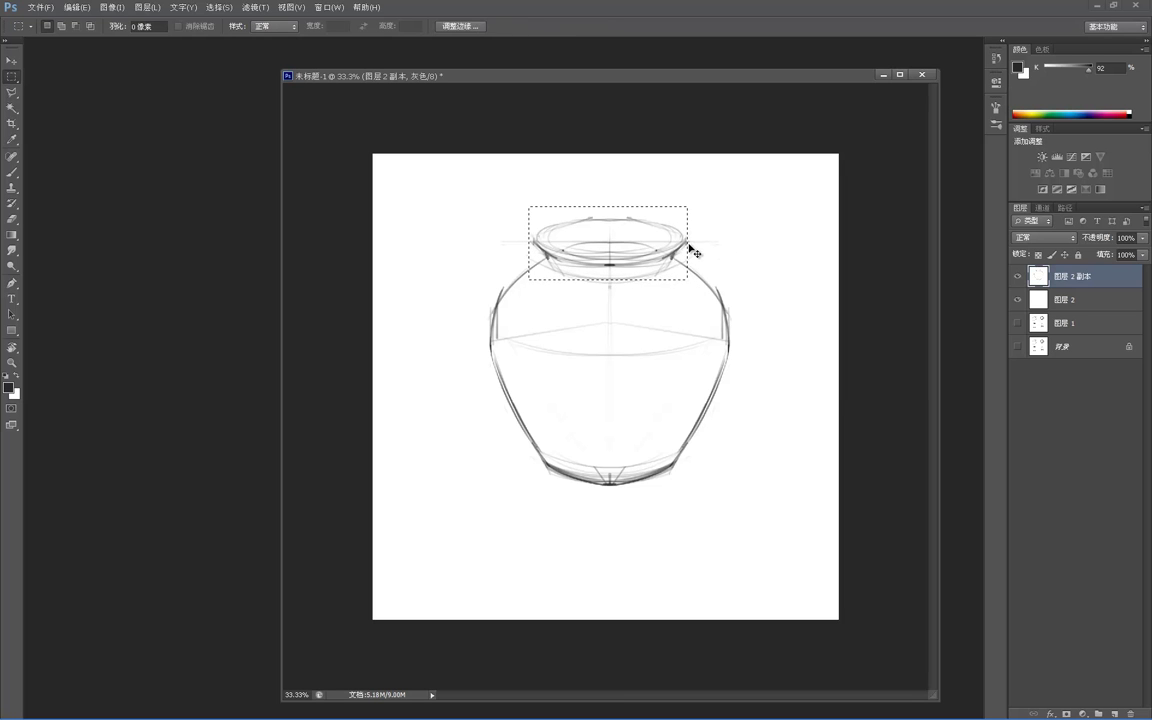
pyautogui.moveTo(689, 243); pyautogui.dragTo(680, 243)
pyautogui.moveTo(528, 243); pyautogui.dragTo(535, 243)
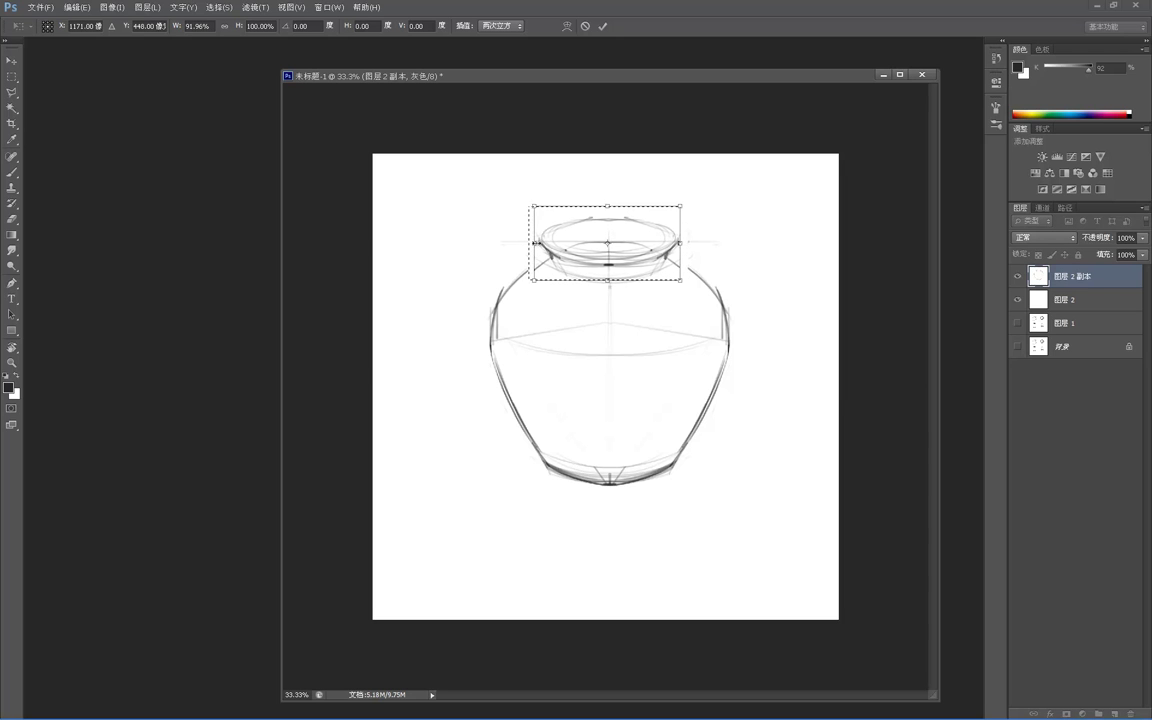
pyautogui.press('Return')
pyautogui.hotkey('ctrl', 'd')
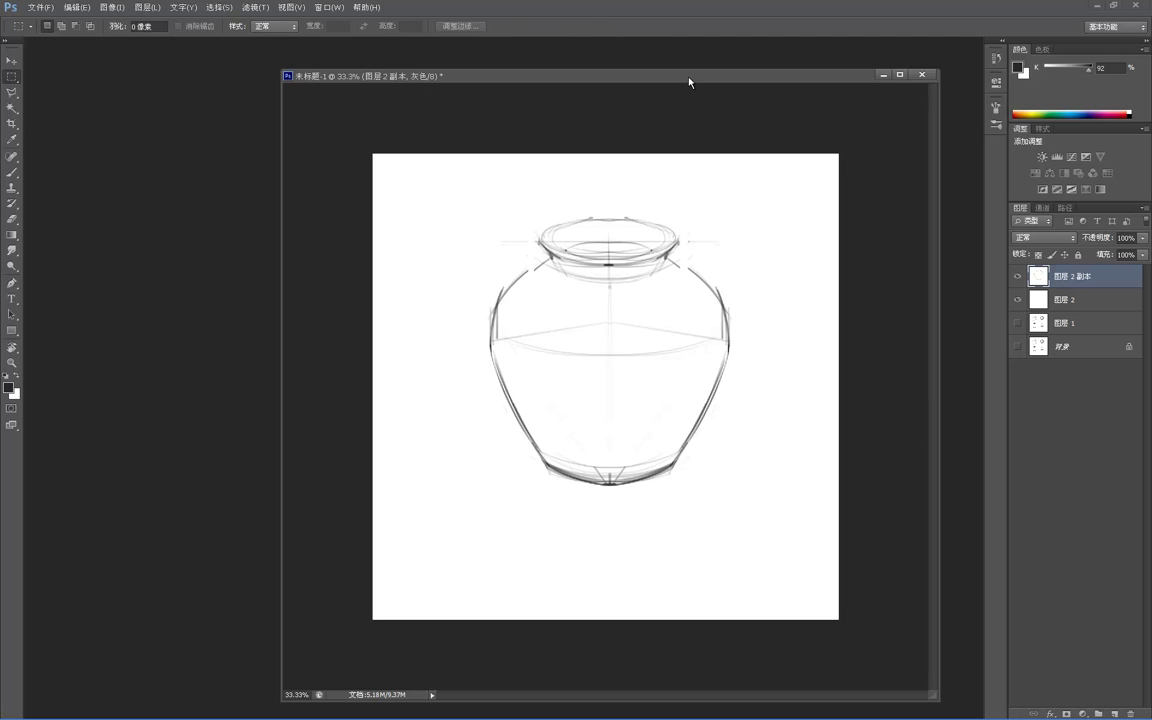
# - Reconnect both shoulder lines to the narrowed neck and redraw the back edge of the rim slightly higher
pyautogui.press('b')
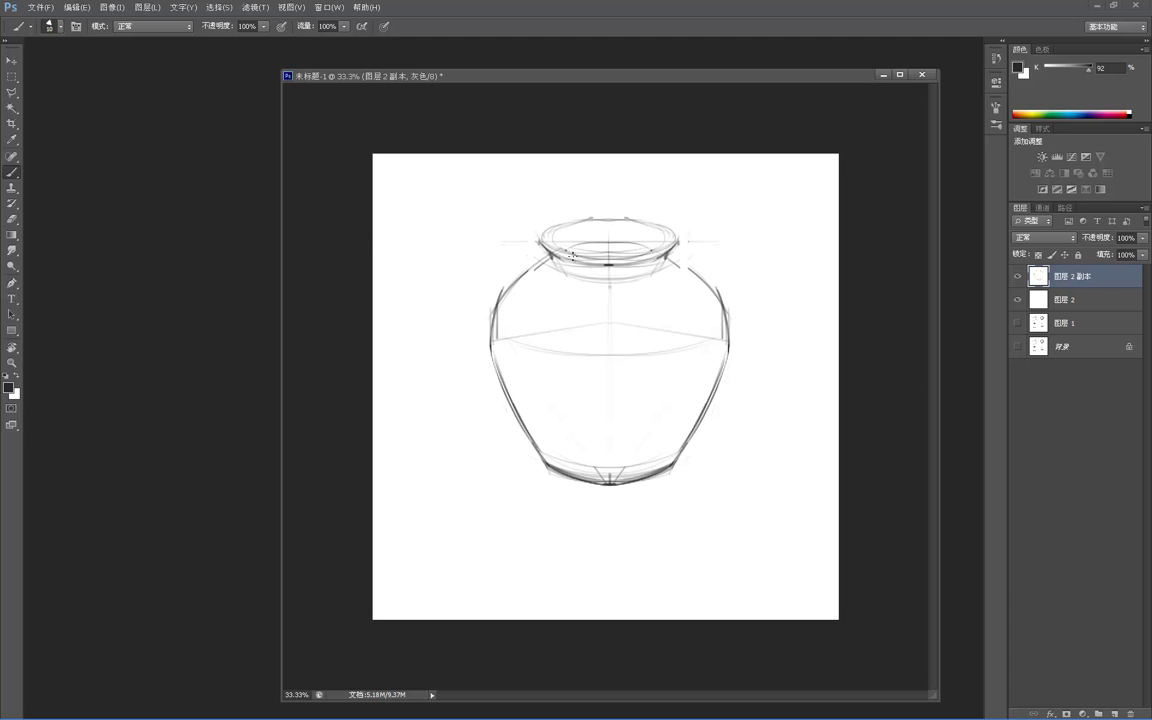
pyautogui.moveTo(500, 307); pyautogui.dragTo(562, 253)
pyautogui.hotkey('ctrl', 'z')
pyautogui.moveTo(501, 305); pyautogui.dragTo(564, 253)
pyautogui.hotkey('ctrl', 'z')
pyautogui.moveTo(669, 259); pyautogui.dragTo(714, 289)
pyautogui.hotkey('ctrl', 'z')
pyautogui.hotkey('ctrl', 'z')
pyautogui.hotkey('ctrl', 'alt', 'z')
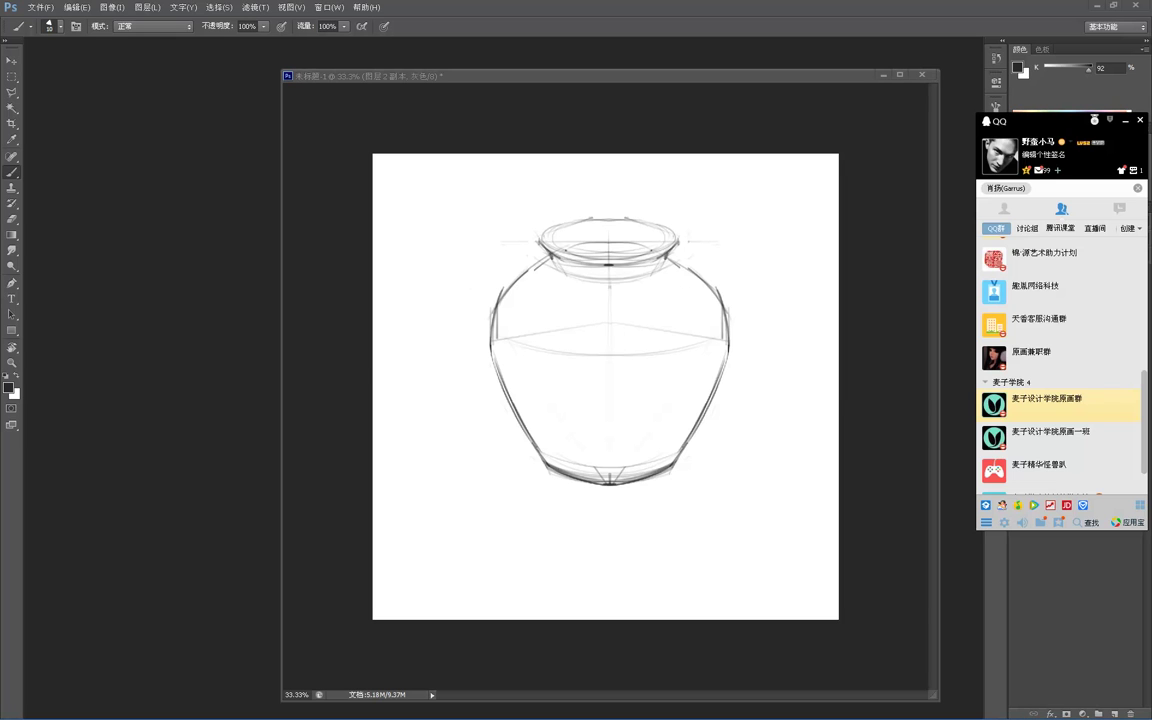
pyautogui.hotkey('ctrl', 'alt', 'z')
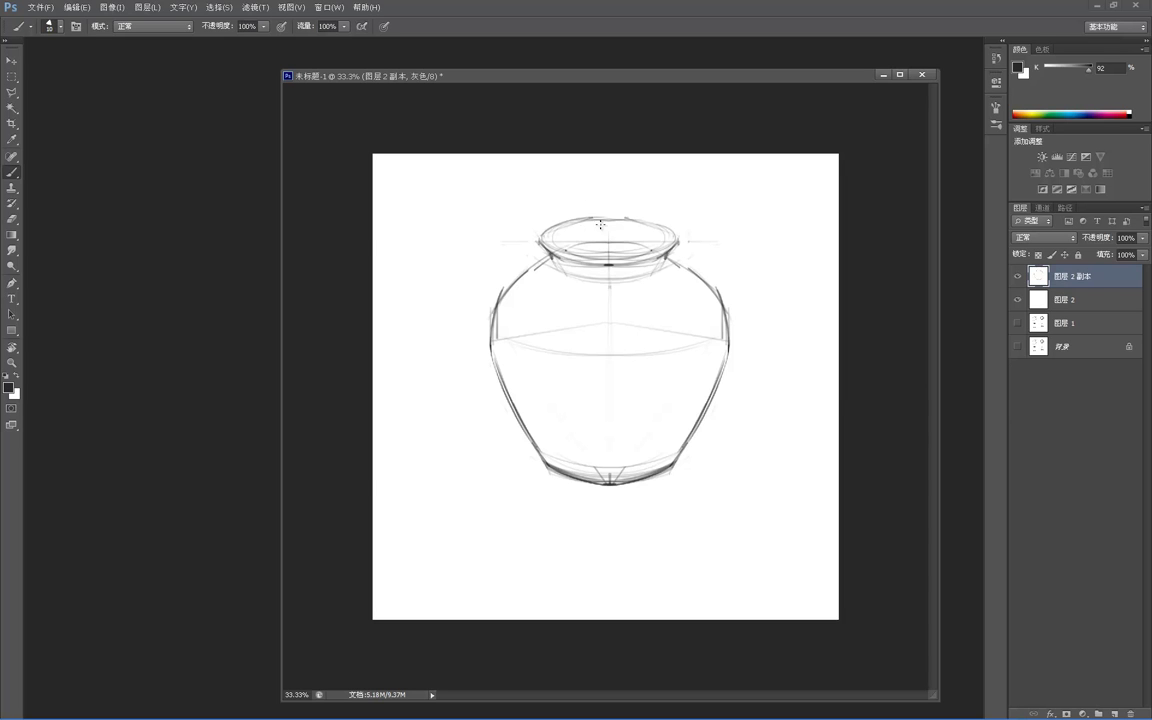
pyautogui.moveTo(544, 237); pyautogui.dragTo(622, 231)
# - Select the jar's mouth, squash it from above to about 92% height, apply the transformation and deselect
pyautogui.press('m')
pyautogui.moveTo(527, 197)
pyautogui.mouseDown()
pyautogui.moveTo(648, 257)
pyautogui.moveTo(700, 266)
pyautogui.mouseUp()
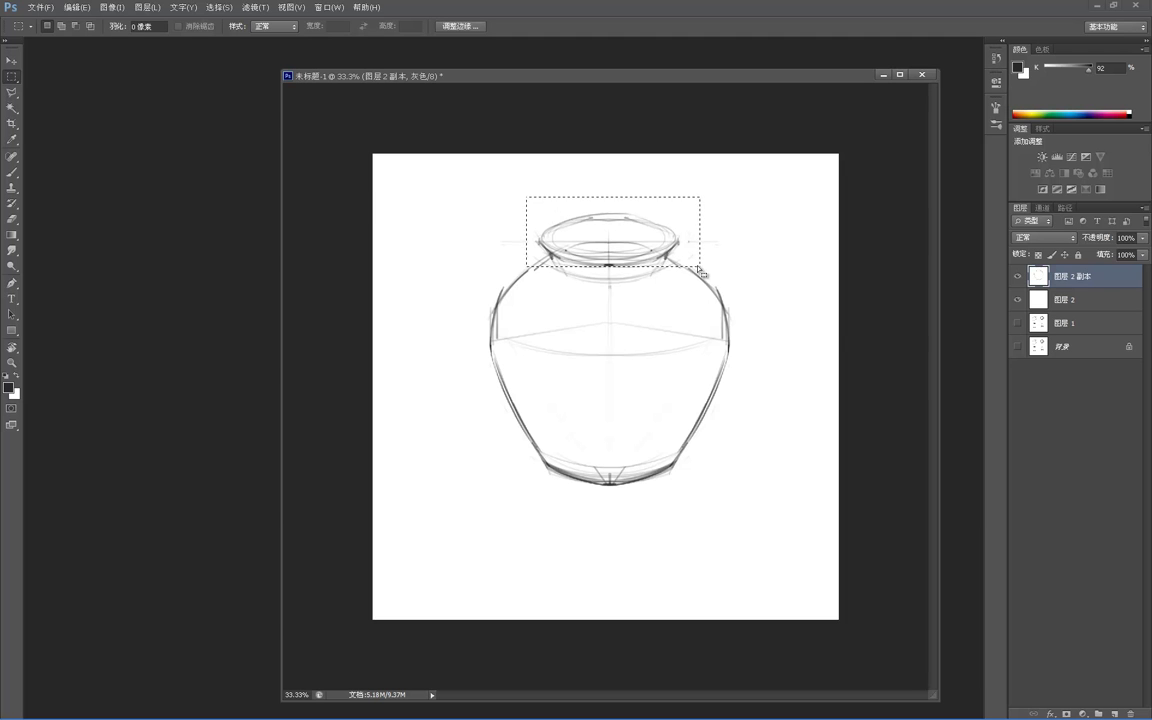
pyautogui.hotkey('ctrl', 'r')
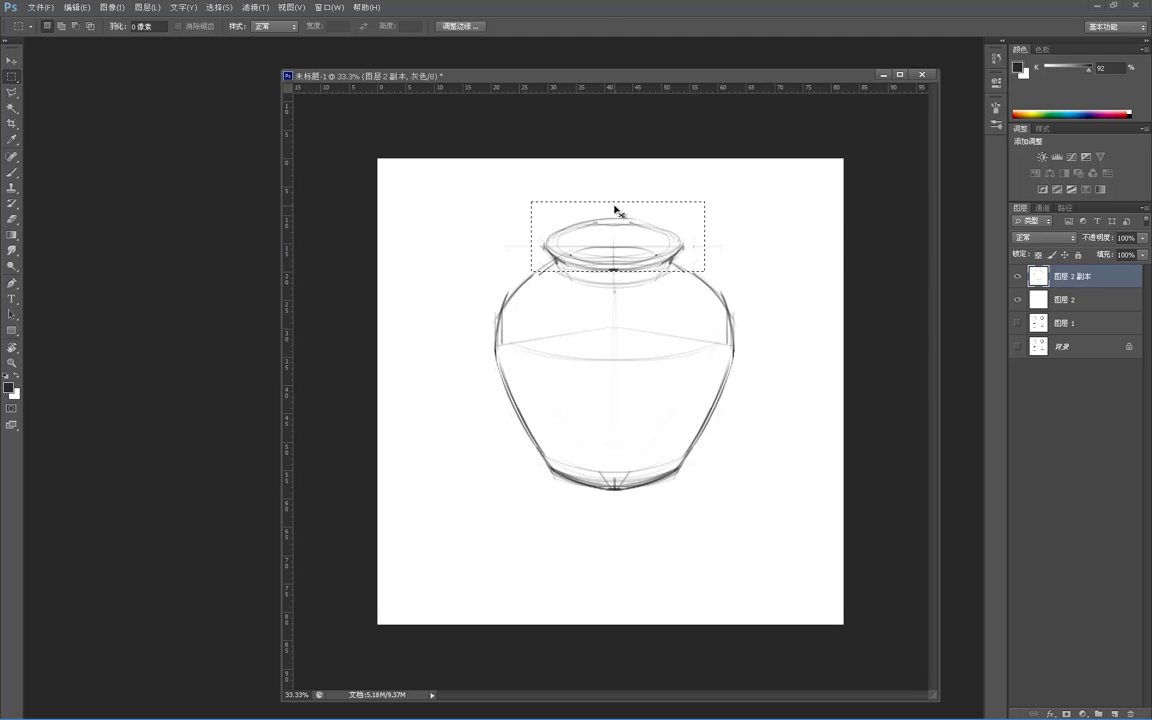
pyautogui.hotkey('ctrl', 't')
pyautogui.moveTo(617, 201); pyautogui.dragTo(621, 205)
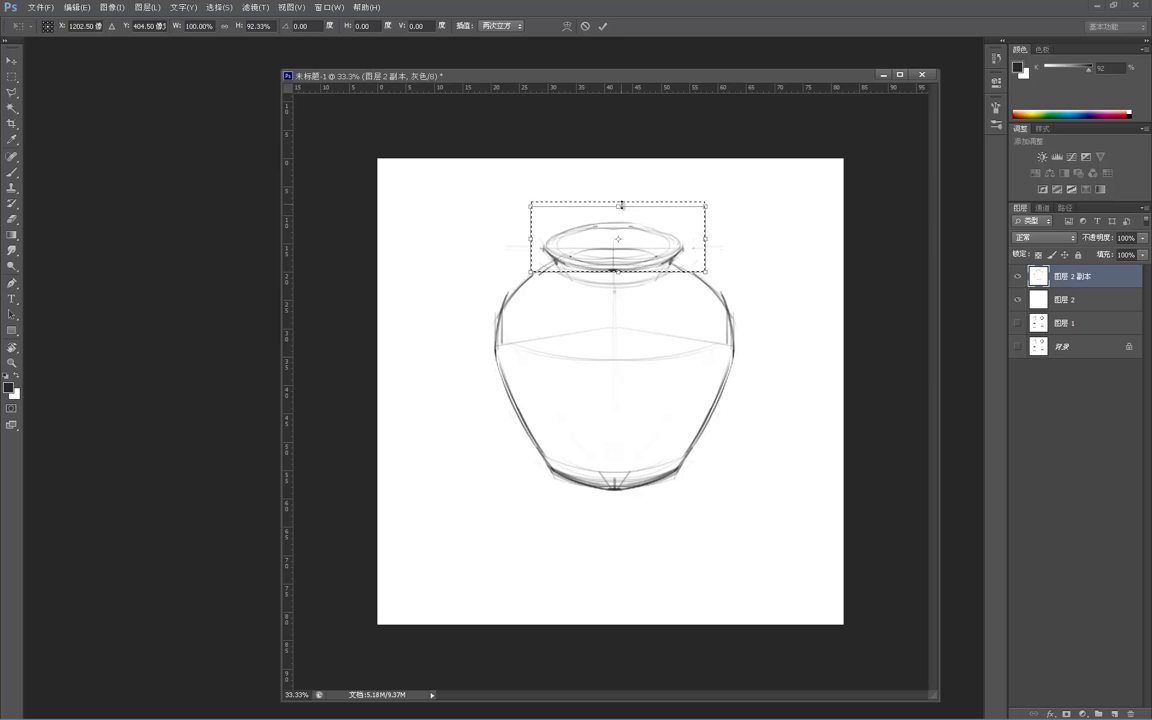
pyautogui.press('Return')
pyautogui.hotkey('ctrl', 'd')
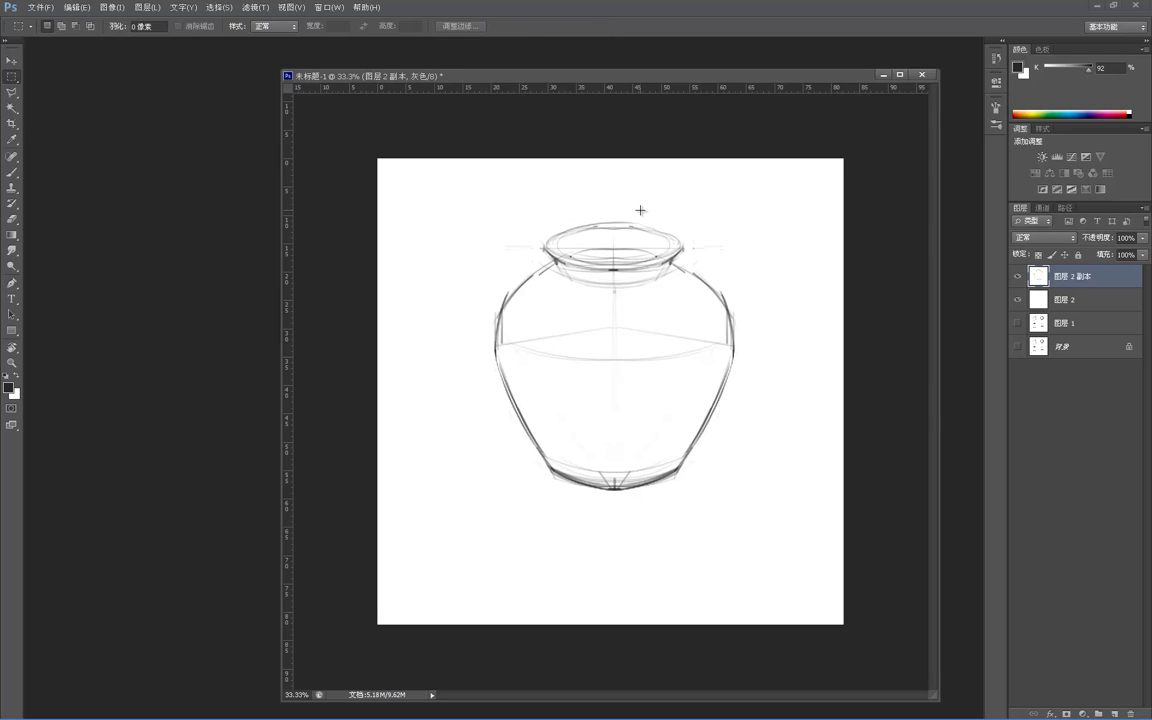
# - Erase the doubled line inside the back of the rim and lightly redraw the rim edge
pyautogui.press('b')
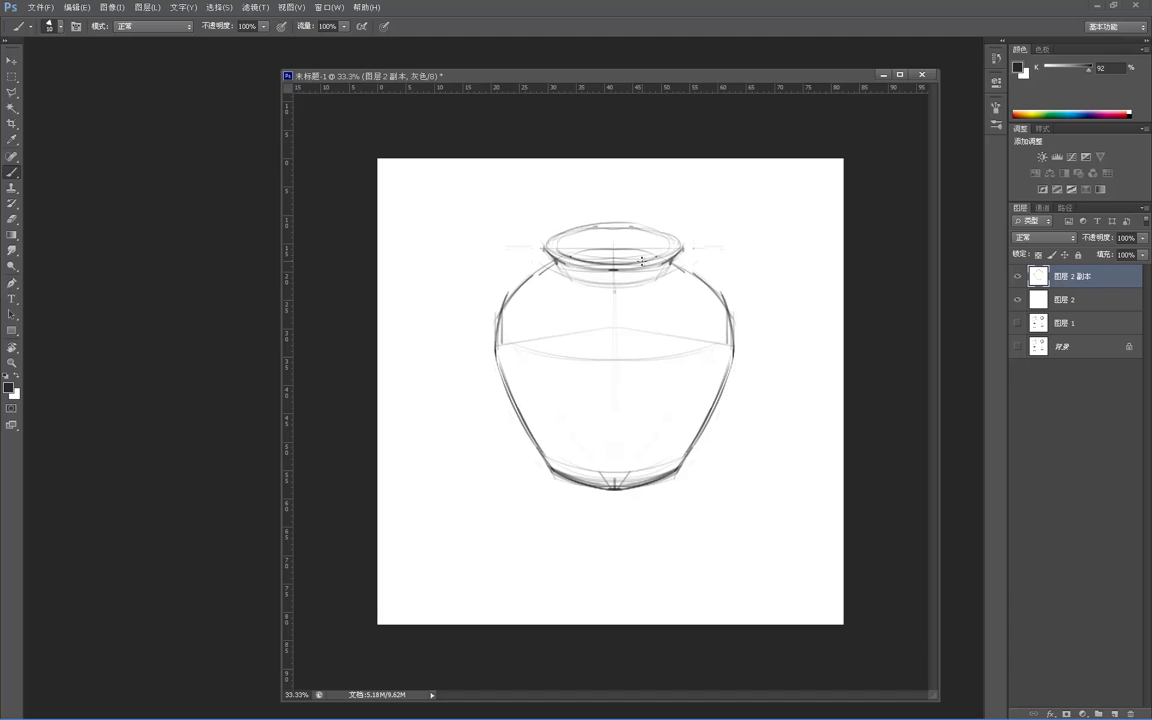
pyautogui.press('e')
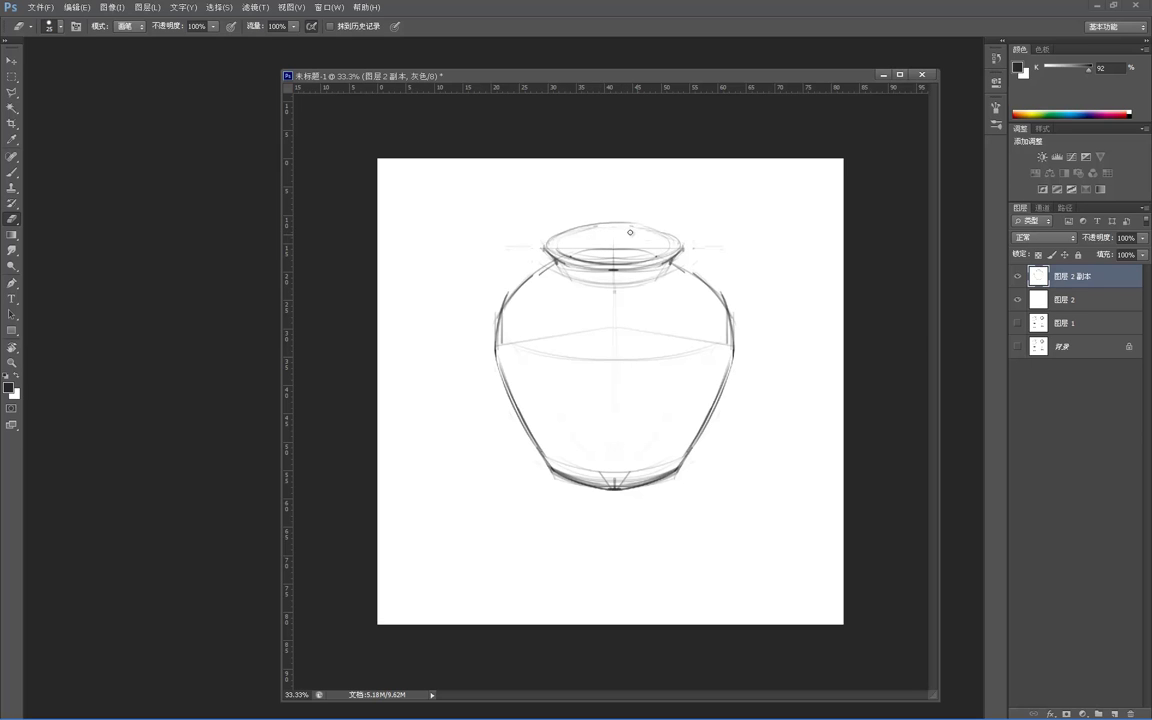
pyautogui.press('b')
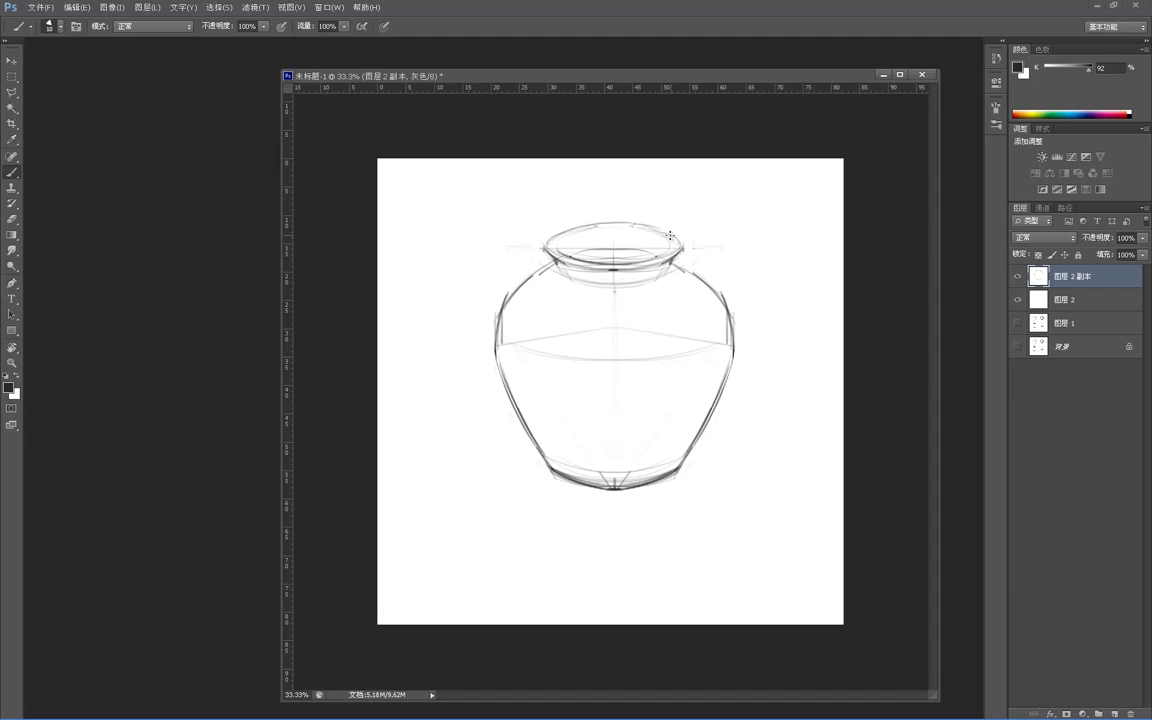
# - Delete the jar's right half, copy the left half to a new layer and flip the copy horizontally onto the right
pyautogui.press('m')
pyautogui.moveTo(771, 177)
pyautogui.mouseDown()
pyautogui.moveTo(627, 571)
pyautogui.moveTo(614, 573)
pyautogui.mouseUp()
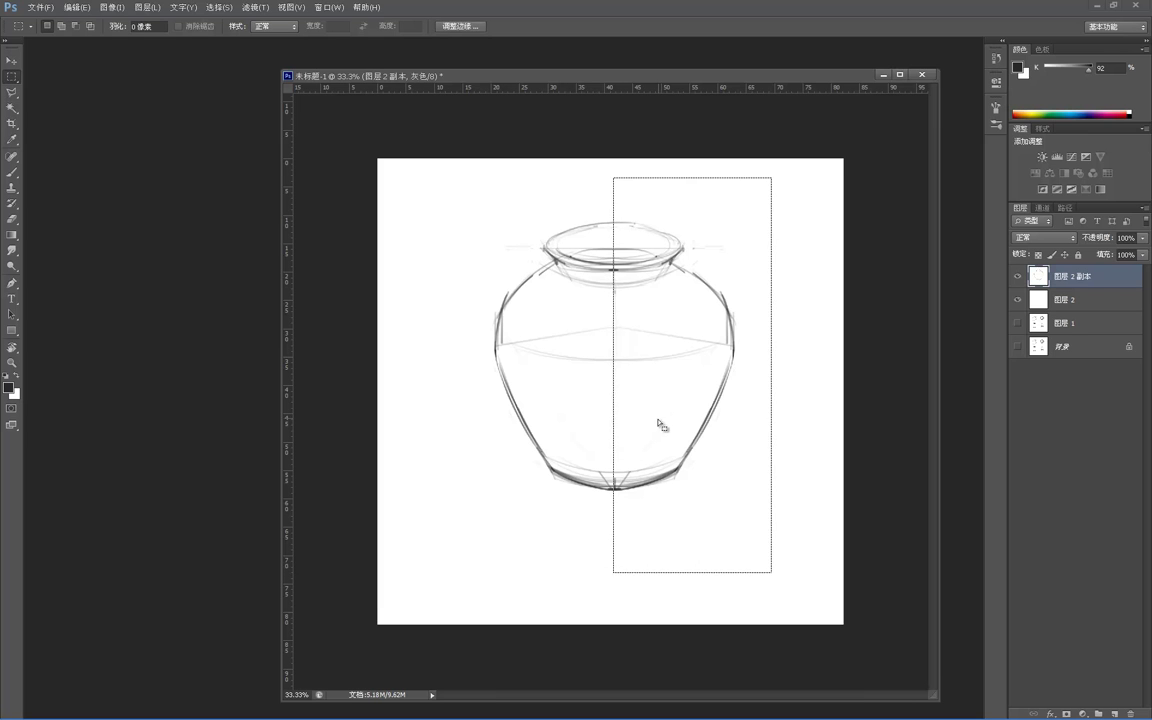
pyautogui.press('Delete')
pyautogui.moveTo(375, 141); pyautogui.dragTo(630, 568)
pyautogui.hotkey('ctrl', 'j')
pyautogui.hotkey('ctrl', 't')
pyautogui.rightClick(547, 472)
pyautogui.press('Escape')
pyautogui.moveTo(507, 365); pyautogui.dragTo(613, 360)
pyautogui.rightClick(581, 391)
pyautogui.click(611, 543)
pyautogui.press('Return')
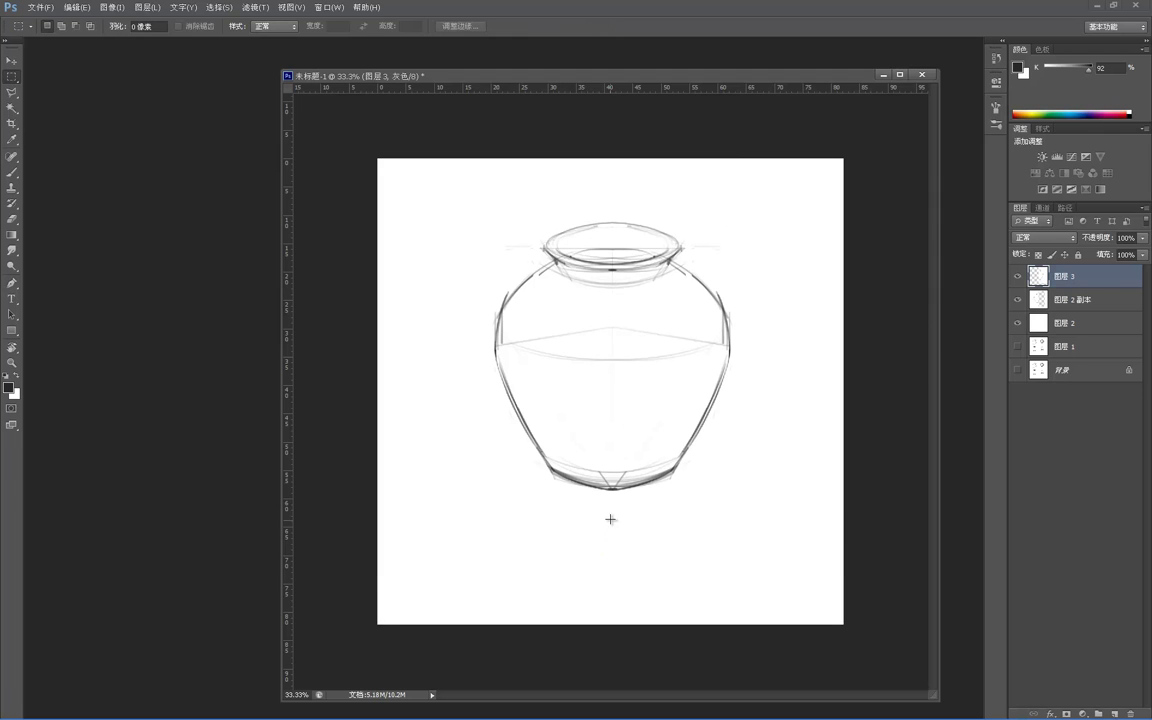
# - Nudge the flipped half sideways until it meets the centre line, and merge it into the jar layer
pyautogui.press('v')
pyautogui.press('Right')
pyautogui.press('Right')
pyautogui.press('Right')
pyautogui.press('Right')
pyautogui.press('Right')
pyautogui.press('Right')
pyautogui.press('Right')
pyautogui.press('Right')
pyautogui.press('Right')
pyautogui.press('Right')
pyautogui.press('Left')
pyautogui.press('Left')
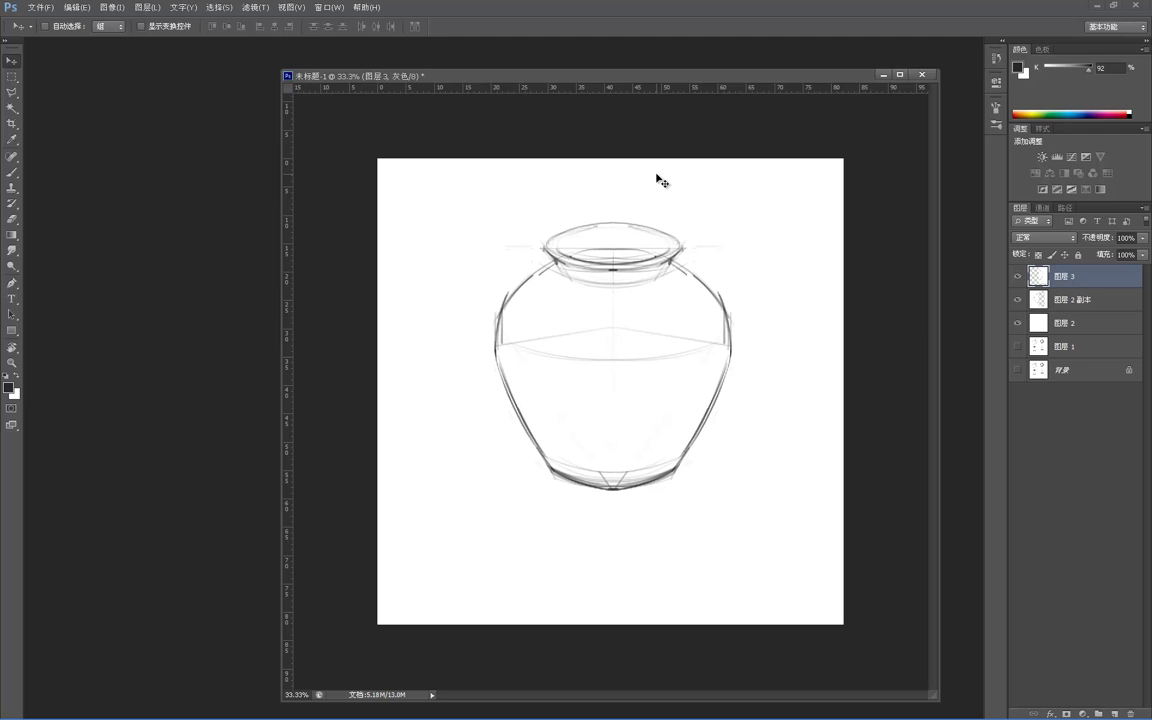
pyautogui.hotkey('ctrl', 'e')
# - Soften the dark point at the centre of the jar's base with the Eraser and smooth the bottom curve
pyautogui.press('e')
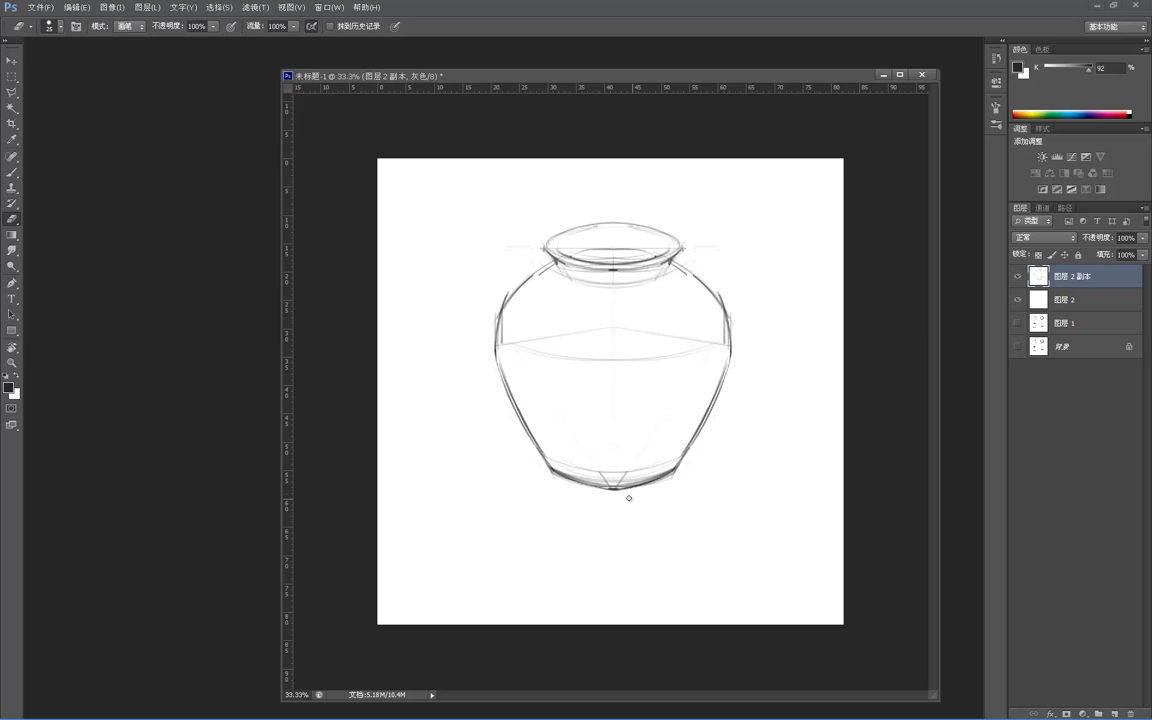
pyautogui.moveTo(629, 490); pyautogui.dragTo(643, 494)
pyautogui.press('b')
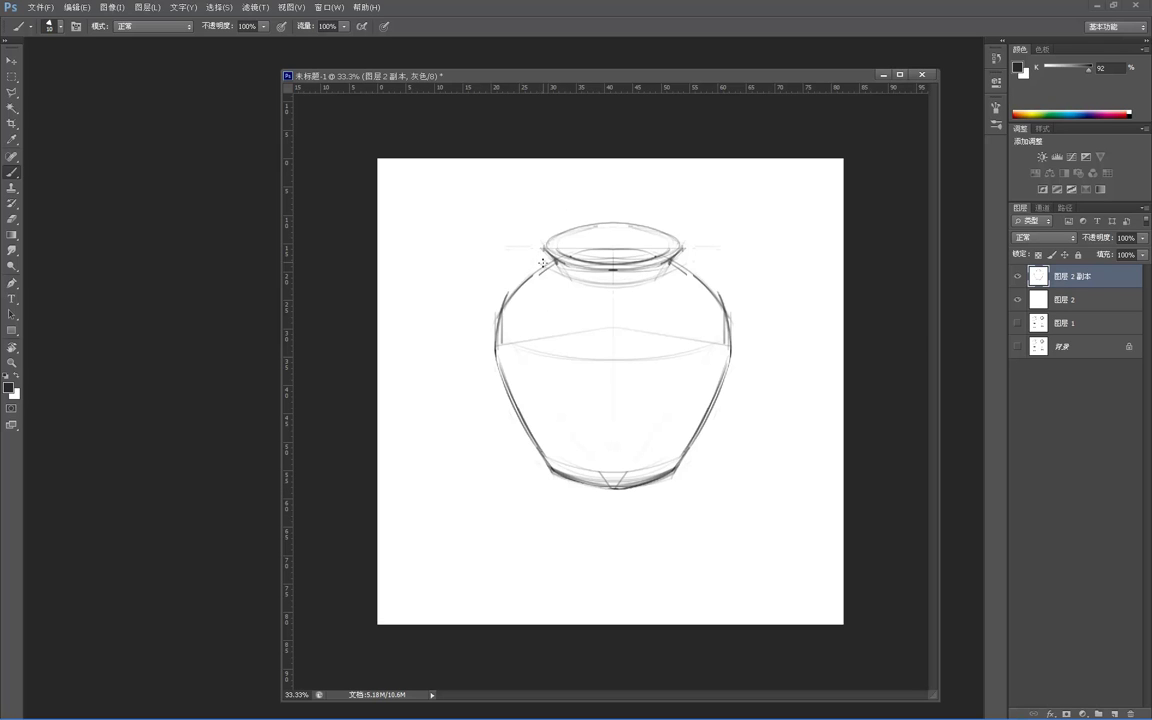
# - Sketch a slanted handle running from below the rim down over the jar's left shoulder
pyautogui.moveTo(538, 258)
pyautogui.mouseDown()
pyautogui.moveTo(553, 287)
pyautogui.moveTo(571, 292)
pyautogui.mouseUp()
pyautogui.moveTo(540, 261)
pyautogui.mouseDown()
pyautogui.moveTo(549, 270)
pyautogui.moveTo(518, 311)
pyautogui.mouseUp()
pyautogui.moveTo(553, 270)
pyautogui.mouseDown()
pyautogui.moveTo(539, 316)
pyautogui.moveTo(544, 278)
pyautogui.moveTo(543, 299)
pyautogui.moveTo(504, 329)
pyautogui.mouseUp()
pyautogui.moveTo(510, 326); pyautogui.dragTo(529, 318)
# - Lighten the left handle's rough lines with the Eraser and redraw its edges with short darker strokes
pyautogui.press('e')
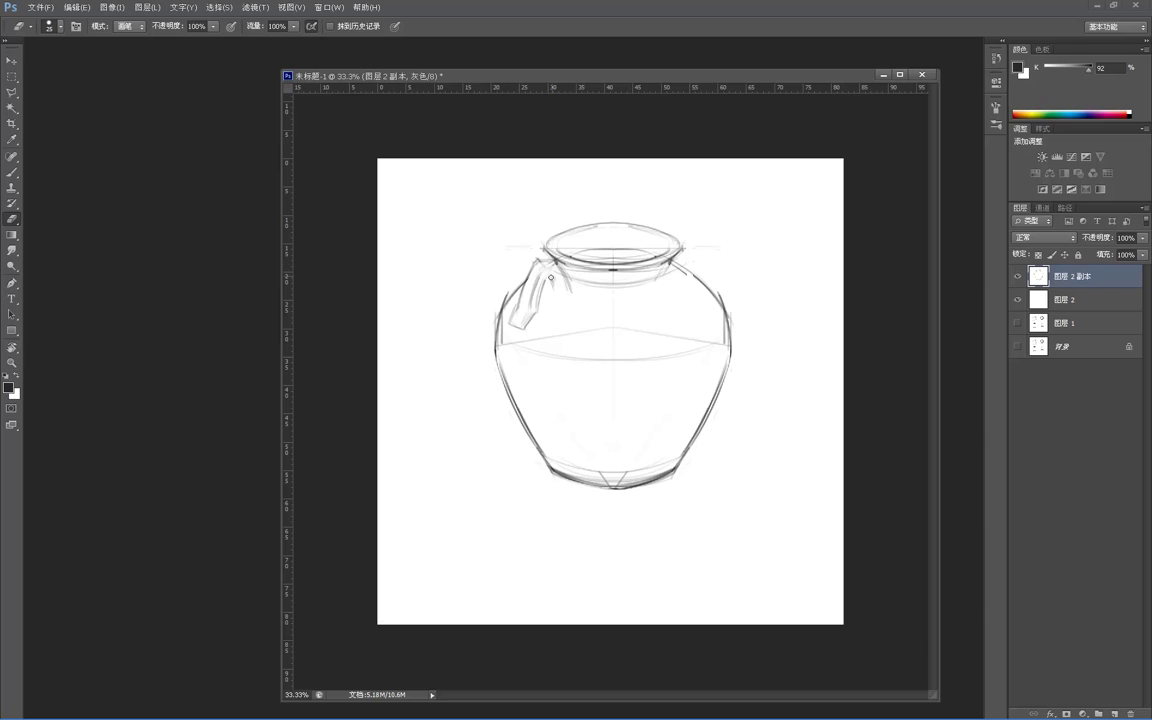
pyautogui.press('b')
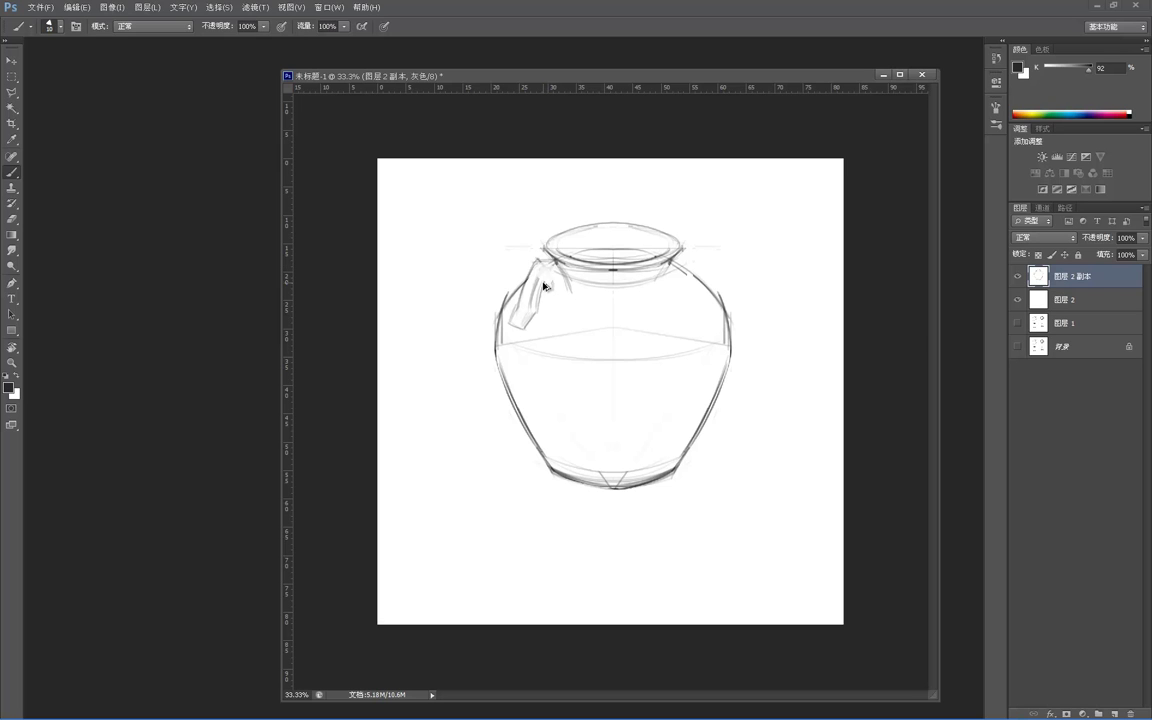
pyautogui.press('e')
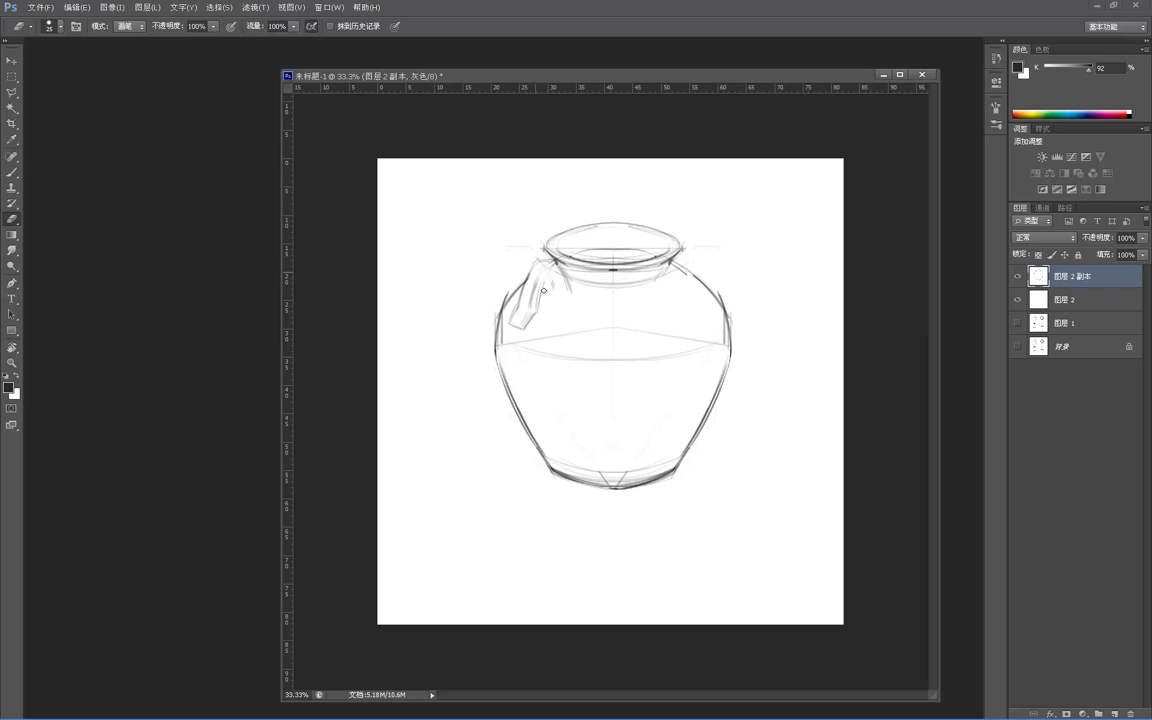
pyautogui.moveTo(534, 285)
pyautogui.mouseDown()
pyautogui.moveTo(524, 301)
pyautogui.moveTo(533, 281)
pyautogui.mouseUp()
pyautogui.press('b')
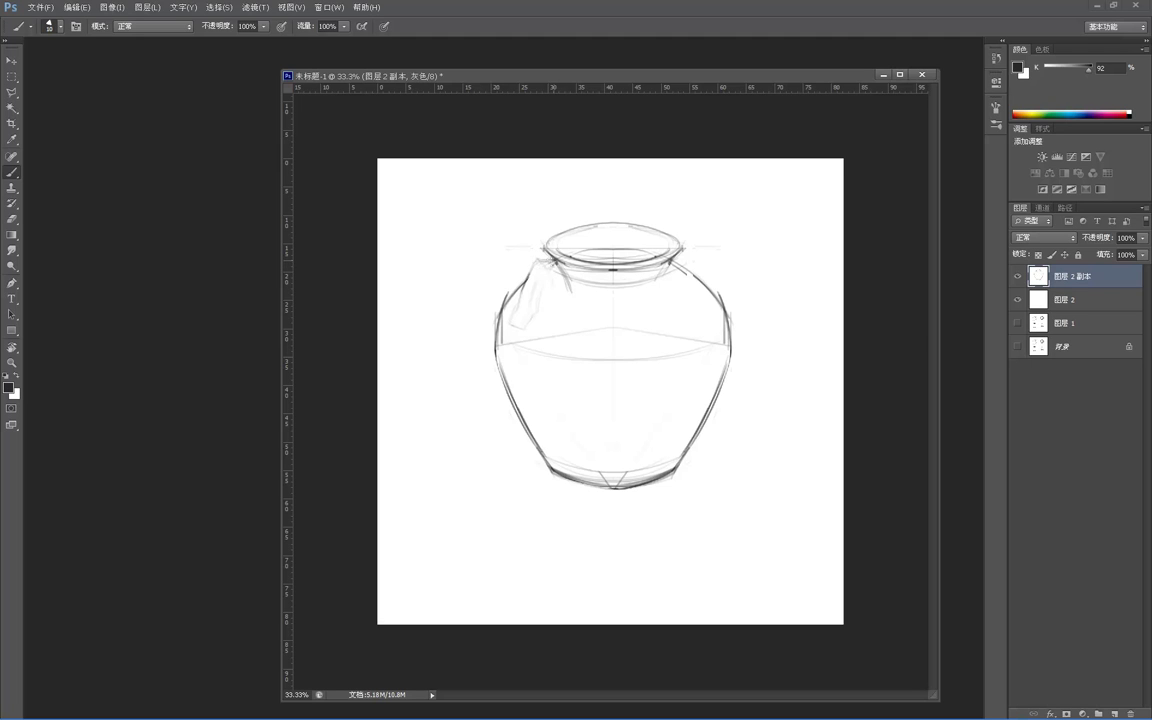
pyautogui.moveTo(520, 307); pyautogui.dragTo(549, 279)
pyautogui.moveTo(560, 292); pyautogui.dragTo(566, 273)
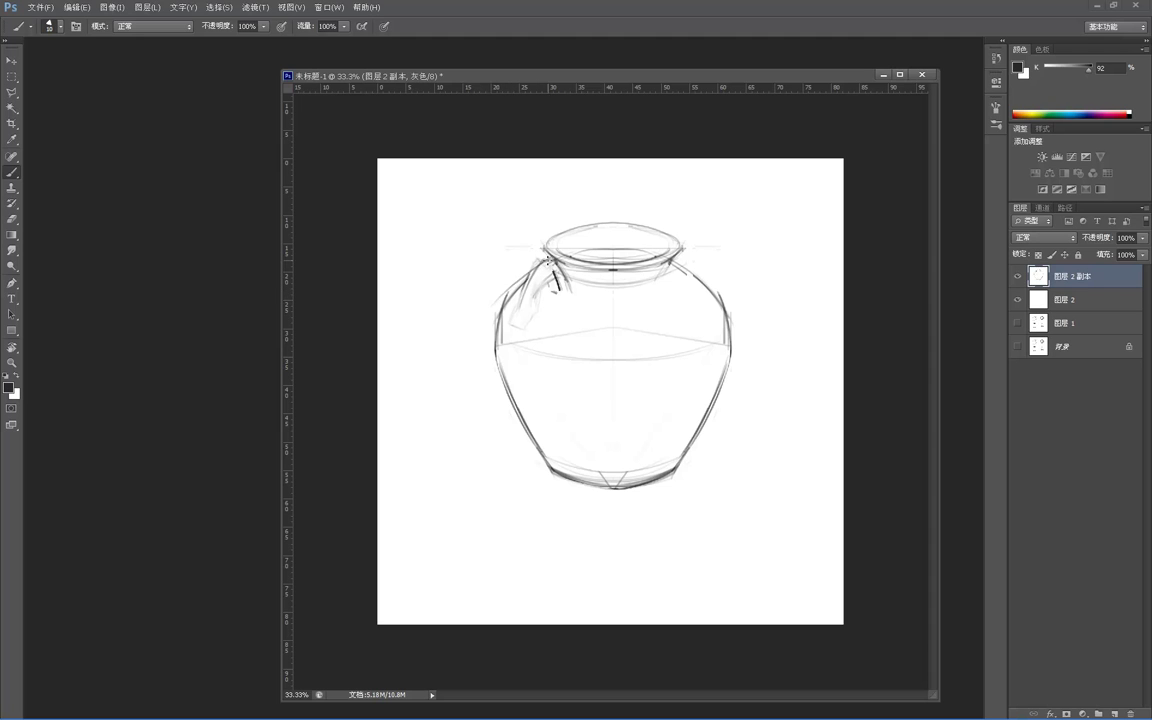
# - Draw the jar's left contour slightly further out from shoulder to base, and erase the old lines along the lower side
pyautogui.moveTo(508, 284); pyautogui.dragTo(488, 349)
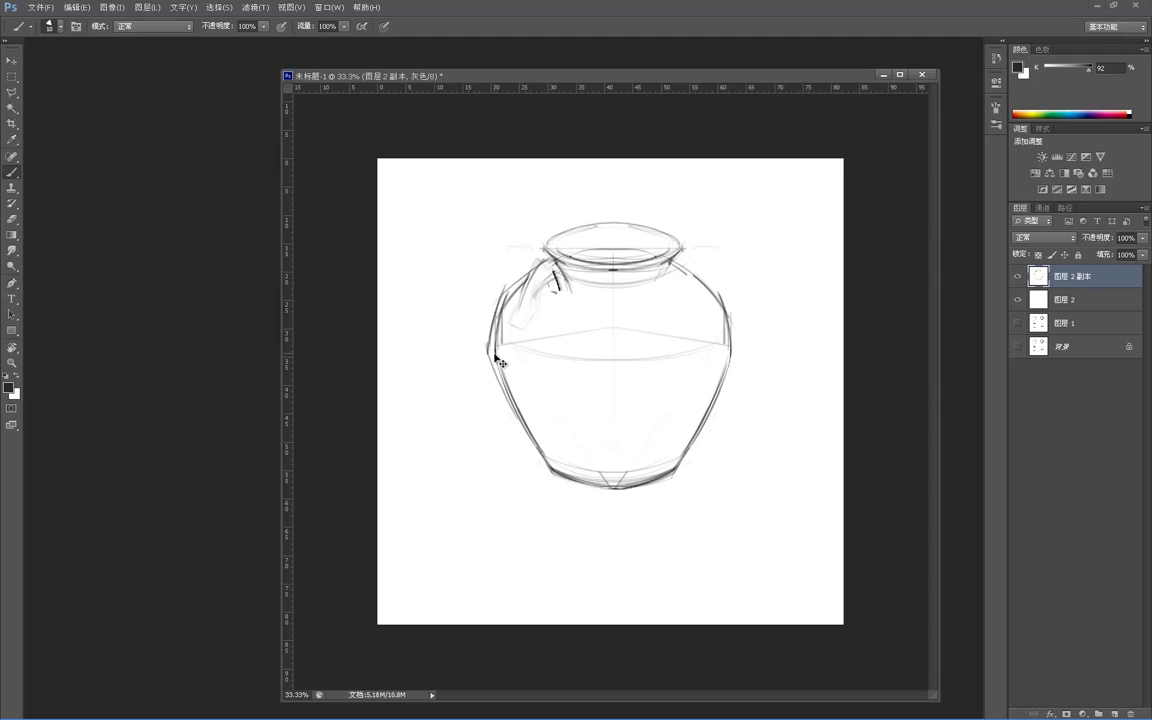
pyautogui.moveTo(498, 379); pyautogui.dragTo(547, 458)
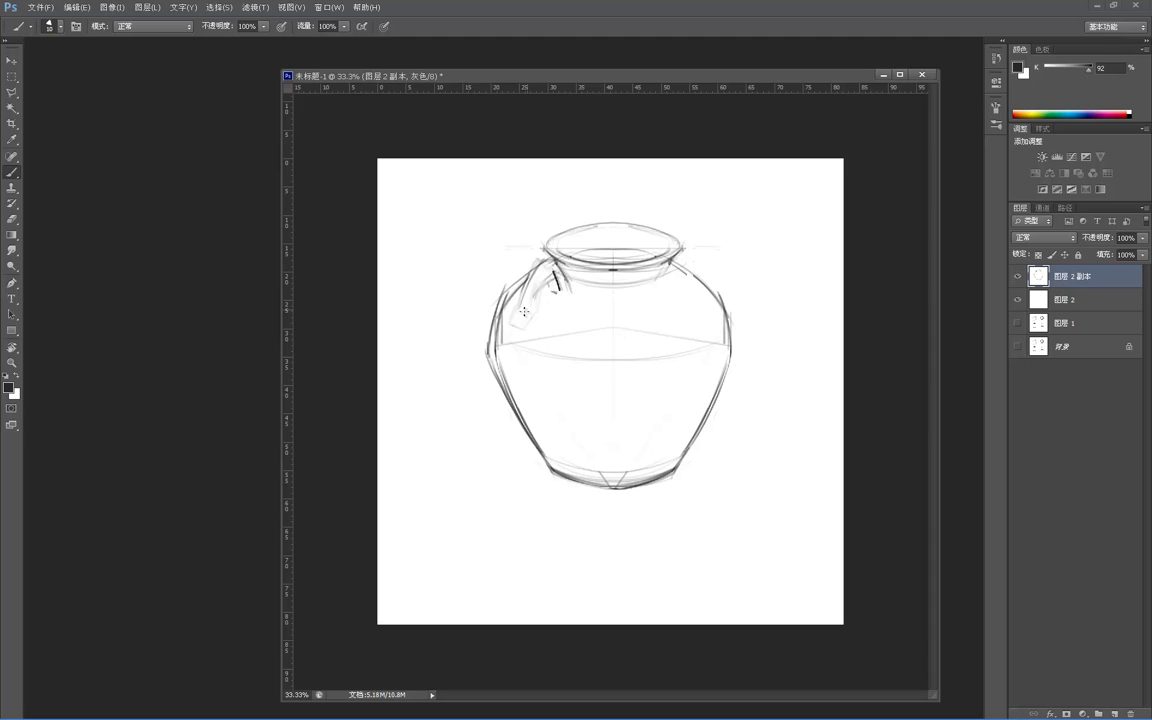
pyautogui.press('e')
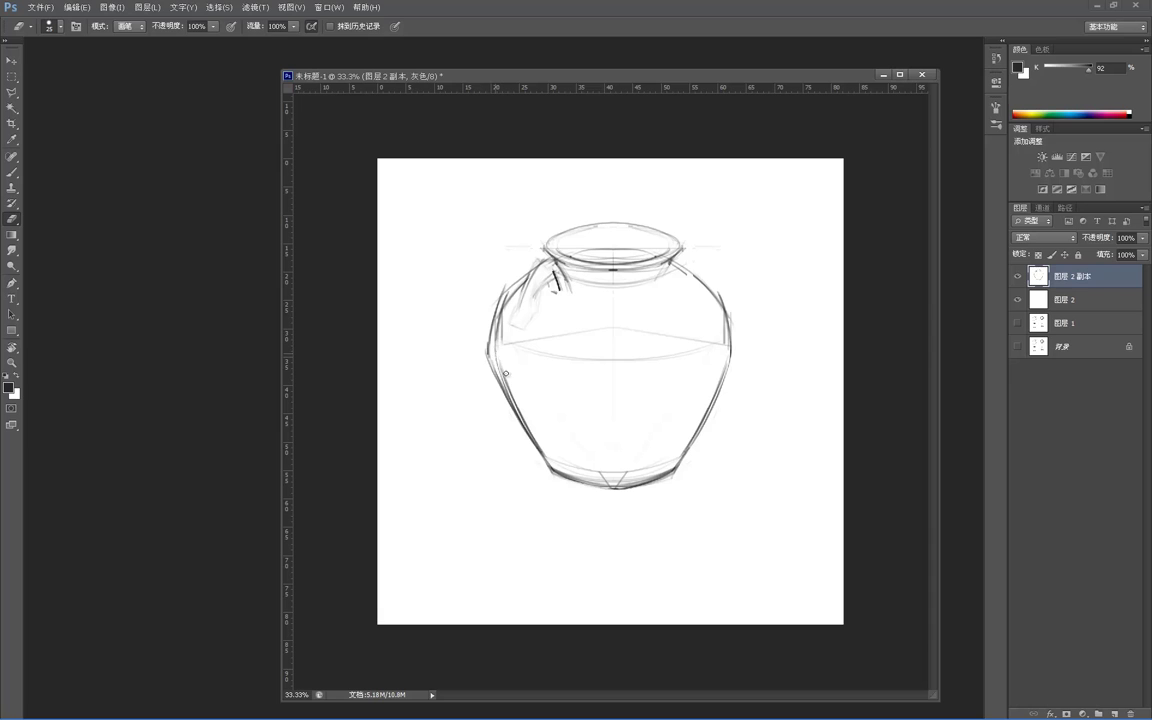
pyautogui.press('b')
pyautogui.press('e')
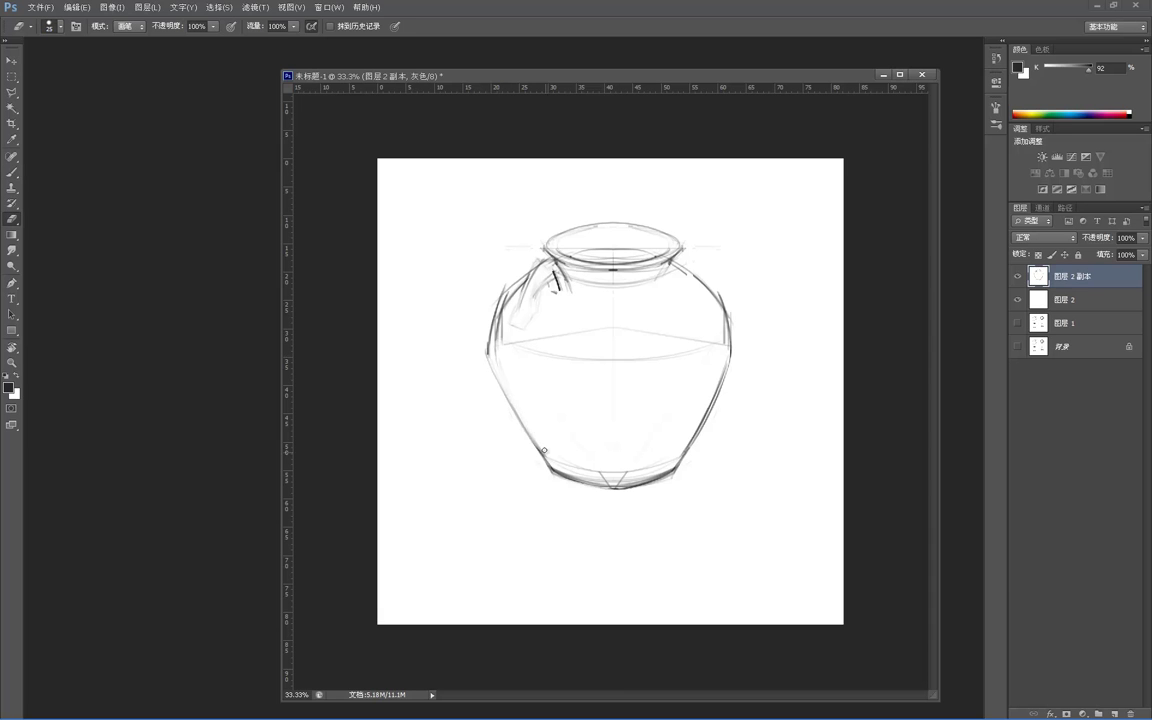
pyautogui.press('b')
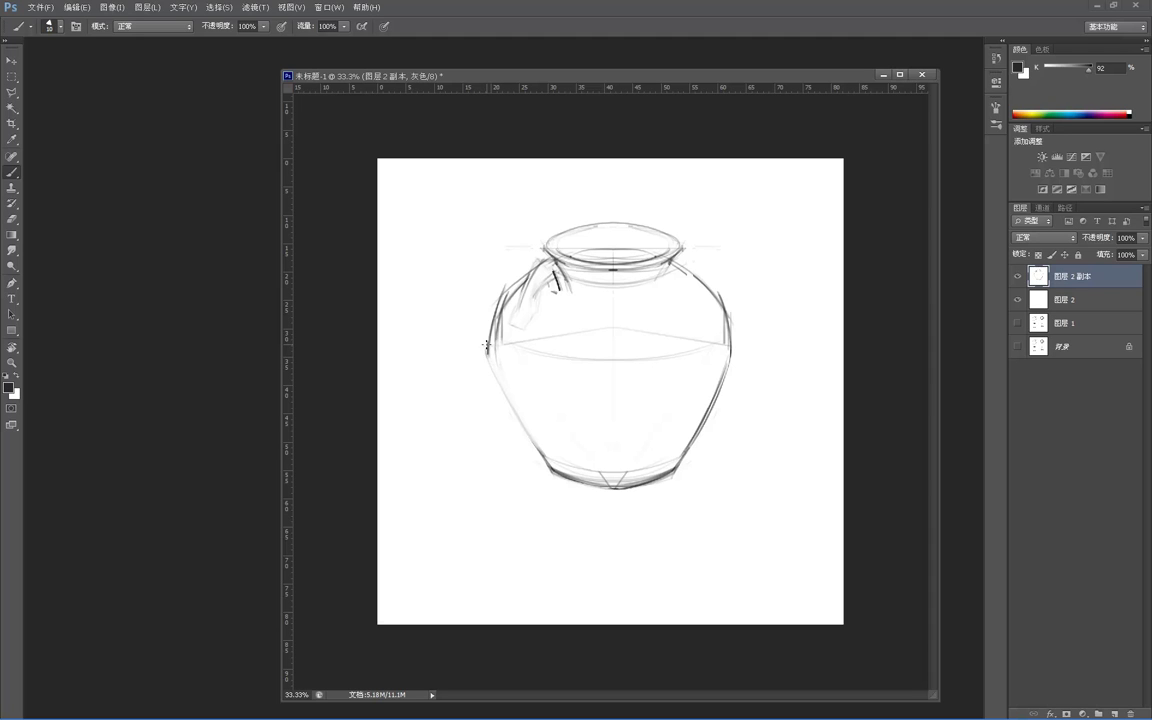
# - Redraw the lower left contour from the belly to the base, and clean up the doubled lines at the left shoulder
pyautogui.moveTo(486, 346); pyautogui.dragTo(545, 455)
pyautogui.hotkey('ctrl', 'z')
pyautogui.moveTo(487, 351); pyautogui.dragTo(542, 450)
pyautogui.hotkey('ctrl', 'z')
pyautogui.moveTo(487, 350); pyautogui.dragTo(551, 463)
pyautogui.hotkey('ctrl', 'z')
pyautogui.press('e')
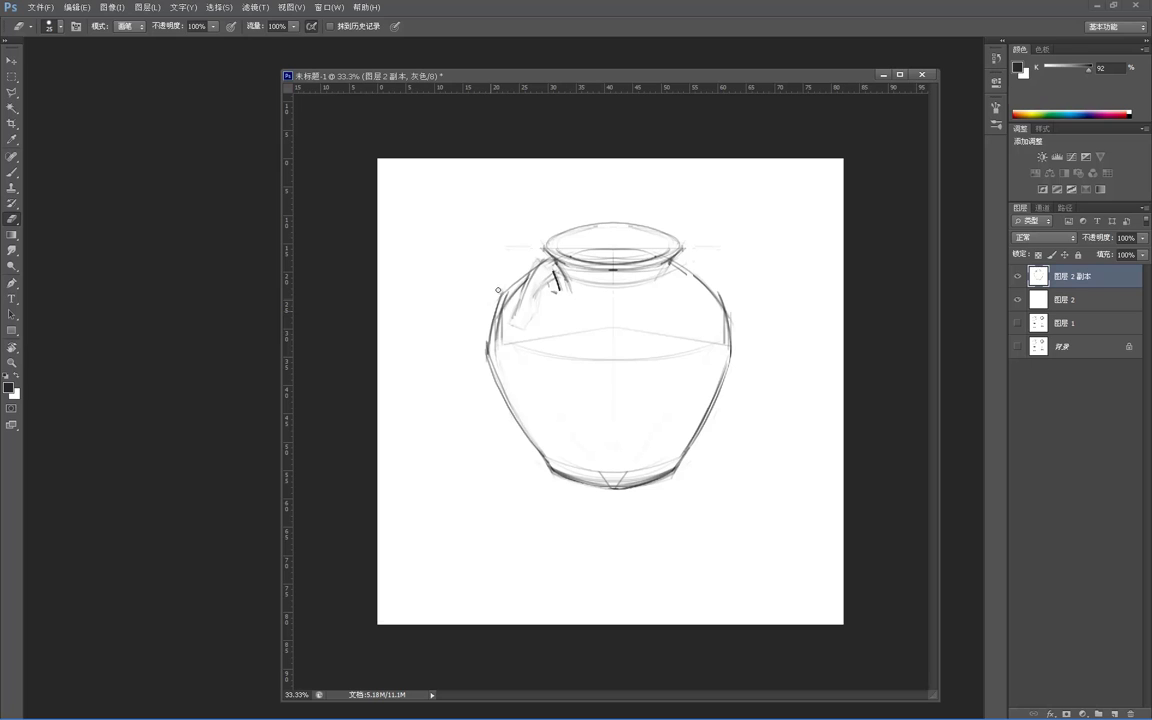
pyautogui.press('b')
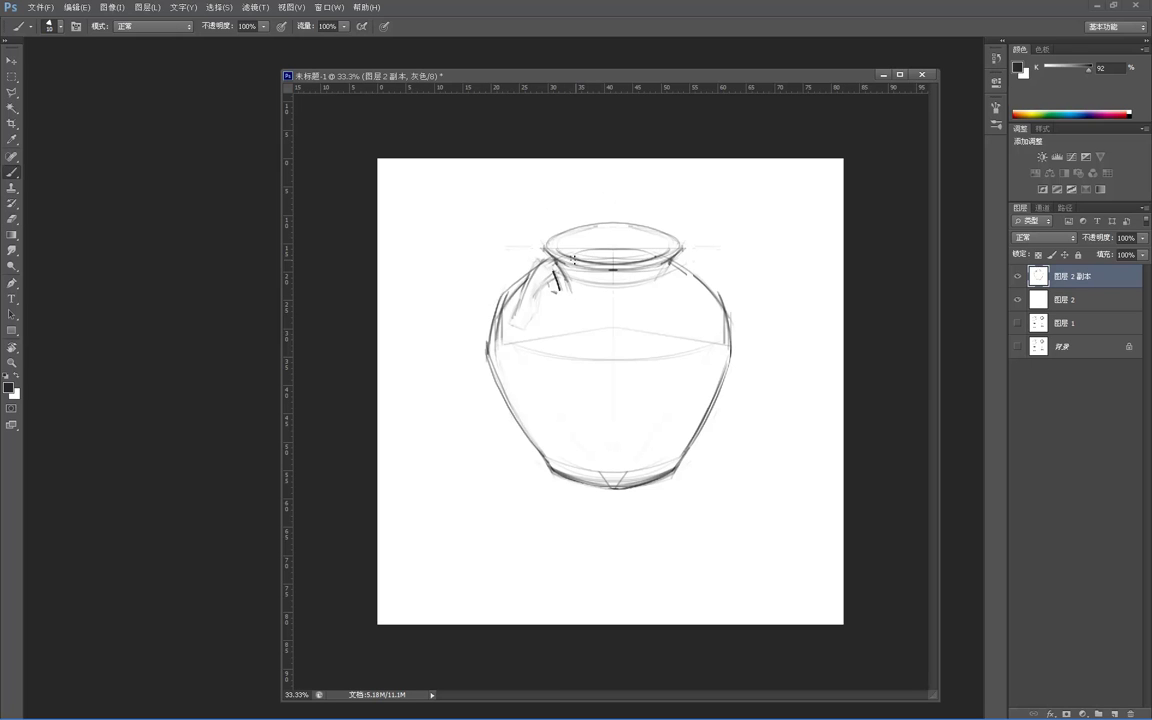
# - Lighten the old ellipse inside the mouth, and redraw the inner front edge and the rim's back edge darker
pyautogui.press('e')
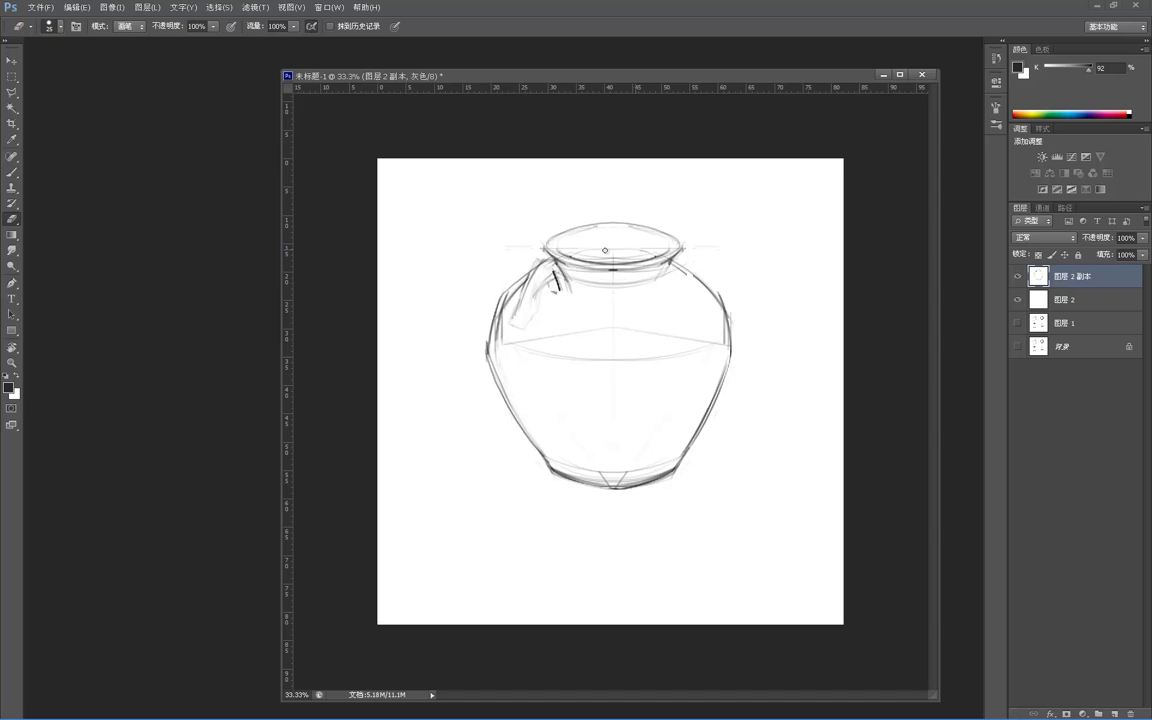
pyautogui.press('b')
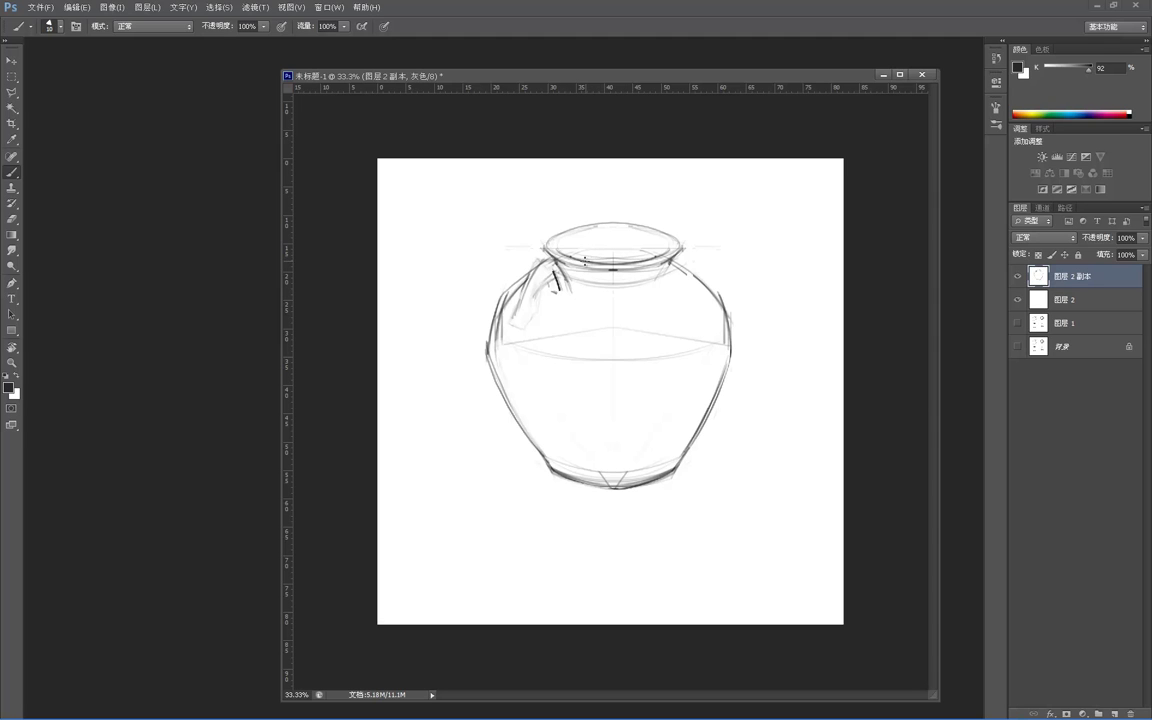
pyautogui.moveTo(585, 258)
pyautogui.mouseDown()
pyautogui.moveTo(645, 265)
pyautogui.moveTo(634, 259)
pyautogui.mouseUp()
pyautogui.hotkey('ctrl', 'z')
pyautogui.hotkey('ctrl', 'z')
pyautogui.press('e')
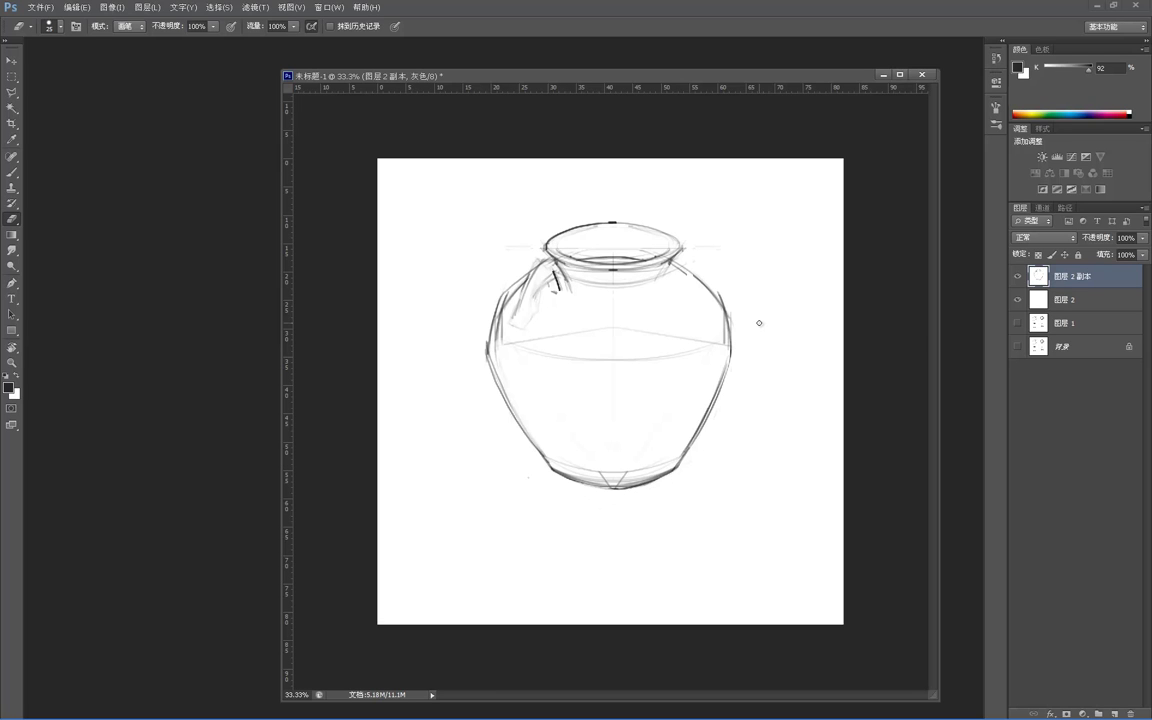
# - Redraw the left handle's side edges and rounded lower end, and thin out the lines around the left shoulder
pyautogui.press('b')
pyautogui.moveTo(533, 291); pyautogui.dragTo(532, 306)
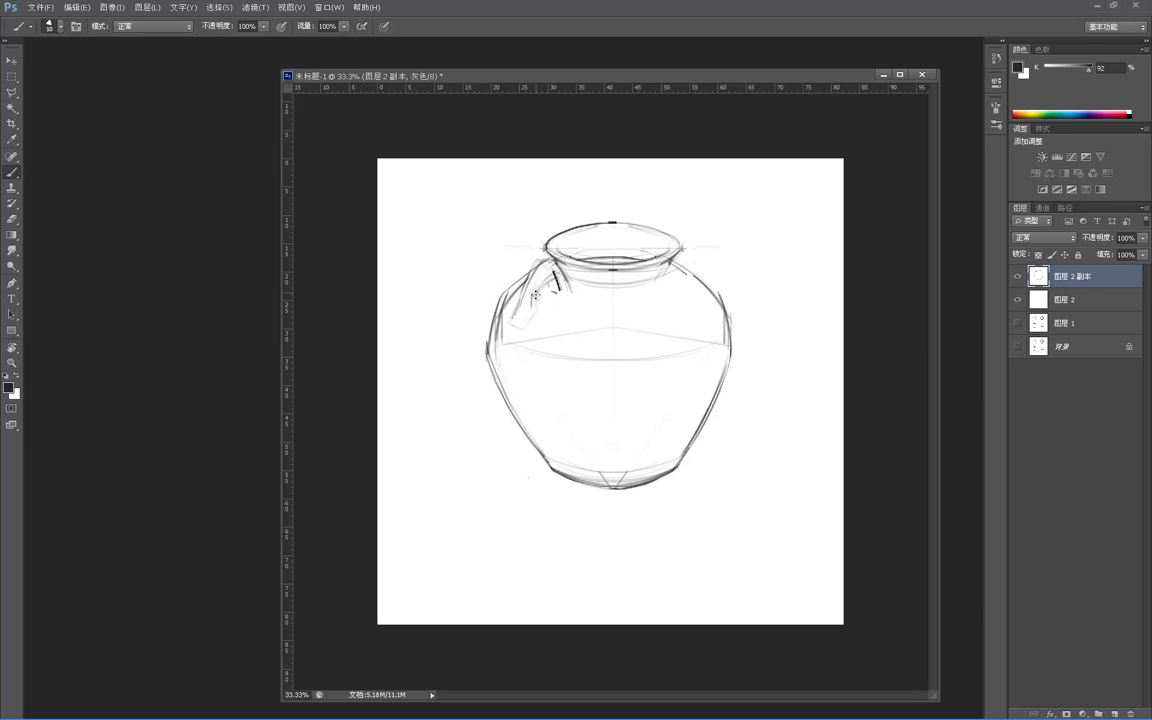
pyautogui.moveTo(537, 314)
pyautogui.mouseDown()
pyautogui.moveTo(525, 328)
pyautogui.moveTo(505, 308)
pyautogui.moveTo(500, 333)
pyautogui.moveTo(520, 294)
pyautogui.mouseUp()
pyautogui.press('e')
# - Draw a curved contour line across the front of the belly, and sketch a second handle beside the rim's right end
pyautogui.press('b')
pyautogui.moveTo(490, 345)
pyautogui.mouseDown()
pyautogui.moveTo(564, 372)
pyautogui.moveTo(523, 365)
pyautogui.moveTo(660, 380)
pyautogui.mouseUp()
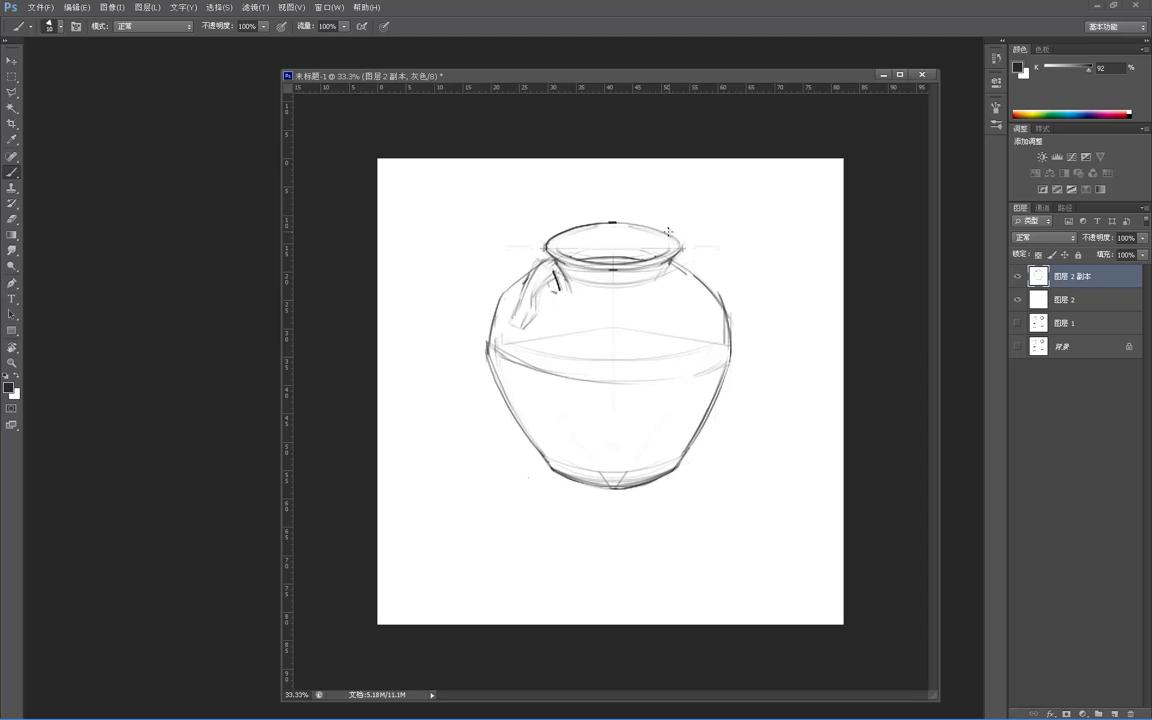
pyautogui.moveTo(677, 232); pyautogui.dragTo(690, 273)
# - Erase the doubled lines on the jar's right shoulder and redraw the contour darker down to the belly
pyautogui.press('e')
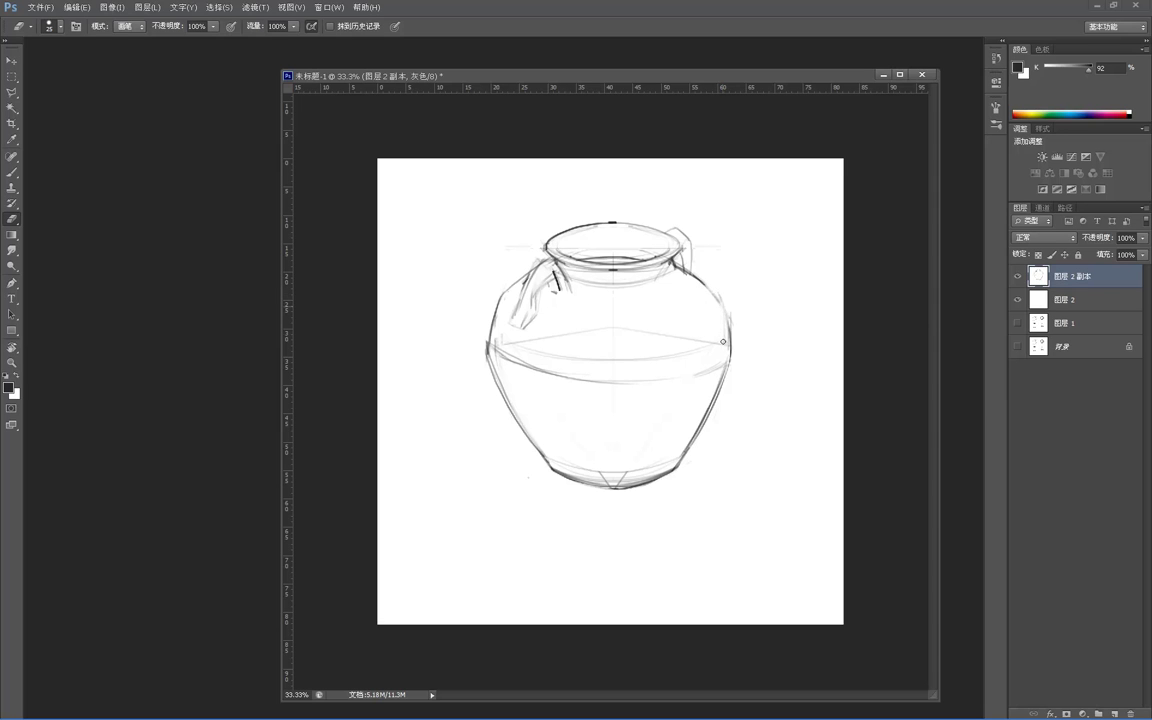
pyautogui.press('b')
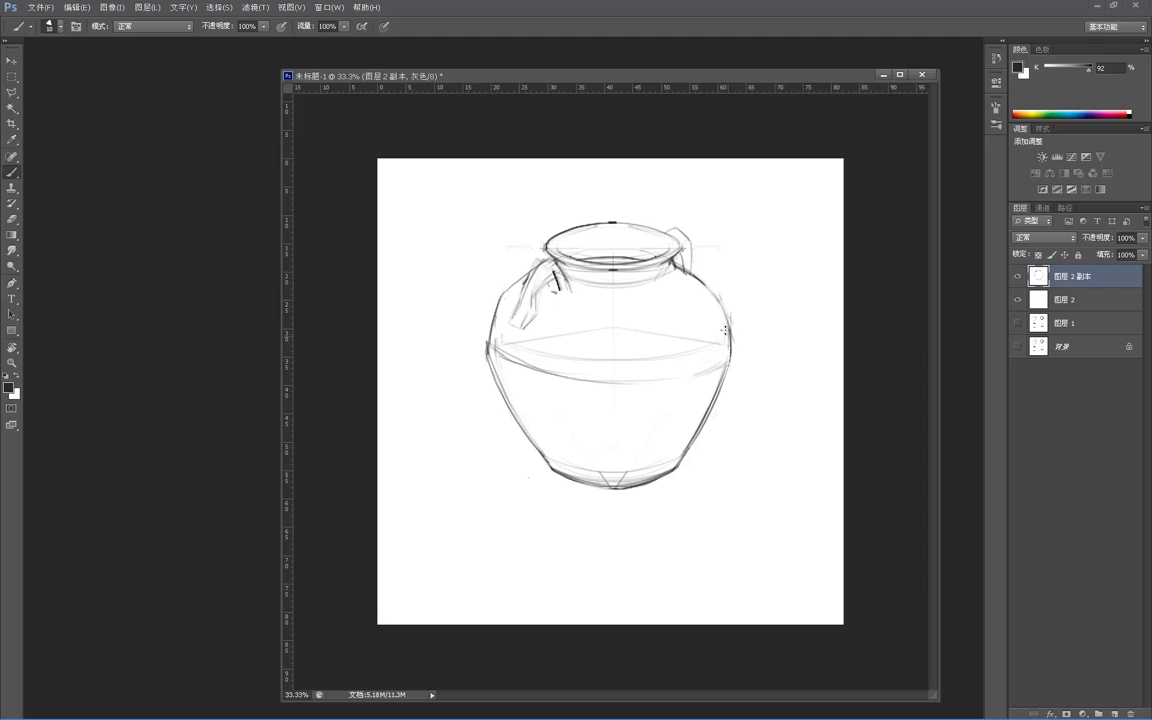
pyautogui.moveTo(723, 304); pyautogui.dragTo(731, 348)
pyautogui.hotkey('ctrl', 'z')
pyautogui.moveTo(722, 302); pyautogui.dragTo(729, 358)
pyautogui.press('e')
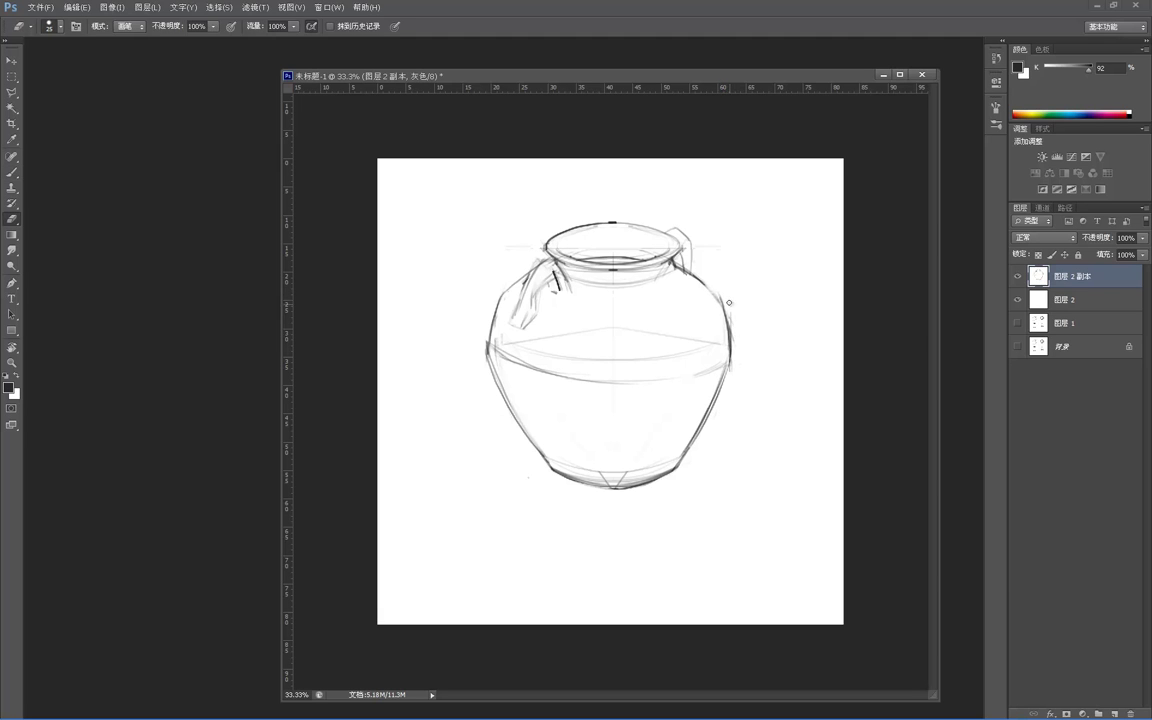
pyautogui.press('b')
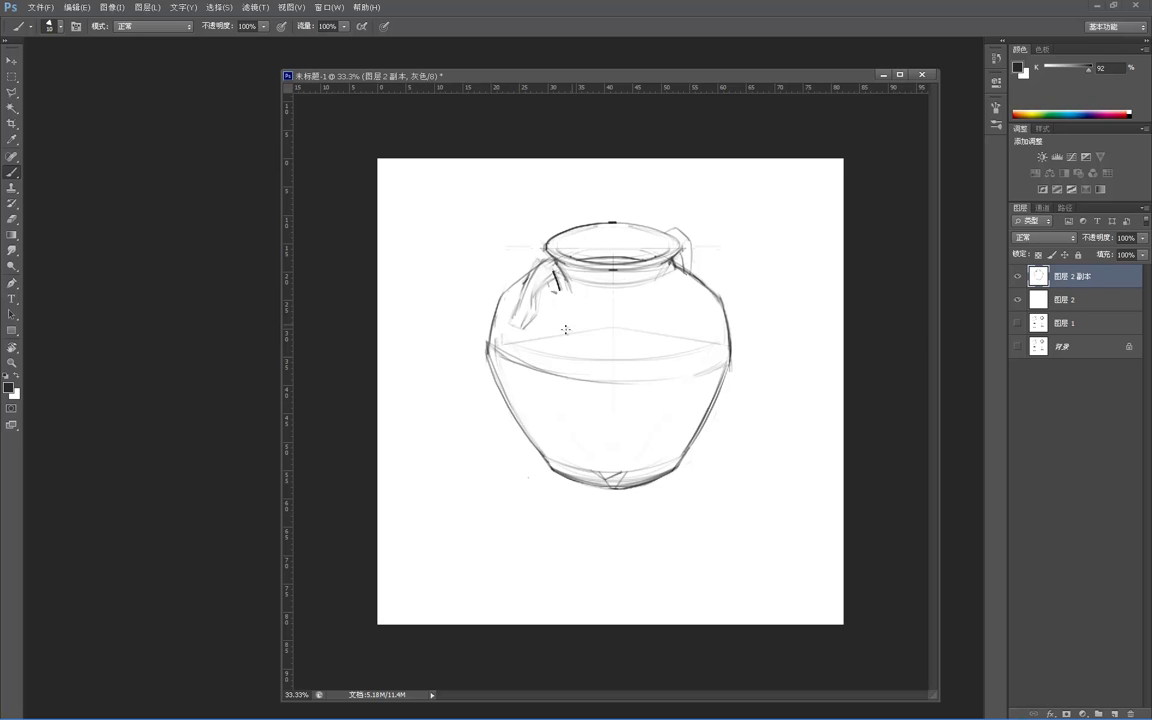
# - Check the jar layer by toggling its visibility, and set the foreground colour to a mid grey of about 63% K
pyautogui.click(1017, 275)
pyautogui.click(1017, 275)
pyautogui.click(9, 387)
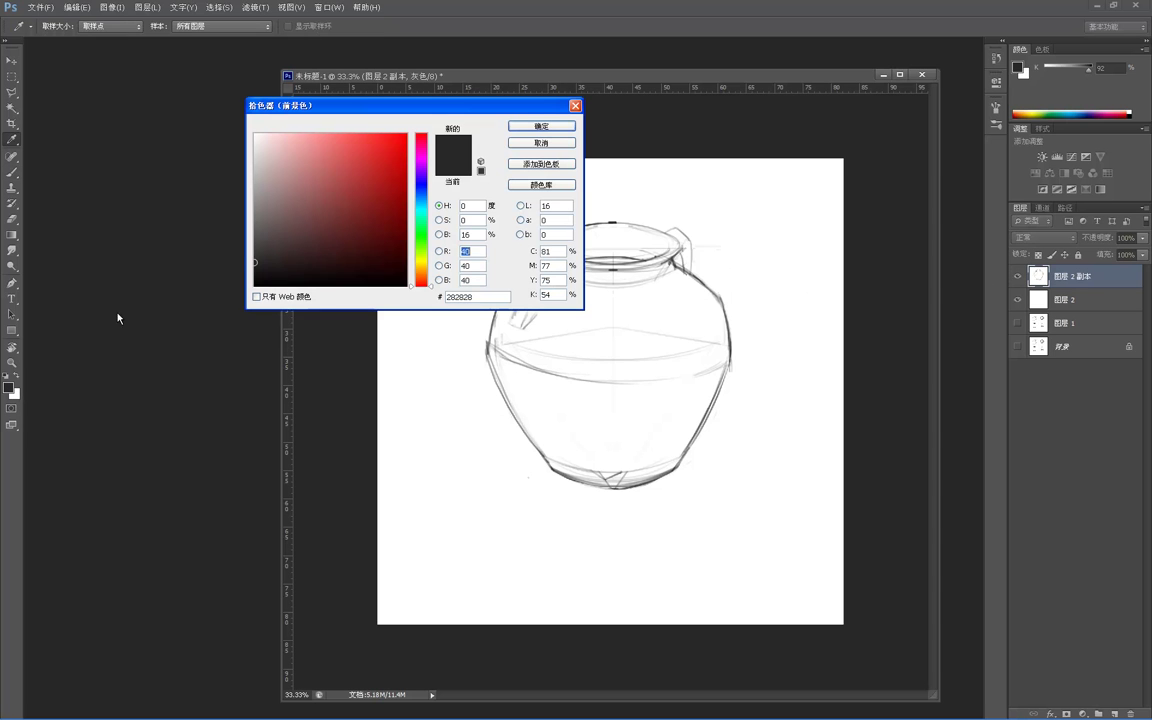
pyautogui.moveTo(377, 171); pyautogui.dragTo(573, 38)
pyautogui.click(557, 125)
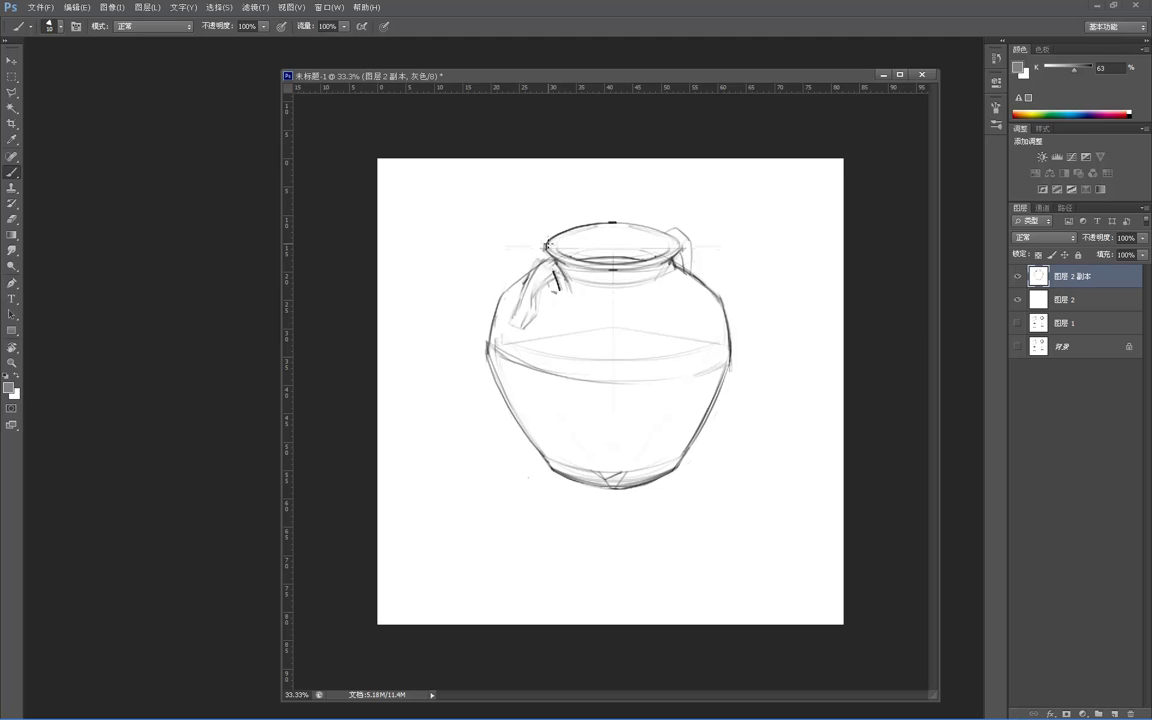
# - Add a new layer above the jar sketch, lower the sketch layer's opacity to 35%, and make the new layer active
pyautogui.click(1110, 713)
pyautogui.moveTo(1101, 238); pyautogui.dragTo(957, 230)
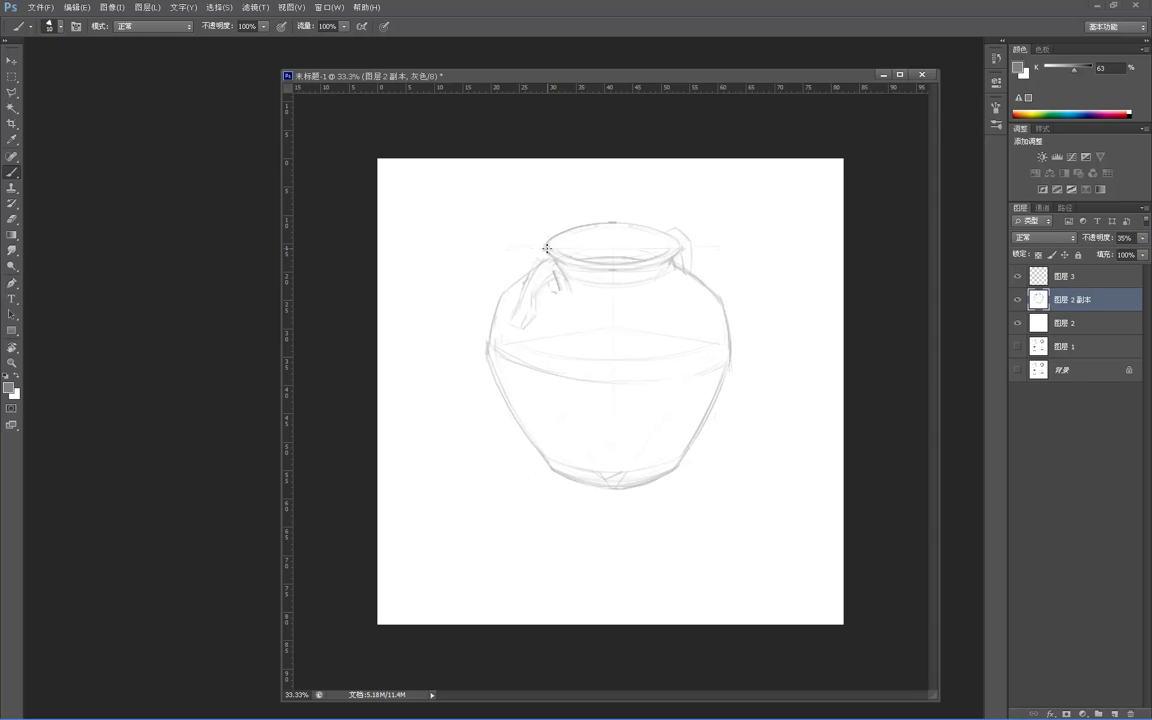
pyautogui.click(1045, 276)
# - Convert the image from grayscale to RGB colour with its layers kept, so that the foreground colour is pure red (255, 0, 0)
pyautogui.click(9, 387)
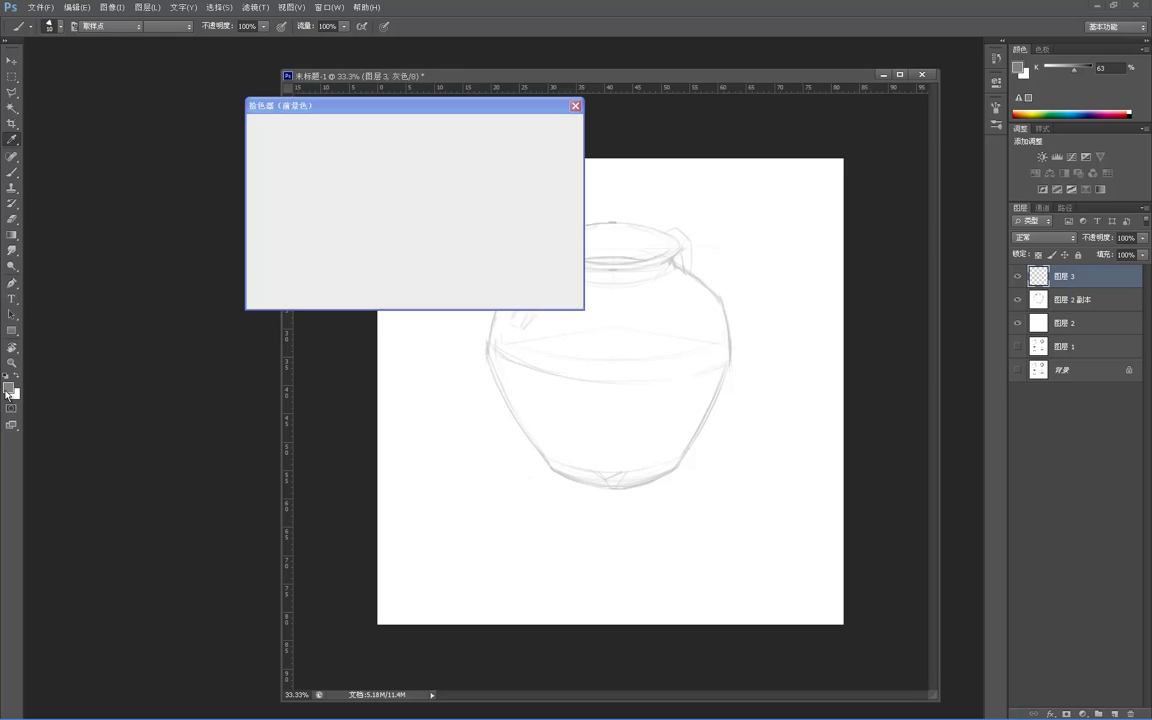
pyautogui.press('Escape')
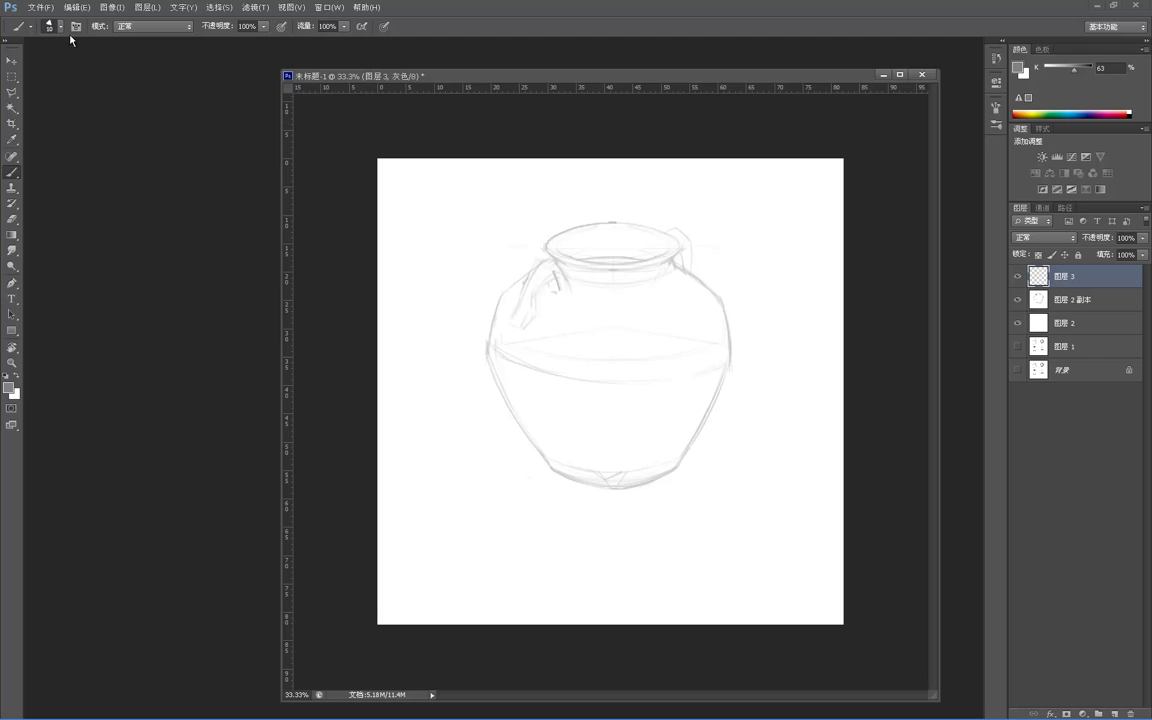
pyautogui.click(76, 7)
pyautogui.moveTo(112, 8)
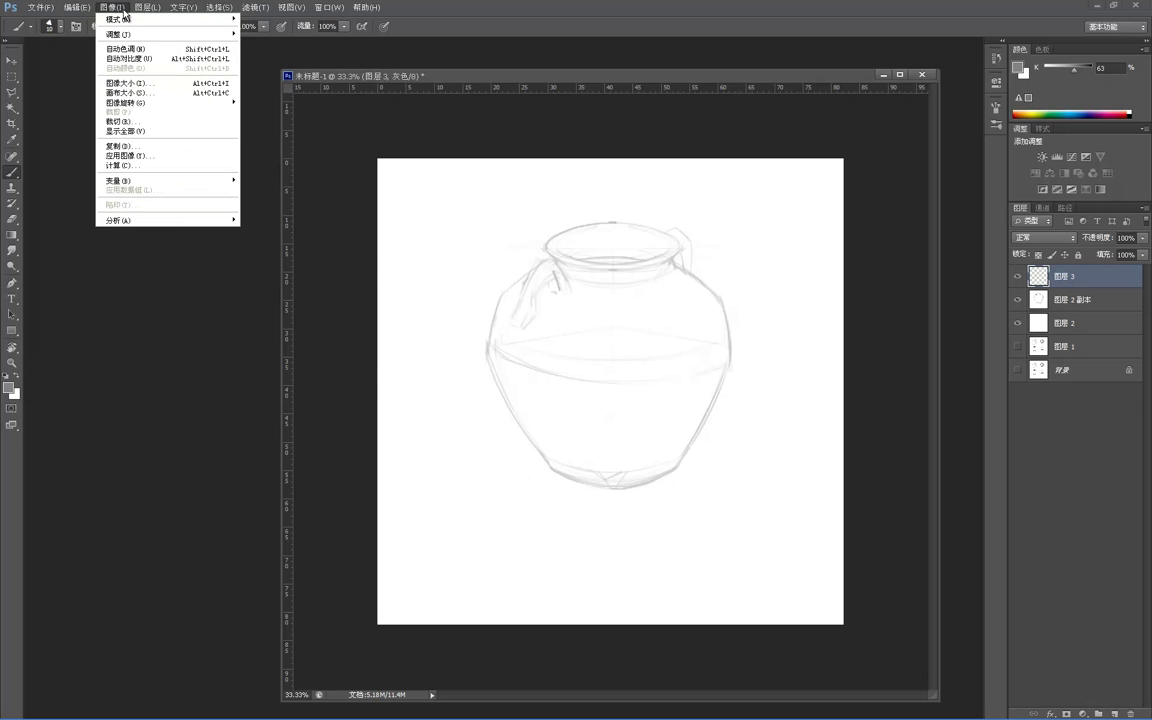
pyautogui.moveTo(123, 34)
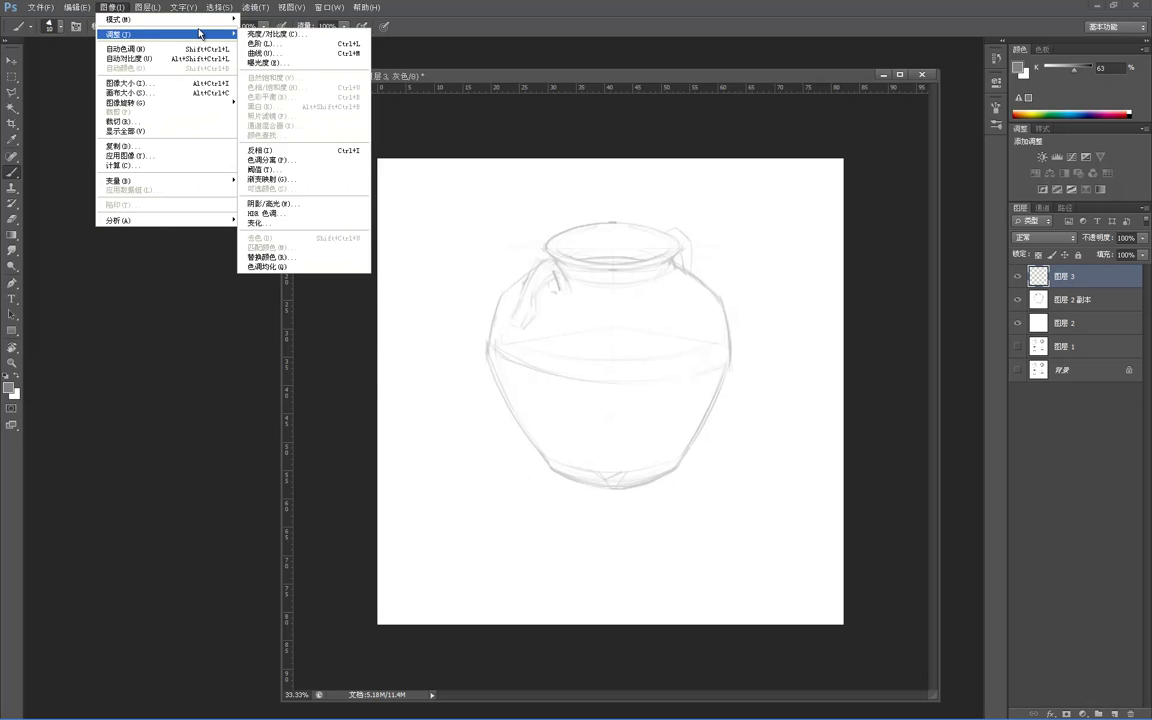
pyautogui.moveTo(215, 19)
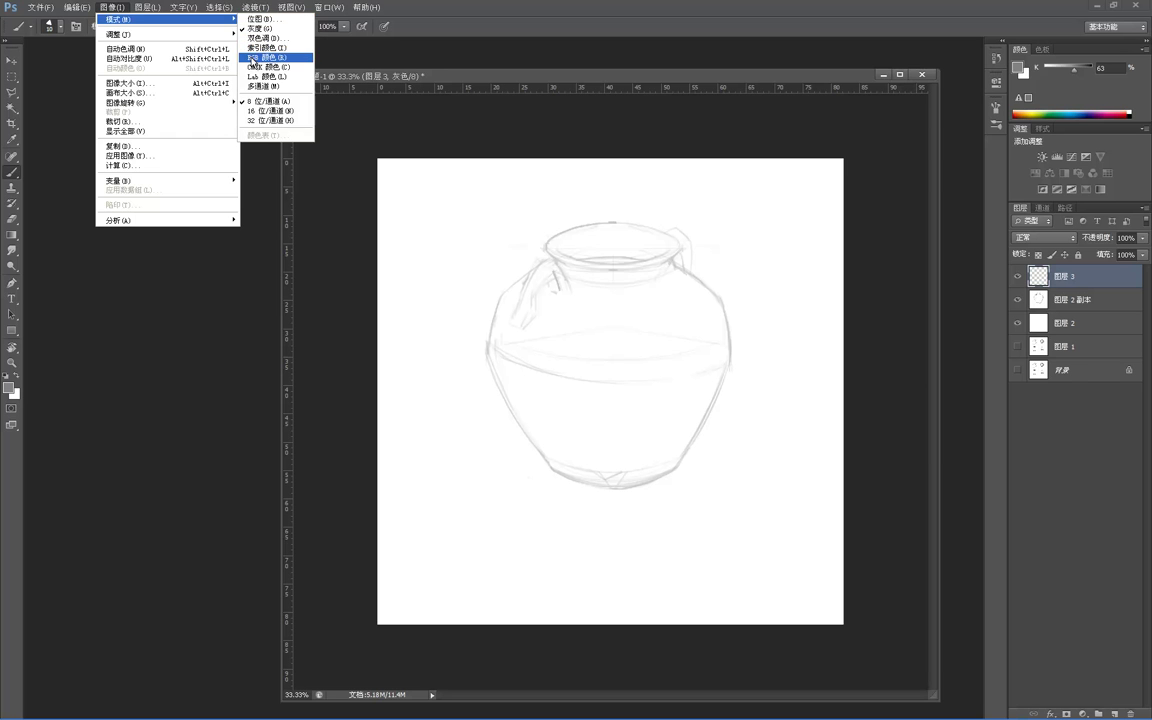
pyautogui.click(250, 50)
pyautogui.click(655, 270)
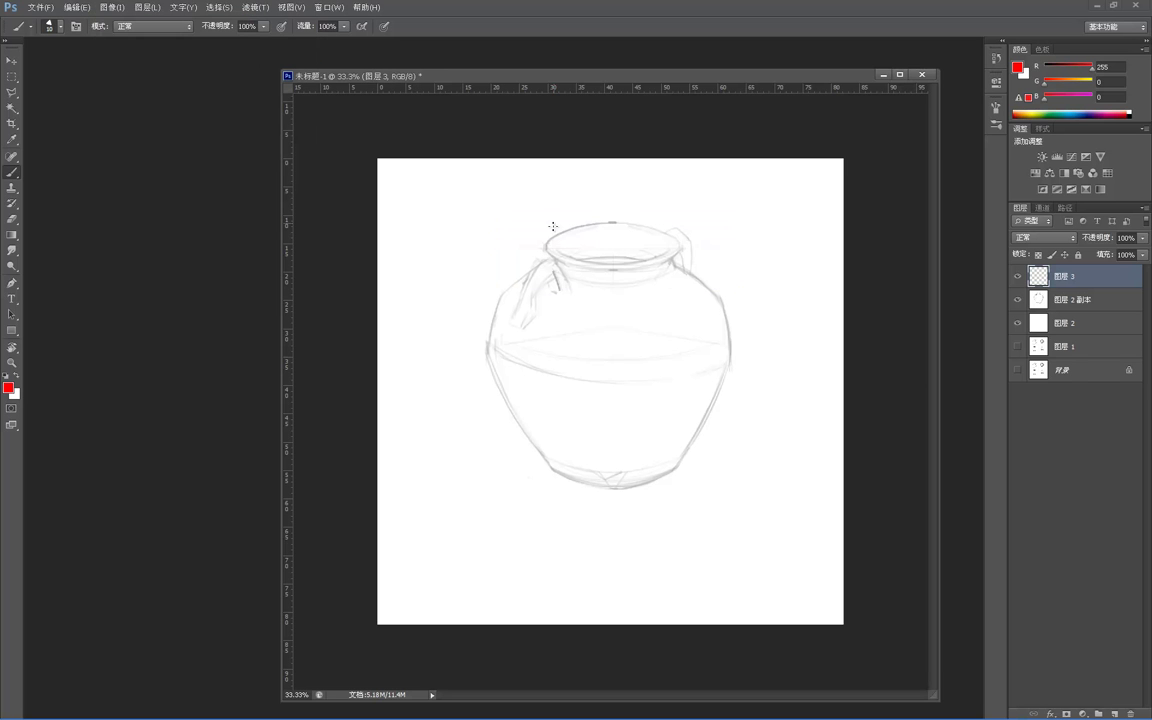
# - Mark both ends of the rim and both widest points of the belly with short vertical red strokes
pyautogui.moveTo(546, 248); pyautogui.dragTo(546, 243)
pyautogui.moveTo(487, 350); pyautogui.dragTo(488, 366)
pyautogui.moveTo(489, 283); pyautogui.dragTo(489, 473)
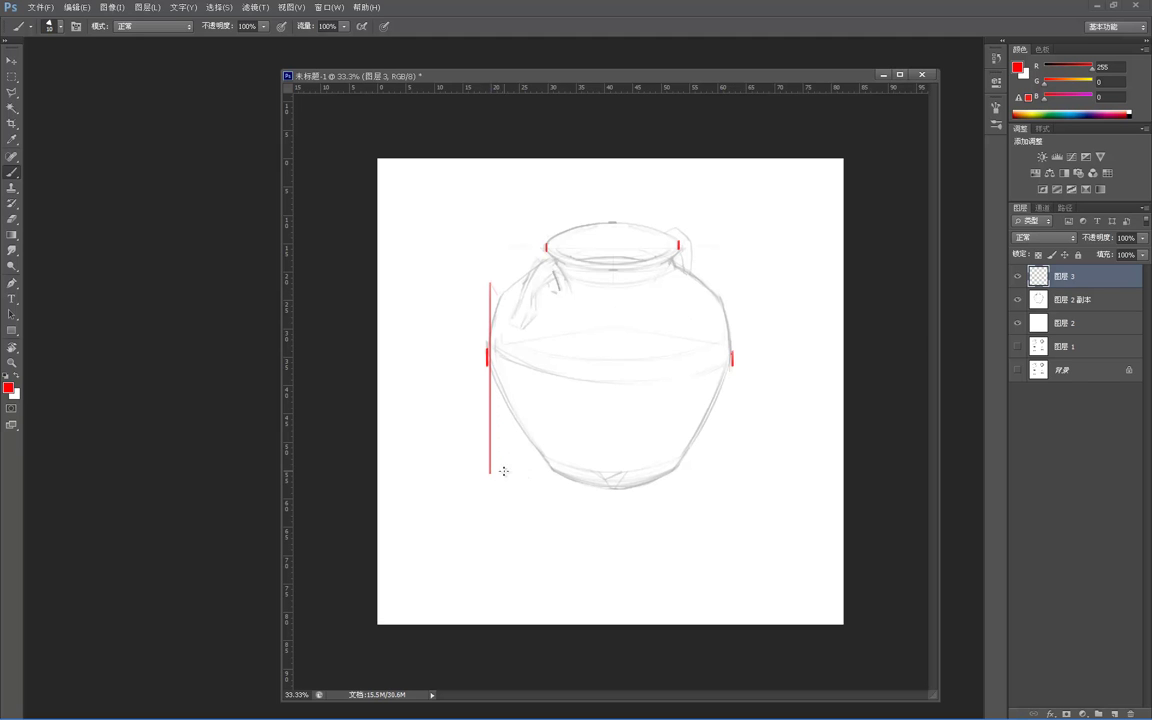
pyautogui.hotkey('ctrl', 'z')
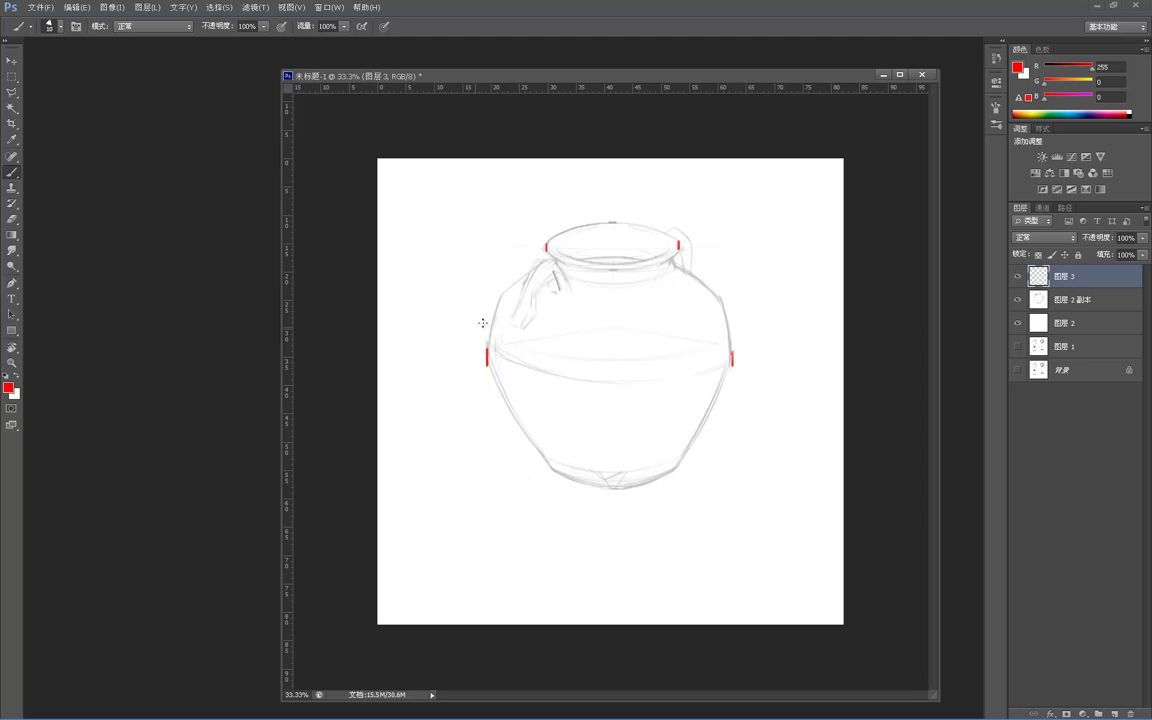
pyautogui.moveTo(486, 240); pyautogui.dragTo(485, 410)
pyautogui.hotkey('ctrl', 'z')
# - Draw straight red lines from the two belly marks down to the ends of the base, redoing the right one
pyautogui.keyDown('shift'); pyautogui.click(489, 372); pyautogui.keyUp('shift')
pyautogui.keyDown('shift'); pyautogui.click(554, 469); pyautogui.keyUp('shift')
pyautogui.keyDown('shift'); pyautogui.click(679, 467); pyautogui.keyUp('shift')
pyautogui.click(733, 363)
pyautogui.keyDown('shift'); pyautogui.click(678, 468); pyautogui.keyUp('shift')
pyautogui.hotkey('ctrl', 'alt', 'z')
pyautogui.hotkey('ctrl', 'alt', 'z')
pyautogui.hotkey('ctrl', 'alt', 'z')
pyautogui.keyDown('shift'); pyautogui.click(676, 470); pyautogui.keyUp('shift')
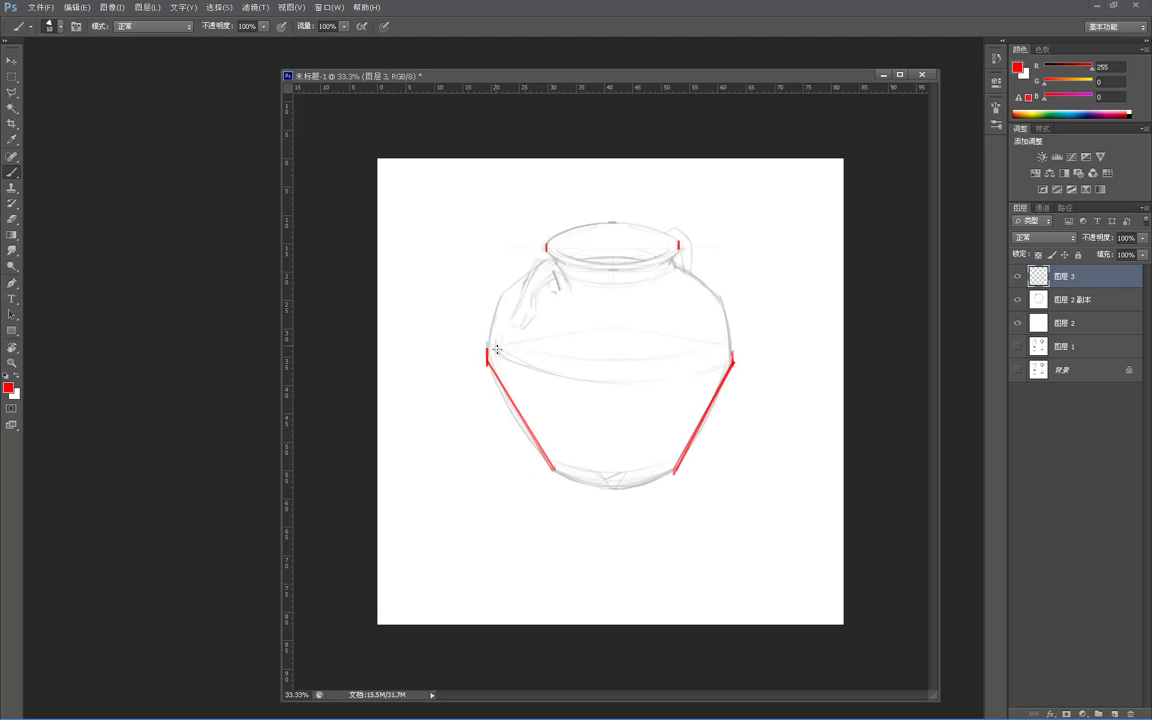
# - Outline the jar's base with an ellipse between the lower ends of the side lines, using a centred red 4-pixel stroke
pyautogui.click(12, 76)
pyautogui.rightClick(12, 76)
pyautogui.click(45, 80)
pyautogui.moveTo(550, 436); pyautogui.dragTo(685, 487)
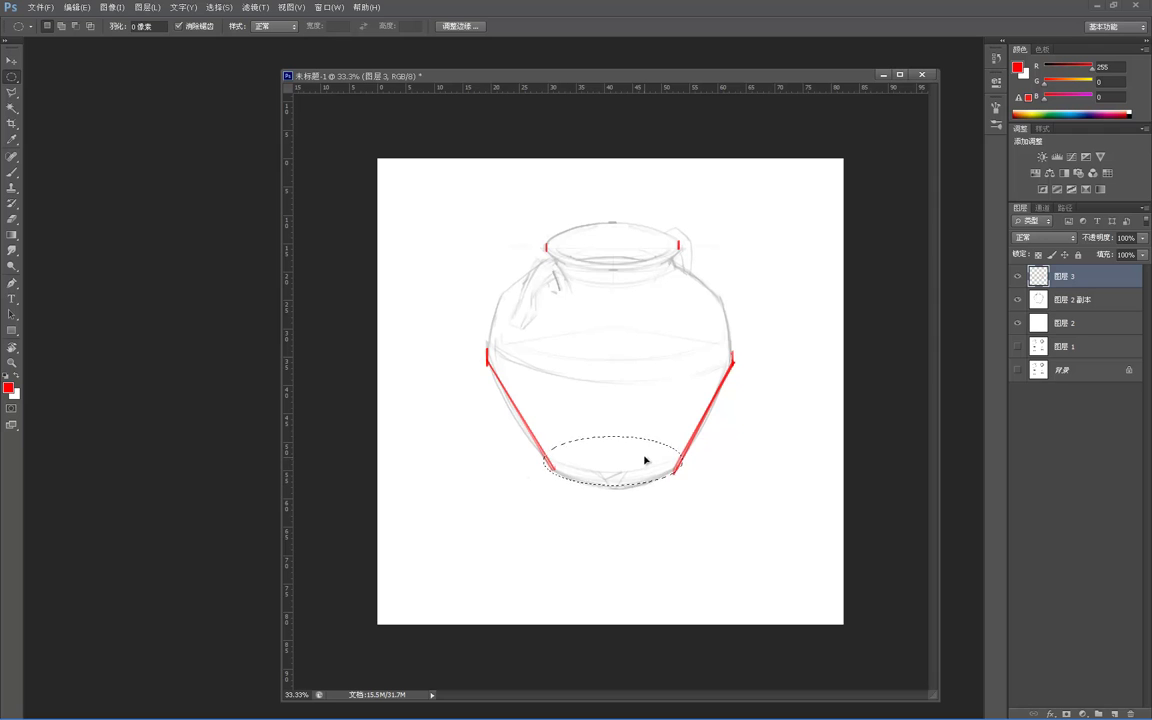
pyautogui.moveTo(553, 442); pyautogui.dragTo(679, 486)
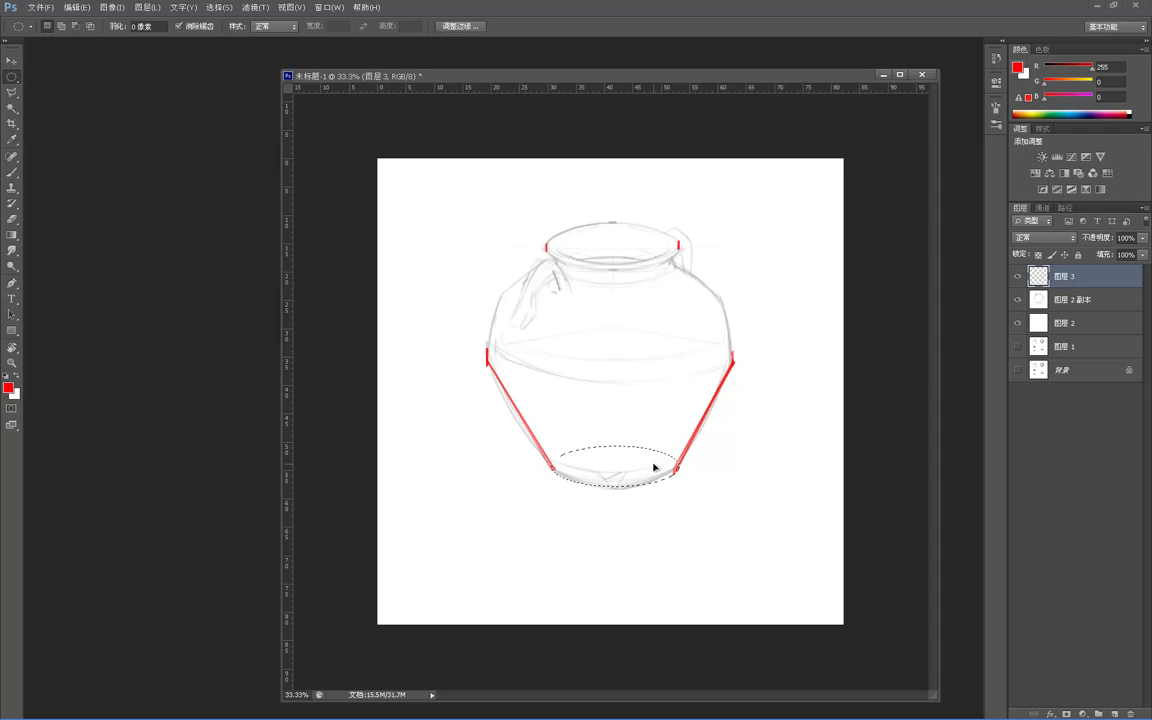
pyautogui.rightClick(613, 415)
pyautogui.click(628, 575)
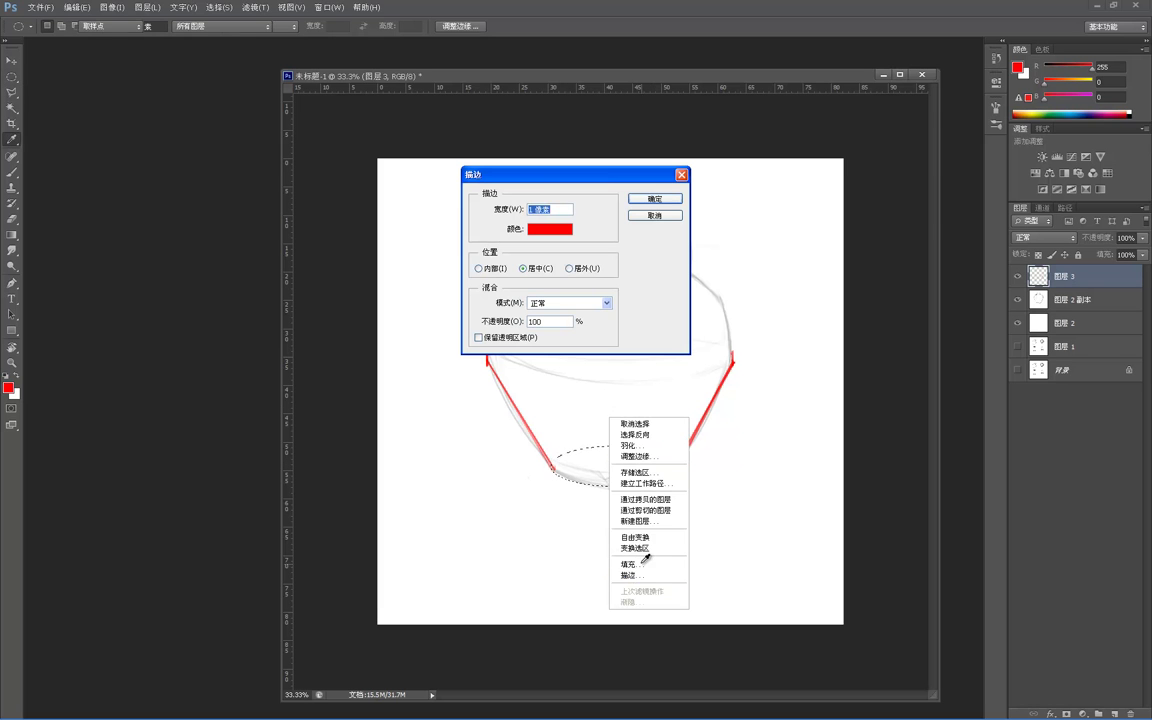
pyautogui.click(652, 198)
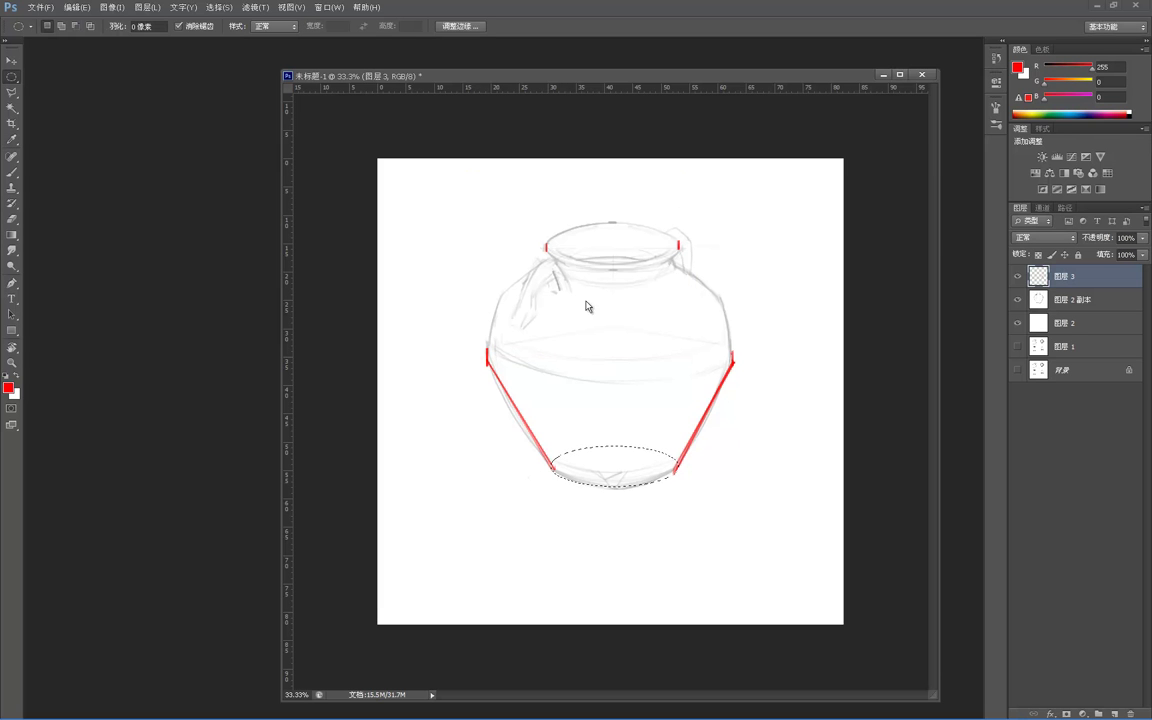
pyautogui.rightClick(591, 382)
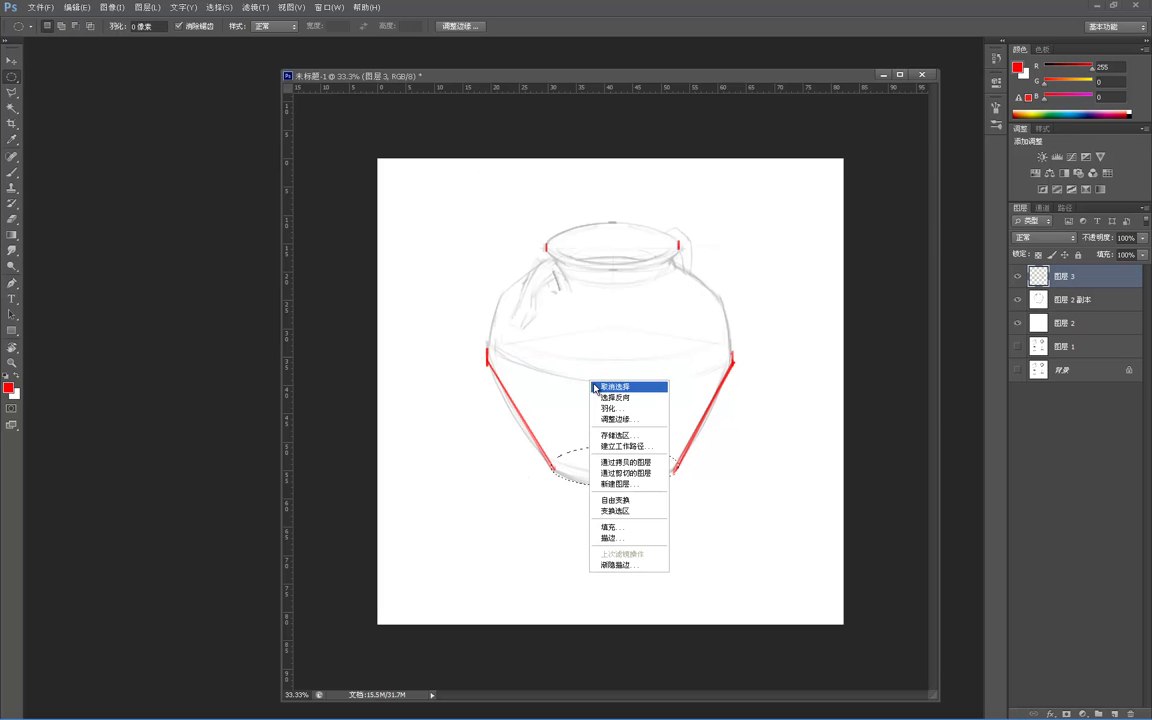
pyautogui.click(610, 537)
pyautogui.click(651, 198)
pyautogui.hotkey('ctrl', 'd')
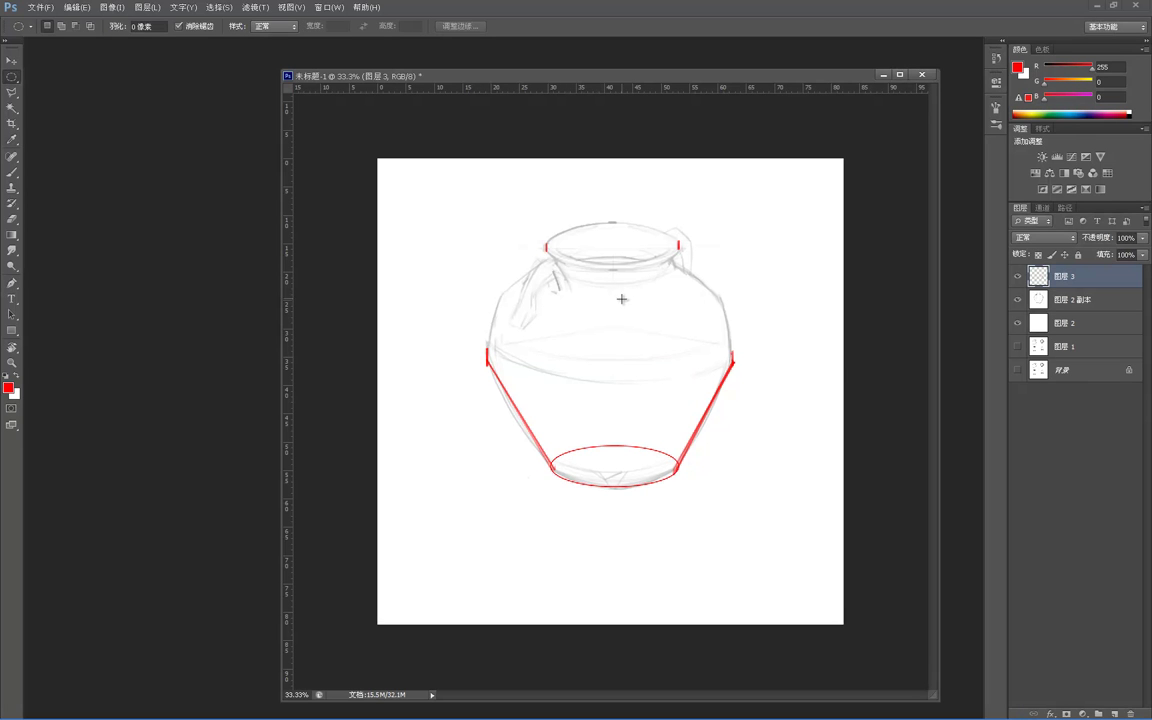
# - Outline the belly's widest section with an ellipse between the two belly marks, using a centred red 4-pixel stroke
pyautogui.moveTo(489, 337); pyautogui.dragTo(732, 383)
pyautogui.hotkey('ctrl', 'd')
pyautogui.hotkey('ctrl', 'd')
pyautogui.moveTo(729, 384); pyautogui.dragTo(733, 388)
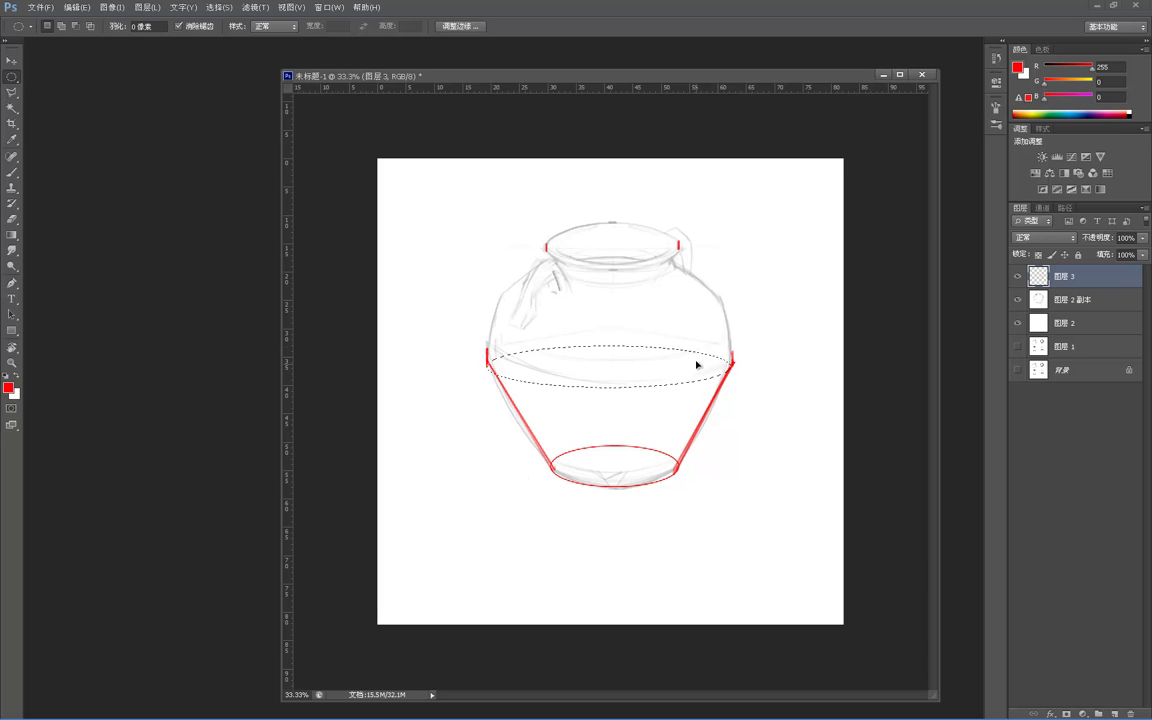
pyautogui.hotkey('ctrl', 'd')
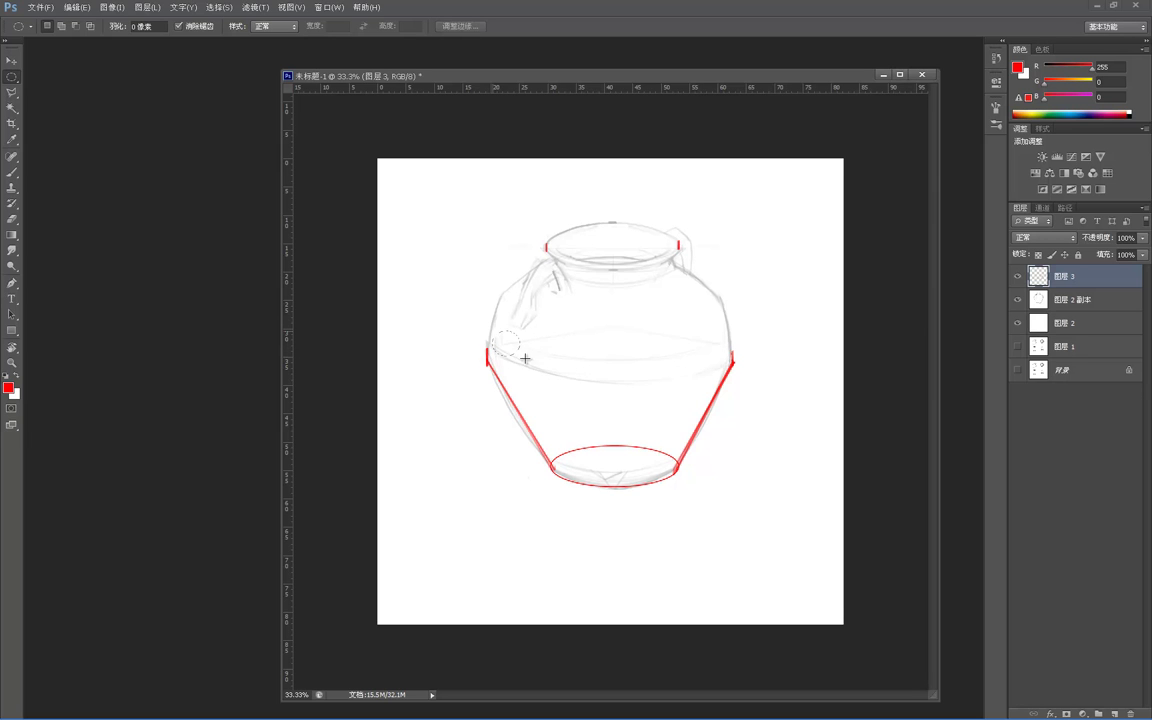
pyautogui.moveTo(731, 385); pyautogui.dragTo(733, 388)
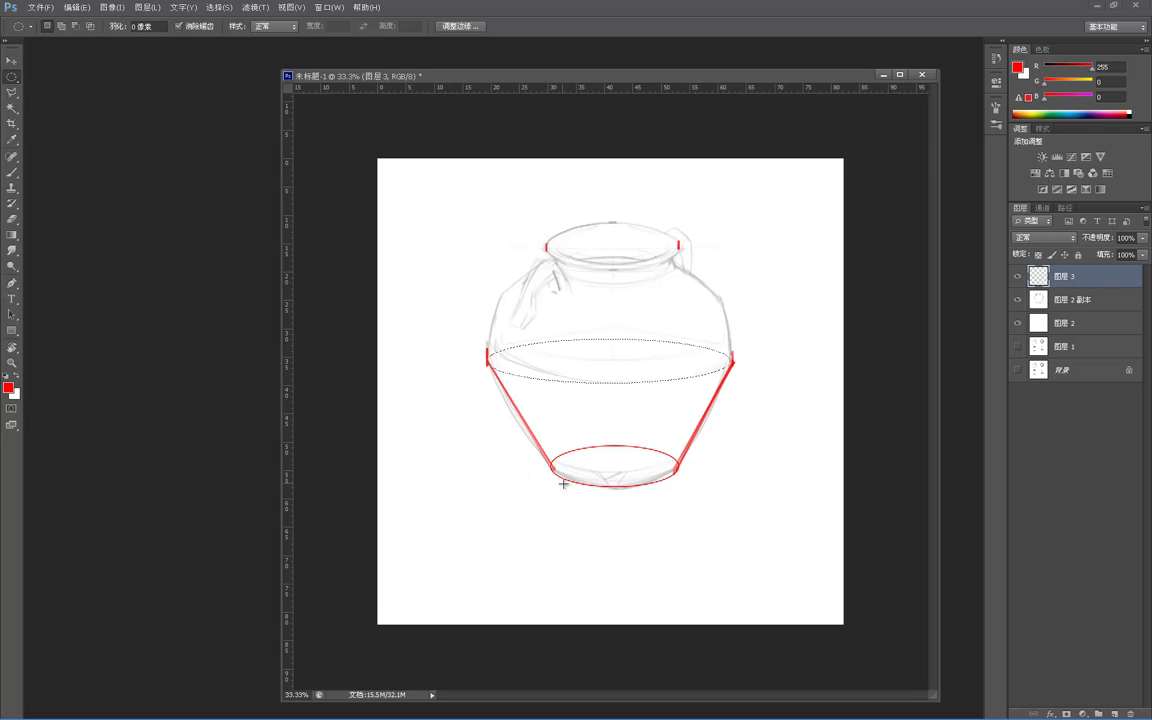
pyautogui.rightClick(606, 399)
pyautogui.click(650, 558)
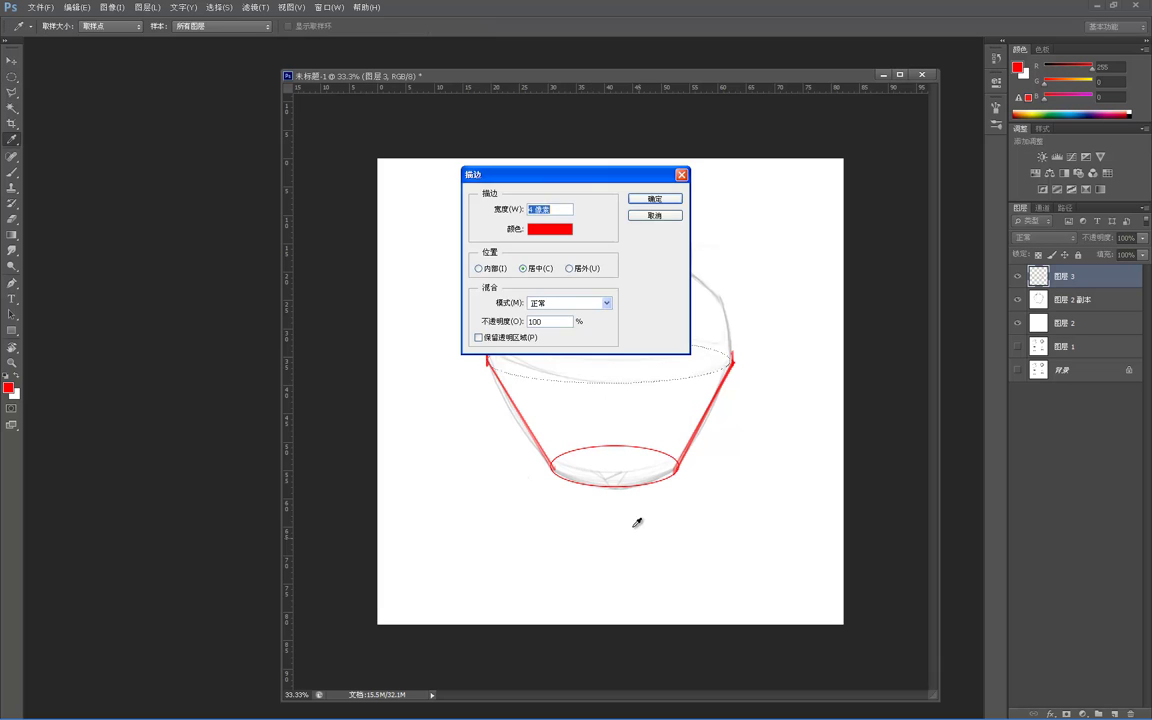
pyautogui.click(653, 195)
pyautogui.hotkey('ctrl', 'd')
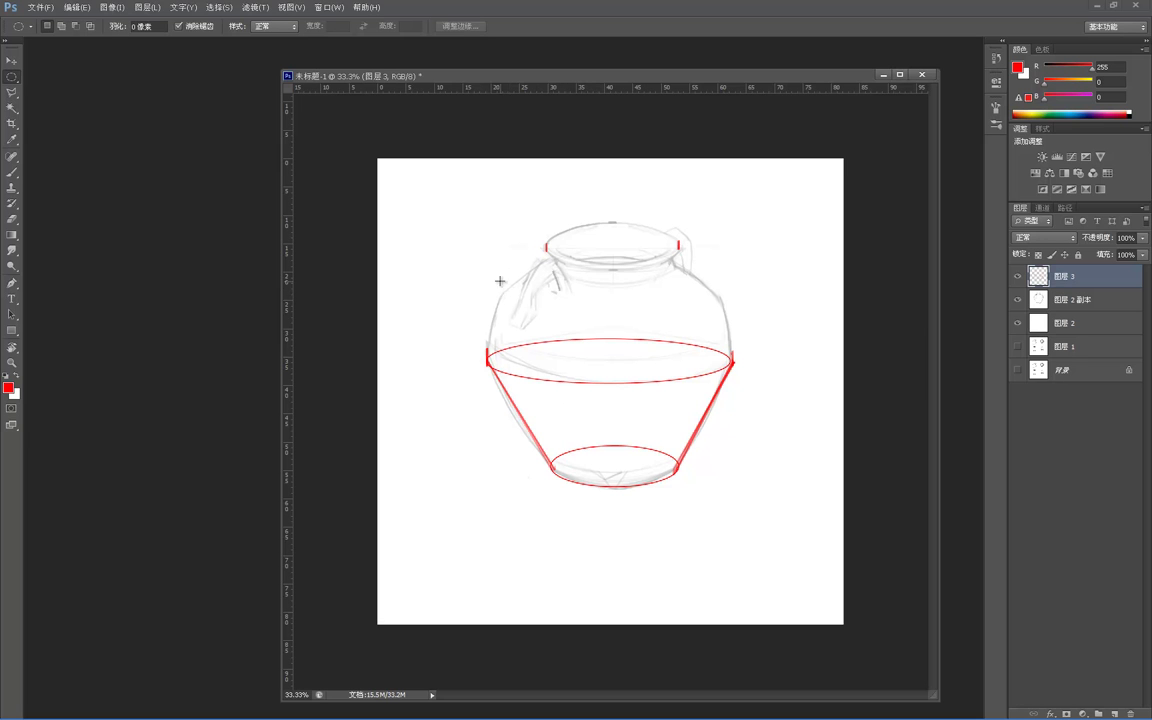
# - Draw straight red lines from both ends of the belly ellipse up to the shoulder corners of the sketch
pyautogui.press('b')
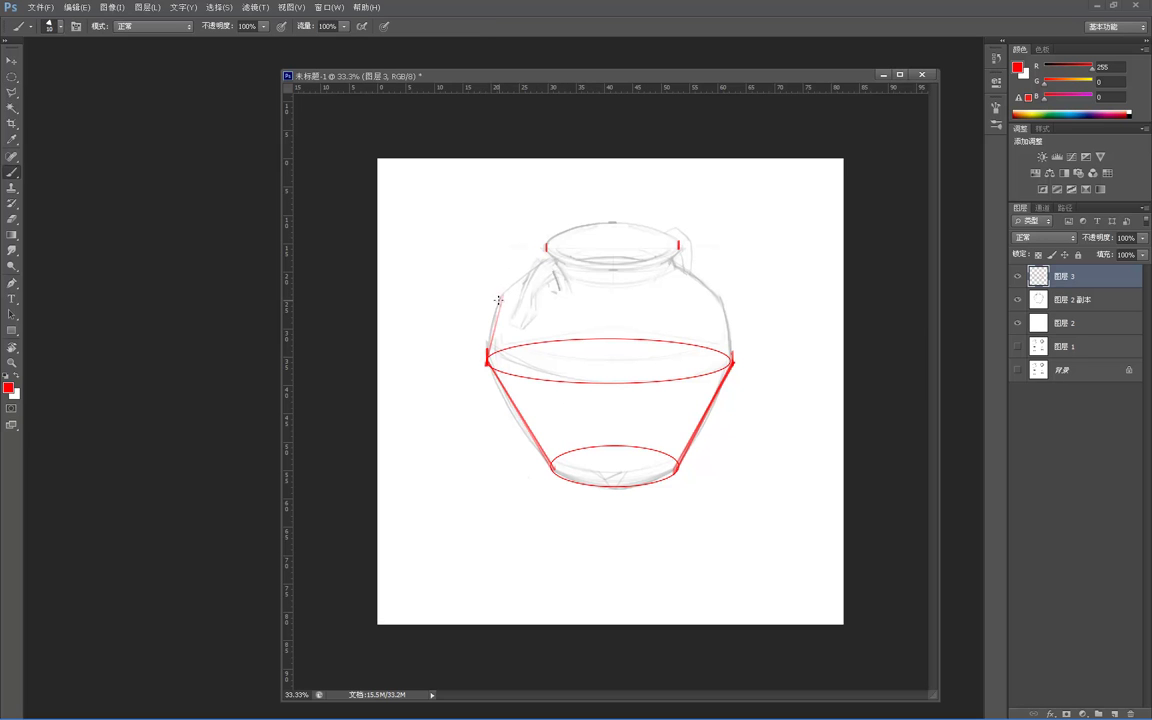
pyautogui.moveTo(500, 296); pyautogui.dragTo(487, 352)
pyautogui.moveTo(718, 296); pyautogui.dragTo(734, 356)
# - Outline the shoulder section with an ellipse joining the upper ends of the two slanted lines, using a red 4-pixel stroke
pyautogui.press('m')
pyautogui.moveTo(500, 291); pyautogui.dragTo(719, 316)
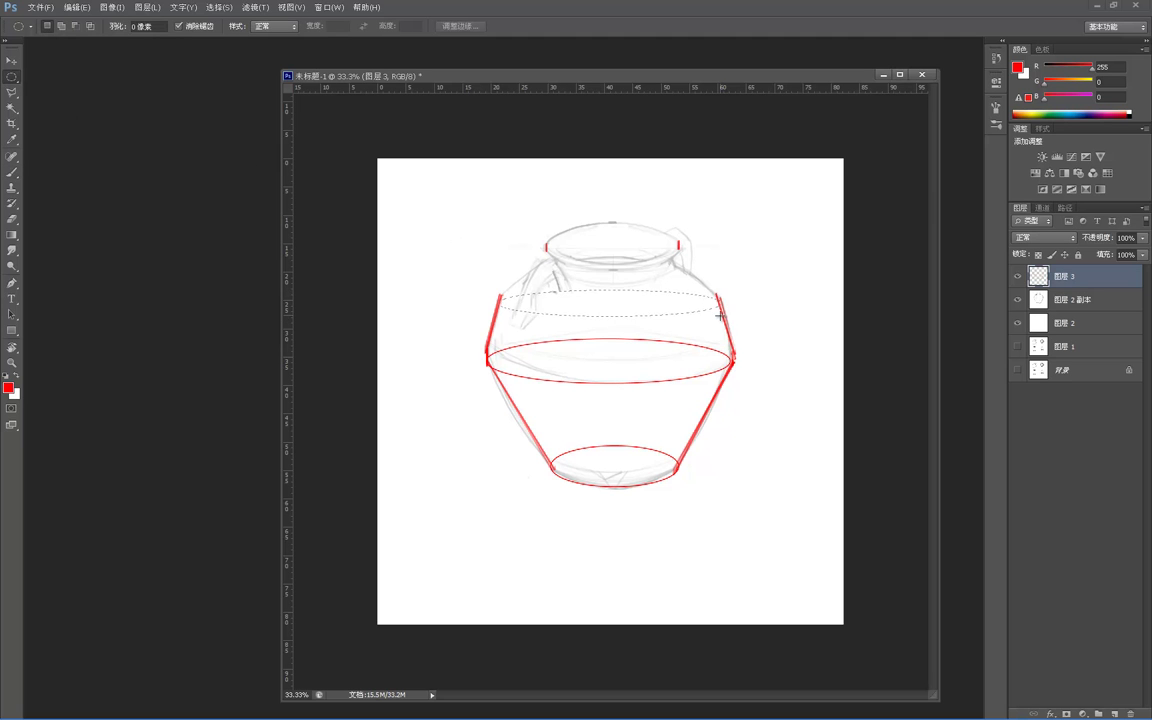
pyautogui.click(627, 283)
pyautogui.hotkey('ctrl', 'z')
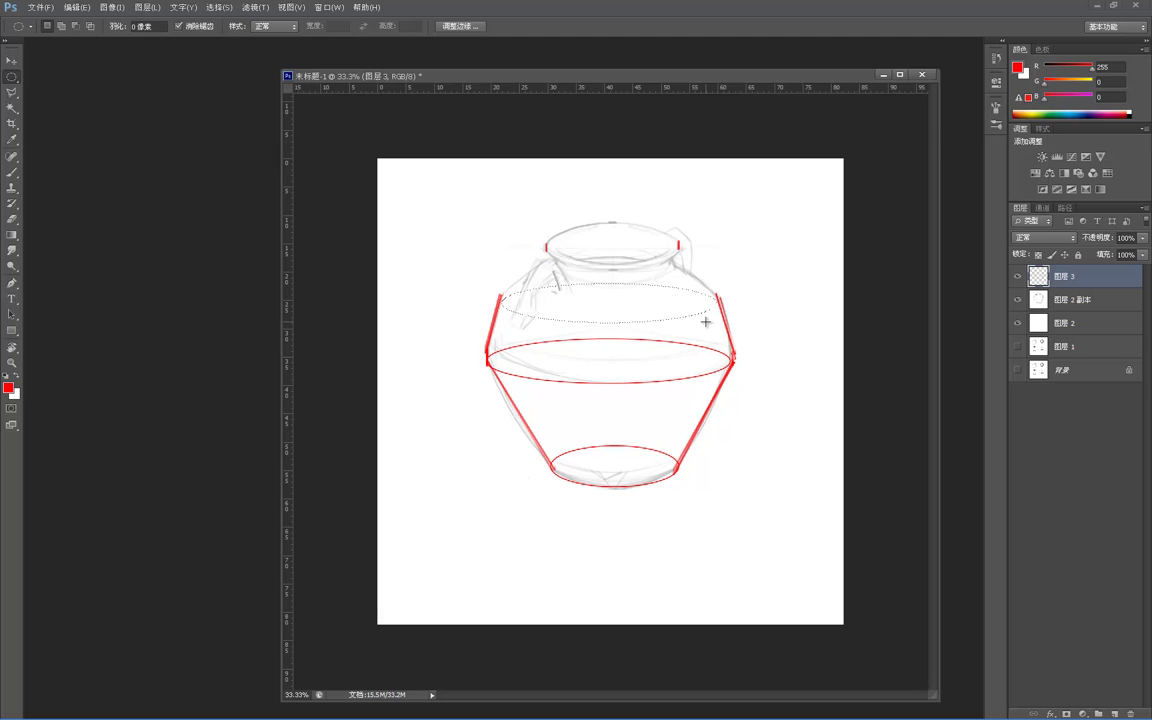
pyautogui.rightClick(661, 299)
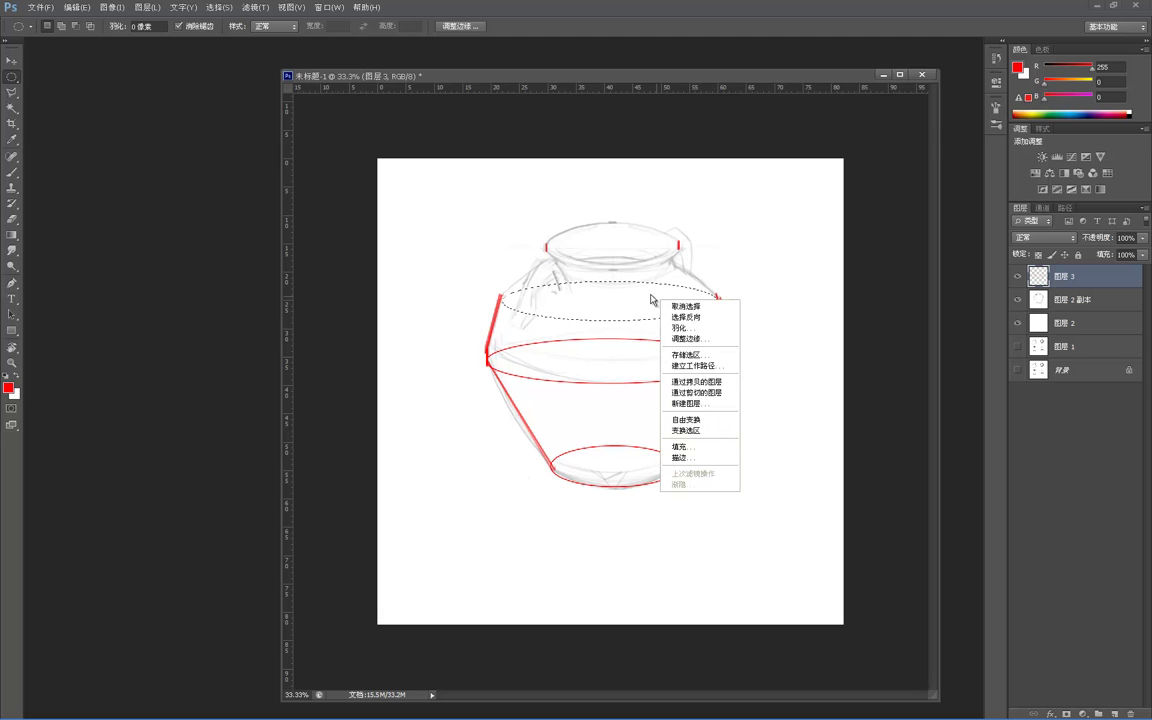
pyautogui.click(690, 457)
pyautogui.click(657, 199)
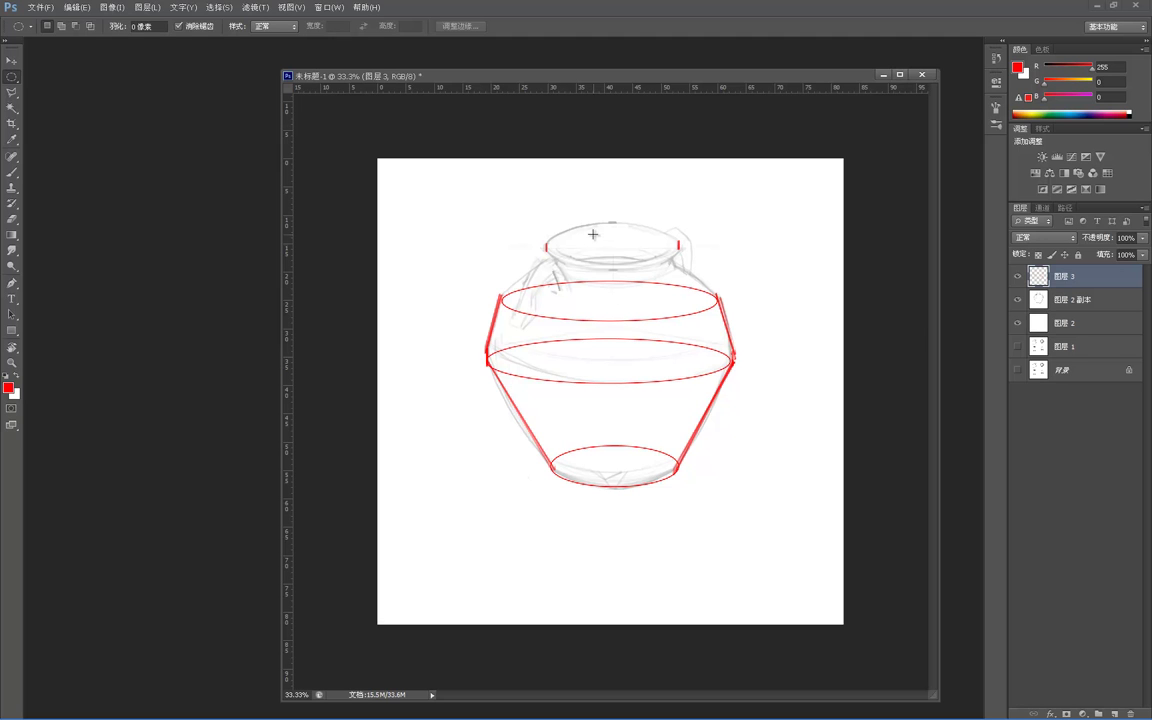
# - Outline the jar's mouth with an ellipse fitted between the two rim marks, using a centred red 4-pixel stroke
pyautogui.press('b')
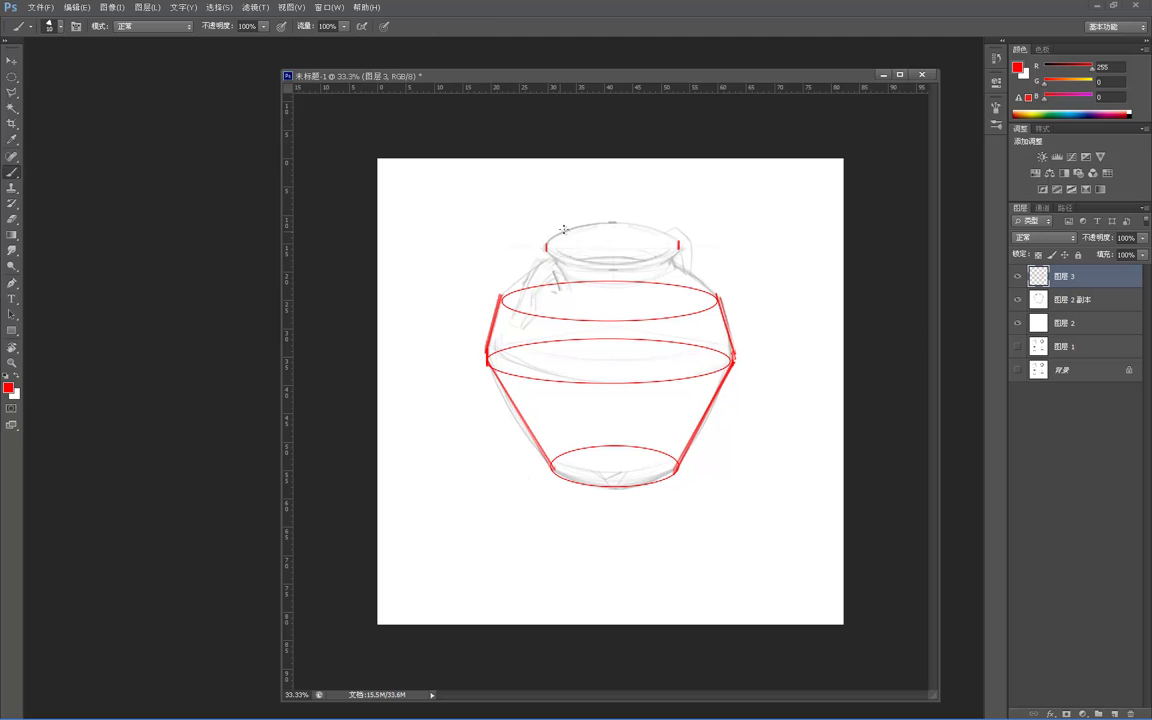
pyautogui.click(12, 80)
pyautogui.click(50, 80)
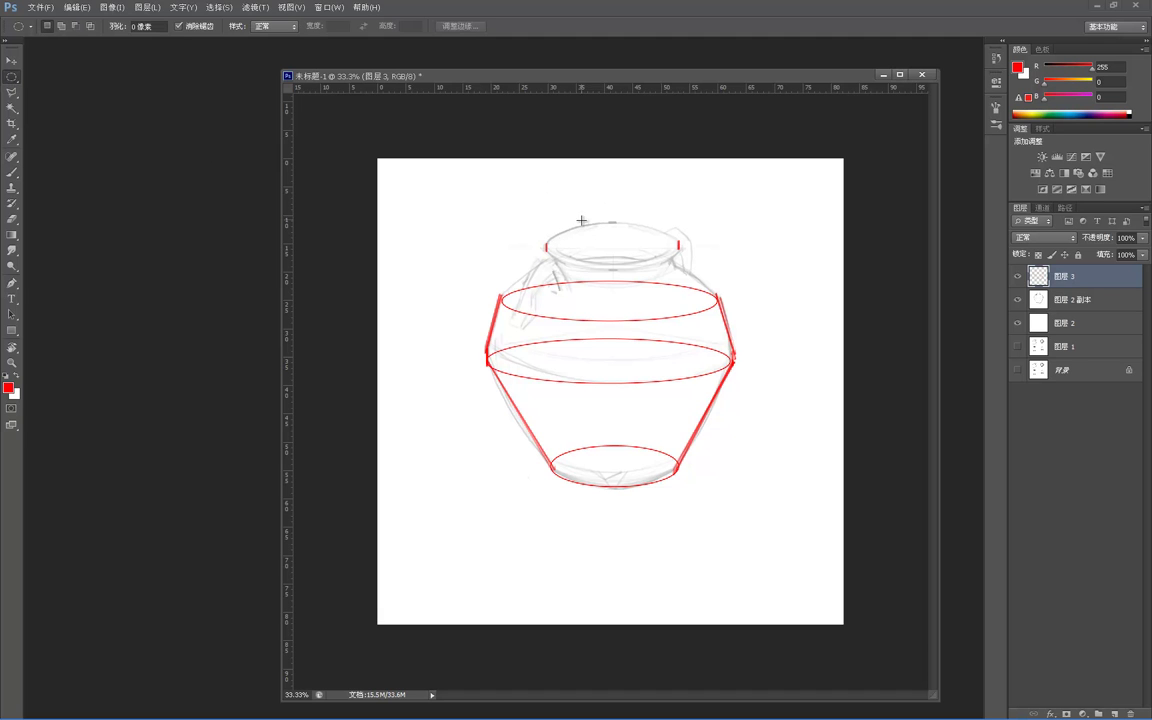
pyautogui.moveTo(540, 224); pyautogui.dragTo(680, 268)
pyautogui.click(660, 218)
pyautogui.moveTo(547, 223); pyautogui.dragTo(676, 267)
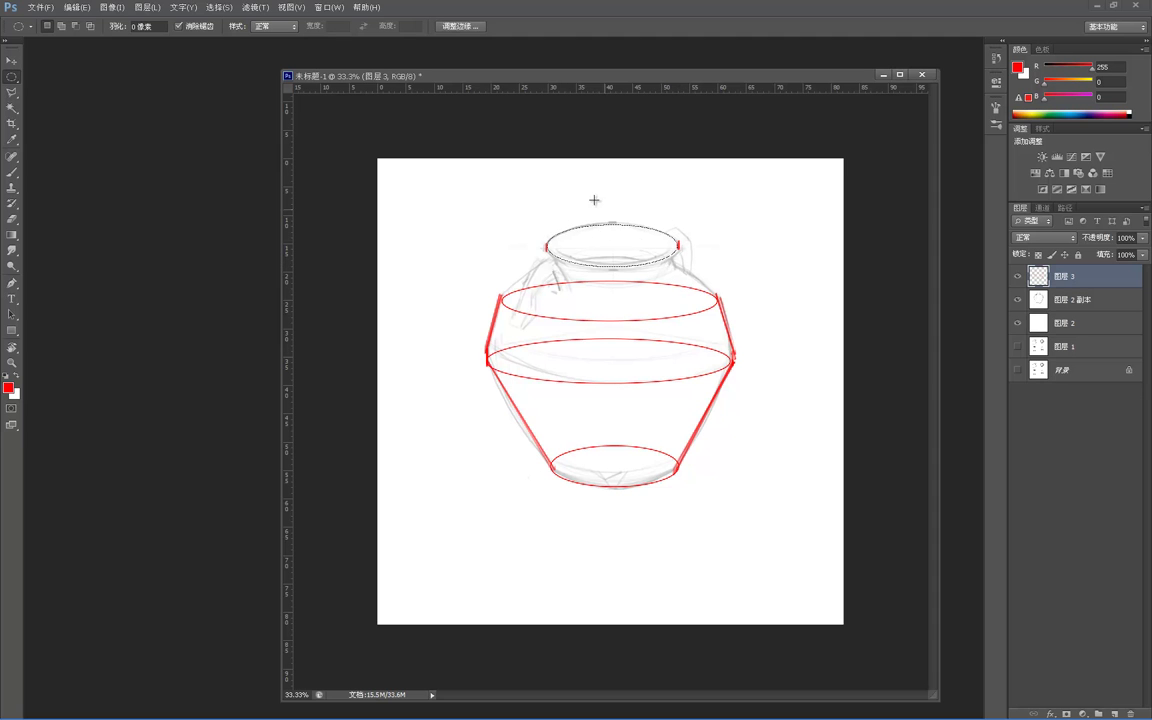
pyautogui.rightClick(598, 240)
pyautogui.click(620, 388)
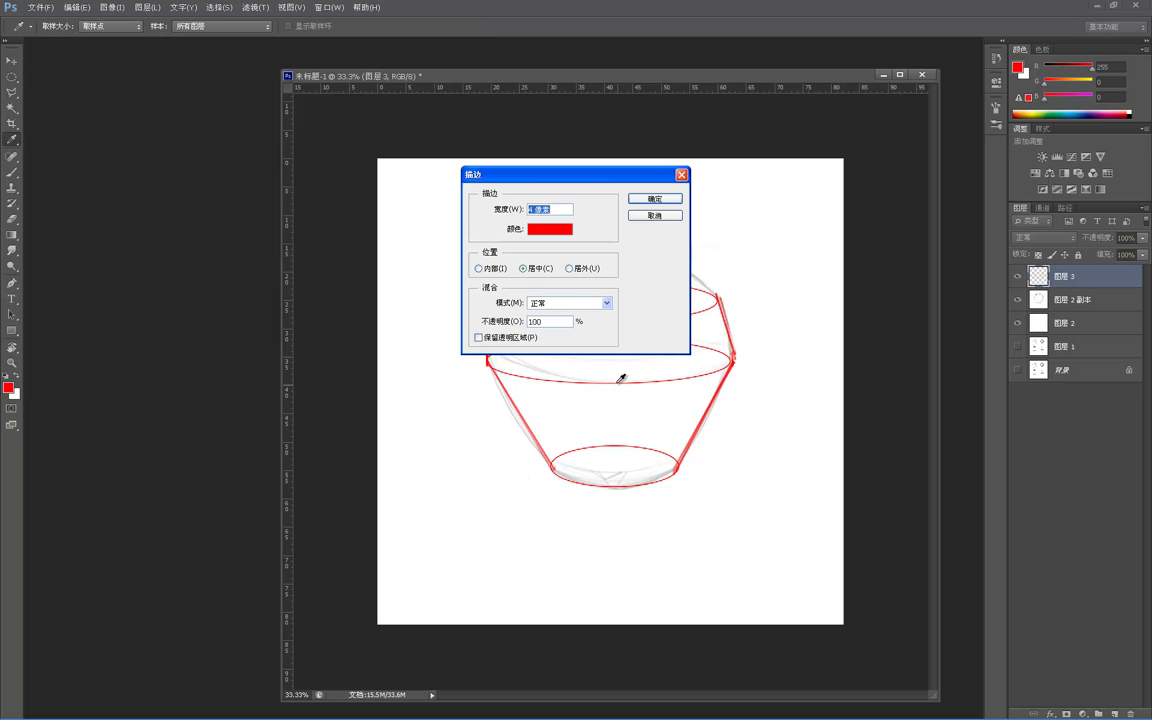
pyautogui.click(662, 197)
pyautogui.hotkey('ctrl', 'd')
pyautogui.click(663, 212)
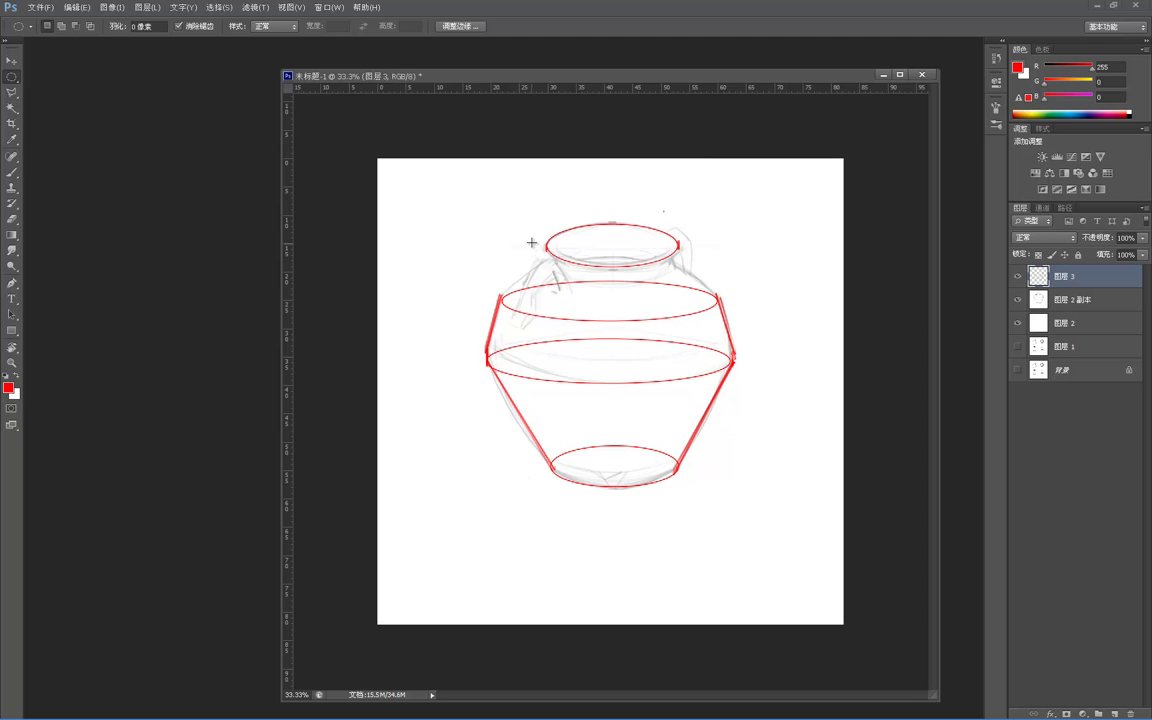
# - Draw straight red lines from below the rim to both shoulder corners, and short inward-slanting neck lines from the rim's ends
pyautogui.press('b')
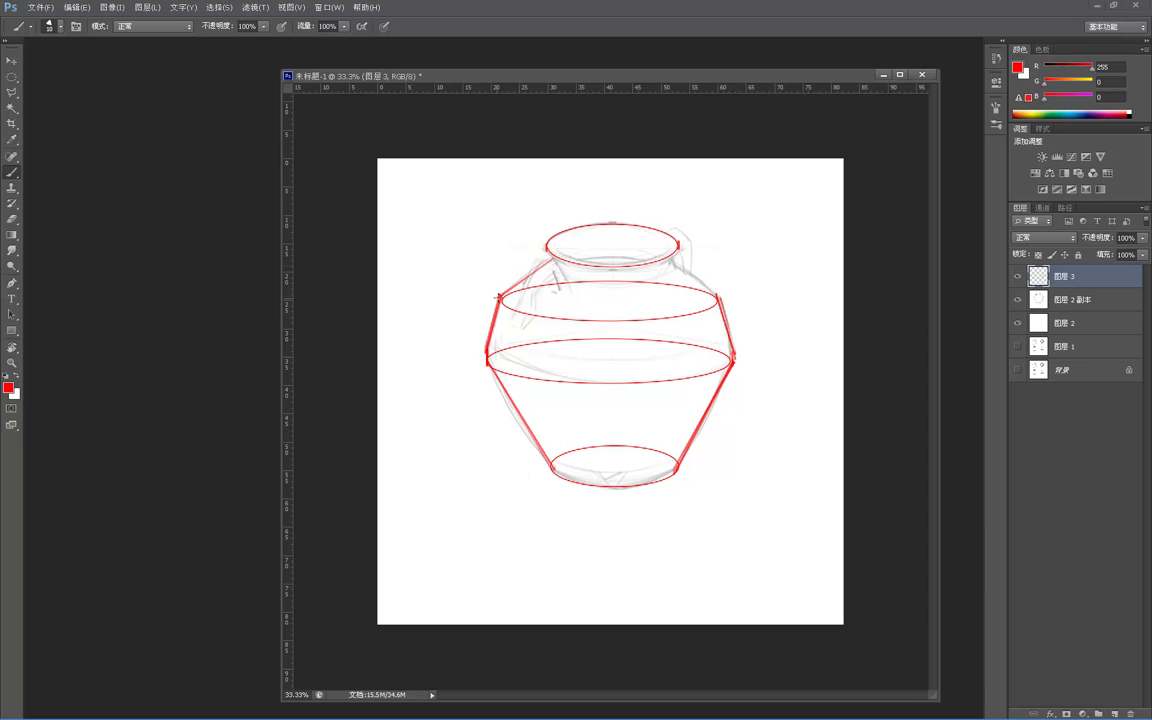
pyautogui.keyDown('shift'); pyautogui.click(667, 258); pyautogui.keyUp('shift')
pyautogui.moveTo(679, 247); pyautogui.dragTo(667, 275)
pyautogui.moveTo(548, 251); pyautogui.dragTo(560, 283)
# - Outline the neck's base with a narrow ellipse between the lower ends of the neck lines, using a red stroke
pyautogui.press('m')
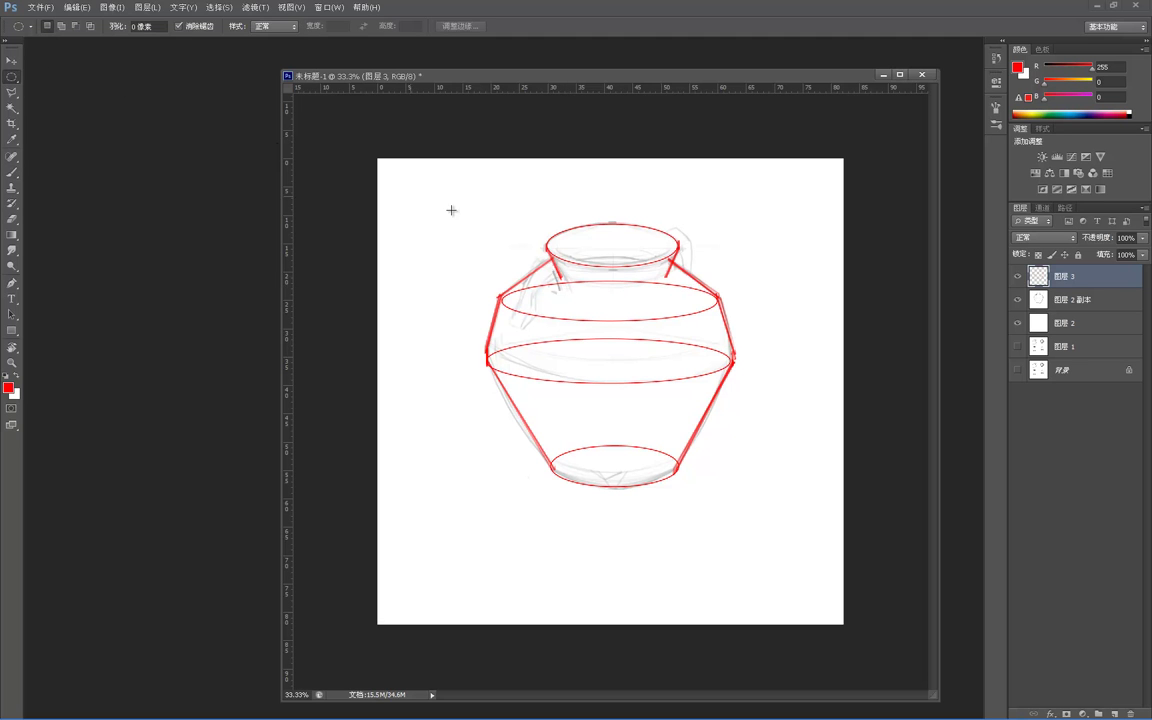
pyautogui.moveTo(562, 268); pyautogui.dragTo(666, 284)
pyautogui.rightClick(596, 288)
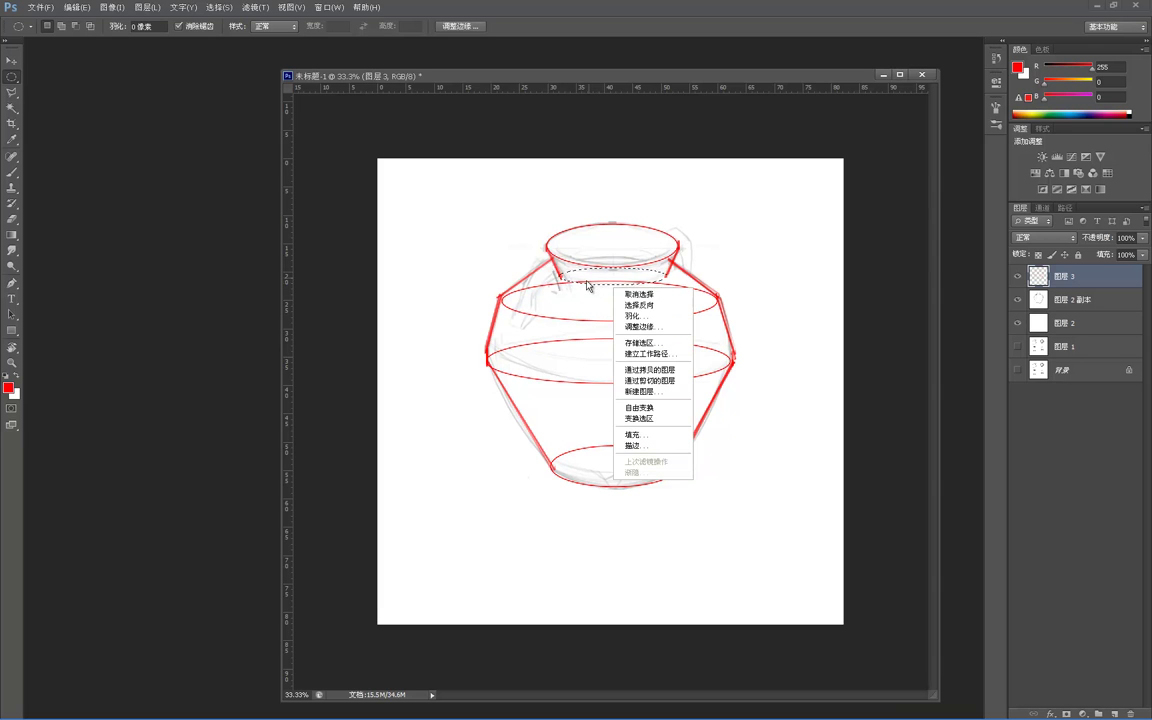
pyautogui.click(640, 437)
pyautogui.click(655, 198)
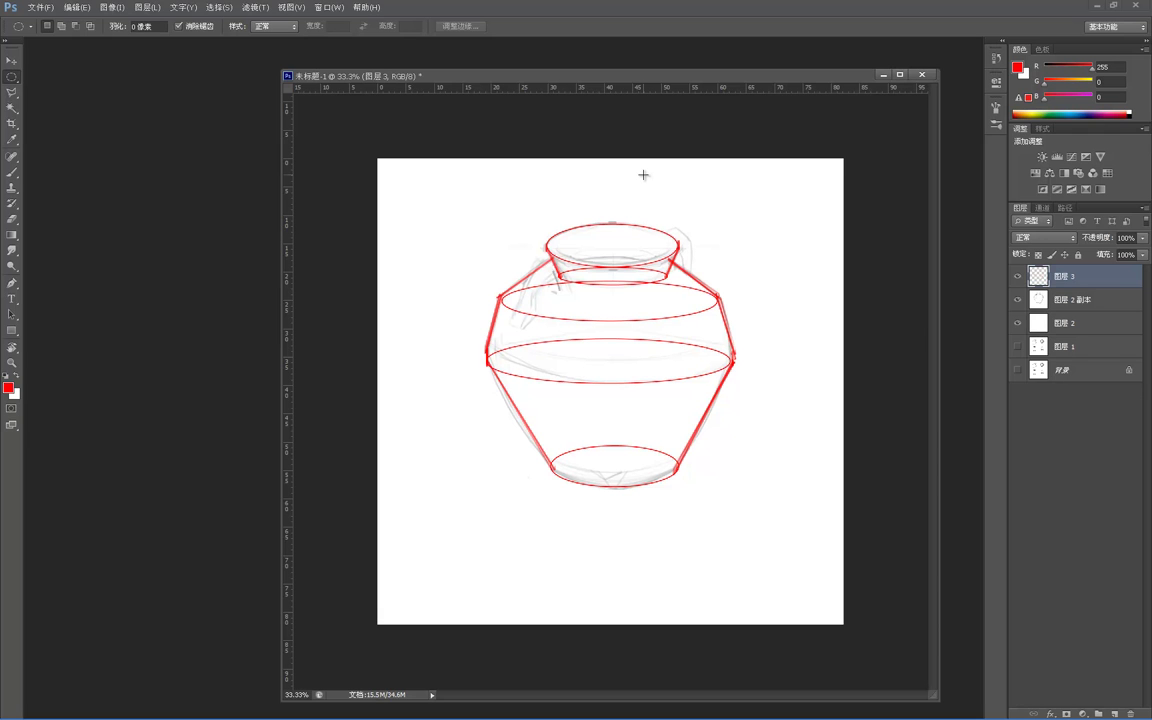
pyautogui.rightClick(614, 251)
pyautogui.click(575, 357)
pyautogui.rightClick(576, 360)
pyautogui.click(522, 393)
pyautogui.rightClick(523, 397)
# - Set the foreground colour to blue (R 29, G 14, B 224) and add a new layer directly beneath the red construction lines
pyautogui.click(9, 387)
pyautogui.click(398, 152)
pyautogui.click(421, 183)
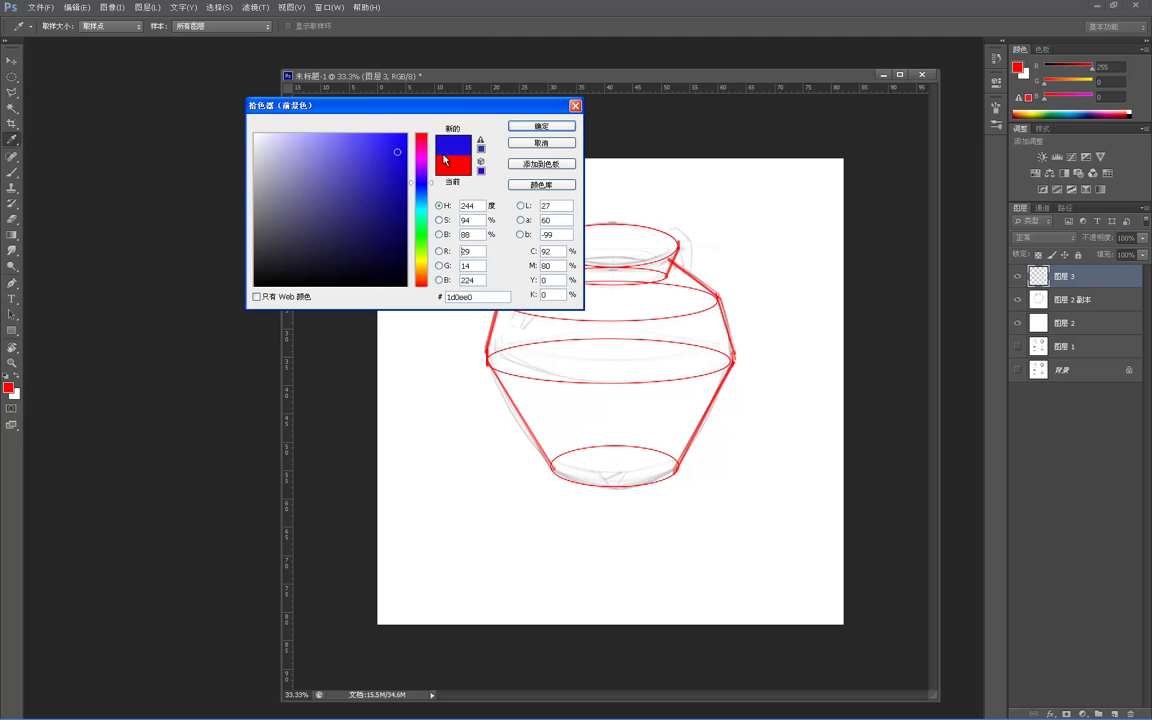
pyautogui.click(525, 125)
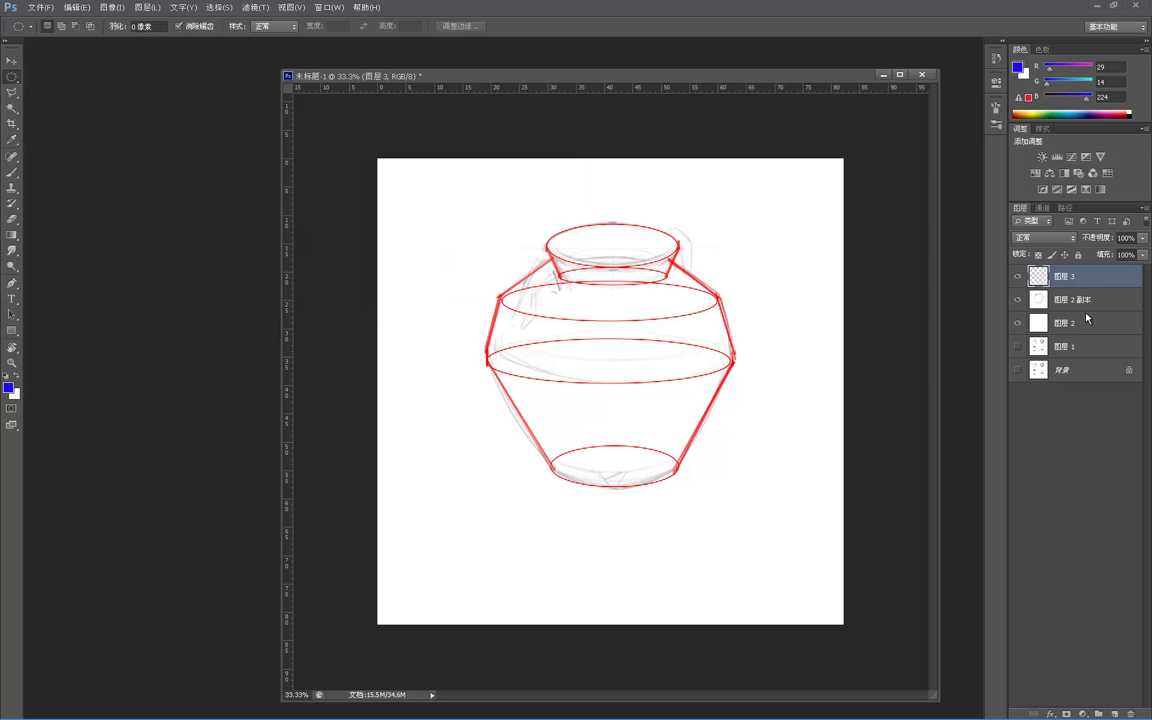
pyautogui.click(1092, 306)
pyautogui.click(1112, 713)
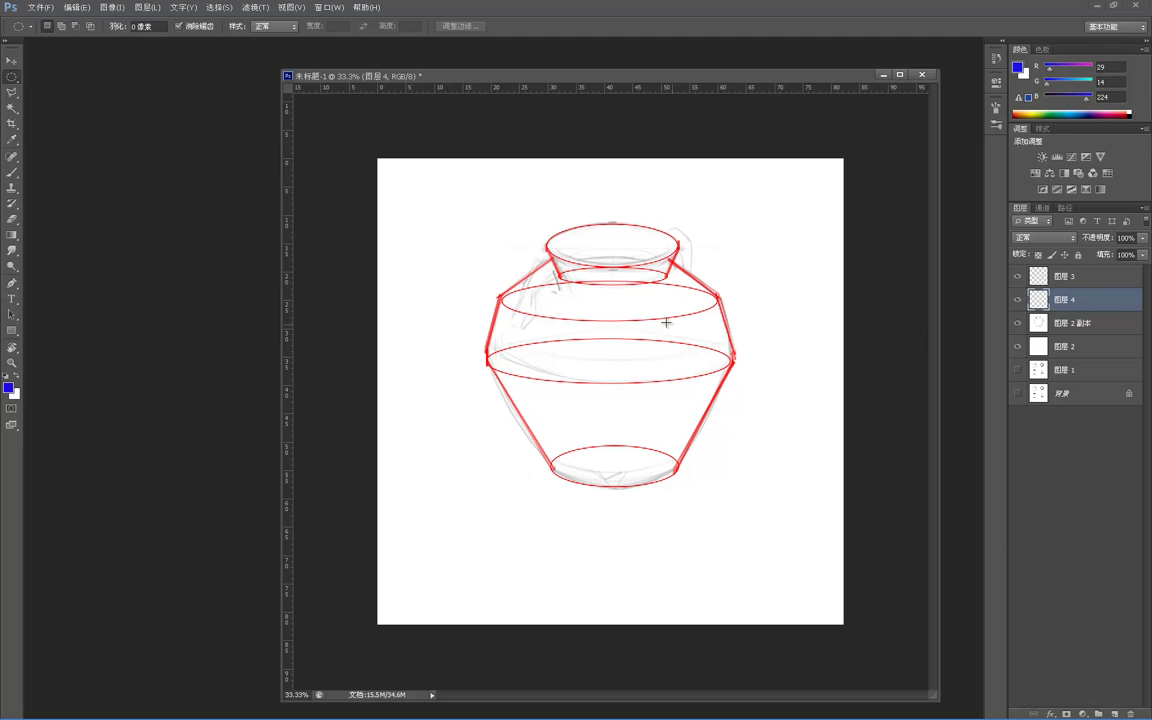
# - Brush blue over the whole jar inside the red outline, sampling lighter blues and enlarging the brush to 125 pixels for the remaining areas
pyautogui.press('b')
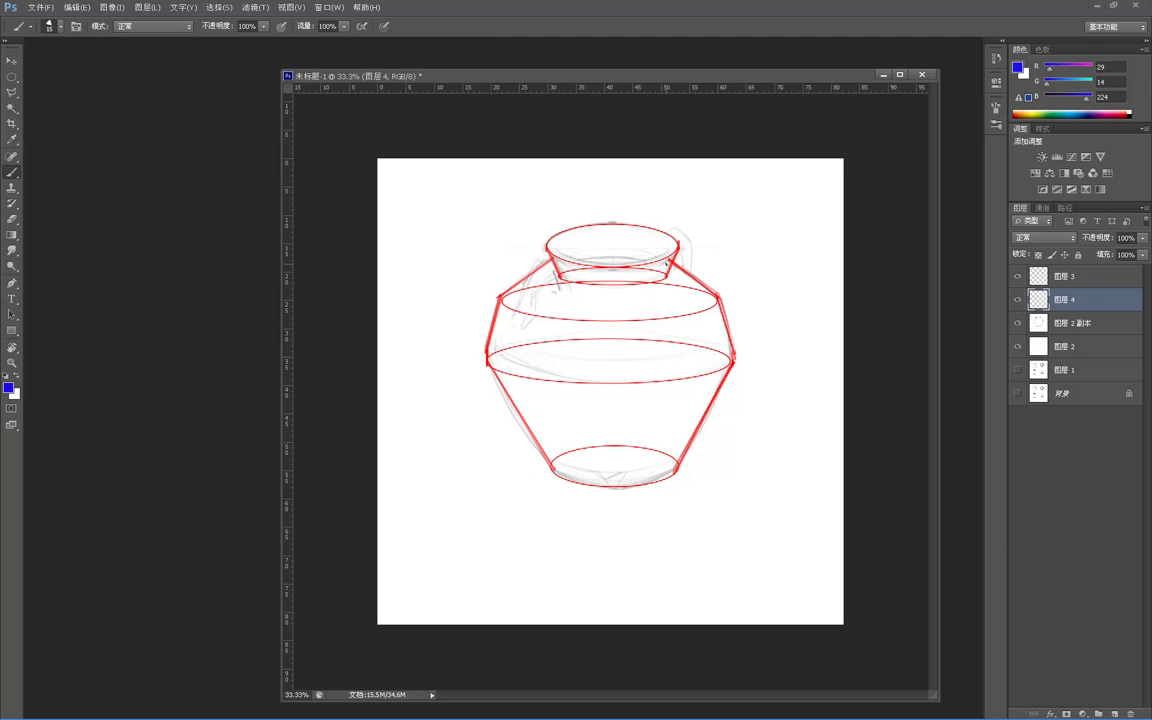
pyautogui.moveTo(681, 284)
pyautogui.mouseDown()
pyautogui.moveTo(683, 328)
pyautogui.moveTo(637, 296)
pyautogui.moveTo(612, 300)
pyautogui.moveTo(685, 328)
pyautogui.moveTo(662, 325)
pyautogui.moveTo(676, 348)
pyautogui.moveTo(697, 342)
pyautogui.moveTo(728, 358)
pyautogui.mouseUp()
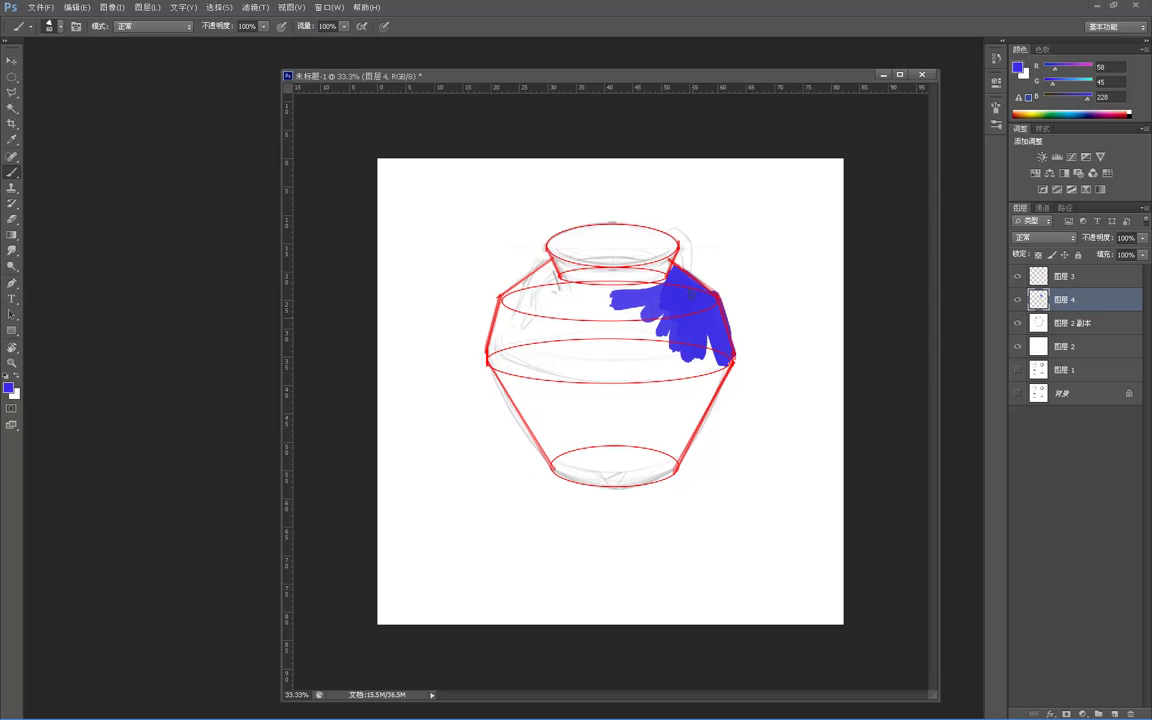
pyautogui.moveTo(687, 305)
pyautogui.mouseDown()
pyautogui.moveTo(639, 372)
pyautogui.moveTo(663, 306)
pyautogui.moveTo(606, 408)
pyautogui.moveTo(606, 433)
pyautogui.moveTo(637, 420)
pyautogui.moveTo(662, 452)
pyautogui.mouseUp()
pyautogui.keyDown('alt'); pyautogui.click(674, 368); pyautogui.keyUp('alt')
pyautogui.moveTo(676, 362)
pyautogui.mouseDown()
pyautogui.moveTo(717, 354)
pyautogui.moveTo(625, 405)
pyautogui.moveTo(673, 461)
pyautogui.moveTo(612, 470)
pyautogui.mouseUp()
pyautogui.press(']')
pyautogui.press(']')
pyautogui.press(']')
pyautogui.press(']')
pyautogui.press(']')
pyautogui.moveTo(500, 347)
pyautogui.mouseDown()
pyautogui.moveTo(554, 366)
pyautogui.moveTo(541, 364)
pyautogui.moveTo(572, 418)
pyautogui.moveTo(611, 430)
pyautogui.moveTo(539, 300)
pyautogui.moveTo(506, 320)
pyautogui.moveTo(500, 352)
pyautogui.moveTo(552, 357)
pyautogui.moveTo(569, 375)
pyautogui.moveTo(586, 318)
pyautogui.moveTo(551, 292)
pyautogui.moveTo(568, 256)
pyautogui.moveTo(558, 250)
pyautogui.moveTo(568, 270)
pyautogui.moveTo(558, 246)
pyautogui.moveTo(583, 230)
pyautogui.moveTo(573, 226)
pyautogui.moveTo(572, 240)
pyautogui.moveTo(647, 238)
pyautogui.moveTo(639, 251)
pyautogui.moveTo(579, 243)
pyautogui.moveTo(571, 253)
pyautogui.moveTo(616, 298)
pyautogui.moveTo(659, 236)
pyautogui.moveTo(636, 230)
pyautogui.moveTo(661, 236)
pyautogui.moveTo(583, 240)
pyautogui.moveTo(577, 230)
pyautogui.moveTo(618, 260)
pyautogui.moveTo(593, 286)
pyautogui.moveTo(641, 245)
pyautogui.moveTo(572, 380)
pyautogui.moveTo(533, 405)
pyautogui.moveTo(558, 447)
pyautogui.moveTo(586, 440)
pyautogui.moveTo(648, 457)
pyautogui.moveTo(587, 471)
pyautogui.moveTo(566, 440)
pyautogui.moveTo(647, 412)
pyautogui.moveTo(582, 352)
pyautogui.moveTo(583, 425)
pyautogui.mouseUp()
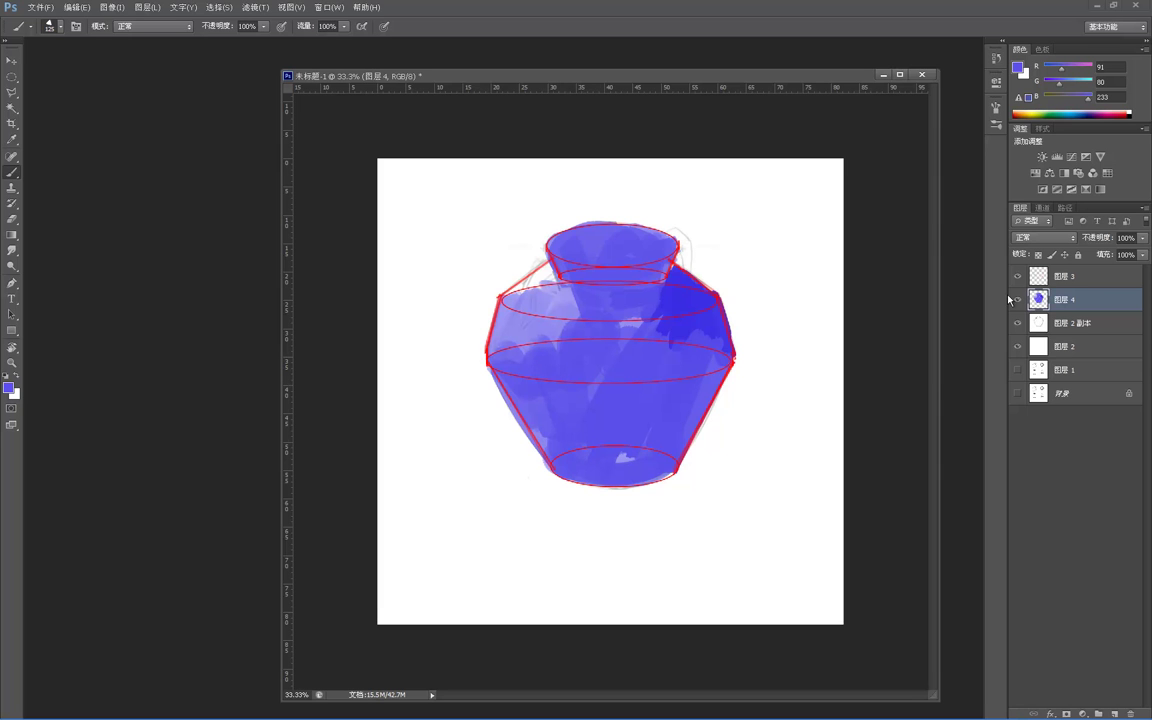
# - Select the painted jar area from the layer's contents, fill it with flat blue (R 91, G 80, B 233), and deselect it
pyautogui.keyDown('ctrl'); pyautogui.click(1040, 300); pyautogui.keyUp('ctrl')
pyautogui.press('Delete')
pyautogui.press('x')
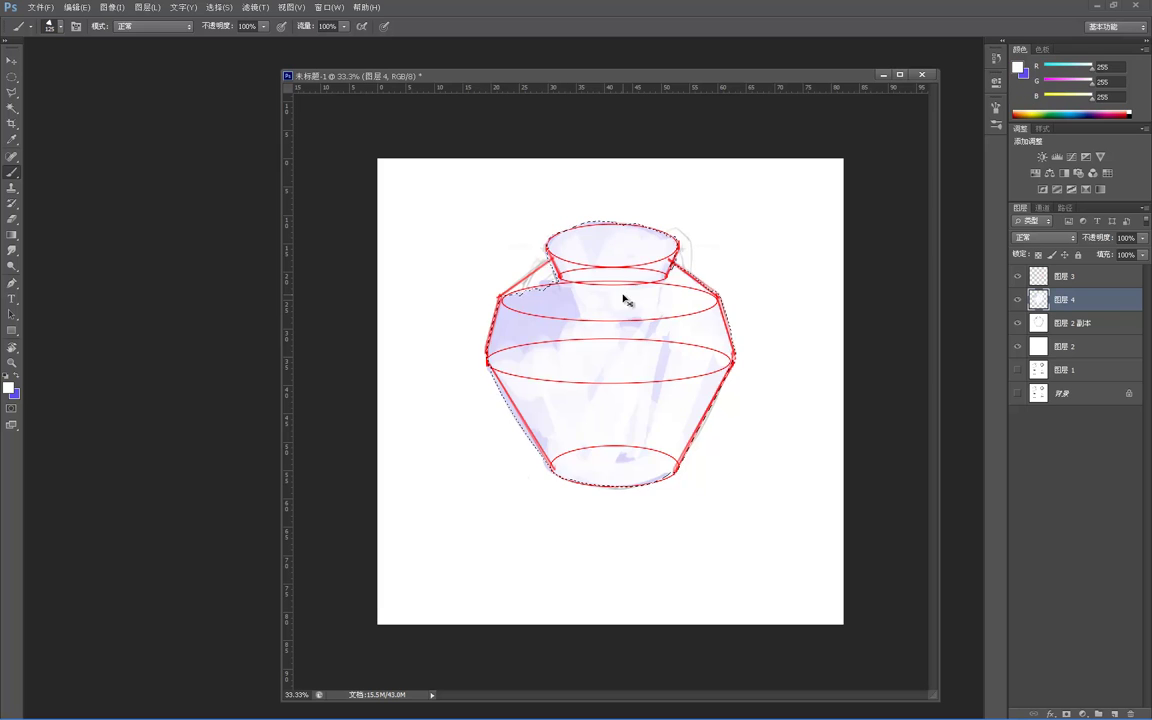
pyautogui.hotkey('ctrl', 'BackSpace')
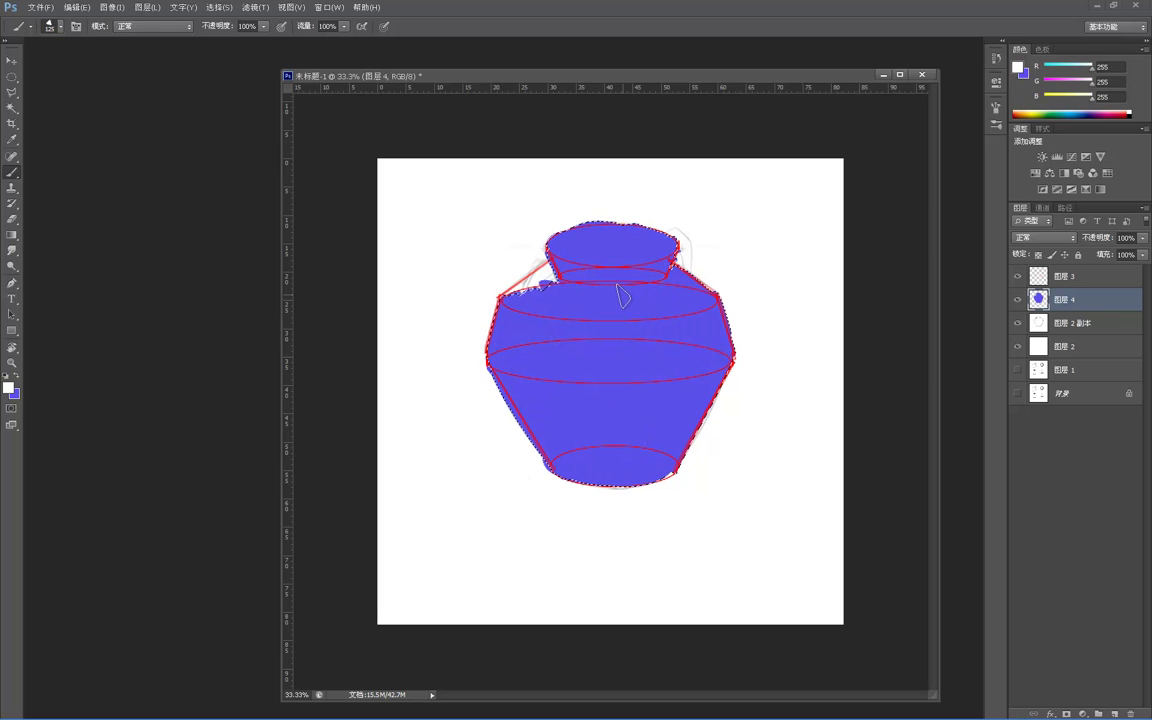
pyautogui.press('m')
pyautogui.click(699, 183)
# - Fill the gap at the jar's left shoulder with the sampled blue and erase the blue spilling outside its lower-left edge
pyautogui.press('b')
pyautogui.keyDown('alt'); pyautogui.click(559, 298); pyautogui.keyUp('alt')
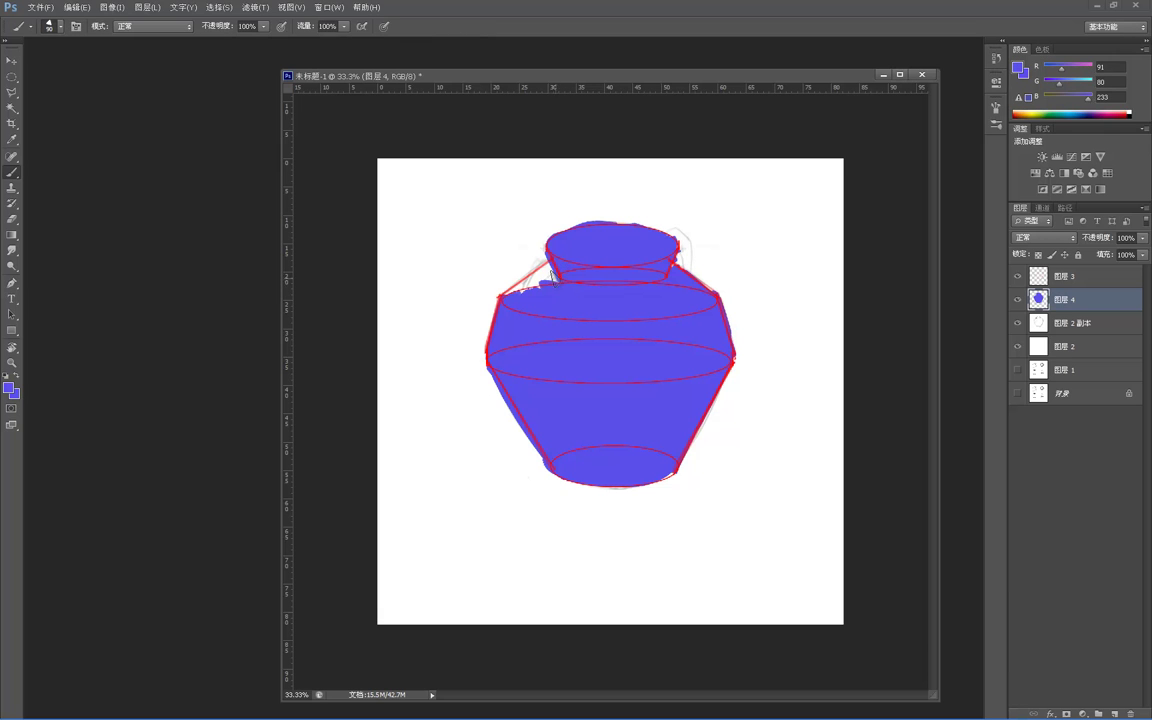
pyautogui.moveTo(552, 272); pyautogui.dragTo(511, 299)
pyautogui.press('e')
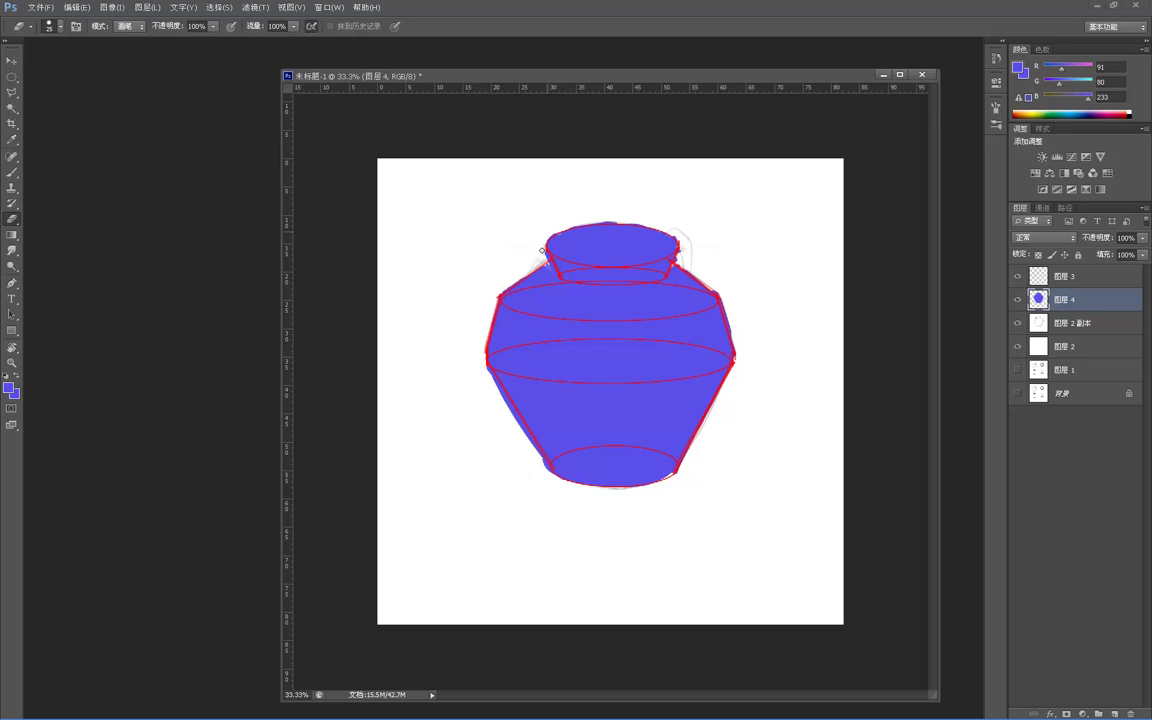
pyautogui.moveTo(501, 394); pyautogui.dragTo(541, 462)
pyautogui.moveTo(491, 384); pyautogui.dragTo(530, 442)
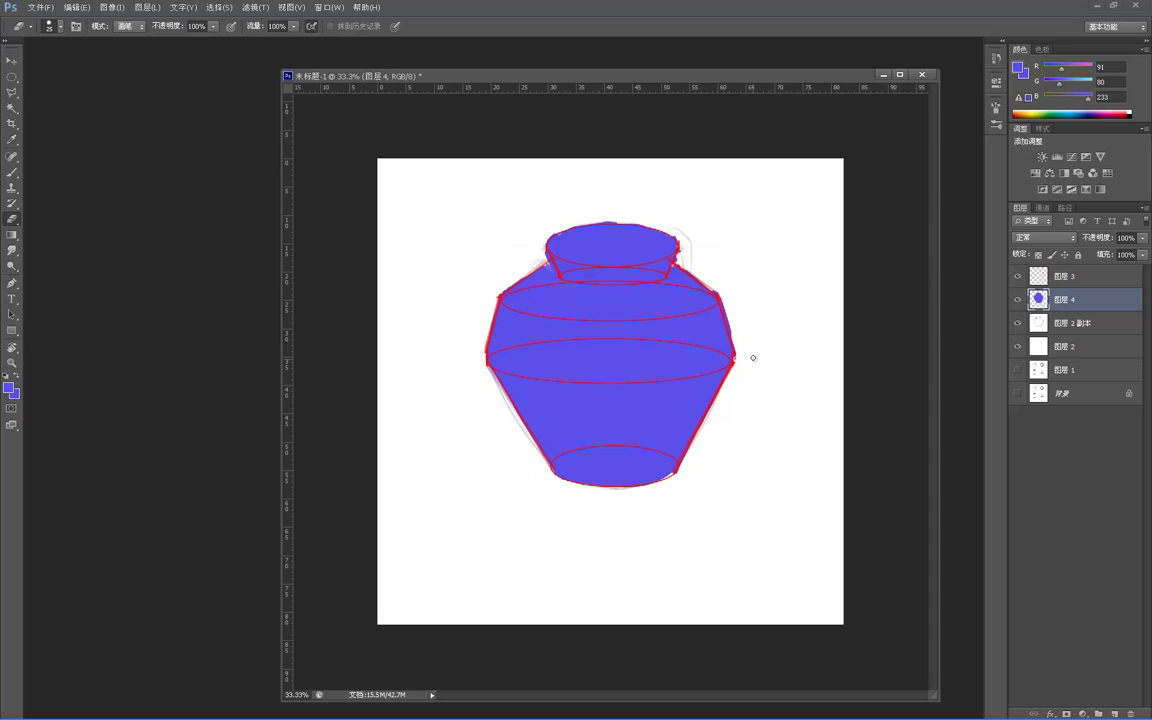
# - Set the foreground colour to turquoise (R 80, G 233, B 195) and paint the jar's mouth and neck with it
pyautogui.press('b')
pyautogui.click(11, 387)
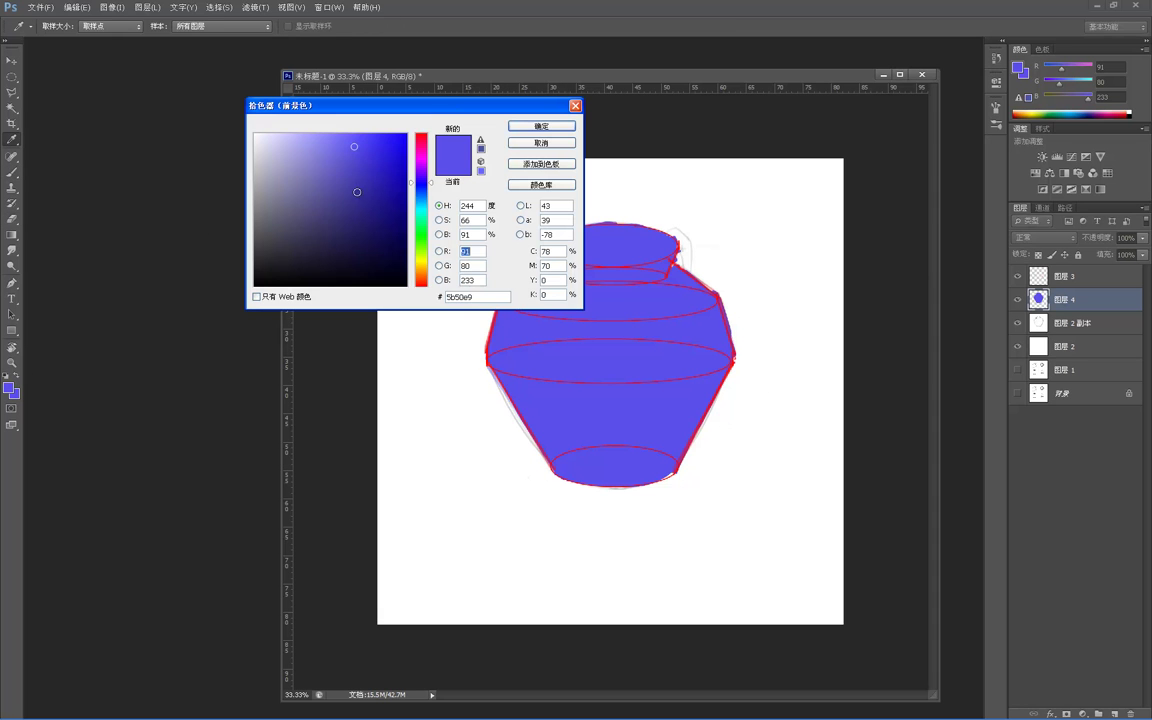
pyautogui.click(422, 215)
pyautogui.click(525, 126)
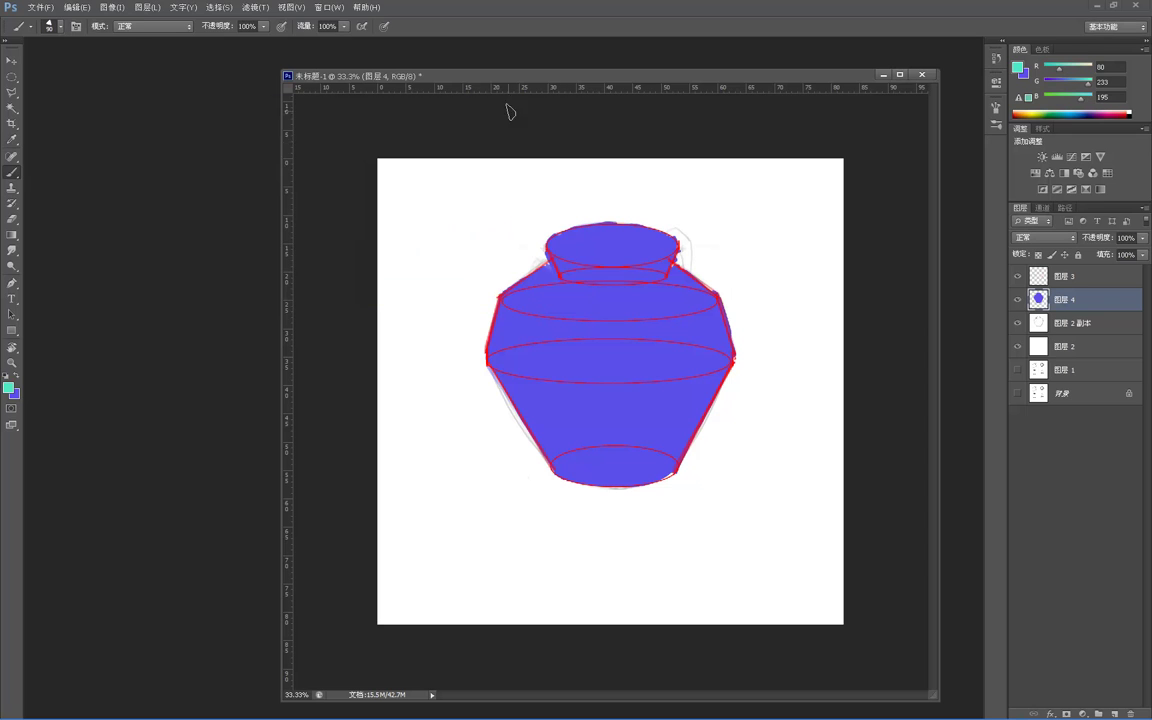
pyautogui.moveTo(596, 248)
pyautogui.mouseDown()
pyautogui.moveTo(640, 235)
pyautogui.moveTo(632, 250)
pyautogui.moveTo(594, 236)
pyautogui.moveTo(662, 242)
pyautogui.moveTo(558, 250)
pyautogui.mouseUp()
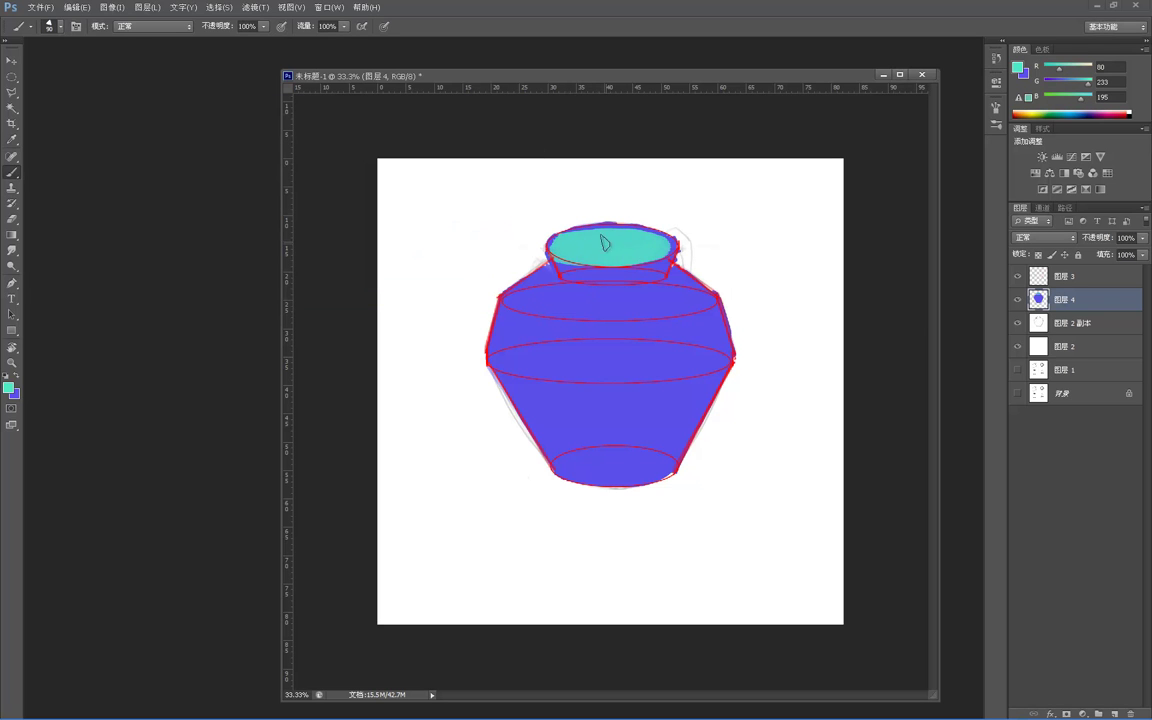
pyautogui.moveTo(553, 250)
pyautogui.mouseDown()
pyautogui.moveTo(614, 258)
pyautogui.moveTo(566, 262)
pyautogui.moveTo(620, 272)
pyautogui.moveTo(654, 259)
pyautogui.moveTo(637, 263)
pyautogui.moveTo(651, 246)
pyautogui.moveTo(646, 268)
pyautogui.moveTo(654, 257)
pyautogui.moveTo(657, 268)
pyautogui.moveTo(582, 246)
pyautogui.moveTo(636, 251)
pyautogui.moveTo(654, 236)
pyautogui.moveTo(564, 236)
pyautogui.moveTo(648, 238)
pyautogui.moveTo(641, 231)
pyautogui.moveTo(625, 228)
pyautogui.moveTo(651, 250)
pyautogui.moveTo(558, 247)
pyautogui.mouseUp()
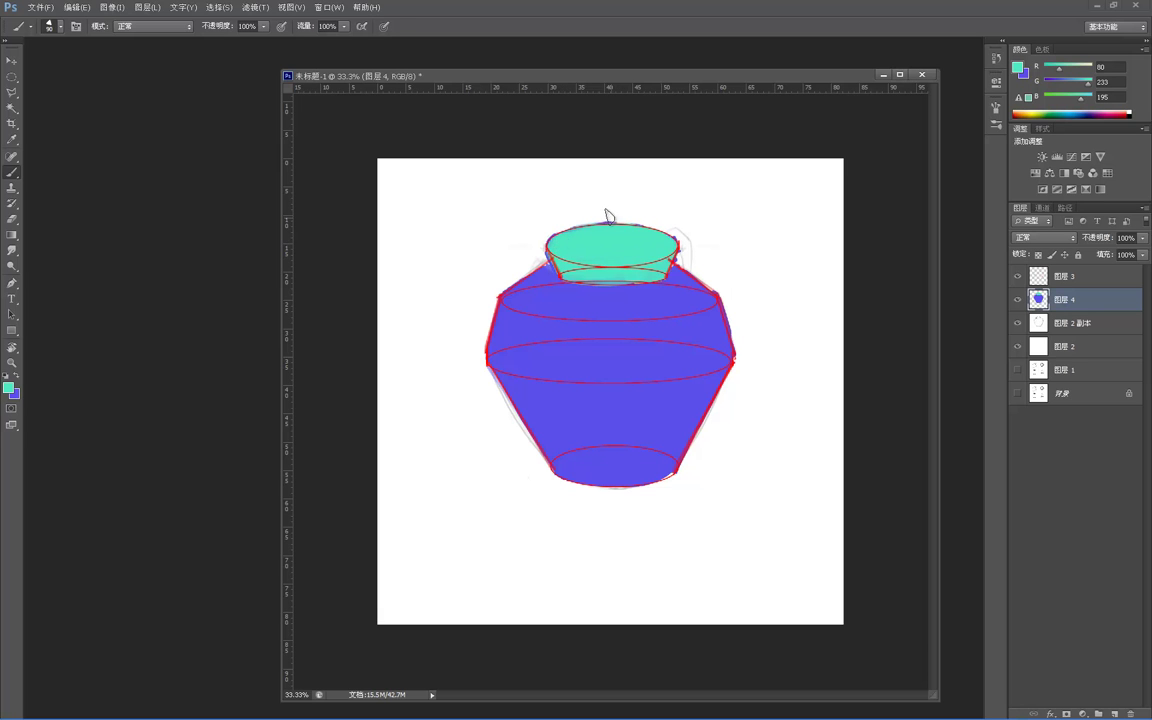
# - Erase stray blue around the rim and touch up the turquoise edge along the neck's base
pyautogui.press('e')
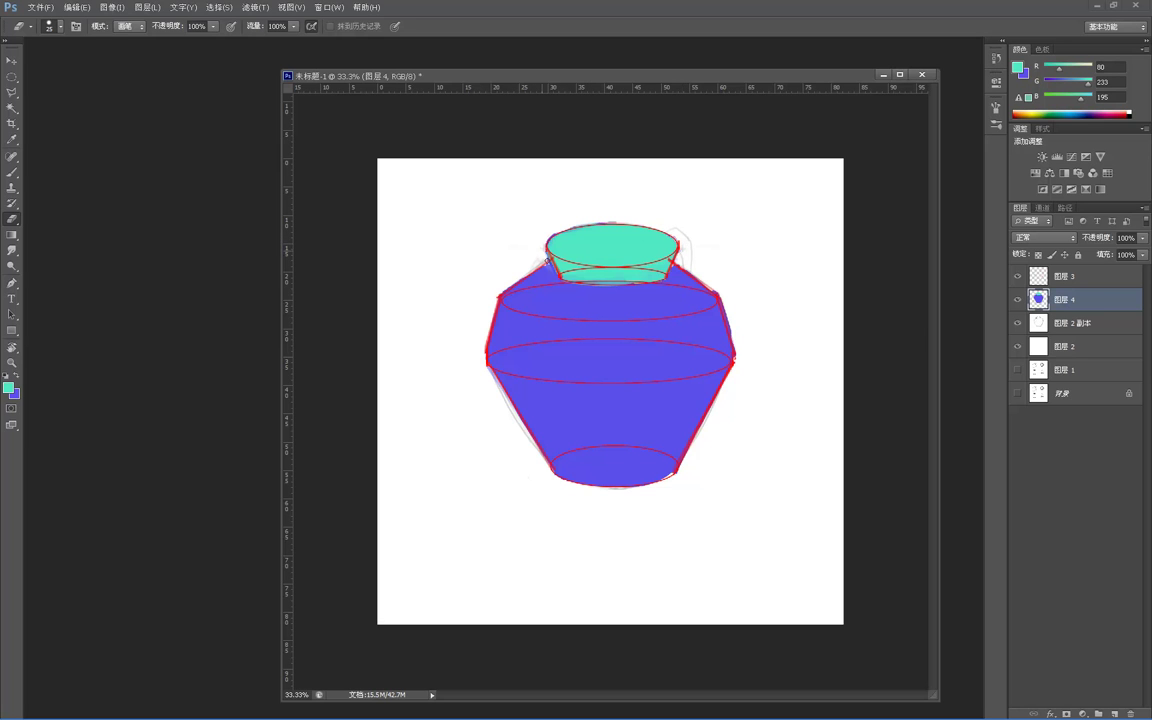
pyautogui.press('b')
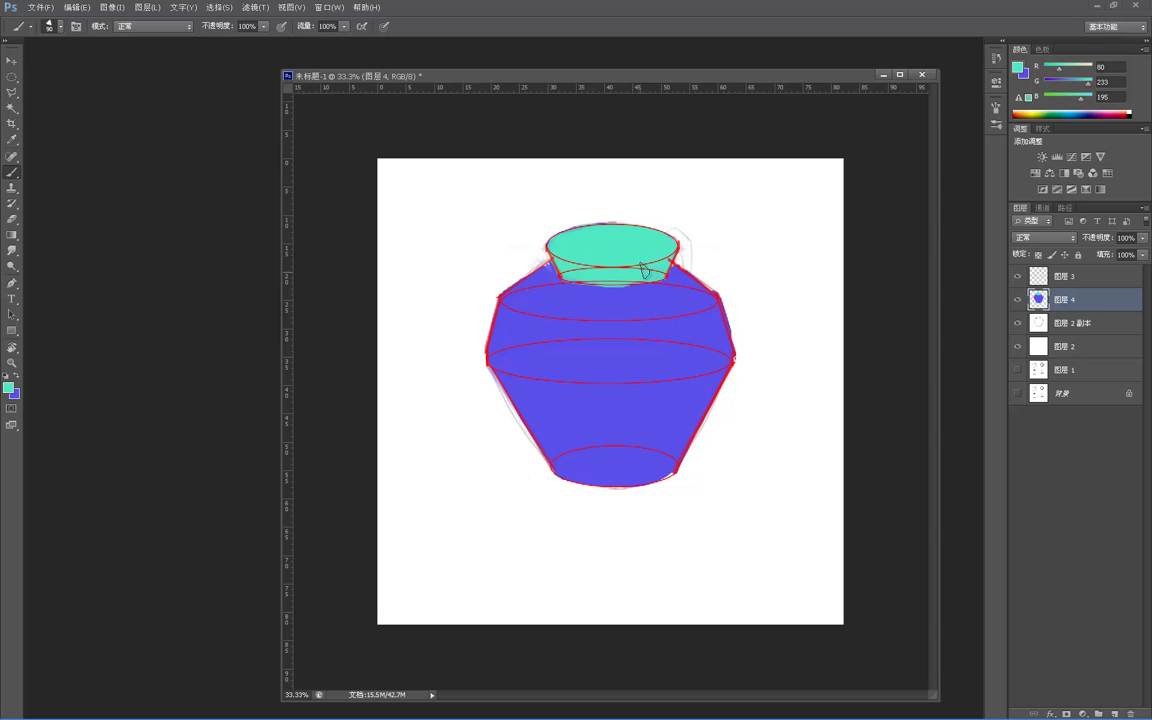
pyautogui.press('x')
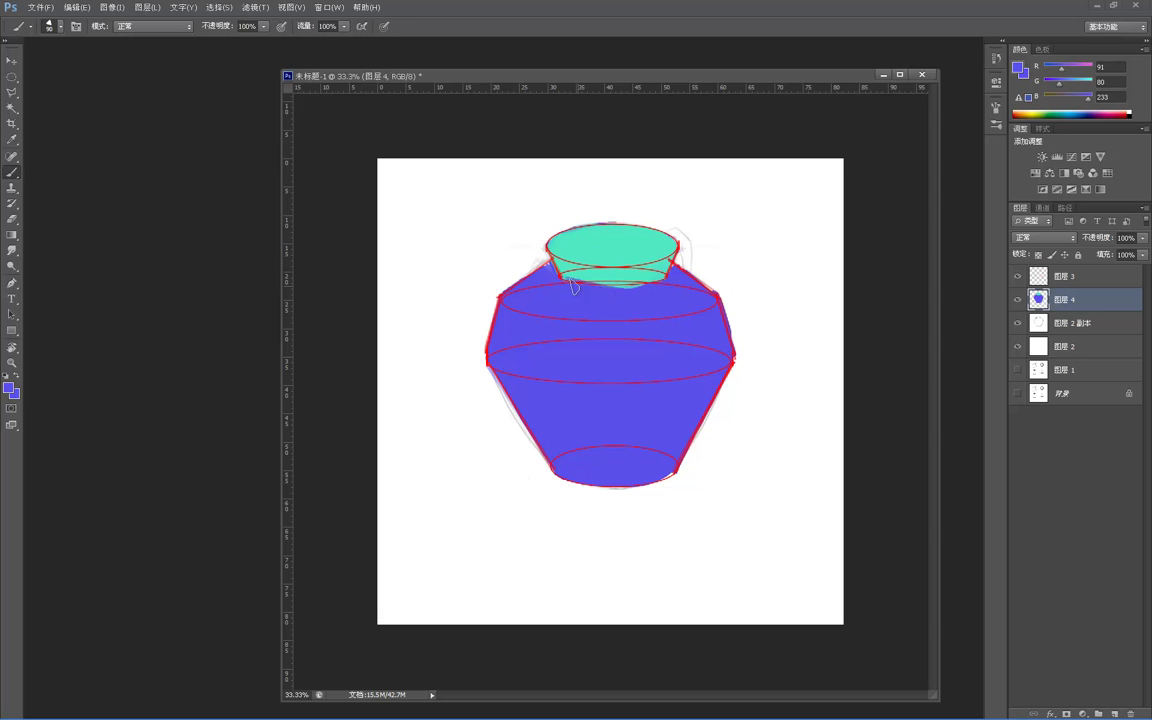
pyautogui.press('x')
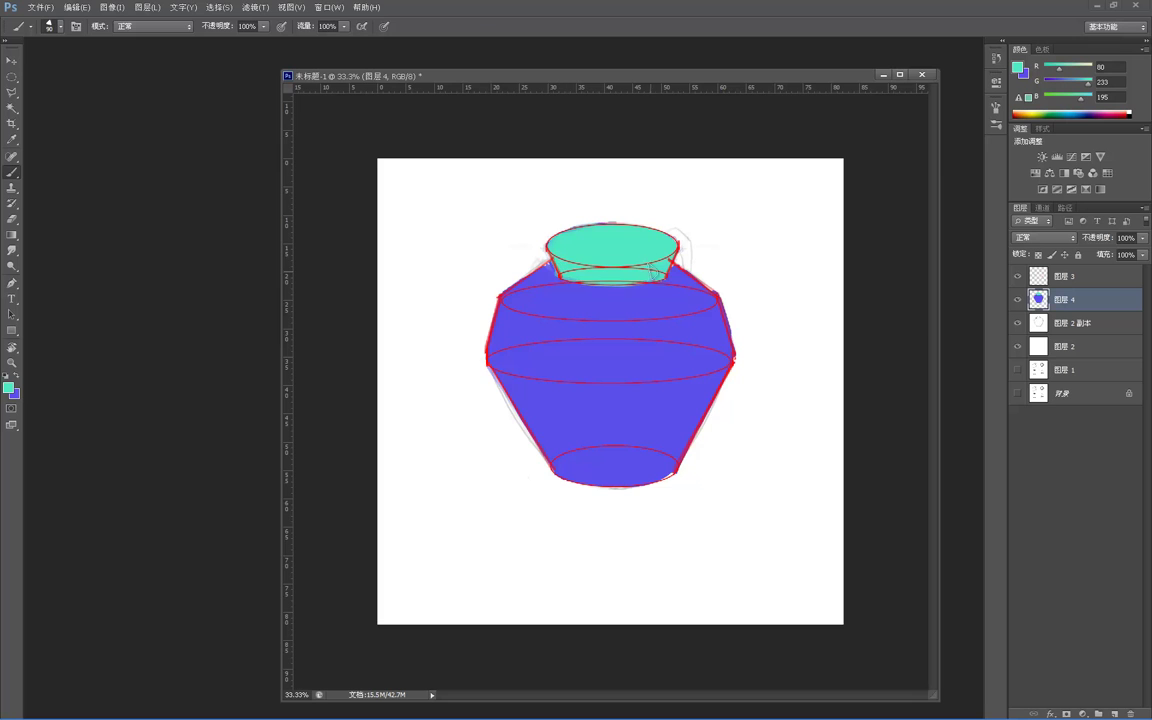
pyautogui.press('z')
pyautogui.keyDown('alt'); pyautogui.click(648, 159); pyautogui.keyUp('alt')
pyautogui.keyDown('alt'); pyautogui.click(648, 159); pyautogui.keyUp('alt')
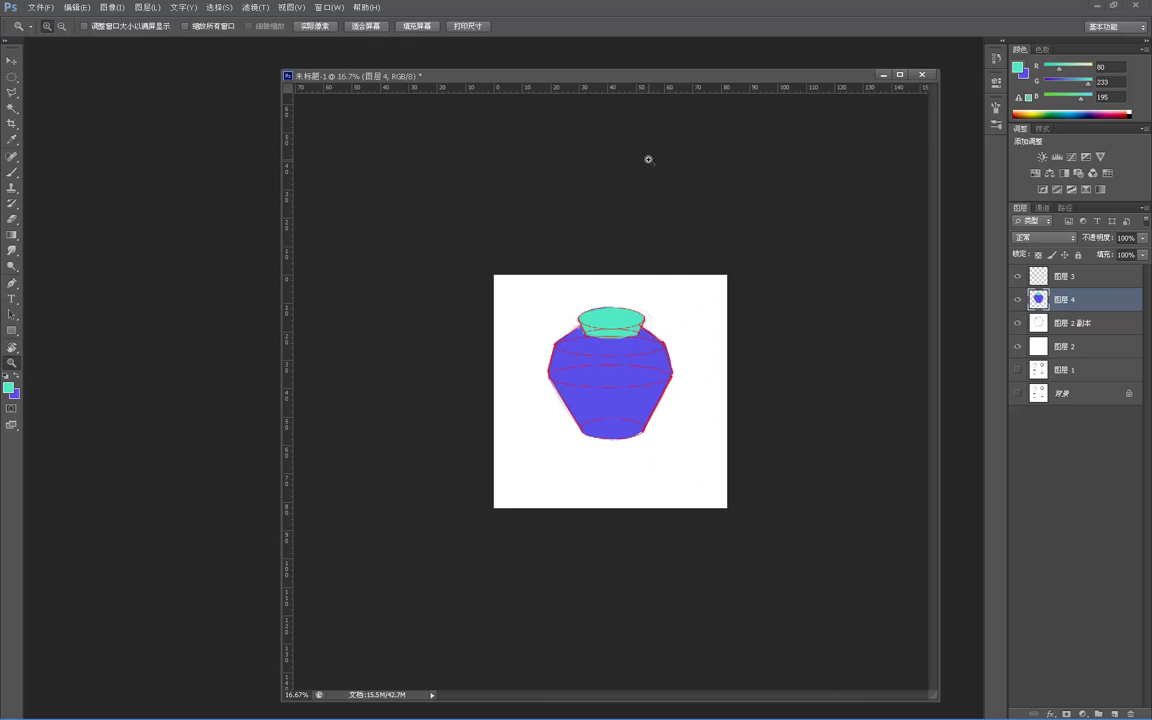
pyautogui.hotkey('ctrl', '+')
pyautogui.hotkey('ctrl', '+')
pyautogui.press('b')
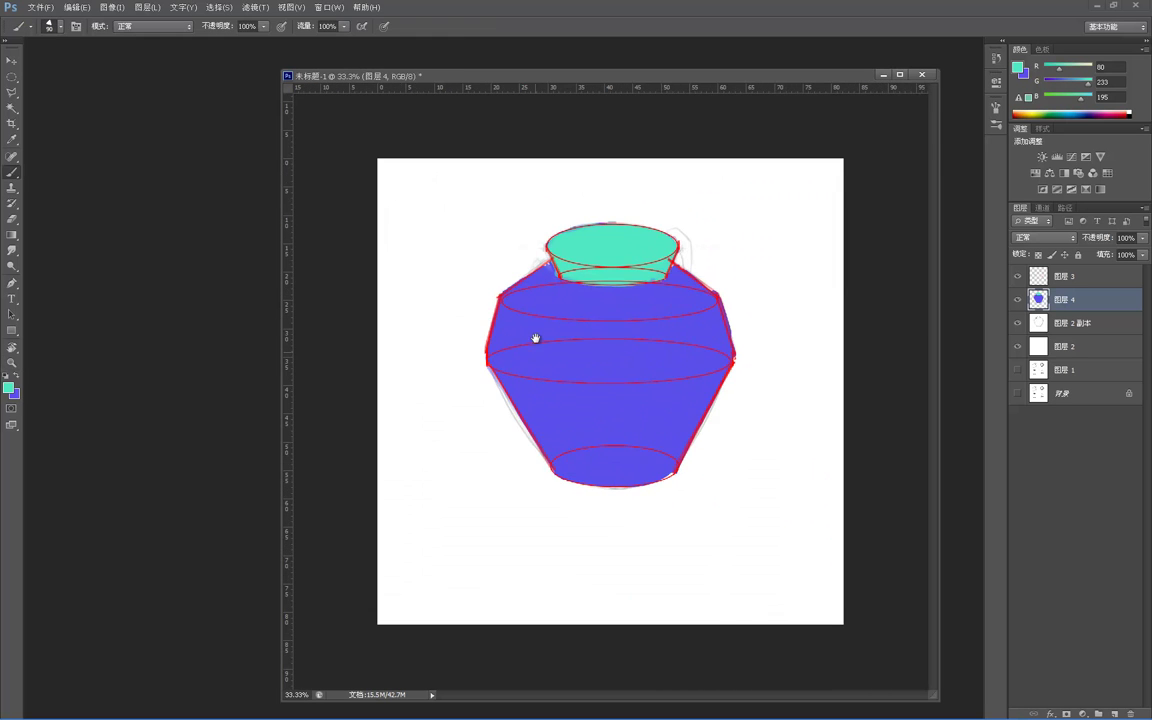
pyautogui.press('m')
pyautogui.moveTo(397, 207); pyautogui.dragTo(436, 471)
pyautogui.hotkey('ctrl', 'd')
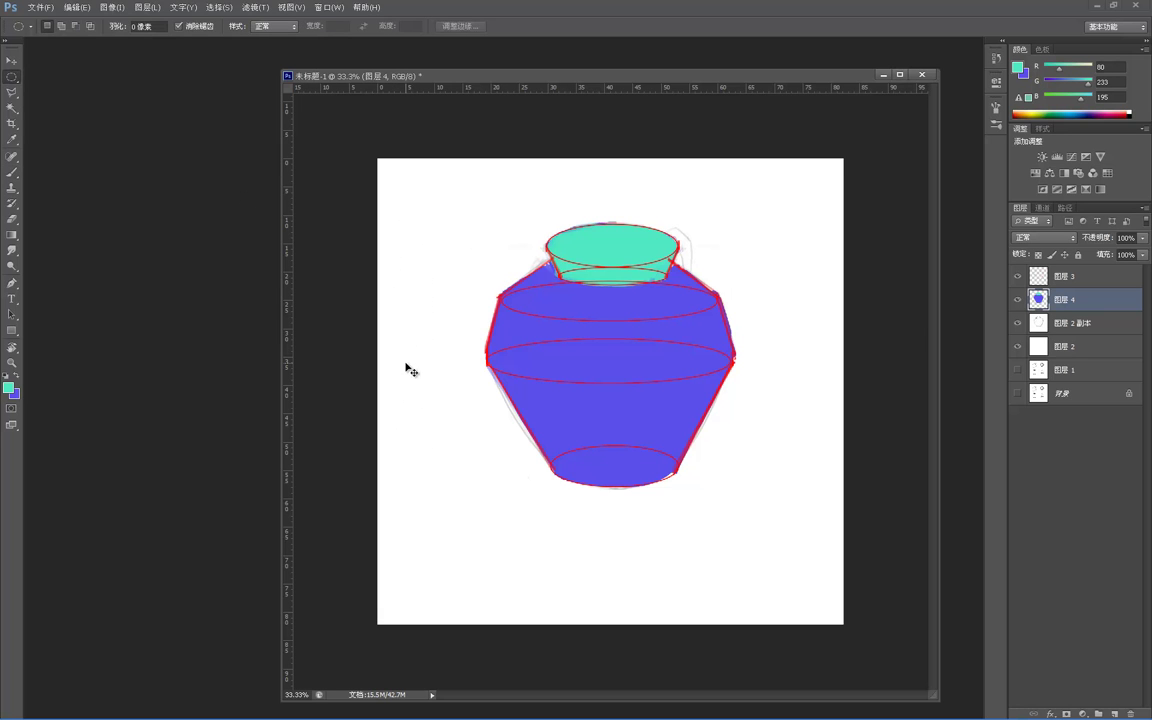
# - Sample the red of the construction lines and sketch small solids below the jar, including a cylinder and a downward-tapering cone section
pyautogui.click(13, 173)
pyautogui.keyDown('alt'); pyautogui.click(500, 297); pyautogui.keyUp('alt')
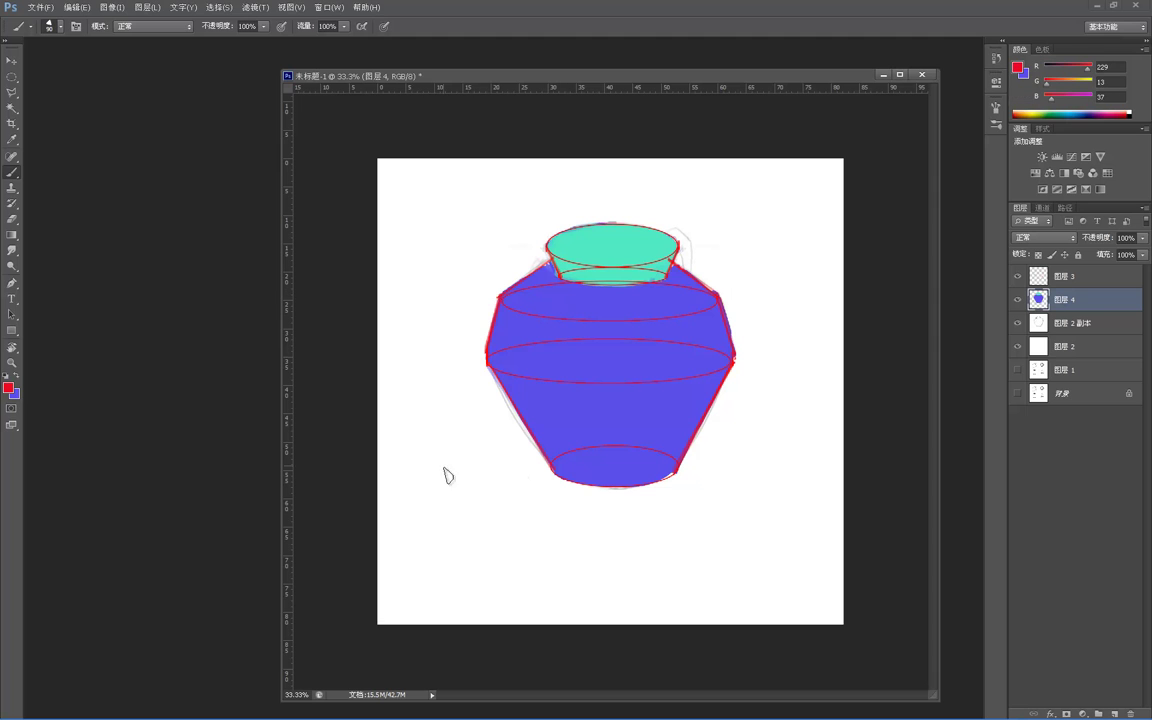
pyautogui.moveTo(432, 505); pyautogui.dragTo(432, 584)
pyautogui.moveTo(433, 503)
pyautogui.mouseDown()
pyautogui.moveTo(487, 500)
pyautogui.moveTo(450, 493)
pyautogui.moveTo(490, 508)
pyautogui.moveTo(490, 574)
pyautogui.mouseUp()
pyautogui.moveTo(557, 535)
pyautogui.mouseDown()
pyautogui.moveTo(530, 535)
pyautogui.moveTo(563, 573)
pyautogui.mouseUp()
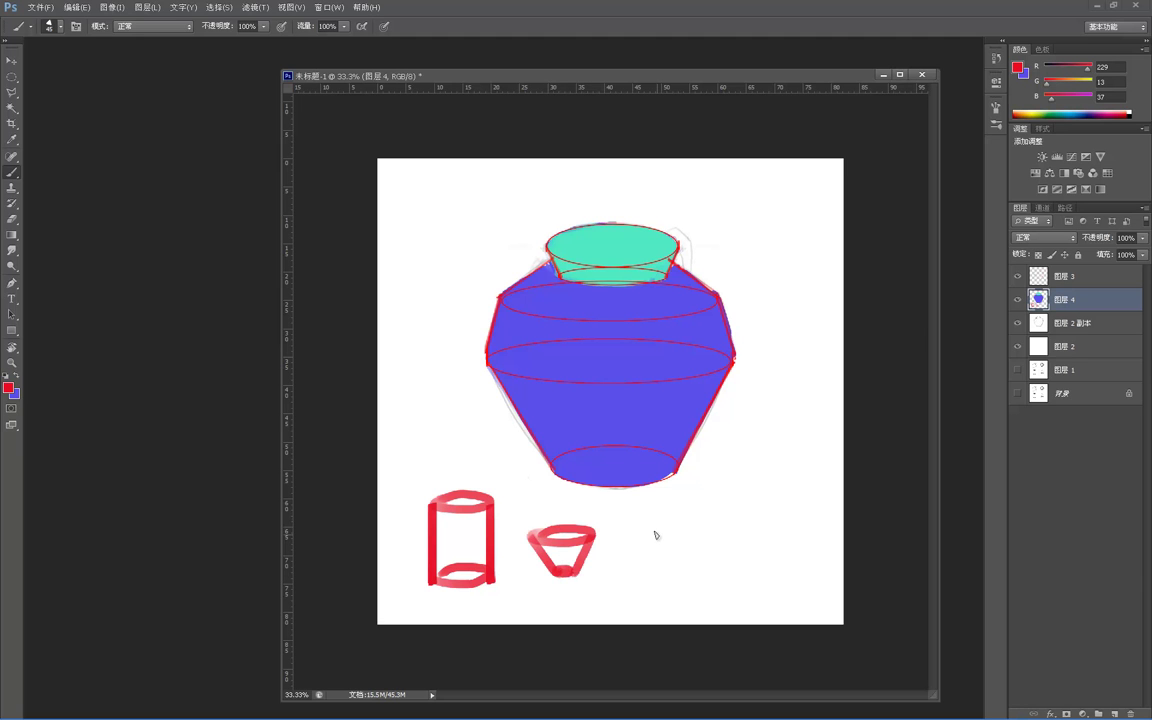
pyautogui.moveTo(651, 517)
pyautogui.mouseDown()
pyautogui.moveTo(642, 546)
pyautogui.moveTo(688, 518)
pyautogui.moveTo(704, 544)
pyautogui.mouseUp()
# - Hide the colour-block and red line layers, and restore the jar sketch layer 图层 2 副本 to 100% opacity
pyautogui.click(1019, 301)
pyautogui.click(1019, 277)
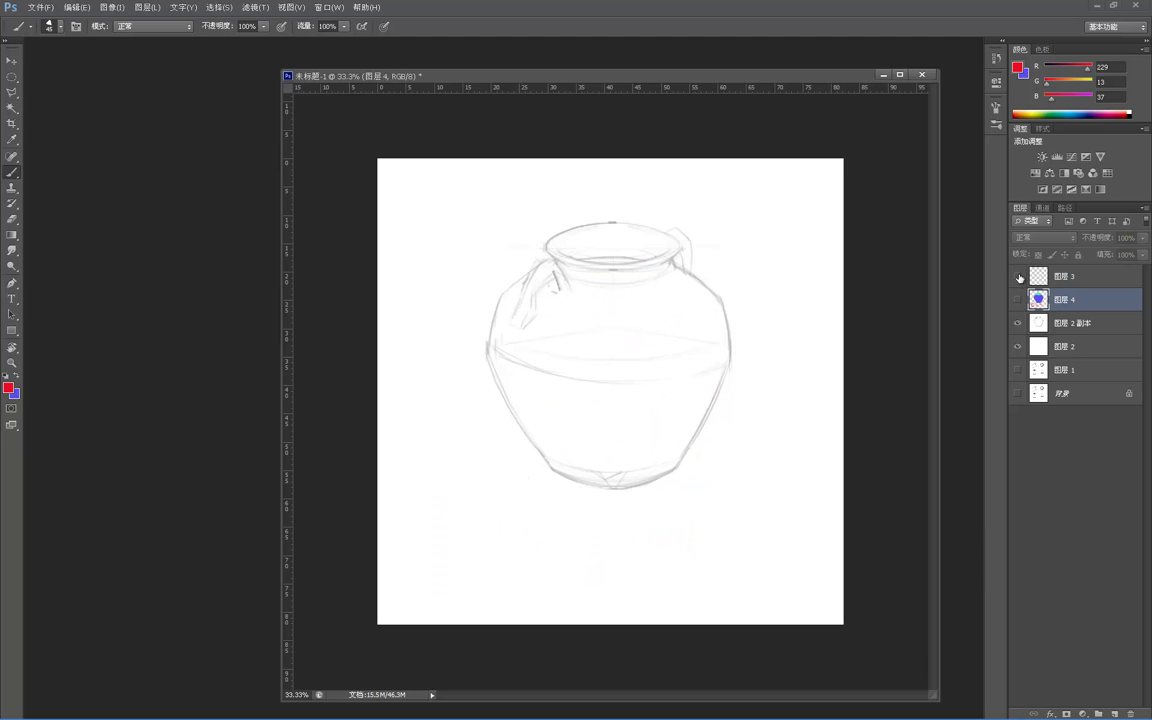
pyautogui.click(1019, 323)
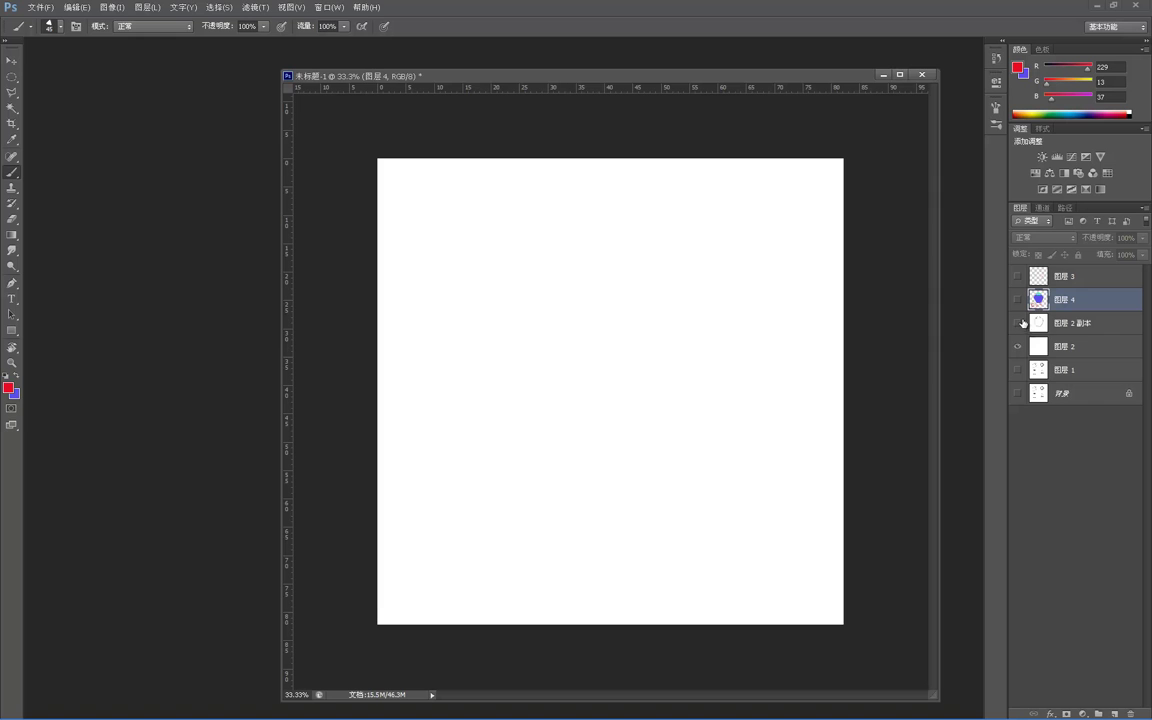
pyautogui.click(1019, 323)
pyautogui.click(1069, 324)
pyautogui.moveTo(1087, 241); pyautogui.dragTo(1137, 246)
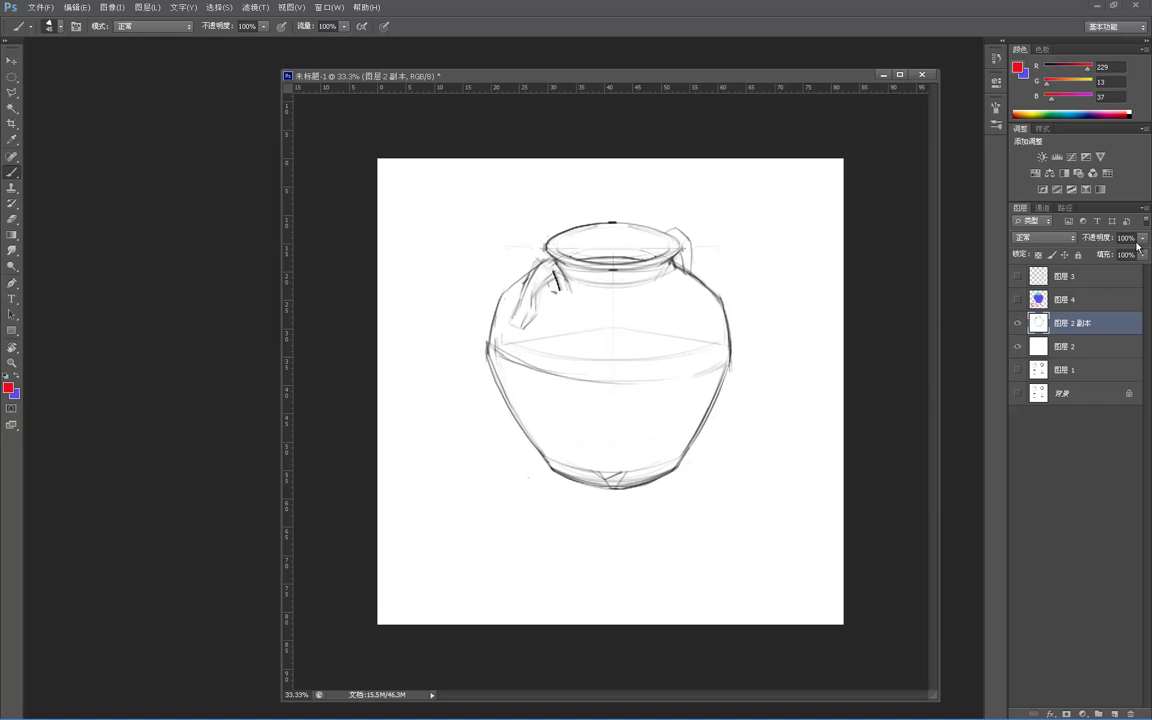
# - Sample a grey from the sketch and add a new layer directly above the jar sketch, undoing the trial stroke on it
pyautogui.keyDown('alt'); pyautogui.click(555, 271); pyautogui.keyUp('alt')
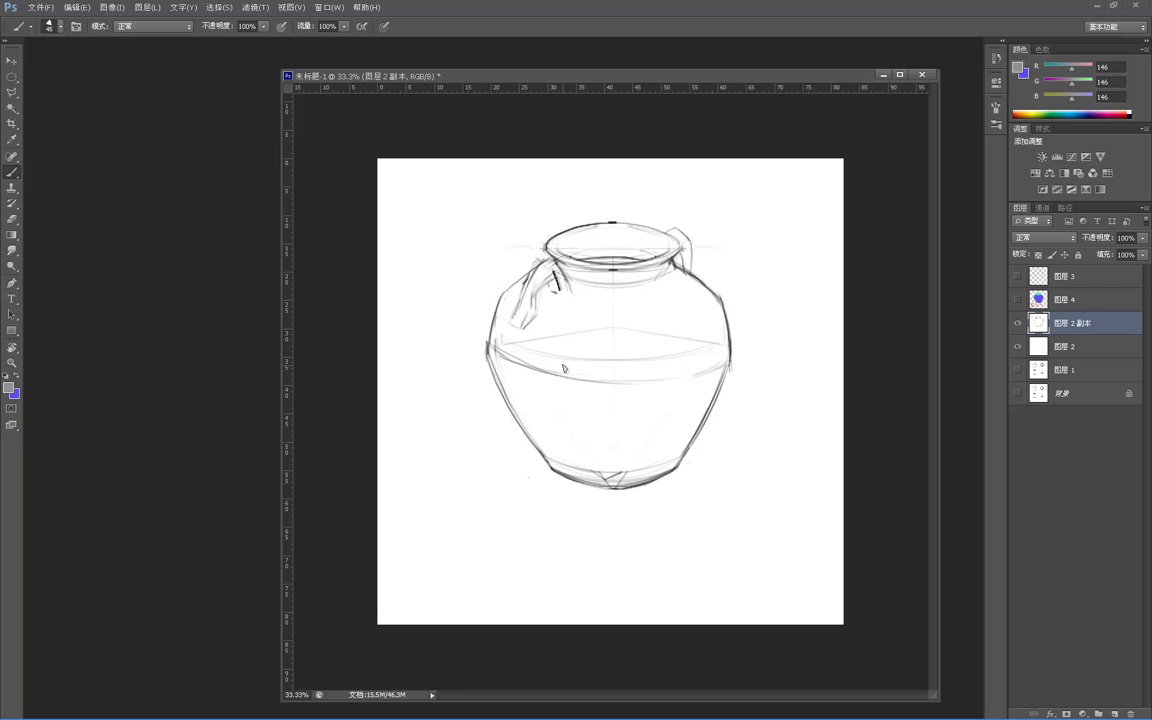
pyautogui.click(1064, 242)
pyautogui.click(1066, 276)
pyautogui.click(1116, 713)
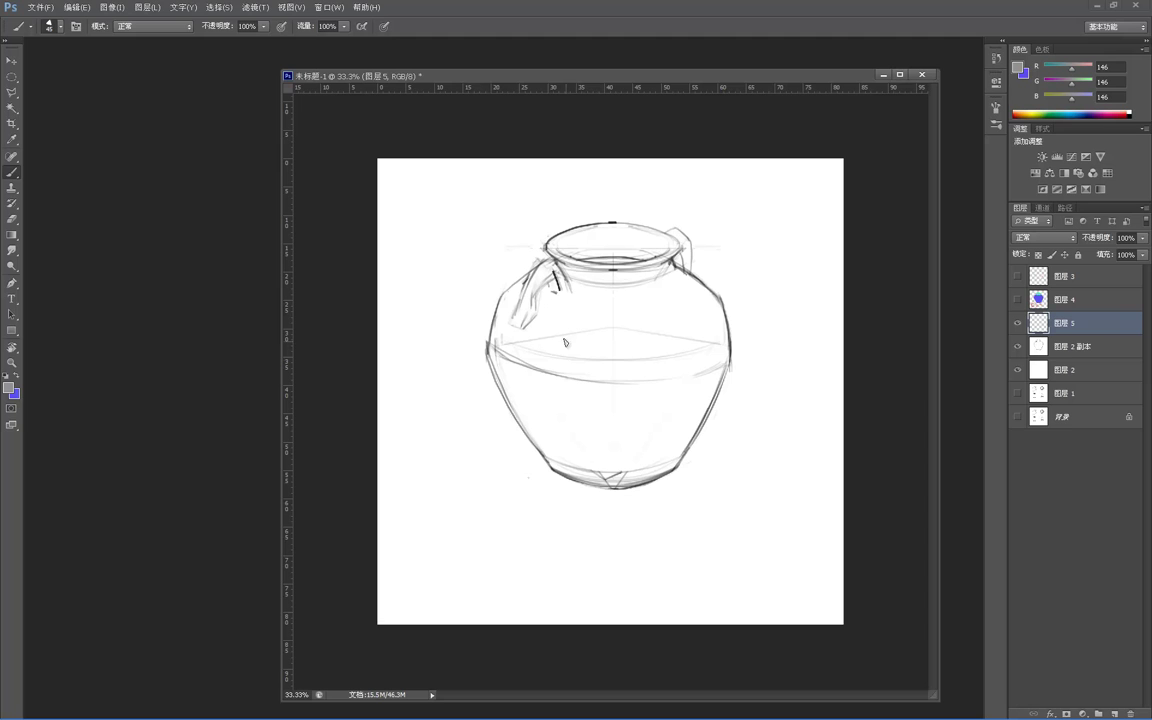
pyautogui.moveTo(571, 347); pyautogui.dragTo(559, 386)
pyautogui.hotkey('ctrl', 'z')
# - Shade the jar's left side with dark grey (R 40, G 40, B 40) and move the shading layer beneath the sketch layer
pyautogui.keyDown('alt'); pyautogui.click(528, 262); pyautogui.keyUp('alt')
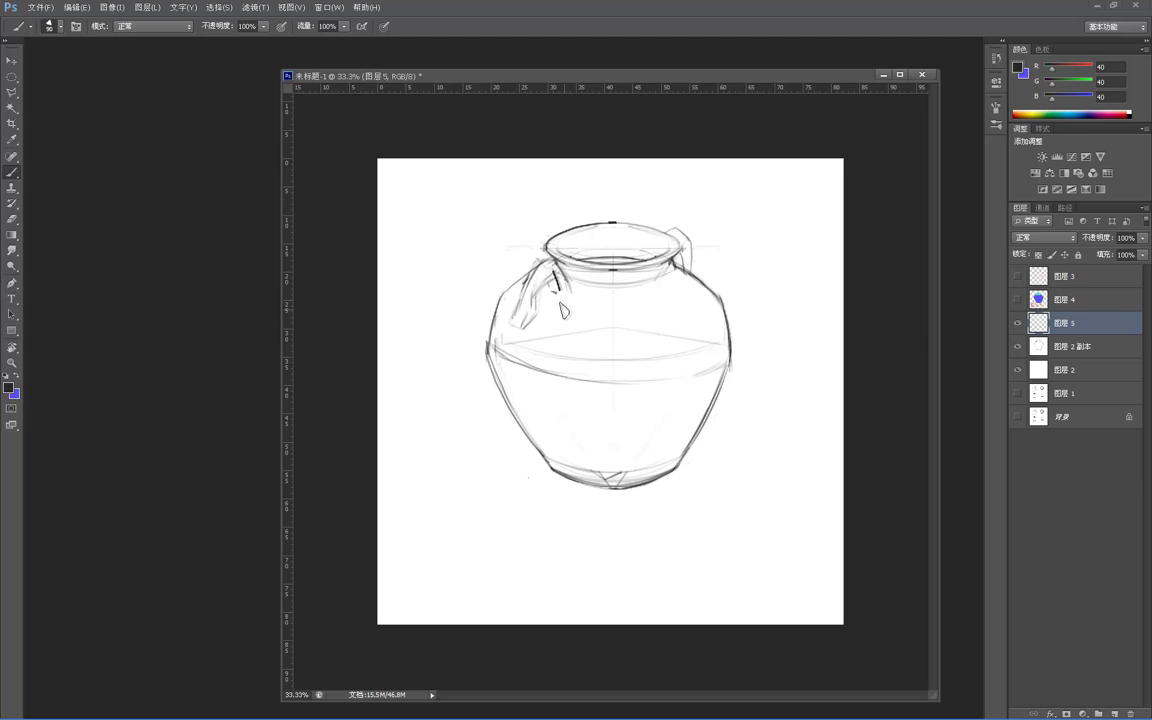
pyautogui.moveTo(555, 327)
pyautogui.mouseDown()
pyautogui.moveTo(522, 362)
pyautogui.moveTo(527, 319)
pyautogui.moveTo(515, 351)
pyautogui.moveTo(513, 303)
pyautogui.moveTo(497, 353)
pyautogui.moveTo(503, 367)
pyautogui.moveTo(513, 355)
pyautogui.moveTo(556, 423)
pyautogui.moveTo(556, 368)
pyautogui.moveTo(551, 398)
pyautogui.moveTo(505, 356)
pyautogui.moveTo(513, 386)
pyautogui.moveTo(560, 425)
pyautogui.mouseUp()
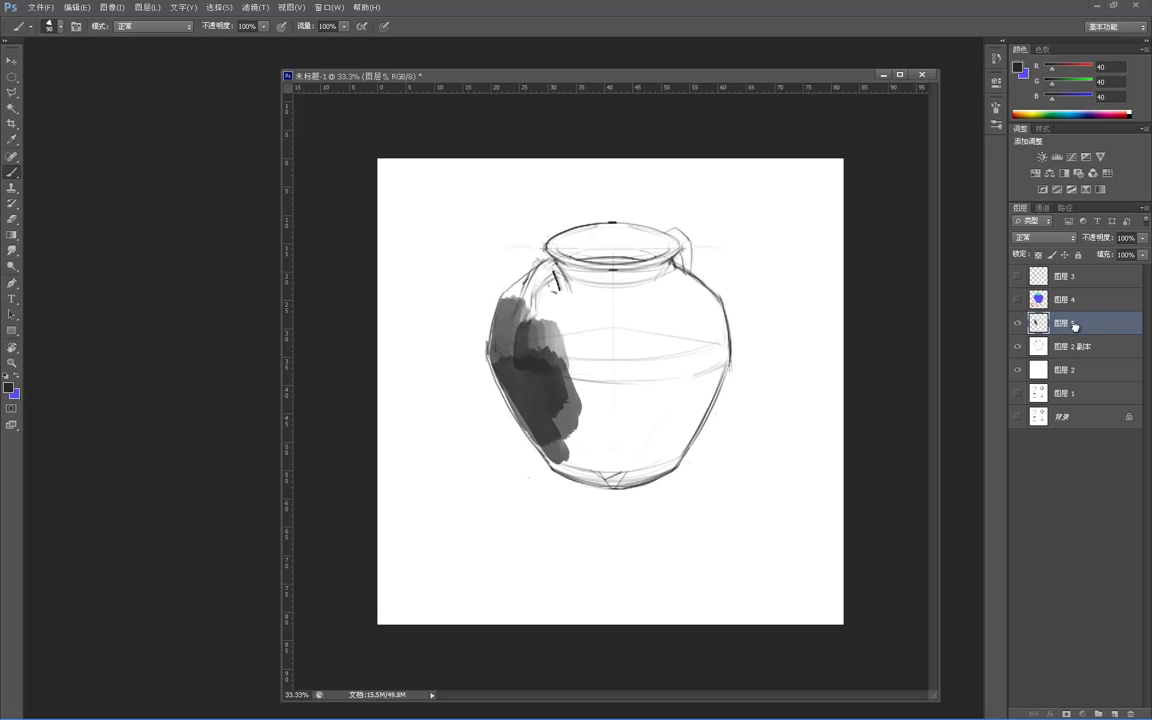
pyautogui.moveTo(1074, 326); pyautogui.dragTo(1080, 357)
# - Deepen the left-side shadow with a sampled dark grey and extend it toward the jar's centre with a mid-grey (R 104, G 104, B 104)
pyautogui.keyDown('alt'); pyautogui.click(527, 380); pyautogui.keyUp('alt')
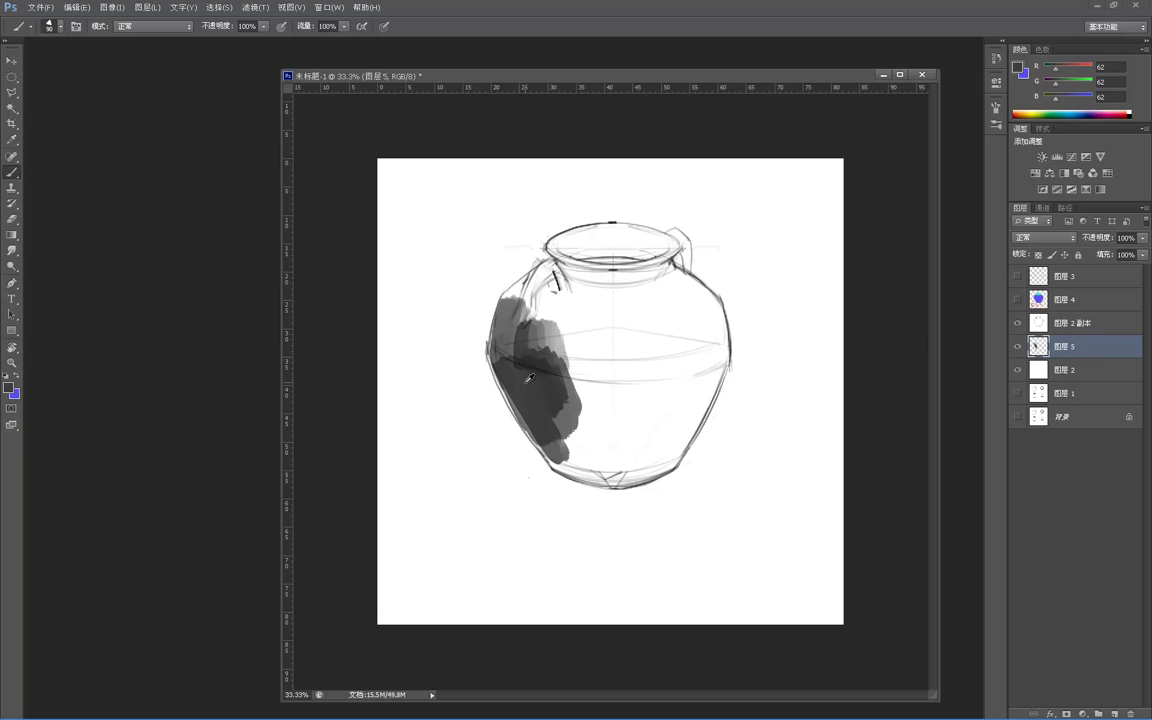
pyautogui.moveTo(502, 364); pyautogui.dragTo(566, 460)
pyautogui.keyDown('alt'); pyautogui.click(574, 420); pyautogui.keyUp('alt')
pyautogui.moveTo(567, 340)
pyautogui.mouseDown()
pyautogui.moveTo(588, 422)
pyautogui.moveTo(608, 412)
pyautogui.mouseUp()
# - Choose the textured 141 px brush tip and block in the jar's lower body with mid-grey (R 104, G 104, B 104)
pyautogui.rightClick(602, 404)
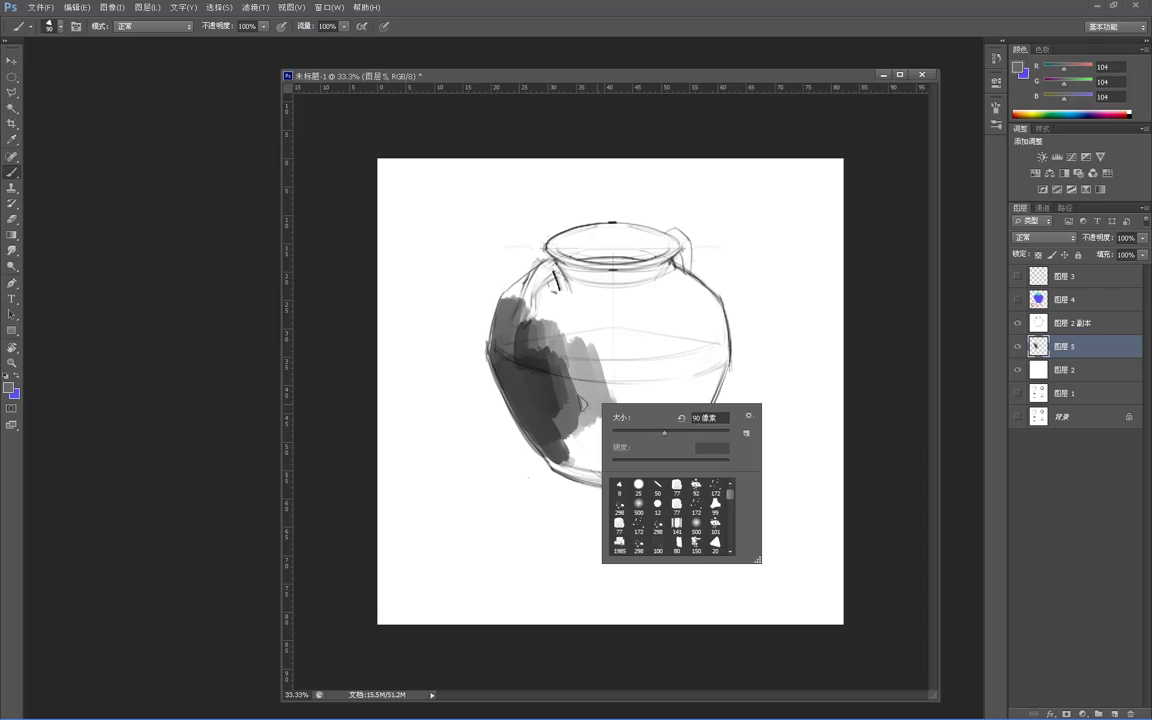
pyautogui.click(682, 524)
pyautogui.moveTo(662, 356); pyautogui.dragTo(657, 409)
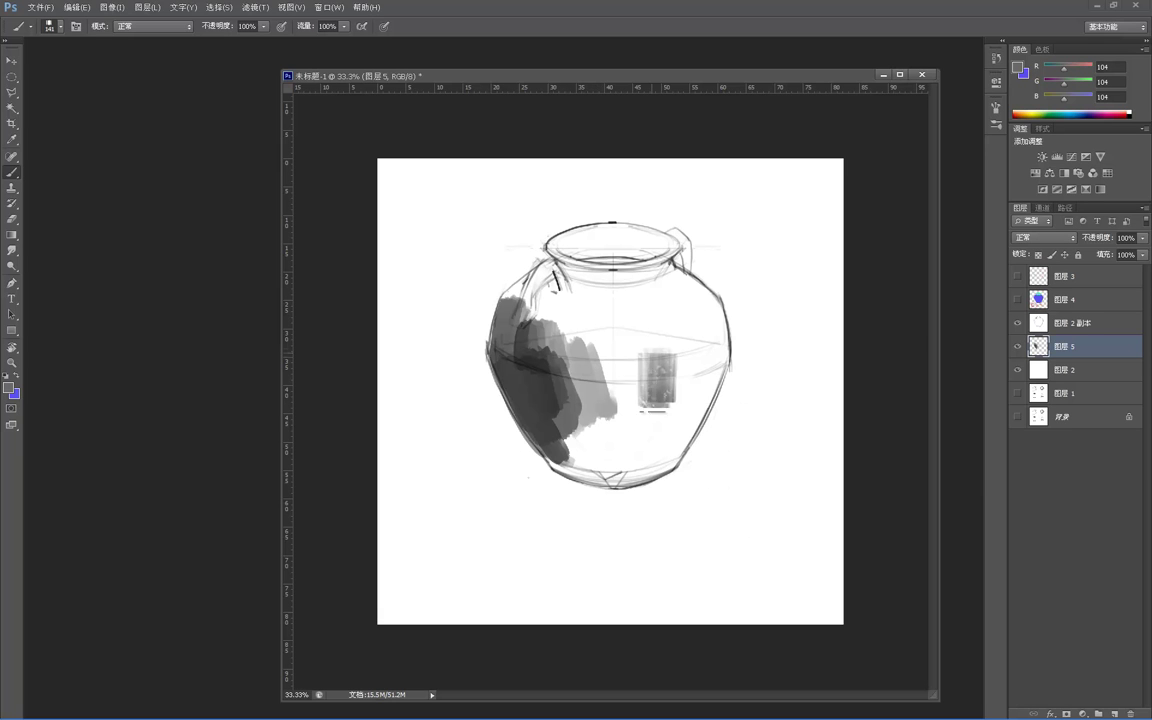
pyautogui.moveTo(633, 341); pyautogui.dragTo(641, 402)
pyautogui.moveTo(586, 350)
pyautogui.mouseDown()
pyautogui.moveTo(602, 419)
pyautogui.moveTo(583, 454)
pyautogui.mouseUp()
pyautogui.moveTo(548, 360)
pyautogui.mouseDown()
pyautogui.moveTo(578, 458)
pyautogui.moveTo(542, 411)
pyautogui.moveTo(562, 452)
pyautogui.mouseUp()
pyautogui.moveTo(545, 400)
pyautogui.mouseDown()
pyautogui.moveTo(572, 464)
pyautogui.moveTo(600, 442)
pyautogui.moveTo(638, 475)
pyautogui.mouseUp()
pyautogui.moveTo(658, 424)
pyautogui.mouseDown()
pyautogui.moveTo(651, 473)
pyautogui.moveTo(664, 468)
pyautogui.mouseUp()
pyautogui.moveTo(690, 410)
pyautogui.mouseDown()
pyautogui.moveTo(664, 461)
pyautogui.moveTo(684, 462)
pyautogui.mouseUp()
pyautogui.moveTo(706, 366)
pyautogui.mouseDown()
pyautogui.moveTo(700, 400)
pyautogui.moveTo(688, 396)
pyautogui.mouseUp()
pyautogui.moveTo(680, 343)
pyautogui.mouseDown()
pyautogui.moveTo(672, 398)
pyautogui.moveTo(575, 360)
pyautogui.moveTo(548, 375)
pyautogui.moveTo(520, 345)
pyautogui.moveTo(505, 400)
pyautogui.moveTo(470, 360)
pyautogui.mouseUp()
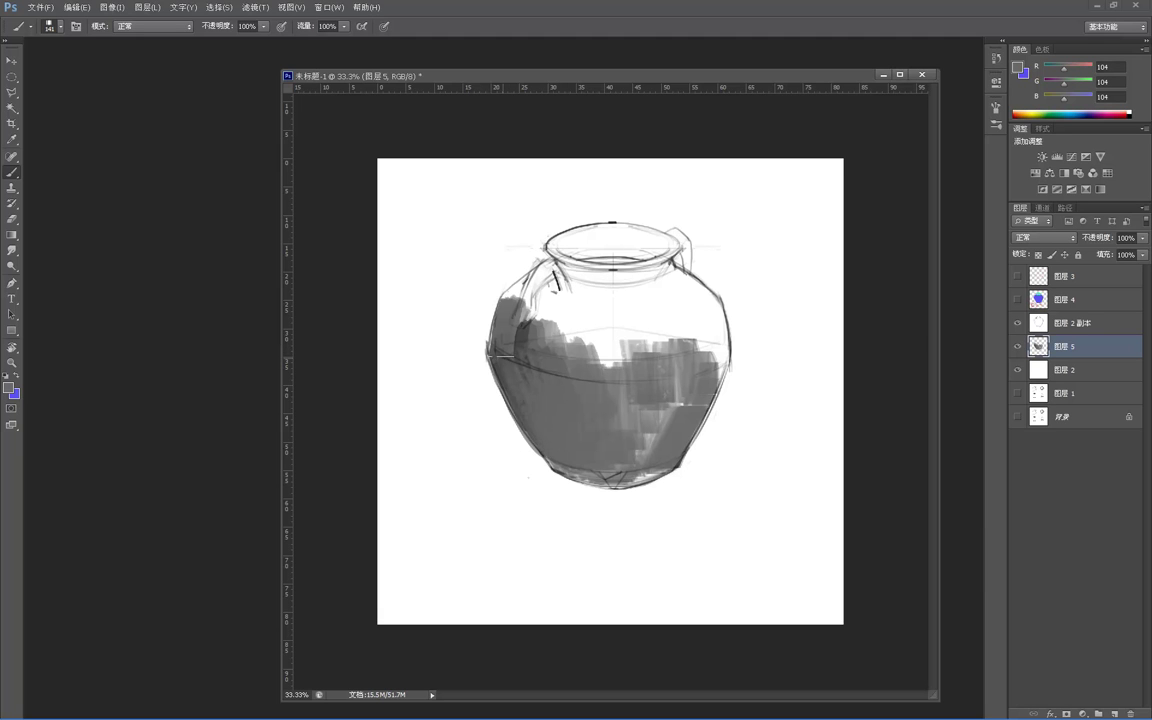
# - Extend the mid-grey to the jar's base and over its left shoulder up to the handle and neck
pyautogui.moveTo(565, 470); pyautogui.dragTo(600, 478)
pyautogui.moveTo(620, 390); pyautogui.dragTo(623, 428)
pyautogui.moveTo(628, 300)
pyautogui.mouseDown()
pyautogui.moveTo(625, 372)
pyautogui.moveTo(578, 300)
pyautogui.moveTo(490, 290)
pyautogui.moveTo(537, 328)
pyautogui.moveTo(533, 288)
pyautogui.moveTo(577, 268)
pyautogui.mouseUp()
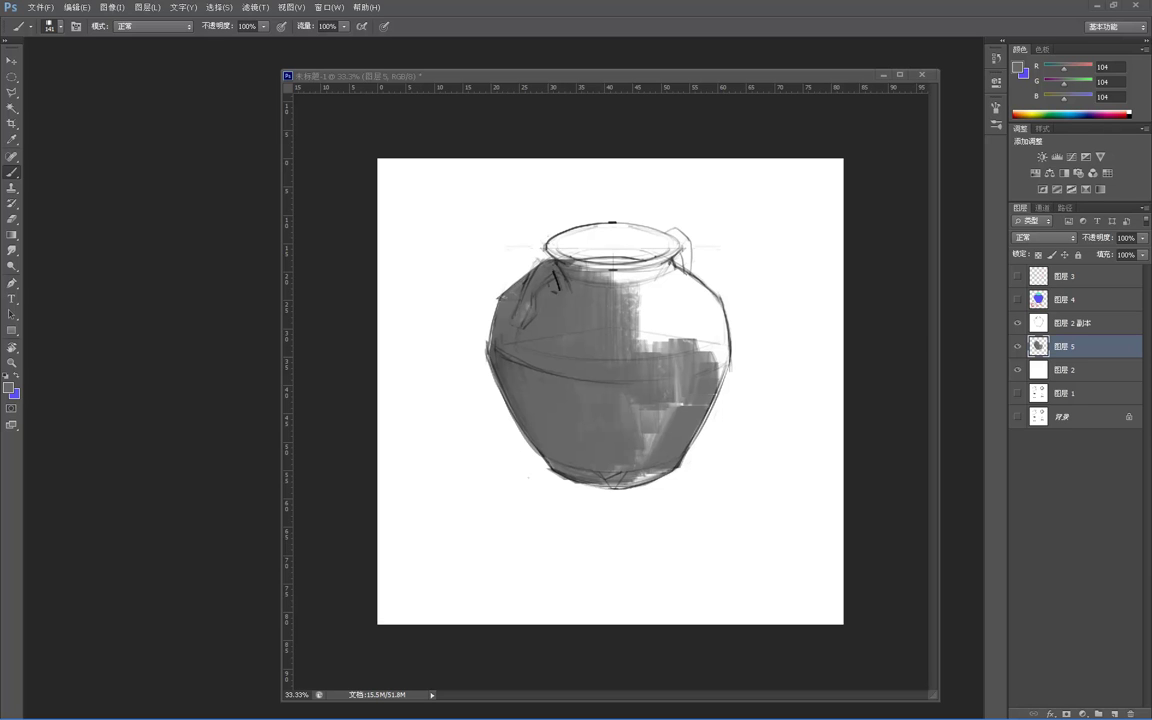
pyautogui.moveTo(528, 297); pyautogui.dragTo(512, 327)
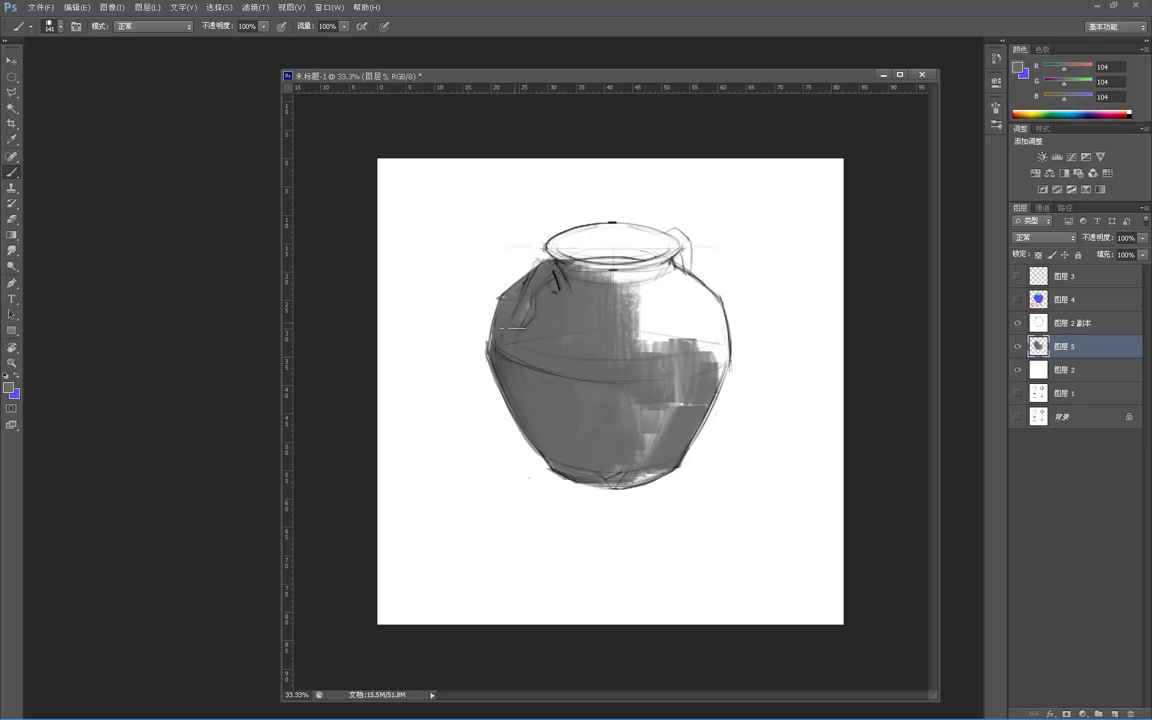
# - Cover the jar's upper centre and right shoulder out to the contour with sampled mid-grey
pyautogui.keyDown('alt'); pyautogui.click(555, 278); pyautogui.keyUp('alt')
pyautogui.keyDown('alt'); pyautogui.click(612, 309); pyautogui.keyUp('alt')
pyautogui.moveTo(622, 325)
pyautogui.mouseDown()
pyautogui.moveTo(624, 289)
pyautogui.moveTo(646, 338)
pyautogui.moveTo(668, 338)
pyautogui.mouseUp()
pyautogui.moveTo(657, 280)
pyautogui.mouseDown()
pyautogui.moveTo(698, 352)
pyautogui.moveTo(706, 346)
pyautogui.mouseUp()
pyautogui.moveTo(661, 283); pyautogui.dragTo(707, 327)
pyautogui.moveTo(664, 277); pyautogui.dragTo(709, 313)
pyautogui.moveTo(666, 269)
pyautogui.mouseDown()
pyautogui.moveTo(718, 305)
pyautogui.moveTo(713, 350)
pyautogui.mouseUp()
pyautogui.moveTo(711, 310); pyautogui.dragTo(717, 353)
pyautogui.moveTo(715, 304); pyautogui.dragTo(723, 354)
pyautogui.moveTo(720, 306); pyautogui.dragTo(724, 357)
pyautogui.moveTo(642, 326)
pyautogui.mouseDown()
pyautogui.moveTo(658, 370)
pyautogui.moveTo(602, 280)
pyautogui.moveTo(595, 324)
pyautogui.mouseUp()
# - Even out the lower right side and base of the jar with sampled grey (R 109, G 109, B 109)
pyautogui.keyDown('alt'); pyautogui.click(686, 303); pyautogui.keyUp('alt')
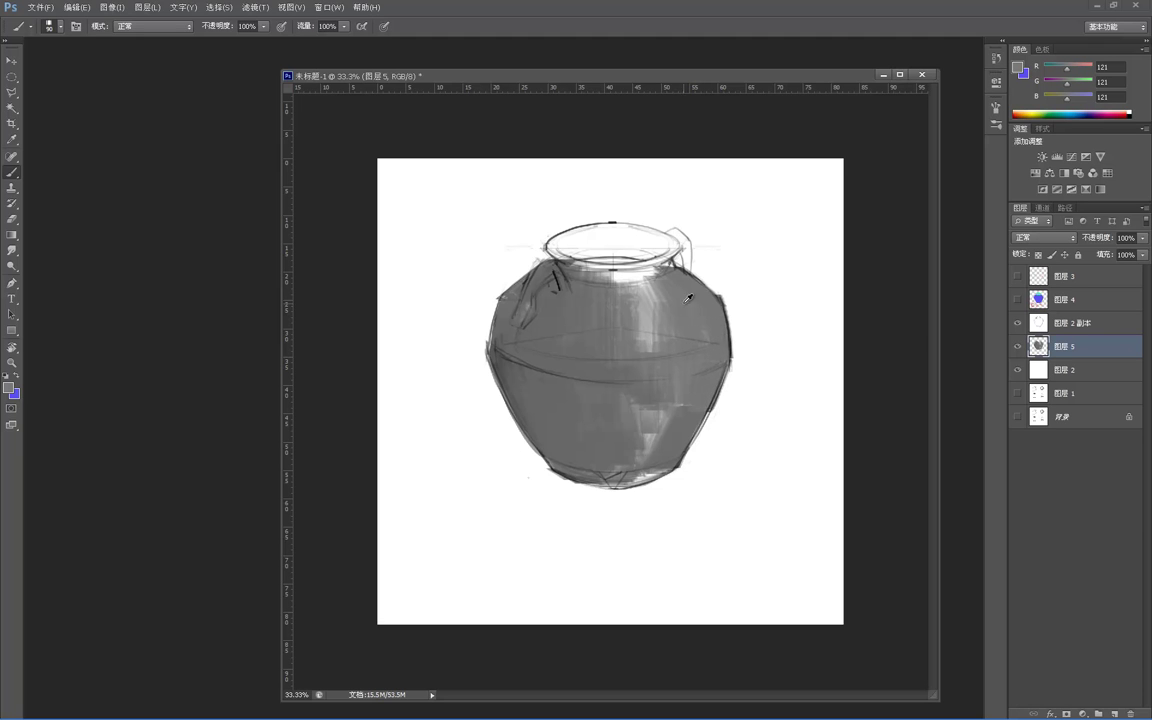
pyautogui.keyDown('alt'); pyautogui.click(690, 398); pyautogui.keyUp('alt')
pyautogui.moveTo(686, 406)
pyautogui.mouseDown()
pyautogui.moveTo(661, 388)
pyautogui.moveTo(649, 462)
pyautogui.mouseUp()
pyautogui.moveTo(654, 422)
pyautogui.mouseDown()
pyautogui.moveTo(637, 484)
pyautogui.moveTo(656, 437)
pyautogui.mouseUp()
pyautogui.moveTo(620, 481); pyautogui.dragTo(652, 475)
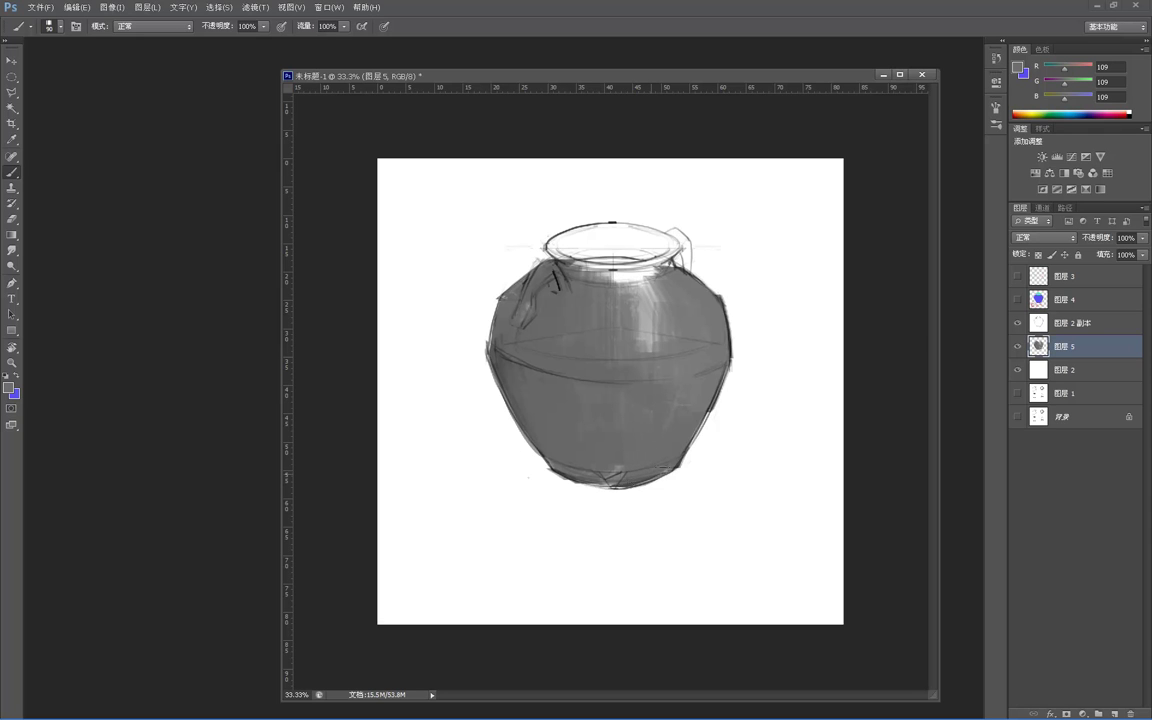
pyautogui.moveTo(604, 423); pyautogui.dragTo(573, 436)
pyautogui.moveTo(541, 460); pyautogui.dragTo(512, 442)
pyautogui.moveTo(512, 442)
pyautogui.mouseDown()
pyautogui.moveTo(575, 482)
pyautogui.moveTo(514, 443)
pyautogui.moveTo(529, 445)
pyautogui.moveTo(516, 411)
pyautogui.moveTo(518, 427)
pyautogui.mouseUp()
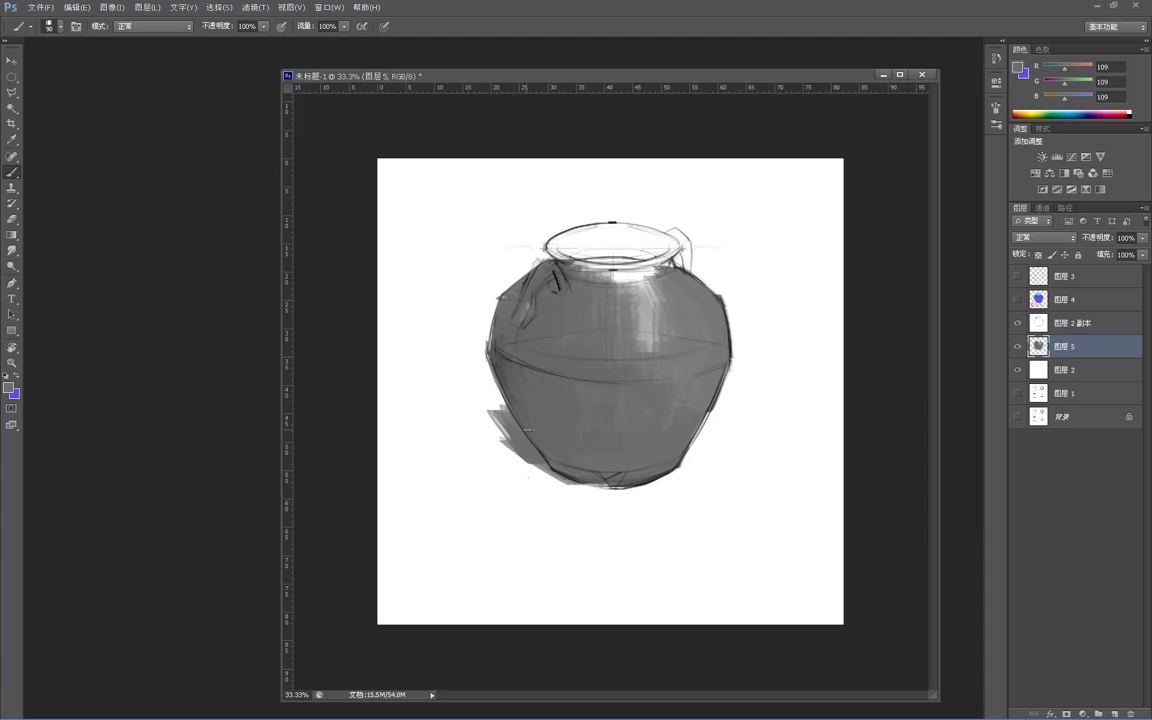
pyautogui.hotkey('ctrl', 'alt', 'z')
pyautogui.hotkey('ctrl', 'alt', 'z')
pyautogui.hotkey('ctrl', 'alt', 'z')
pyautogui.hotkey('ctrl', 'alt', 'z')
pyautogui.hotkey('ctrl', 'alt', 'z')
pyautogui.hotkey('ctrl', 'alt', 'z')
pyautogui.hotkey('ctrl', 'alt', 'z')
pyautogui.hotkey('ctrl', 'alt', 'z')
pyautogui.hotkey('ctrl', 'alt', 'z')
pyautogui.hotkey('ctrl', 'alt', 'z')
# - Paint grey (R 109, G 109, B 109) along the lower right edge and over the mouth, neck and right handle
pyautogui.moveTo(700, 437)
pyautogui.mouseDown()
pyautogui.moveTo(682, 464)
pyautogui.moveTo(706, 438)
pyautogui.mouseUp()
pyautogui.moveTo(706, 438)
pyautogui.mouseDown()
pyautogui.moveTo(674, 470)
pyautogui.moveTo(634, 482)
pyautogui.moveTo(652, 474)
pyautogui.moveTo(580, 428)
pyautogui.moveTo(555, 436)
pyautogui.moveTo(605, 440)
pyautogui.mouseUp()
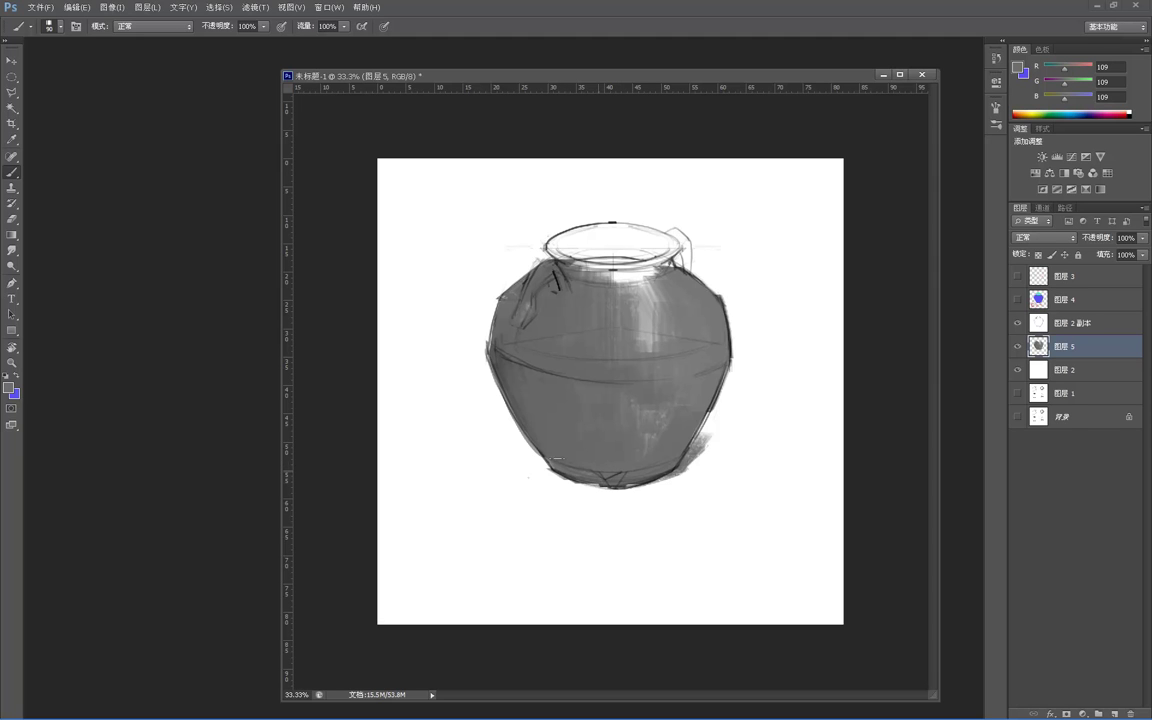
pyautogui.moveTo(545, 255)
pyautogui.mouseDown()
pyautogui.moveTo(570, 300)
pyautogui.moveTo(610, 280)
pyautogui.mouseUp()
pyautogui.moveTo(668, 247)
pyautogui.mouseDown()
pyautogui.moveTo(676, 252)
pyautogui.moveTo(600, 268)
pyautogui.moveTo(586, 235)
pyautogui.moveTo(558, 256)
pyautogui.moveTo(594, 231)
pyautogui.moveTo(636, 230)
pyautogui.moveTo(577, 256)
pyautogui.moveTo(679, 246)
pyautogui.moveTo(687, 264)
pyautogui.moveTo(683, 234)
pyautogui.moveTo(684, 246)
pyautogui.mouseUp()
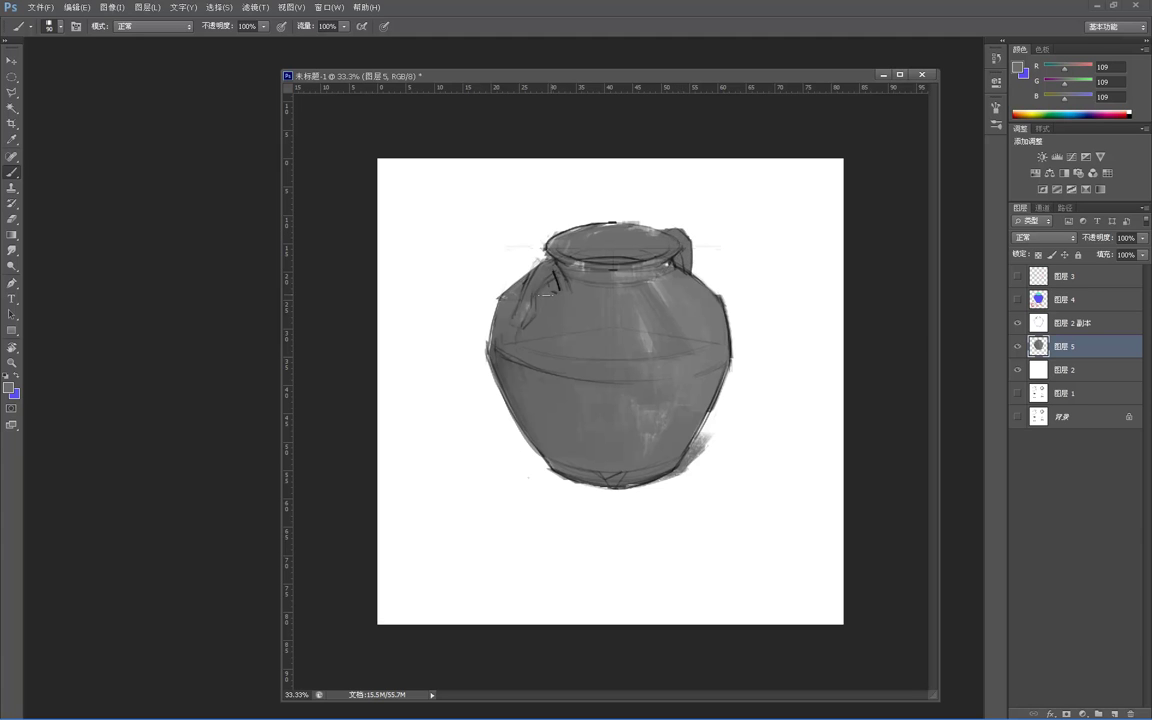
pyautogui.moveTo(572, 260); pyautogui.dragTo(584, 269)
pyautogui.moveTo(508, 300)
pyautogui.mouseDown()
pyautogui.moveTo(499, 351)
pyautogui.moveTo(513, 361)
pyautogui.mouseUp()
# - Try a darker shadow patch on the jar's left shoulder, adjusting the foreground colour to R 36, G 36, B 36
pyautogui.keyDown('alt'); pyautogui.click(512, 366); pyautogui.keyUp('alt')
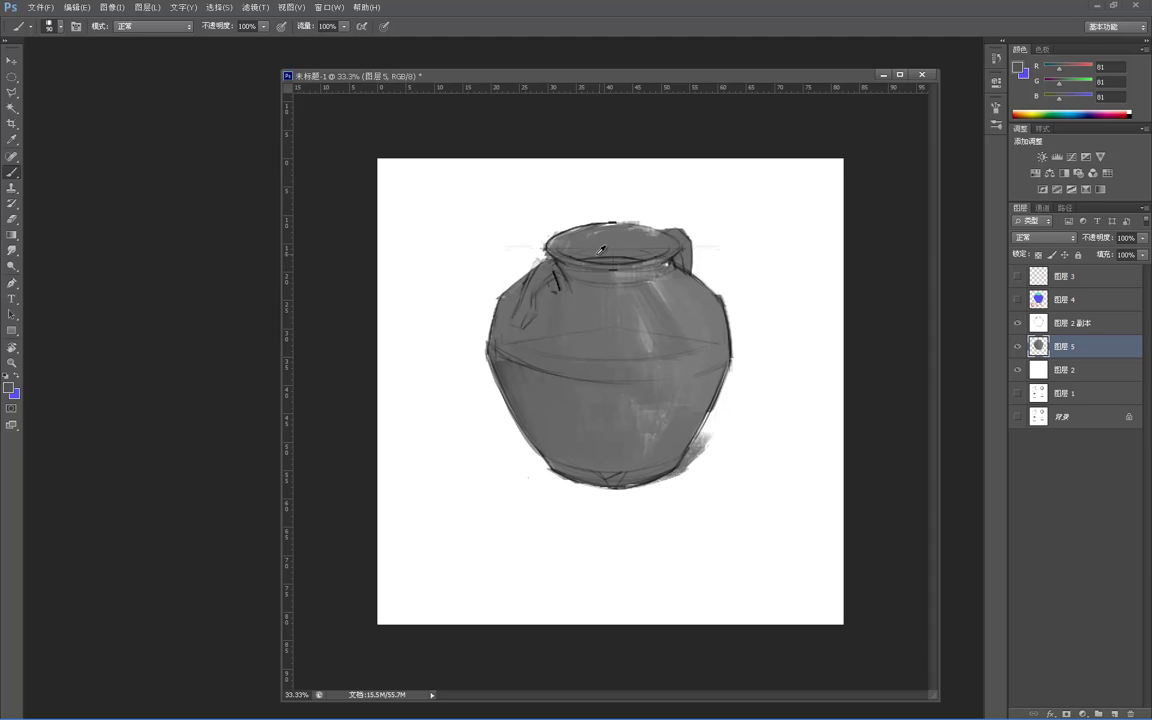
pyautogui.keyDown('alt'); pyautogui.click(560, 268); pyautogui.keyUp('alt')
pyautogui.moveTo(497, 344)
pyautogui.mouseDown()
pyautogui.moveTo(518, 357)
pyautogui.moveTo(510, 298)
pyautogui.moveTo(495, 350)
pyautogui.moveTo(522, 358)
pyautogui.moveTo(506, 346)
pyautogui.mouseUp()
pyautogui.keyDown('alt'); pyautogui.click(524, 335); pyautogui.keyUp('alt')
pyautogui.press('alt')
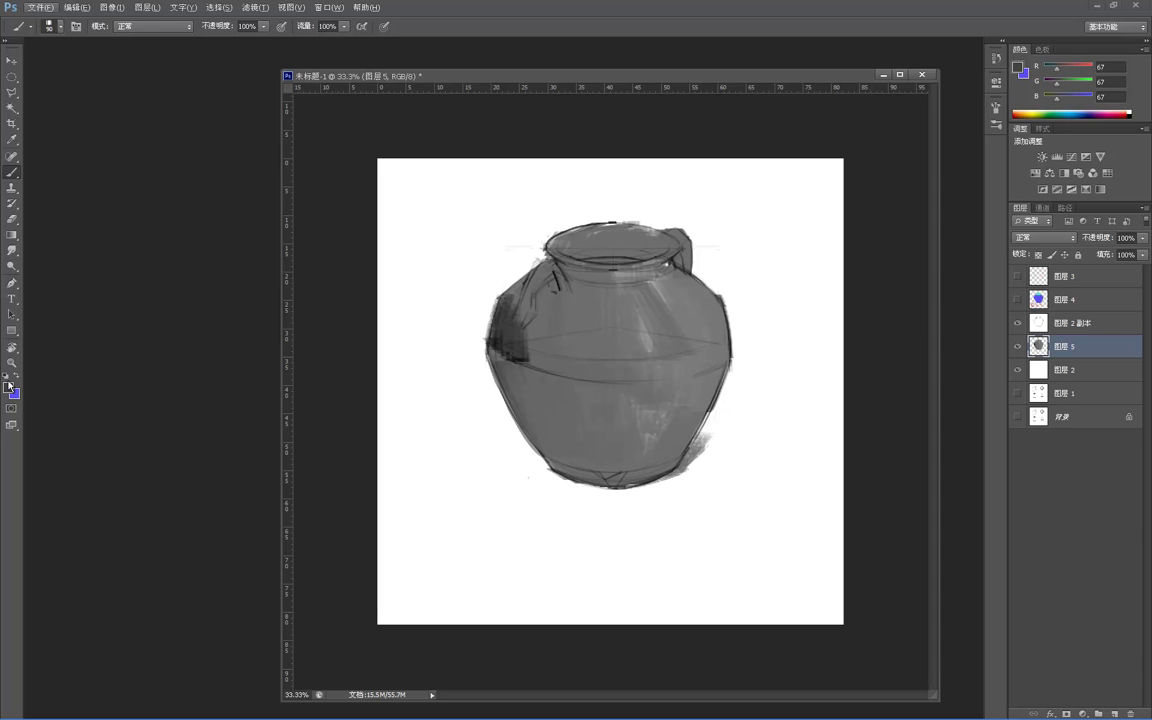
pyautogui.click(9, 386)
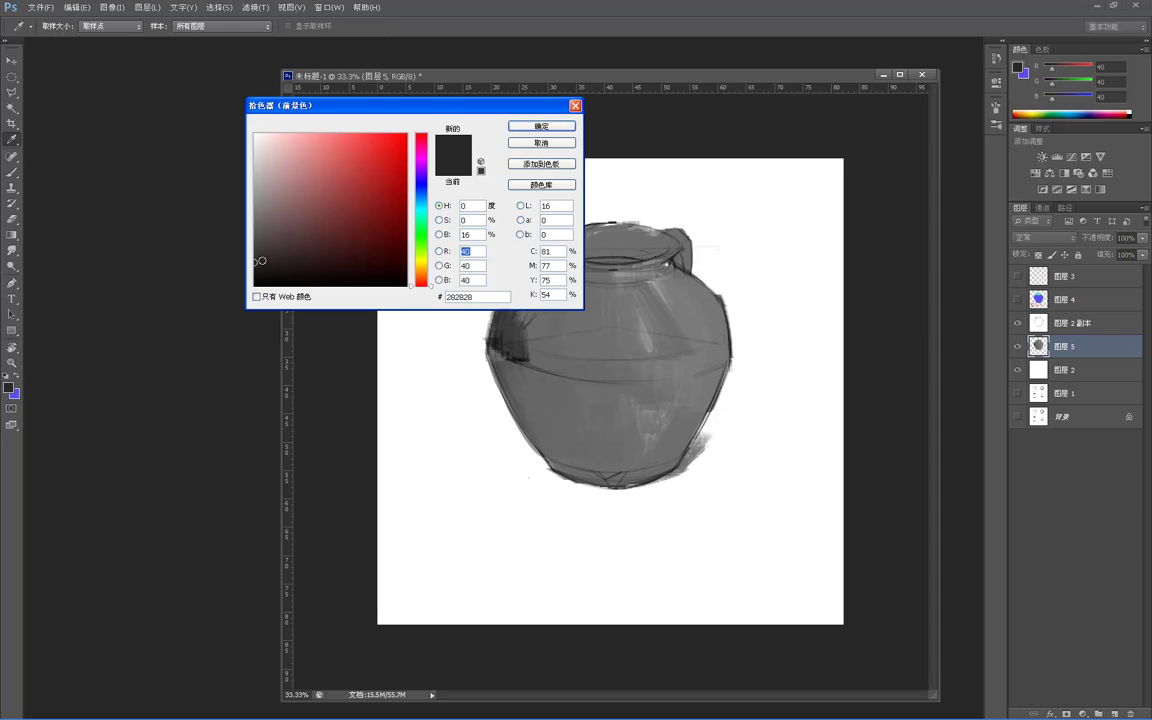
pyautogui.press('Return')
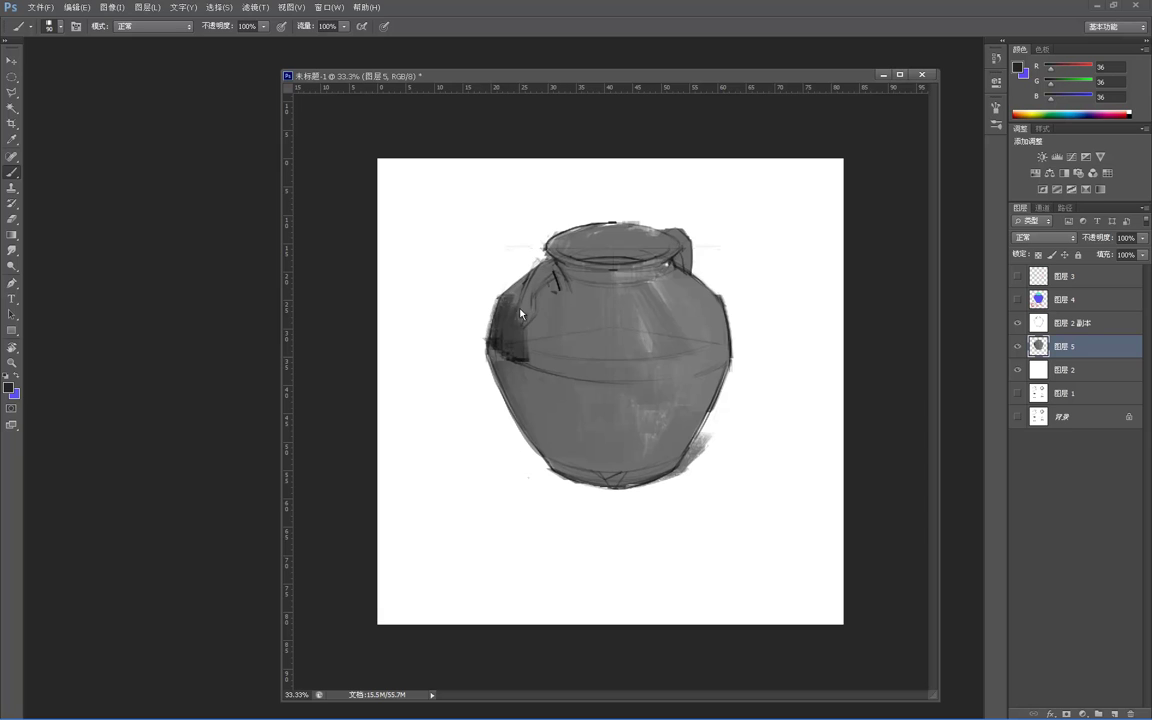
pyautogui.keyDown('alt'); pyautogui.click(527, 347); pyautogui.keyUp('alt')
pyautogui.click(9, 386)
pyautogui.click(554, 126)
pyautogui.keyDown('alt'); pyautogui.click(546, 338); pyautogui.keyUp('alt')
pyautogui.moveTo(529, 350)
pyautogui.mouseDown()
pyautogui.moveTo(518, 295)
pyautogui.moveTo(500, 348)
pyautogui.mouseUp()
pyautogui.keyDown('alt'); pyautogui.click(507, 373); pyautogui.keyUp('alt')
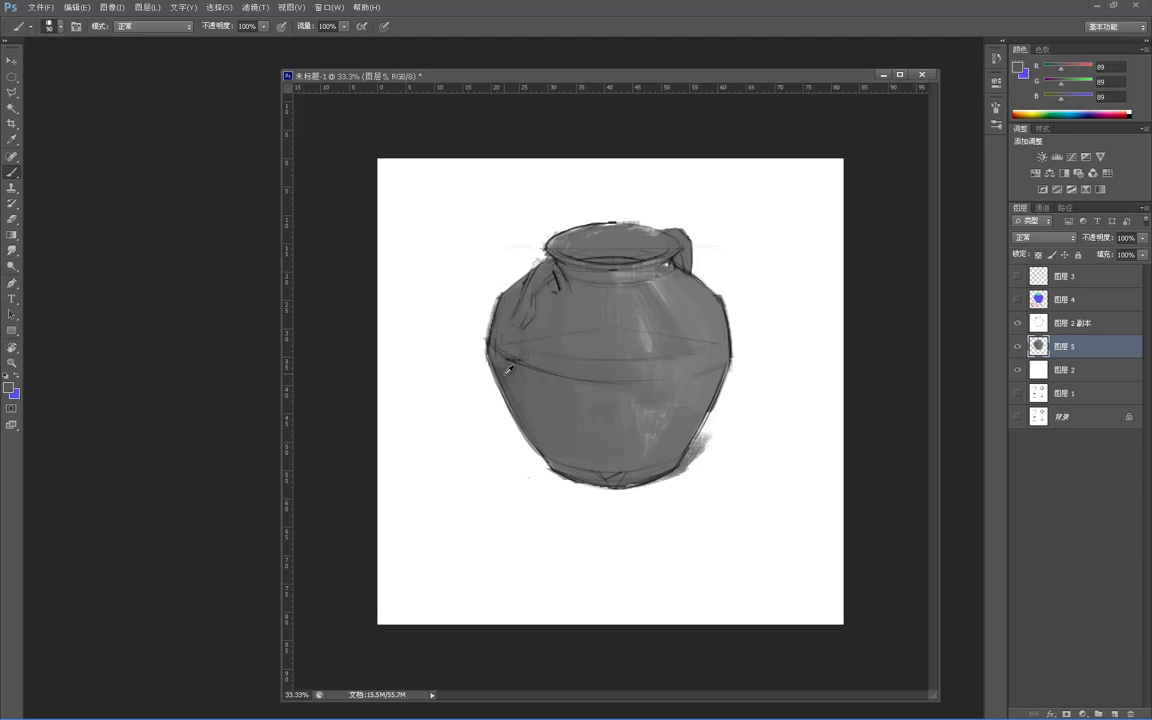
# - Shade below the left handle and down the jar's lower left side with sampled dark grey (R 62, G 62, B 62)
pyautogui.keyDown('alt'); pyautogui.click(518, 348); pyautogui.keyUp('alt')
pyautogui.keyDown('alt'); pyautogui.click(557, 281); pyautogui.keyUp('alt')
pyautogui.keyDown('alt'); pyautogui.click(566, 278); pyautogui.keyUp('alt')
pyautogui.keyDown('alt'); pyautogui.click(557, 285); pyautogui.keyUp('alt')
pyautogui.moveTo(556, 302)
pyautogui.mouseDown()
pyautogui.moveTo(540, 345)
pyautogui.moveTo(518, 326)
pyautogui.moveTo(545, 336)
pyautogui.moveTo(536, 386)
pyautogui.moveTo(517, 354)
pyautogui.moveTo(530, 414)
pyautogui.mouseUp()
pyautogui.moveTo(501, 349); pyautogui.dragTo(574, 475)
pyautogui.moveTo(530, 402)
pyautogui.mouseDown()
pyautogui.moveTo(588, 474)
pyautogui.moveTo(608, 479)
pyautogui.moveTo(567, 475)
pyautogui.mouseUp()
pyautogui.keyDown('alt'); pyautogui.click(583, 453); pyautogui.keyUp('alt')
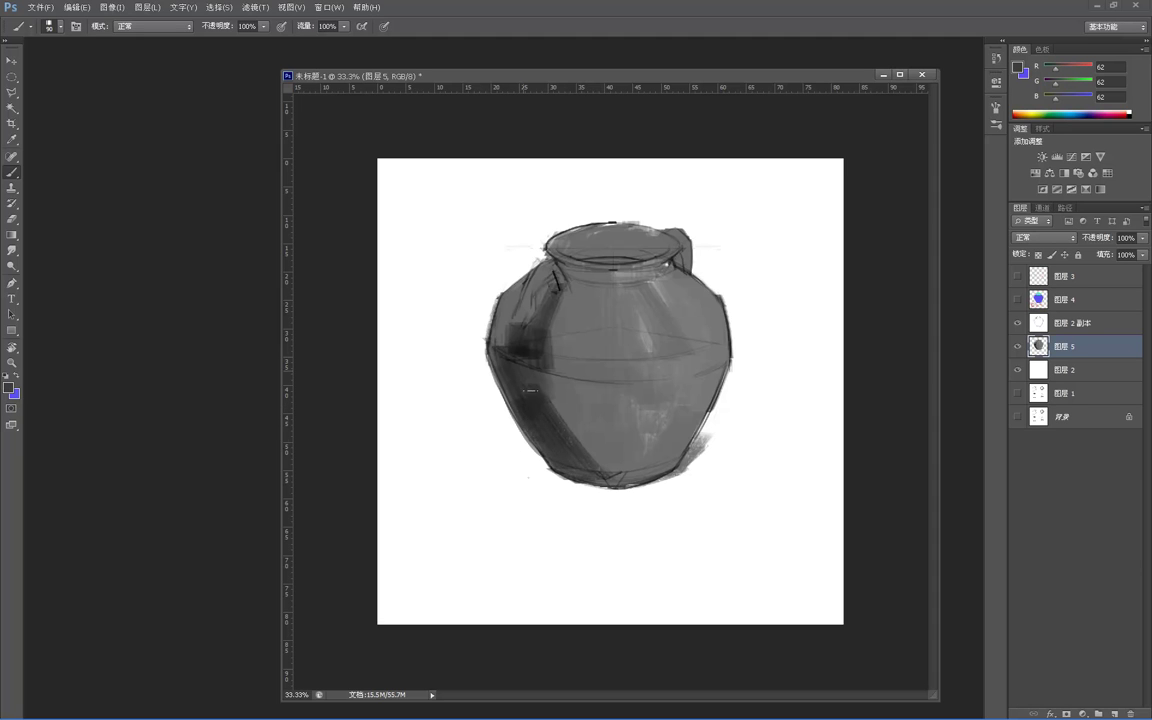
pyautogui.moveTo(547, 380); pyautogui.dragTo(567, 433)
pyautogui.moveTo(516, 352); pyautogui.dragTo(526, 344)
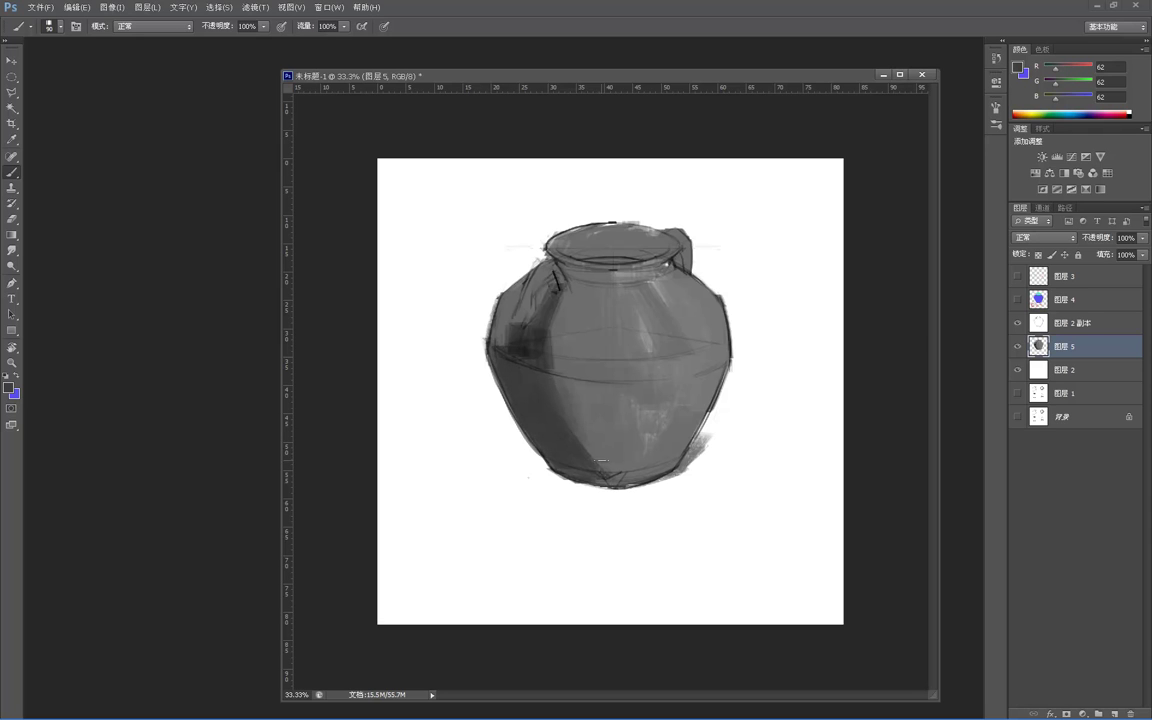
# - Darken the jar's right side from shoulder to base and blend the lower body's tones with sampled greys
pyautogui.moveTo(680, 277)
pyautogui.mouseDown()
pyautogui.moveTo(714, 338)
pyautogui.moveTo(683, 335)
pyautogui.moveTo(706, 352)
pyautogui.moveTo(688, 440)
pyautogui.mouseUp()
pyautogui.moveTo(692, 384); pyautogui.dragTo(680, 442)
pyautogui.moveTo(684, 378)
pyautogui.mouseDown()
pyautogui.moveTo(666, 453)
pyautogui.moveTo(700, 390)
pyautogui.mouseUp()
pyautogui.moveTo(687, 340)
pyautogui.mouseDown()
pyautogui.moveTo(680, 394)
pyautogui.moveTo(677, 380)
pyautogui.moveTo(661, 394)
pyautogui.mouseUp()
pyautogui.keyDown('alt'); pyautogui.click(686, 357); pyautogui.keyUp('alt')
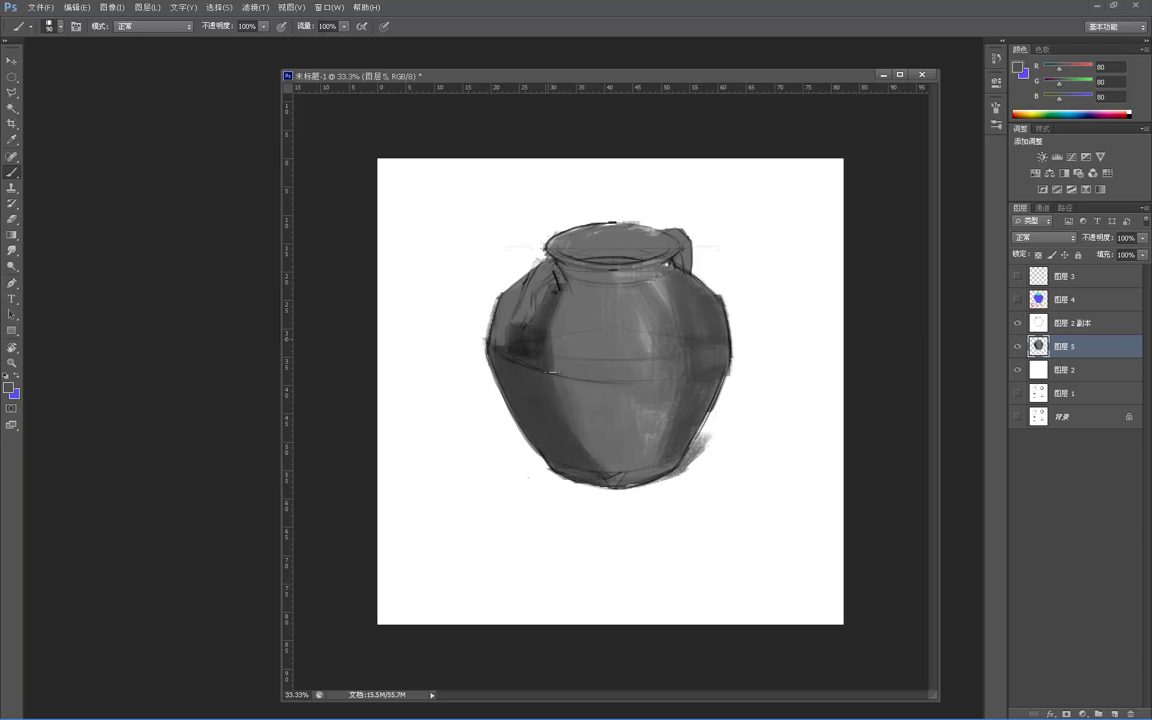
pyautogui.keyDown('alt'); pyautogui.click(585, 343); pyautogui.keyUp('alt')
pyautogui.keyDown('alt'); pyautogui.click(576, 363); pyautogui.keyUp('alt')
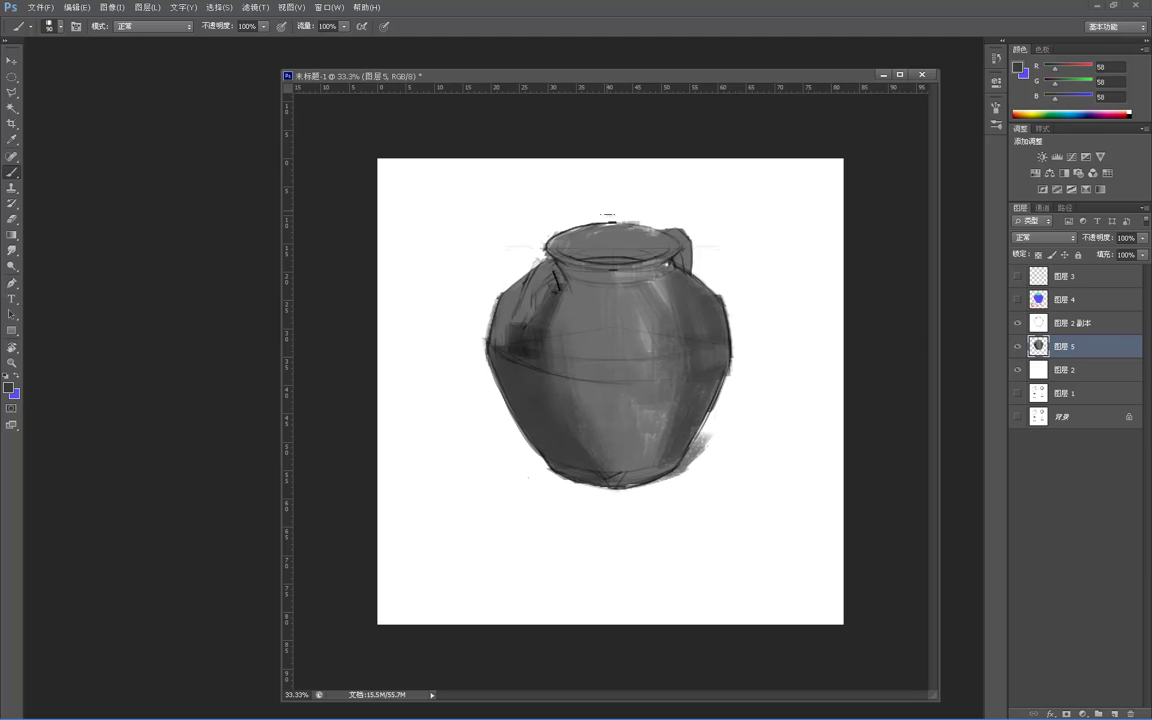
# - Darken the left shoulder and handle, the mouth, the right handle and the neck with dark grey (R 56, G 56, B 56)
pyautogui.keyDown('alt'); pyautogui.click(528, 301); pyautogui.keyUp('alt')
pyautogui.moveTo(508, 299)
pyautogui.mouseDown()
pyautogui.moveTo(510, 350)
pyautogui.moveTo(533, 321)
pyautogui.mouseUp()
pyautogui.keyDown('alt'); pyautogui.click(522, 335); pyautogui.keyUp('alt')
pyautogui.keyDown('alt'); pyautogui.click(522, 292); pyautogui.keyUp('alt')
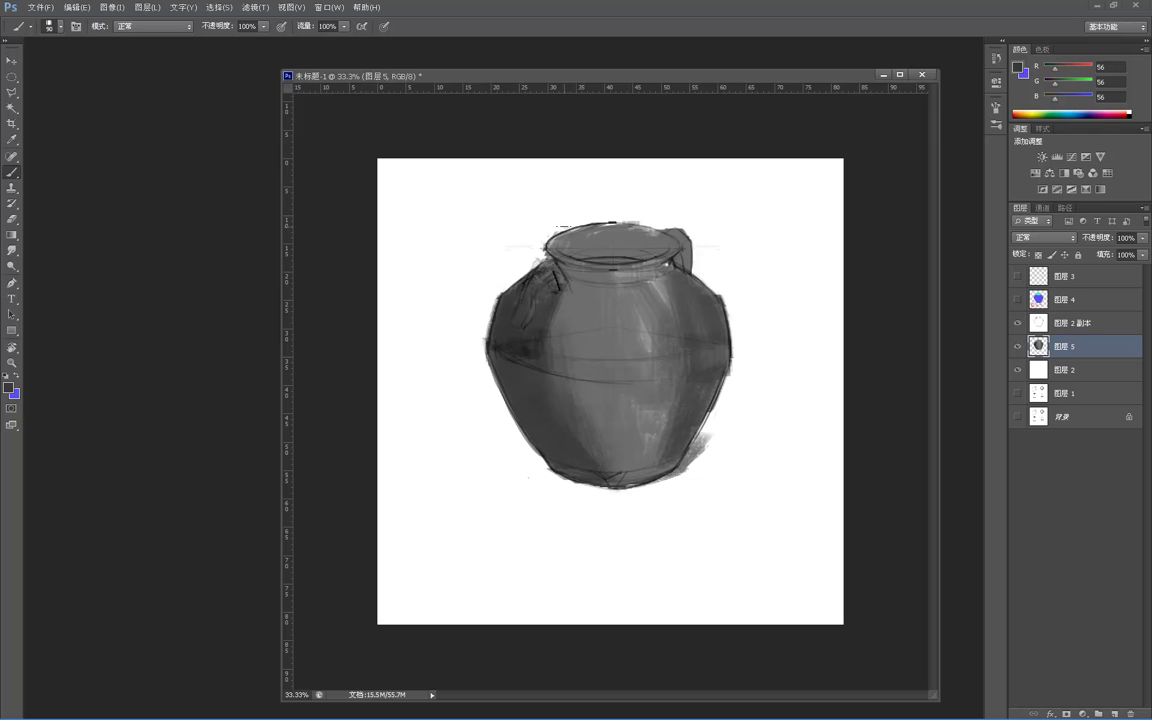
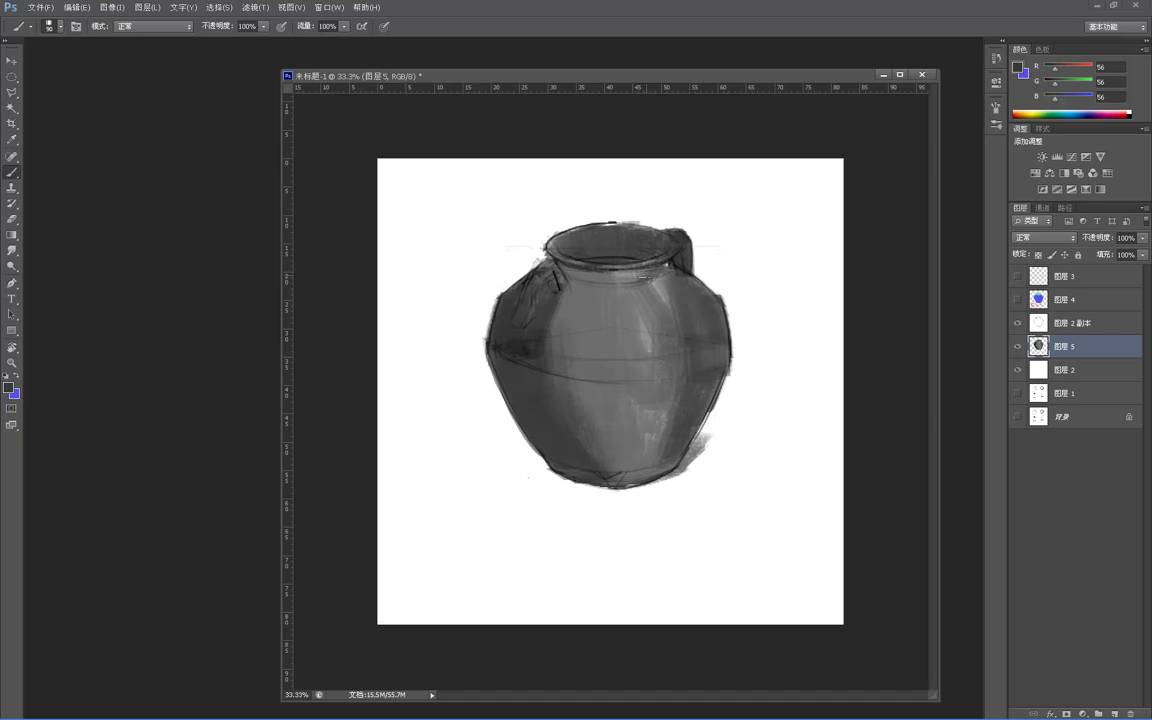
pyautogui.moveTo(635, 277); pyautogui.dragTo(582, 276)
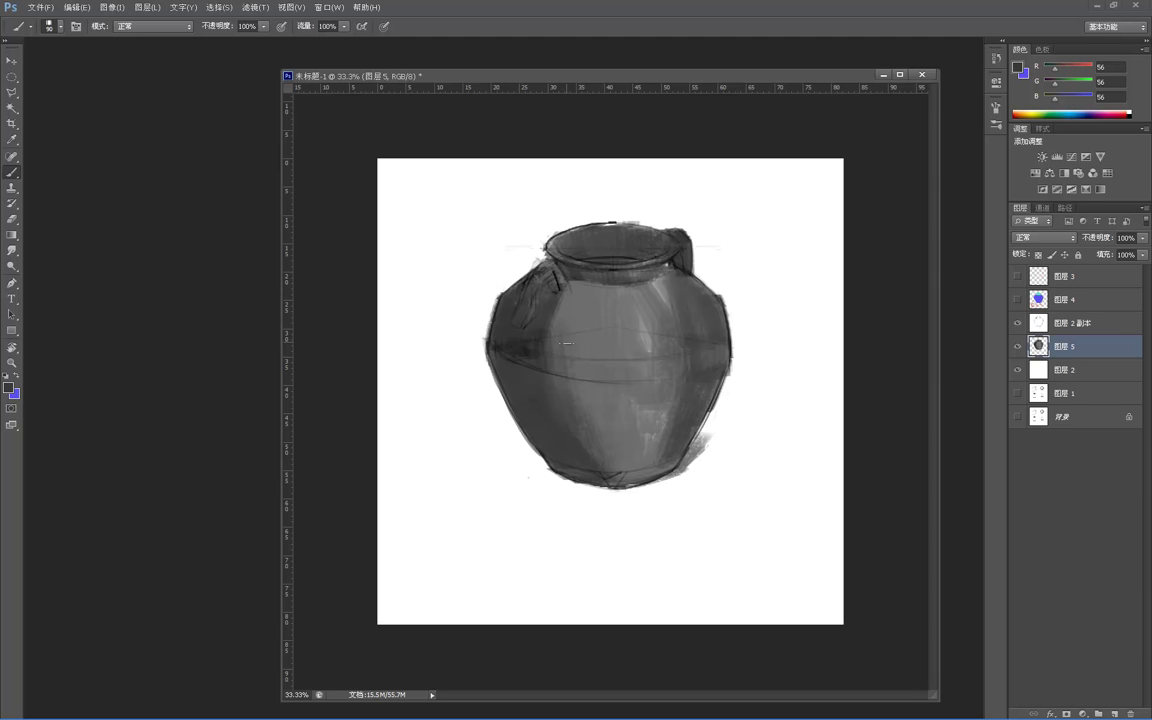
# - Extend the shadow across the centre of the jar's upper body with sampled dark grey (R 51, G 51, B 51)
pyautogui.keyDown('alt'); pyautogui.click(528, 356); pyautogui.keyUp('alt')
pyautogui.moveTo(547, 352); pyautogui.dragTo(563, 360)
pyautogui.keyDown('alt'); pyautogui.click(522, 324); pyautogui.keyUp('alt')
pyautogui.keyDown('alt'); pyautogui.click(522, 343); pyautogui.keyUp('alt')
pyautogui.moveTo(561, 282)
pyautogui.mouseDown()
pyautogui.moveTo(562, 328)
pyautogui.moveTo(576, 290)
pyautogui.moveTo(572, 336)
pyautogui.mouseUp()
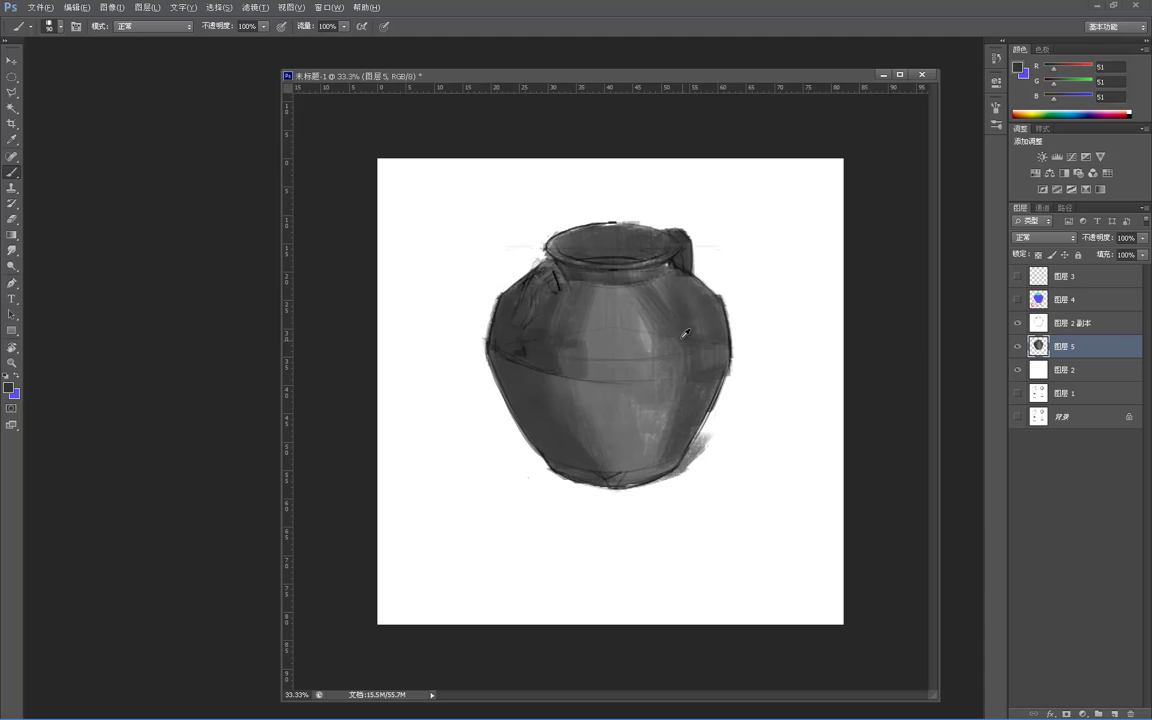
pyautogui.moveTo(650, 326)
pyautogui.mouseDown()
pyautogui.moveTo(654, 376)
pyautogui.moveTo(636, 384)
pyautogui.mouseUp()
pyautogui.moveTo(633, 302)
pyautogui.mouseDown()
pyautogui.moveTo(615, 372)
pyautogui.moveTo(610, 330)
pyautogui.moveTo(601, 360)
pyautogui.mouseUp()
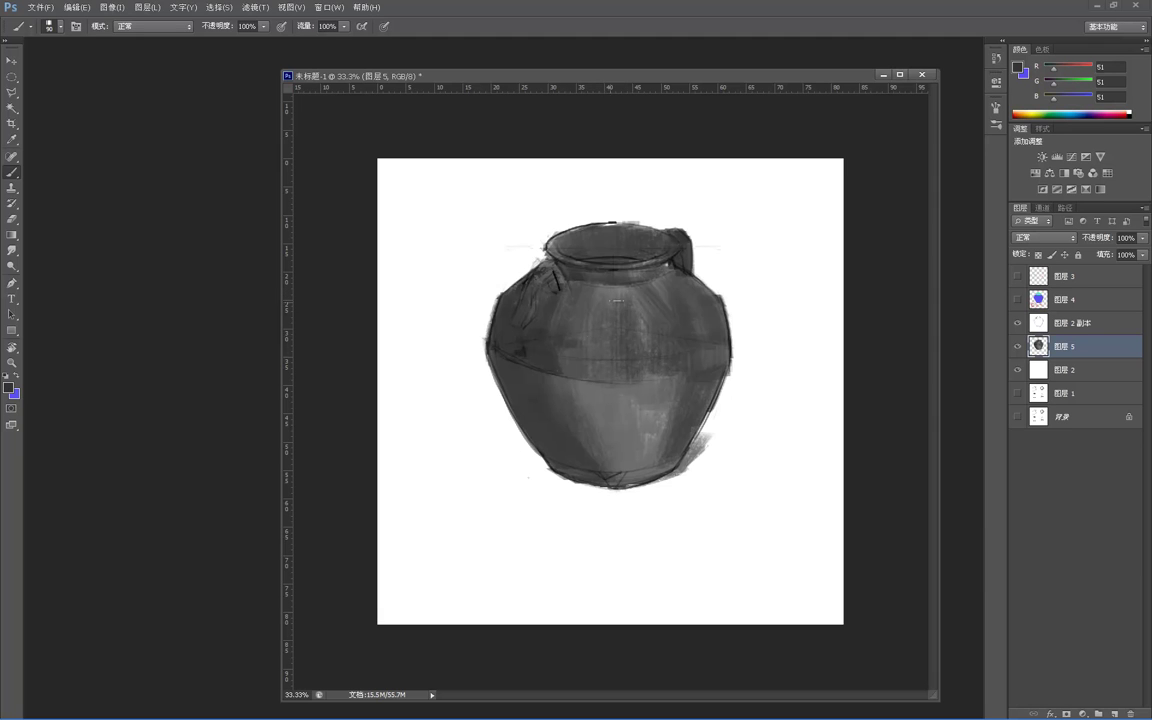
# - Darken the jar's lower body from the right side across to the left and centre with the same dark grey
pyautogui.moveTo(677, 418)
pyautogui.mouseDown()
pyautogui.moveTo(666, 464)
pyautogui.moveTo(645, 480)
pyautogui.mouseUp()
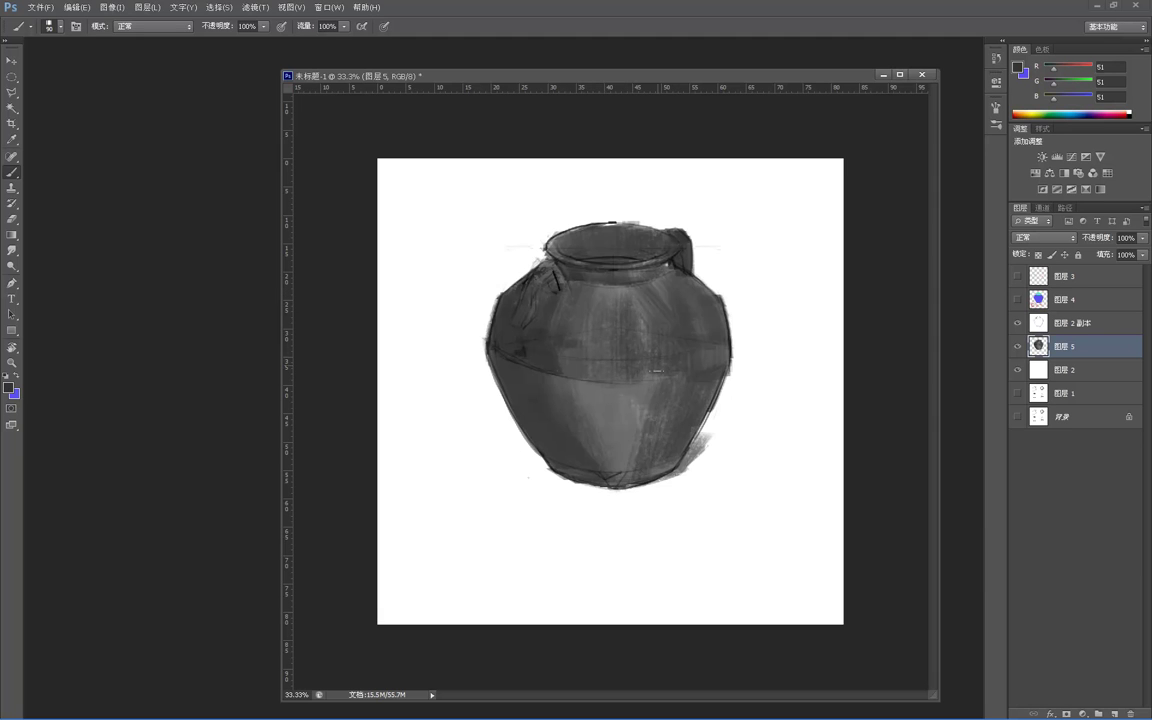
pyautogui.moveTo(653, 382); pyautogui.dragTo(632, 478)
pyautogui.moveTo(568, 340)
pyautogui.mouseDown()
pyautogui.moveTo(560, 422)
pyautogui.moveTo(546, 432)
pyautogui.mouseUp()
pyautogui.moveTo(538, 352)
pyautogui.mouseDown()
pyautogui.moveTo(530, 438)
pyautogui.moveTo(530, 378)
pyautogui.moveTo(570, 417)
pyautogui.mouseUp()
pyautogui.moveTo(617, 374); pyautogui.dragTo(613, 457)
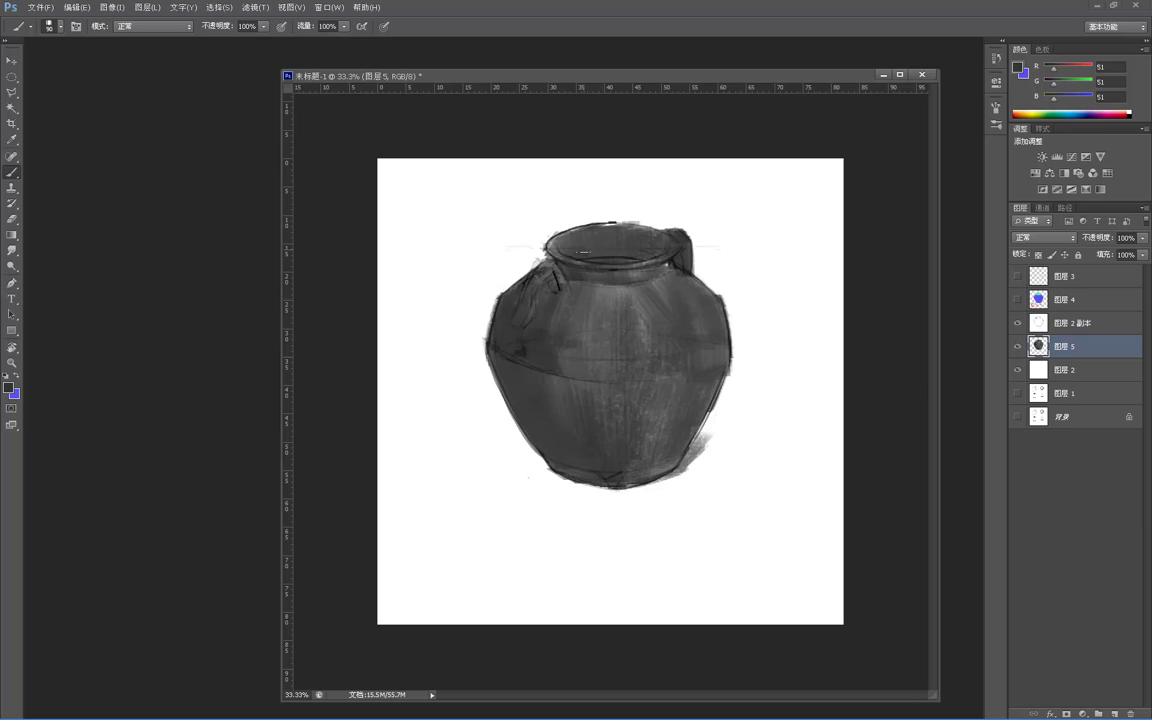
# - Deepen the shadow beneath the left handle and on the lower left side with darker grey (R 35, G 35, B 35)
pyautogui.keyDown('alt'); pyautogui.click(519, 351); pyautogui.keyUp('alt')
pyautogui.moveTo(532, 352)
pyautogui.mouseDown()
pyautogui.moveTo(507, 316)
pyautogui.moveTo(496, 344)
pyautogui.moveTo(560, 350)
pyautogui.moveTo(575, 291)
pyautogui.mouseUp()
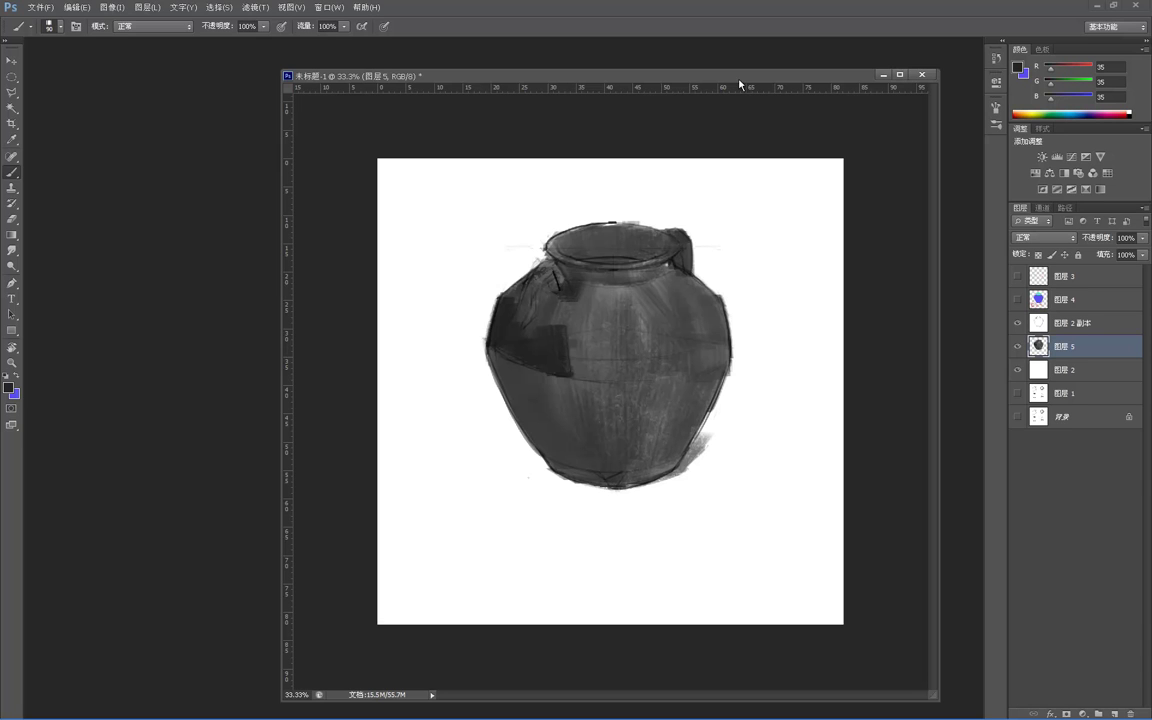
pyautogui.moveTo(562, 373)
pyautogui.mouseDown()
pyautogui.moveTo(564, 426)
pyautogui.moveTo(527, 386)
pyautogui.moveTo(552, 428)
pyautogui.mouseUp()
pyautogui.moveTo(518, 371); pyautogui.dragTo(554, 448)
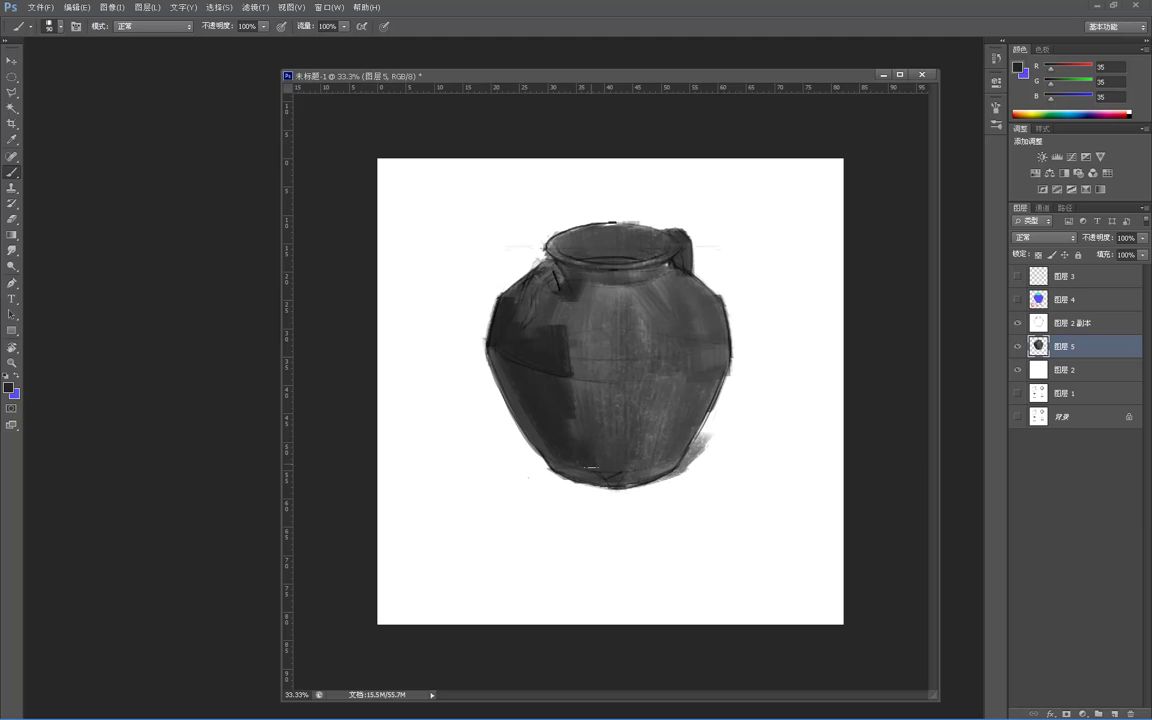
# - Refine the jar's left edge and carry a dark grey band (R 34, G 34, B 34) across its middle
pyautogui.keyDown('alt'); pyautogui.click(563, 388); pyautogui.keyUp('alt')
pyautogui.keyDown('alt'); pyautogui.click(517, 369); pyautogui.keyUp('alt')
pyautogui.moveTo(494, 350)
pyautogui.mouseDown()
pyautogui.moveTo(506, 384)
pyautogui.moveTo(496, 374)
pyautogui.mouseUp()
pyautogui.keyDown('alt'); pyautogui.click(556, 355); pyautogui.keyUp('alt')
pyautogui.moveTo(575, 366); pyautogui.dragTo(603, 373)
pyautogui.moveTo(608, 379); pyautogui.dragTo(632, 365)
# - Try several textured brush tips, including the 92 px and 172 px ones, with 图层 2 as the active layer
pyautogui.rightClick(630, 369)
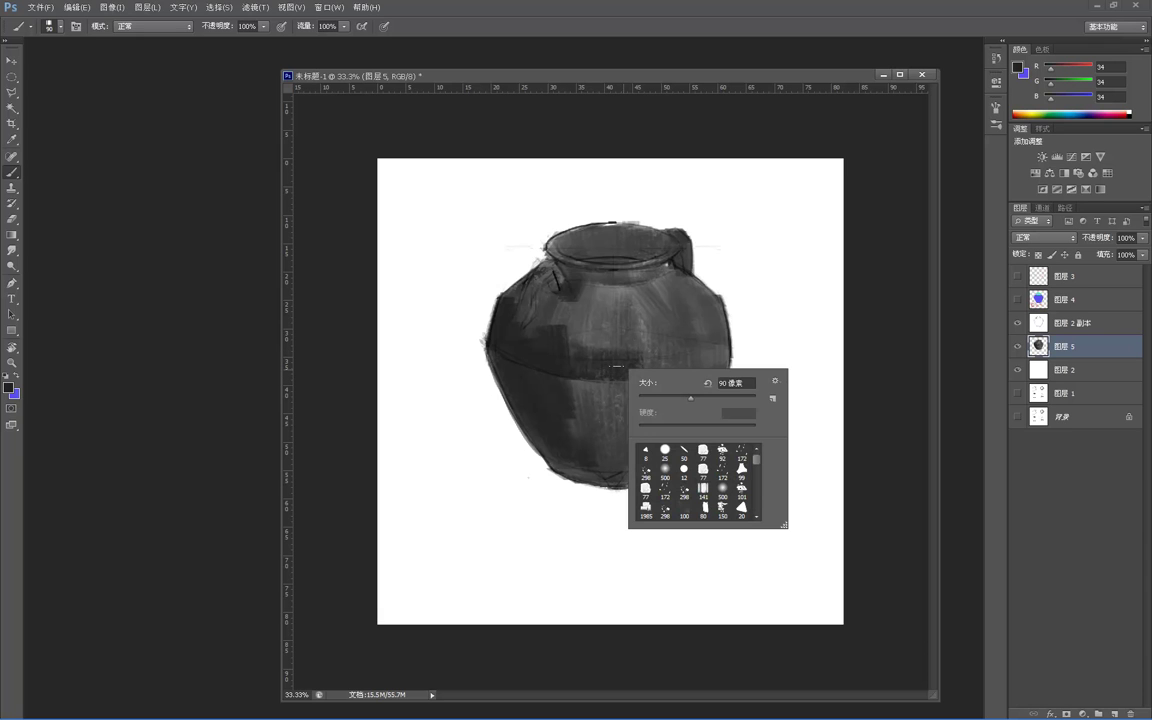
pyautogui.doubleClick(709, 468)
pyautogui.keyDown('ctrl'); pyautogui.rightClick(678, 354); pyautogui.keyUp('ctrl')
pyautogui.click(690, 382)
pyautogui.rightClick(636, 399)
pyautogui.doubleClick(744, 486)
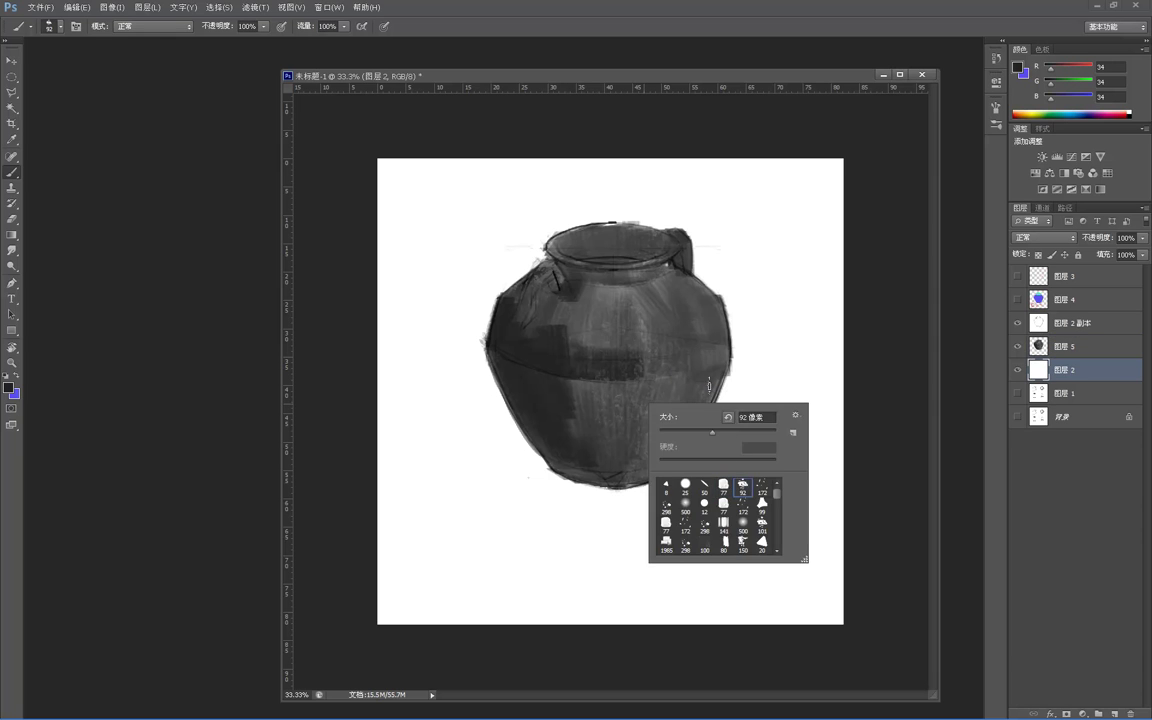
pyautogui.keyDown('ctrl'); pyautogui.rightClick(680, 348); pyautogui.keyUp('ctrl')
pyautogui.rightClick(668, 405)
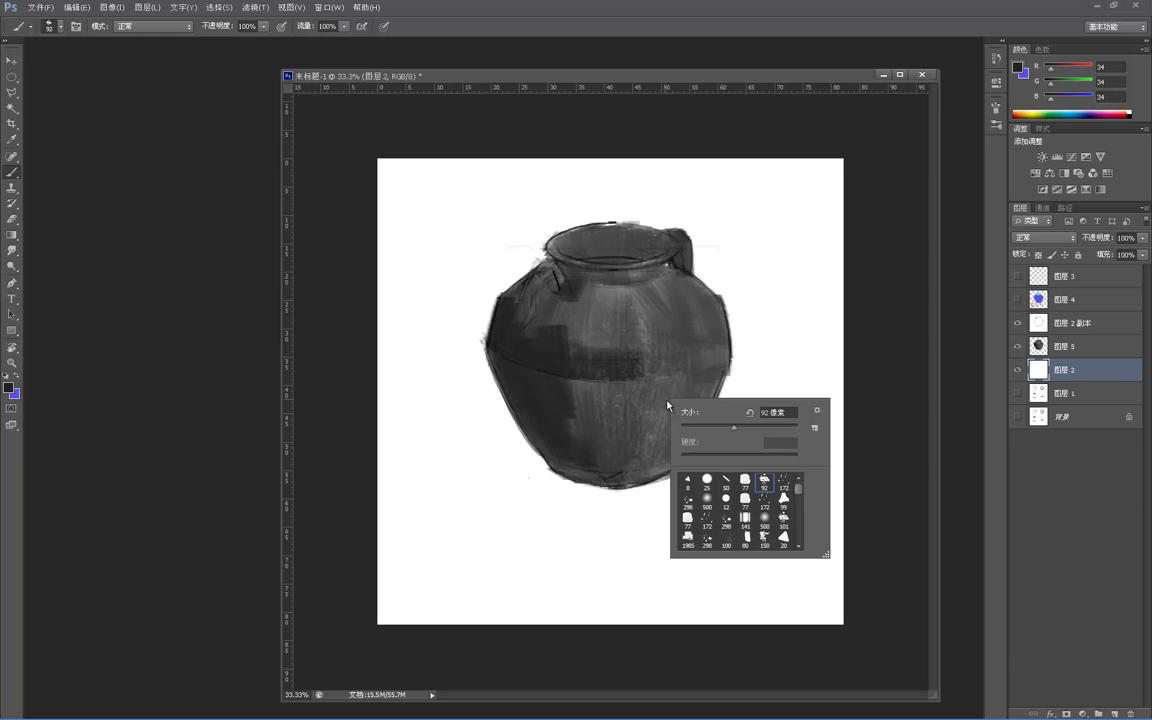
pyautogui.click(780, 480)
pyautogui.press('Return')
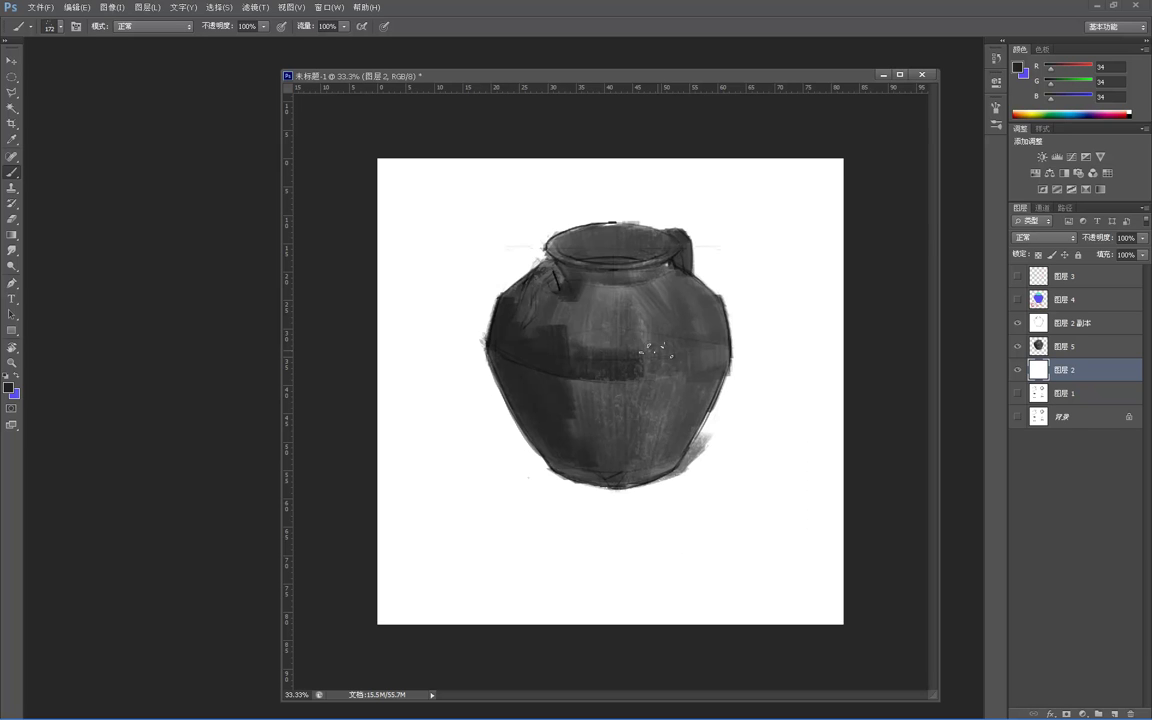
pyautogui.rightClick(632, 369)
pyautogui.click(656, 475)
pyautogui.click(674, 349)
pyautogui.hotkey('ctrl', 'z')
# - Reduce the textured brush's size and dab sampled dark tone on 图层 2 near the jar's right shoulder
pyautogui.keyDown('alt'); pyautogui.click(635, 362); pyautogui.keyUp('alt')
pyautogui.press('[')
pyautogui.press('[')
pyautogui.press('[')
pyautogui.press('[')
pyautogui.moveTo(658, 345); pyautogui.dragTo(645, 328)
pyautogui.keyDown('alt'); pyautogui.click(632, 352); pyautogui.keyUp('alt')
pyautogui.keyDown('alt'); pyautogui.click(630, 342); pyautogui.keyUp('alt')
# - Shade the jar's right side on 图层 5 with a textured 150 px brush, then desaturate the layer to neutral grey
pyautogui.click(1051, 342)
pyautogui.keyDown('alt'); pyautogui.click(638, 358); pyautogui.keyUp('alt')
pyautogui.moveTo(637, 360)
pyautogui.mouseDown()
pyautogui.moveTo(664, 310)
pyautogui.moveTo(652, 355)
pyautogui.moveTo(701, 303)
pyautogui.moveTo(686, 284)
pyautogui.moveTo(699, 292)
pyautogui.moveTo(660, 320)
pyautogui.moveTo(699, 317)
pyautogui.moveTo(675, 305)
pyautogui.moveTo(715, 327)
pyautogui.moveTo(707, 307)
pyautogui.moveTo(720, 310)
pyautogui.moveTo(713, 337)
pyautogui.moveTo(697, 337)
pyautogui.moveTo(711, 305)
pyautogui.moveTo(707, 379)
pyautogui.moveTo(712, 339)
pyautogui.moveTo(690, 365)
pyautogui.moveTo(689, 330)
pyautogui.moveTo(668, 354)
pyautogui.mouseUp()
pyautogui.keyDown('alt'); pyautogui.click(667, 348); pyautogui.keyUp('alt')
pyautogui.keyDown('alt'); pyautogui.click(557, 344); pyautogui.keyUp('alt')
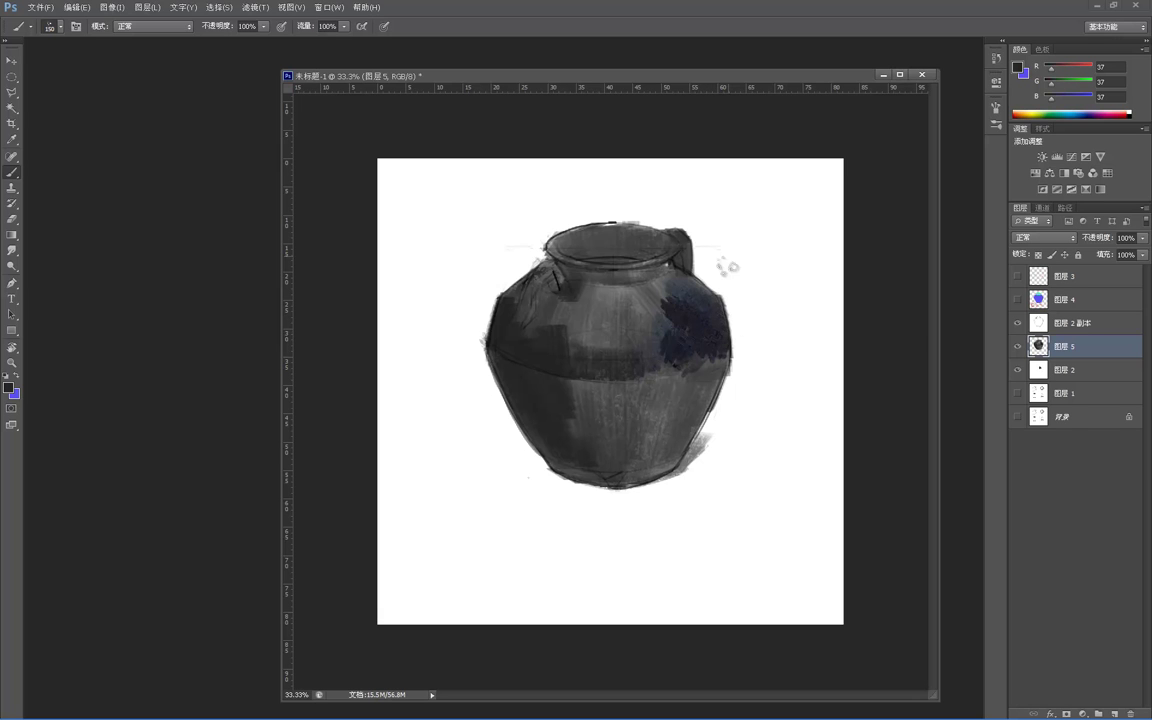
pyautogui.moveTo(656, 288)
pyautogui.mouseDown()
pyautogui.moveTo(664, 272)
pyautogui.moveTo(652, 278)
pyautogui.moveTo(680, 262)
pyautogui.mouseUp()
pyautogui.hotkey('ctrl', 'z')
pyautogui.moveTo(694, 380)
pyautogui.mouseDown()
pyautogui.moveTo(665, 418)
pyautogui.moveTo(669, 386)
pyautogui.moveTo(681, 373)
pyautogui.moveTo(689, 399)
pyautogui.moveTo(650, 430)
pyautogui.mouseUp()
pyautogui.hotkey('ctrl', 'shift', 'u')
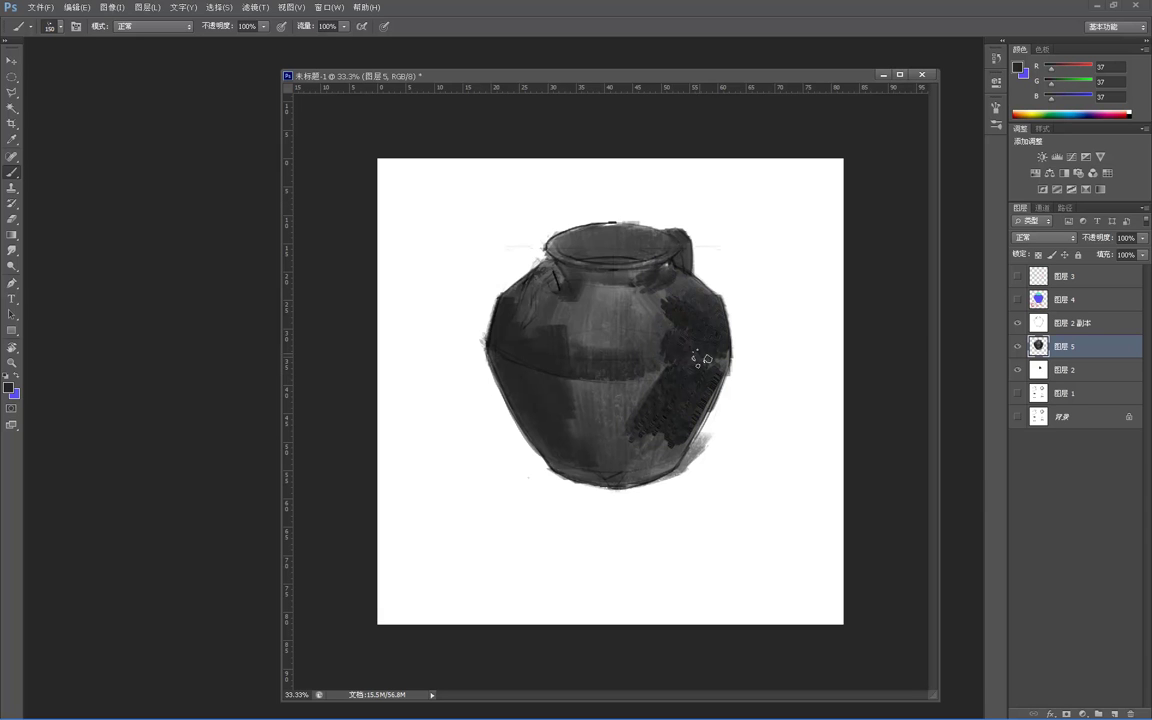
# - Choose the 101 px textured brush and darken the jar's right shoulder with a sampled dark grey (R 29, G 29, B 29)
pyautogui.rightClick(603, 323)
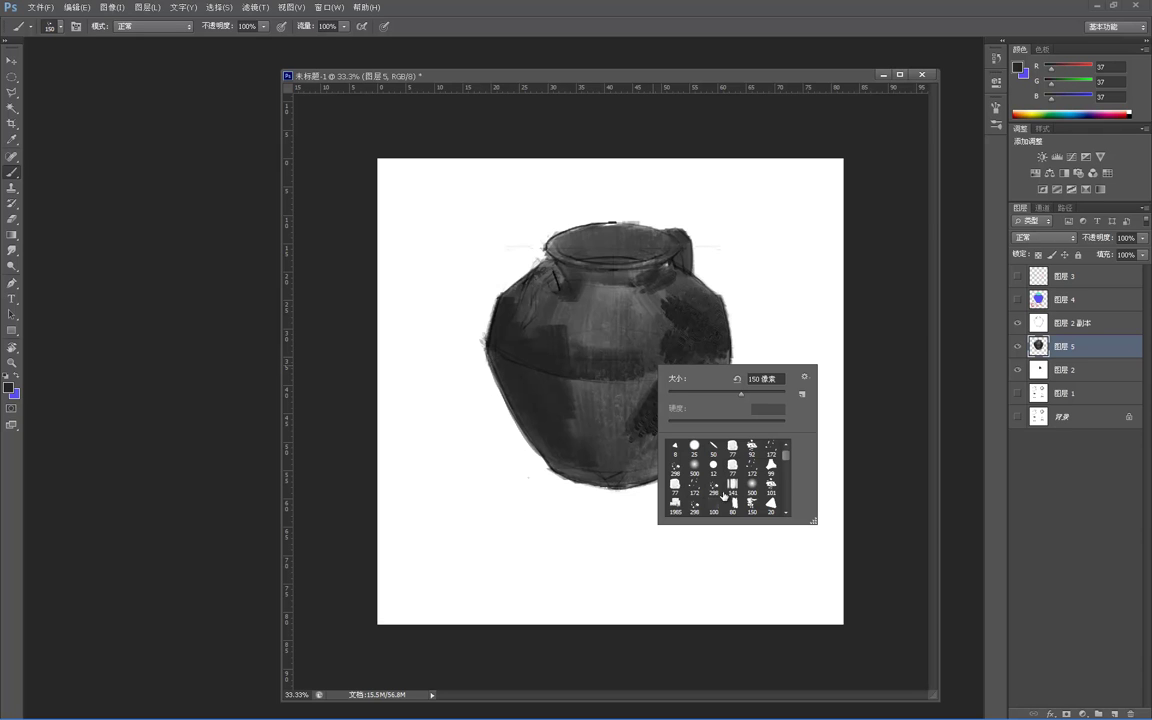
pyautogui.click(770, 489)
pyautogui.click(656, 352)
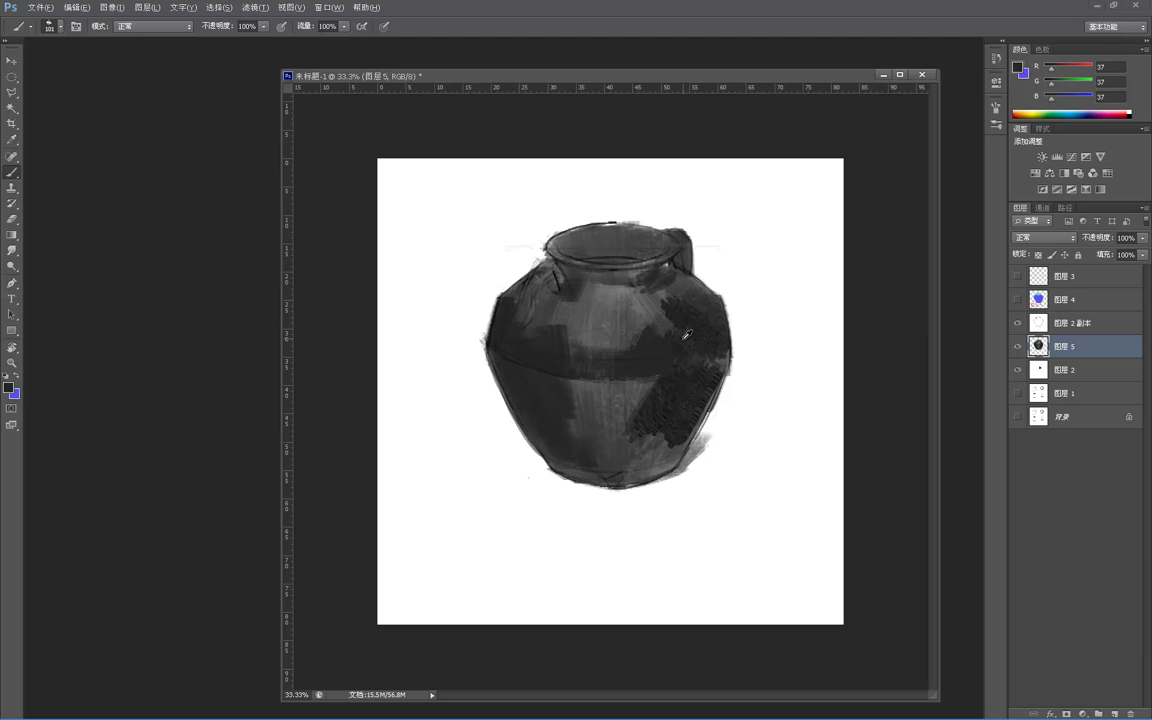
pyautogui.keyDown('alt'); pyautogui.click(645, 350); pyautogui.keyUp('alt')
pyautogui.moveTo(683, 283)
pyautogui.mouseDown()
pyautogui.moveTo(655, 291)
pyautogui.moveTo(670, 301)
pyautogui.moveTo(647, 313)
pyautogui.moveTo(665, 318)
pyautogui.mouseUp()
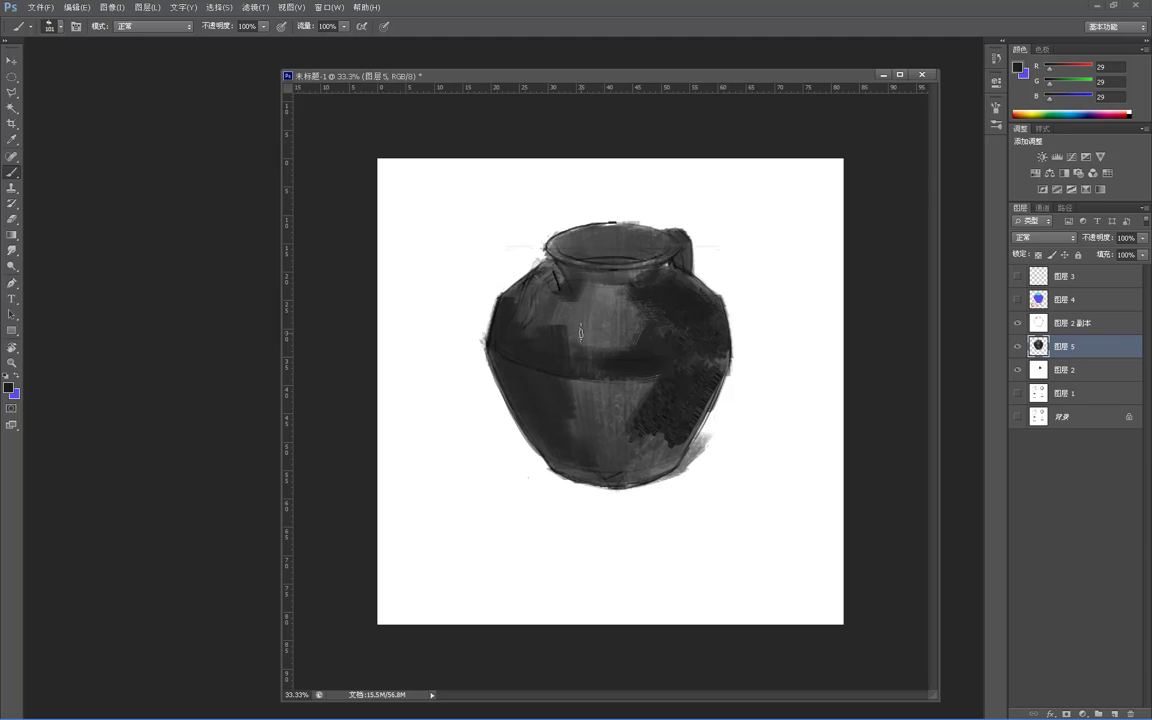
# - Carry the same dark grey across the jar's left shoulder, below the neck and inside the mouth
pyautogui.moveTo(598, 334)
pyautogui.mouseDown()
pyautogui.moveTo(581, 345)
pyautogui.moveTo(510, 334)
pyautogui.mouseUp()
pyautogui.moveTo(557, 300)
pyautogui.mouseDown()
pyautogui.moveTo(647, 310)
pyautogui.moveTo(540, 295)
pyautogui.moveTo(640, 314)
pyautogui.moveTo(529, 306)
pyautogui.moveTo(643, 328)
pyautogui.moveTo(602, 289)
pyautogui.moveTo(620, 292)
pyautogui.moveTo(566, 276)
pyautogui.moveTo(650, 271)
pyautogui.mouseUp()
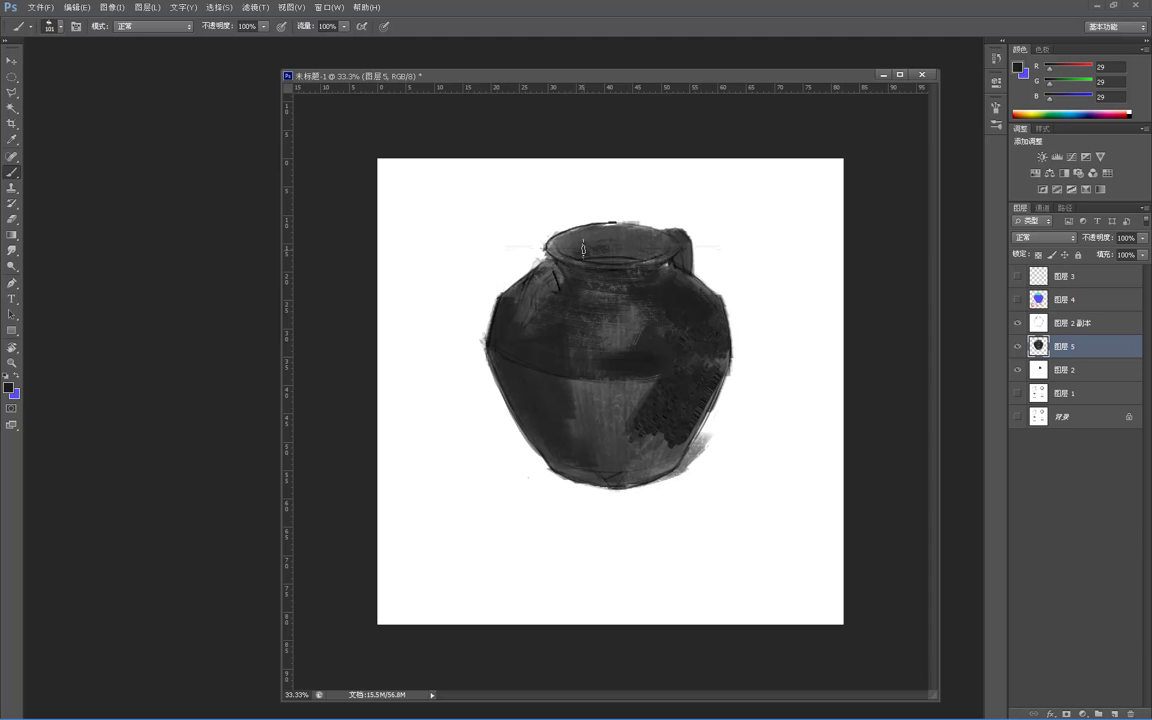
pyautogui.moveTo(590, 250)
pyautogui.mouseDown()
pyautogui.moveTo(532, 226)
pyautogui.moveTo(582, 228)
pyautogui.moveTo(512, 228)
pyautogui.moveTo(660, 250)
pyautogui.moveTo(553, 211)
pyautogui.moveTo(519, 215)
pyautogui.moveTo(586, 216)
pyautogui.moveTo(604, 233)
pyautogui.moveTo(557, 247)
pyautogui.moveTo(572, 249)
pyautogui.mouseUp()
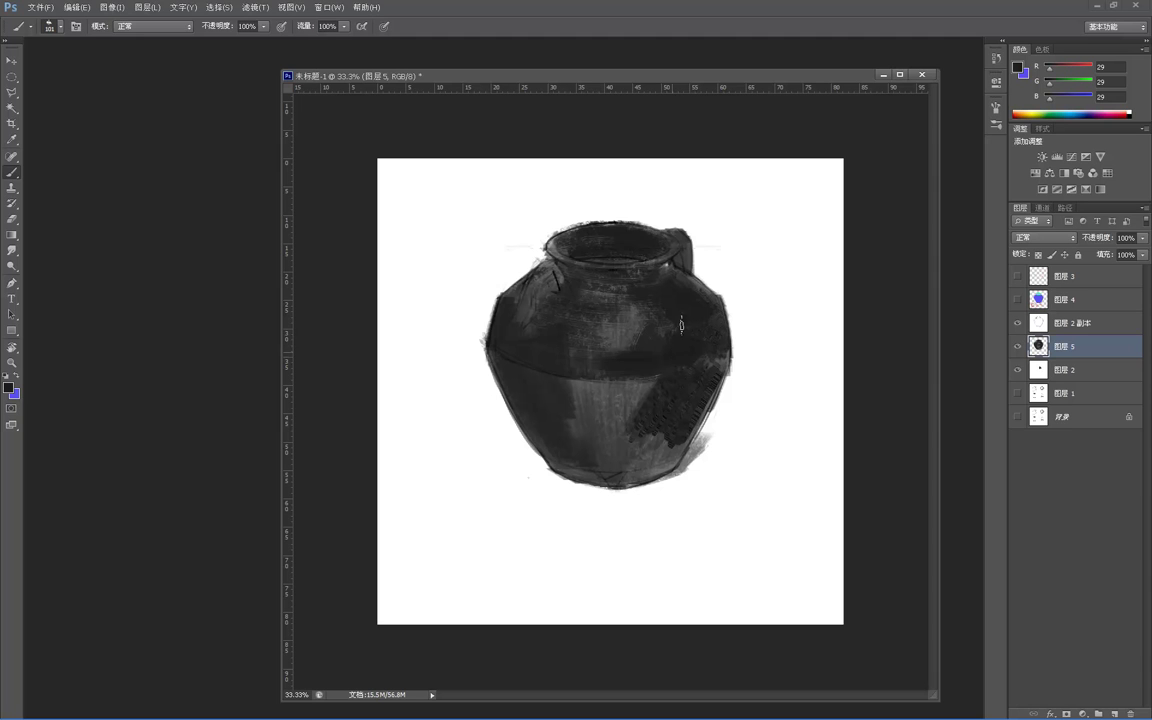
# - Brighten the highlight on the jar's upper body with sampled grey (R 81, G 81, B 81) and blend its edges with darker grey
pyautogui.keyDown('alt'); pyautogui.click(616, 331); pyautogui.keyUp('alt')
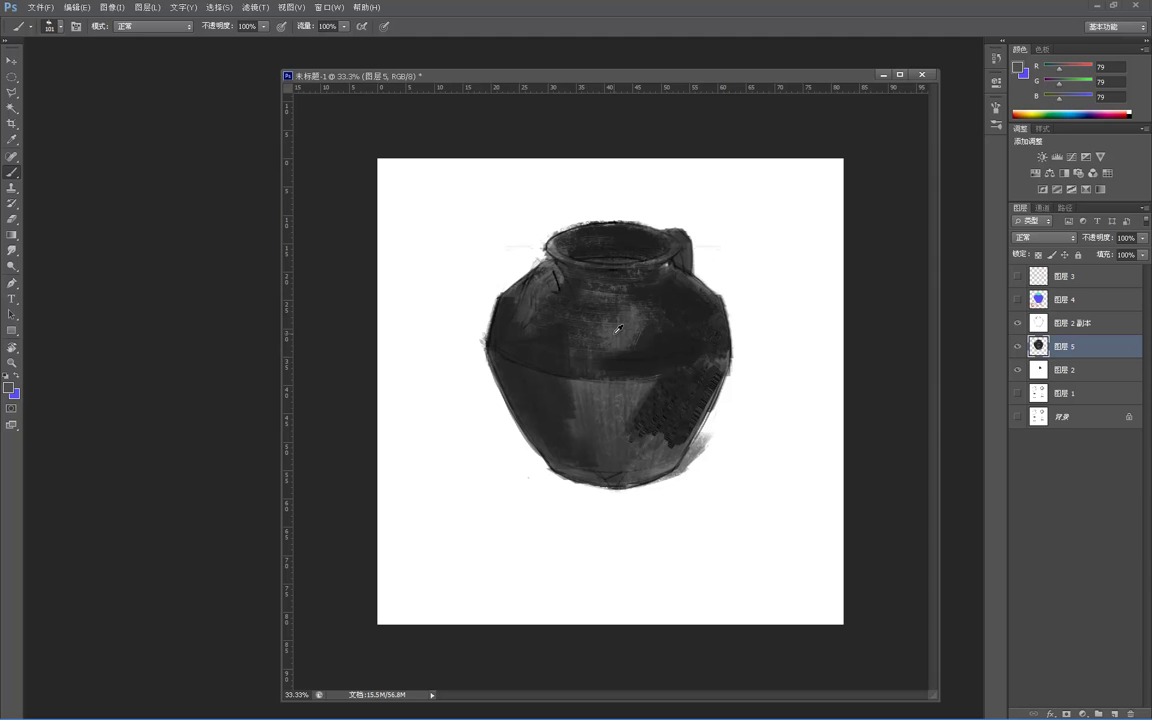
pyautogui.keyDown('alt'); pyautogui.click(622, 329); pyautogui.keyUp('alt')
pyautogui.moveTo(588, 328)
pyautogui.mouseDown()
pyautogui.moveTo(566, 329)
pyautogui.moveTo(615, 343)
pyautogui.moveTo(595, 323)
pyautogui.moveTo(554, 318)
pyautogui.mouseUp()
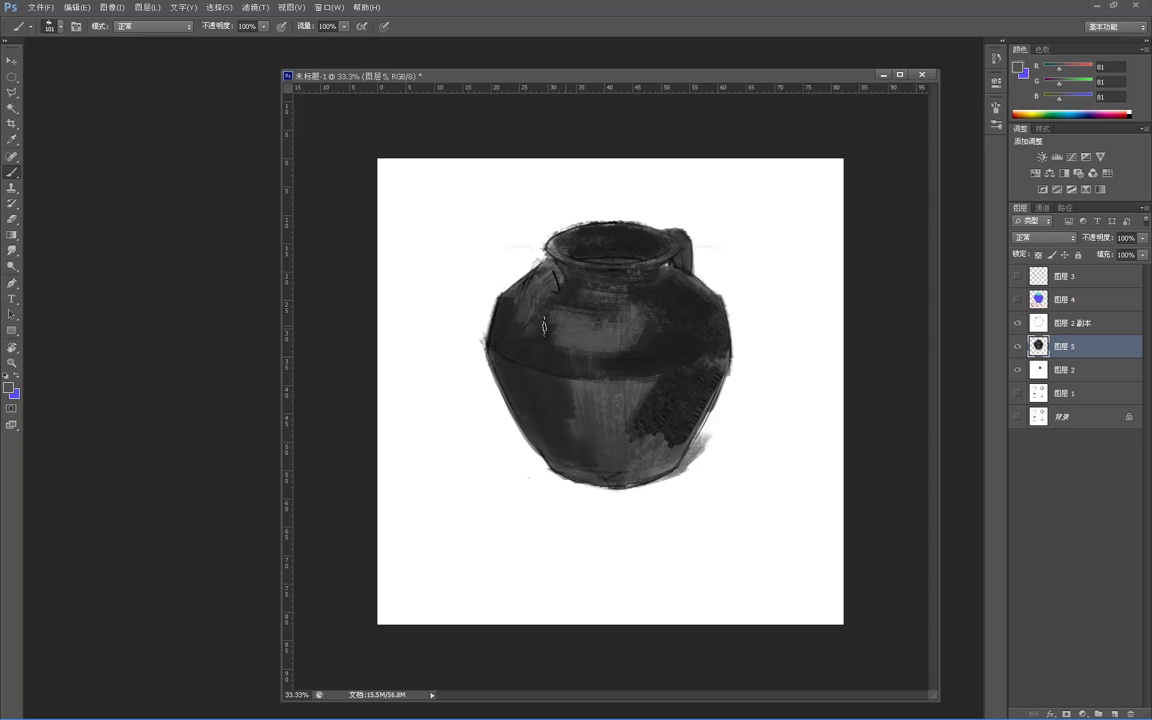
pyautogui.keyDown('alt'); pyautogui.click(560, 302); pyautogui.keyUp('alt')
pyautogui.moveTo(608, 314)
pyautogui.mouseDown()
pyautogui.moveTo(556, 318)
pyautogui.moveTo(602, 329)
pyautogui.mouseUp()
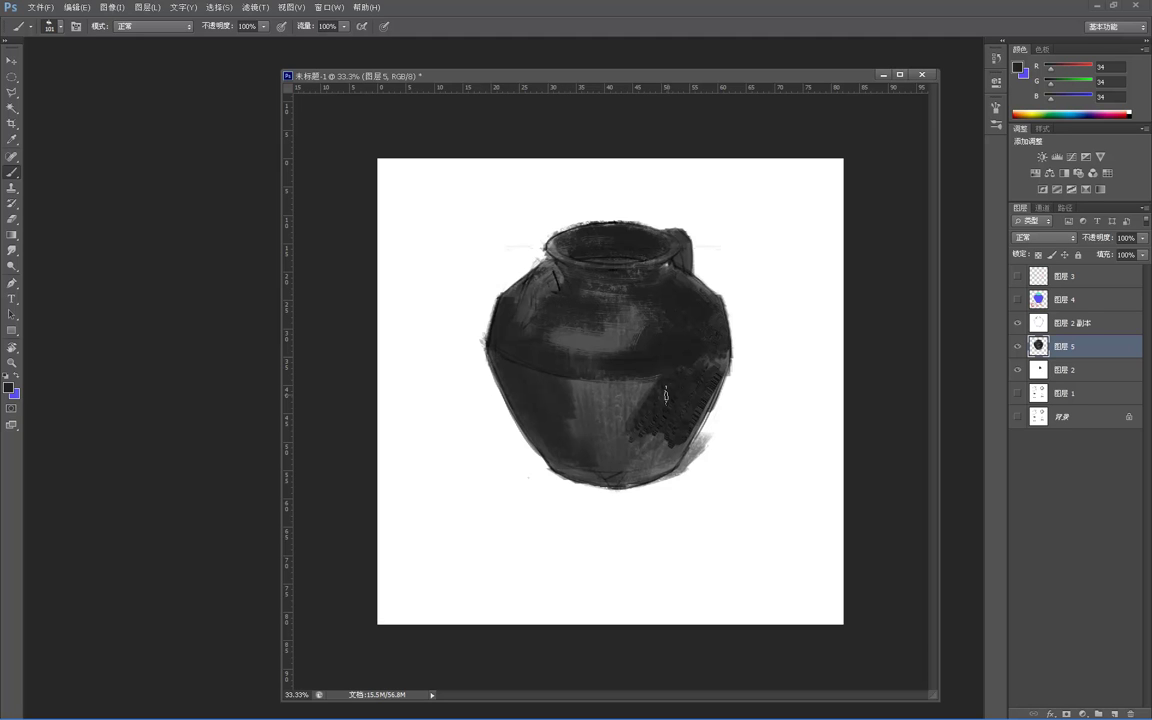
# - Cover the jar's lower body down to the base with sampled dark greys, including R 24, G 24, B 24 on the right
pyautogui.moveTo(641, 428); pyautogui.dragTo(589, 454)
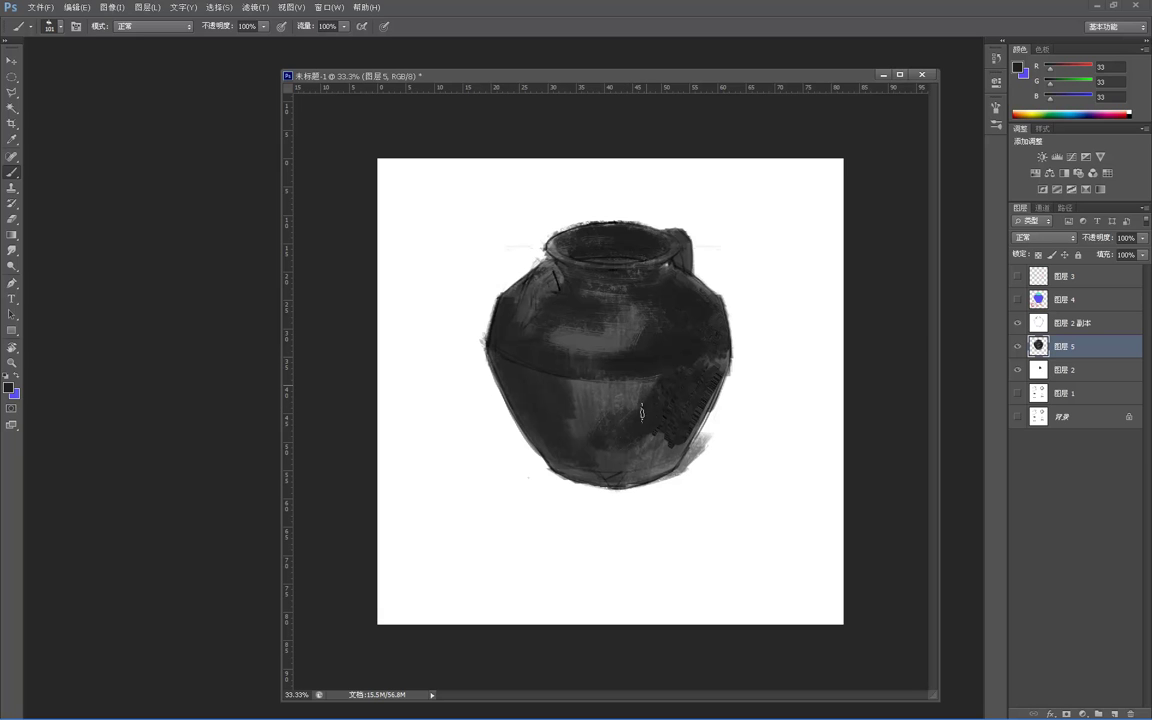
pyautogui.keyDown('alt'); pyautogui.click(695, 390); pyautogui.keyUp('alt')
pyautogui.keyDown('alt'); pyautogui.click(711, 382); pyautogui.keyUp('alt')
pyautogui.moveTo(711, 384)
pyautogui.mouseDown()
pyautogui.moveTo(671, 456)
pyautogui.moveTo(652, 444)
pyautogui.mouseUp()
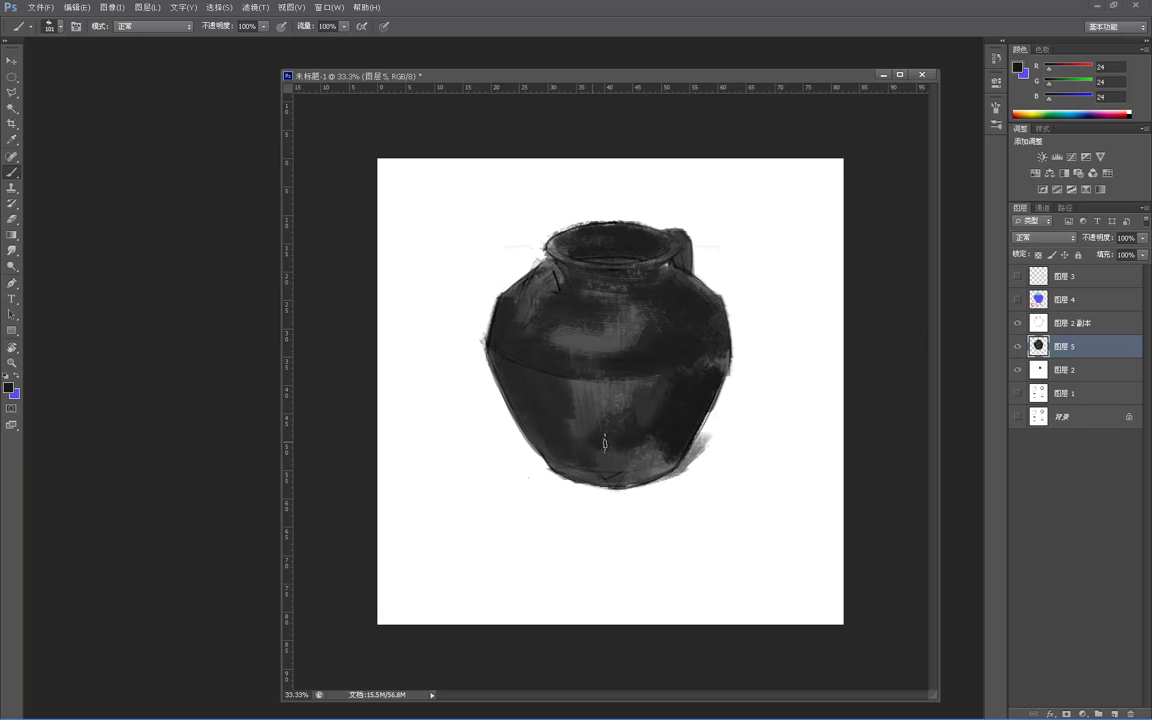
pyautogui.moveTo(581, 455)
pyautogui.mouseDown()
pyautogui.moveTo(668, 460)
pyautogui.moveTo(676, 442)
pyautogui.moveTo(620, 466)
pyautogui.mouseUp()
pyautogui.moveTo(565, 438)
pyautogui.mouseDown()
pyautogui.moveTo(587, 406)
pyautogui.moveTo(651, 403)
pyautogui.moveTo(669, 389)
pyautogui.moveTo(539, 388)
pyautogui.moveTo(526, 371)
pyautogui.moveTo(683, 374)
pyautogui.moveTo(545, 383)
pyautogui.moveTo(679, 406)
pyautogui.mouseUp()
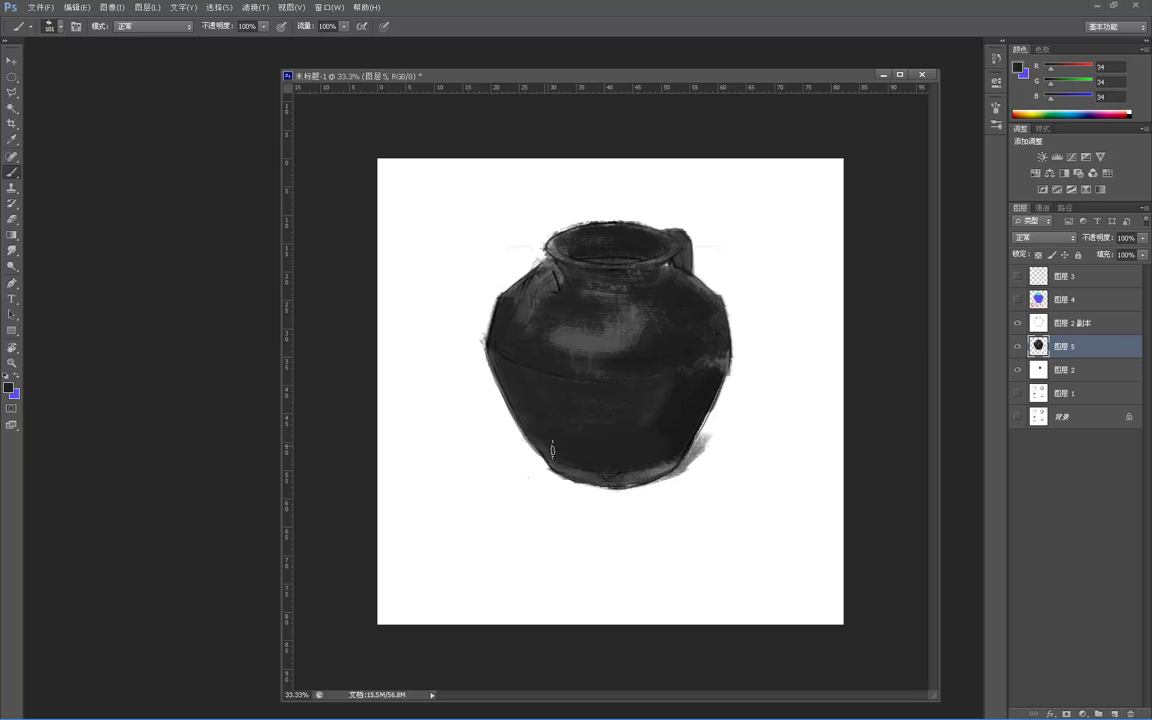
pyautogui.keyDown('alt'); pyautogui.click(660, 394); pyautogui.keyUp('alt')
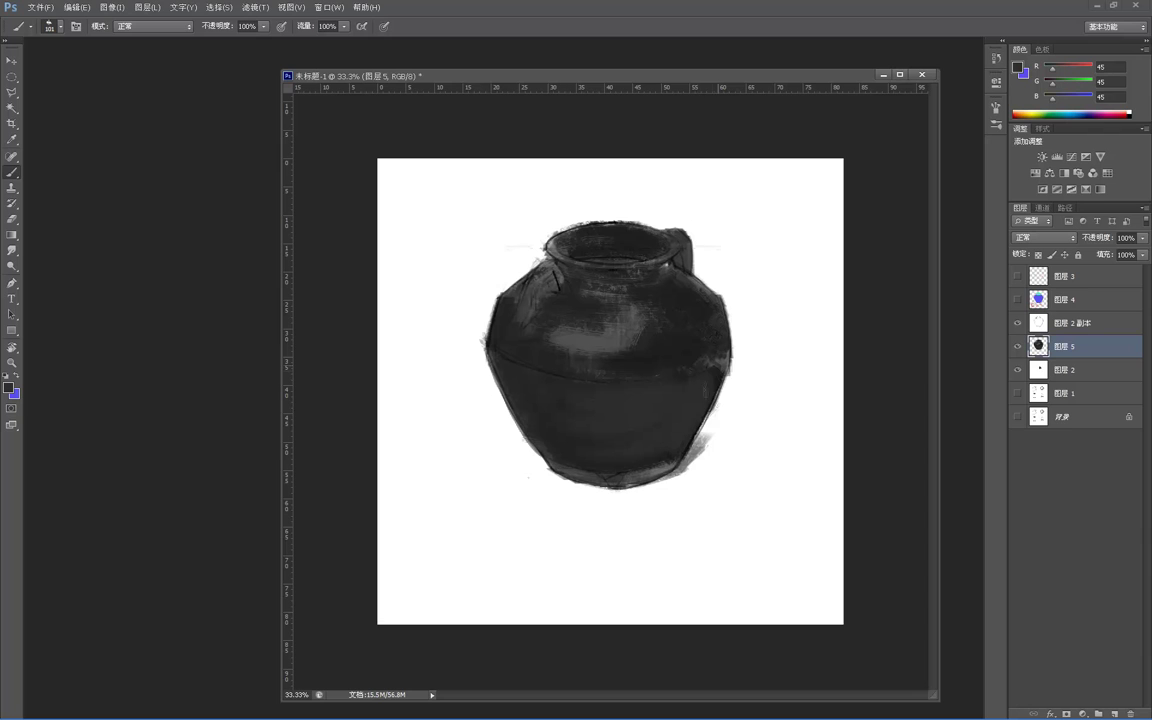
# - Sample R 29, G 29, B 29 from the body and darken the jar's right edge at its widest point
pyautogui.keyDown('alt'); pyautogui.click(695, 347); pyautogui.keyUp('alt')
pyautogui.keyDown('alt'); pyautogui.click(695, 347); pyautogui.keyUp('alt')
pyautogui.moveTo(690, 362); pyautogui.dragTo(738, 343)
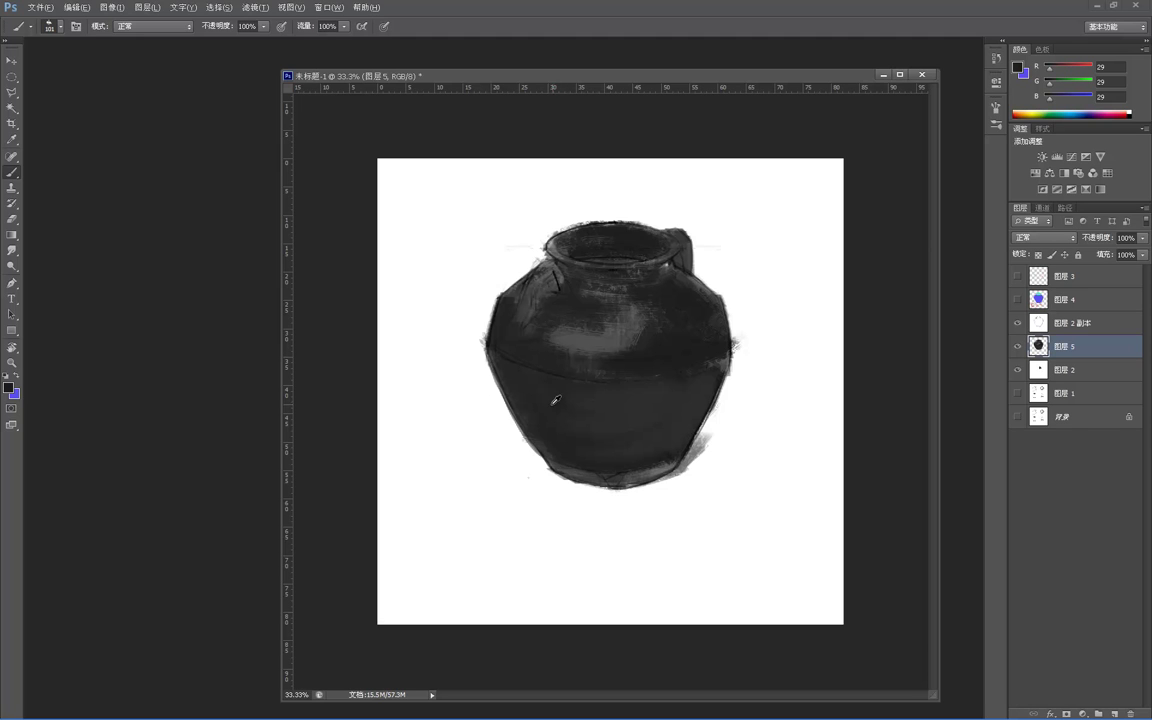
# - Enlarge the brush to 150 px and lighten the lower body with mid grey (R 66, G 66, B 66), keeping its right side dark
pyautogui.keyDown('alt'); pyautogui.click(580, 396); pyautogui.keyUp('alt')
pyautogui.keyDown('alt'); pyautogui.click(617, 243); pyautogui.keyUp('alt')
pyautogui.press(']')
pyautogui.keyDown('alt'); pyautogui.click(643, 318); pyautogui.keyUp('alt')
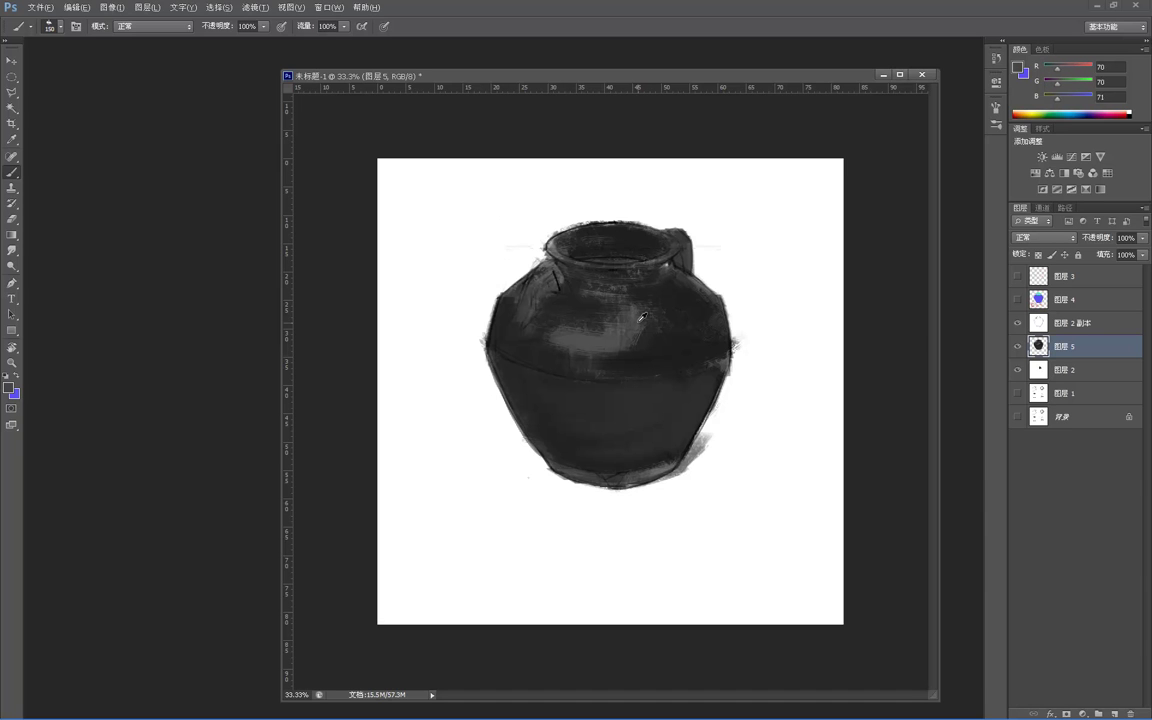
pyautogui.keyDown('alt'); pyautogui.click(618, 410); pyautogui.keyUp('alt')
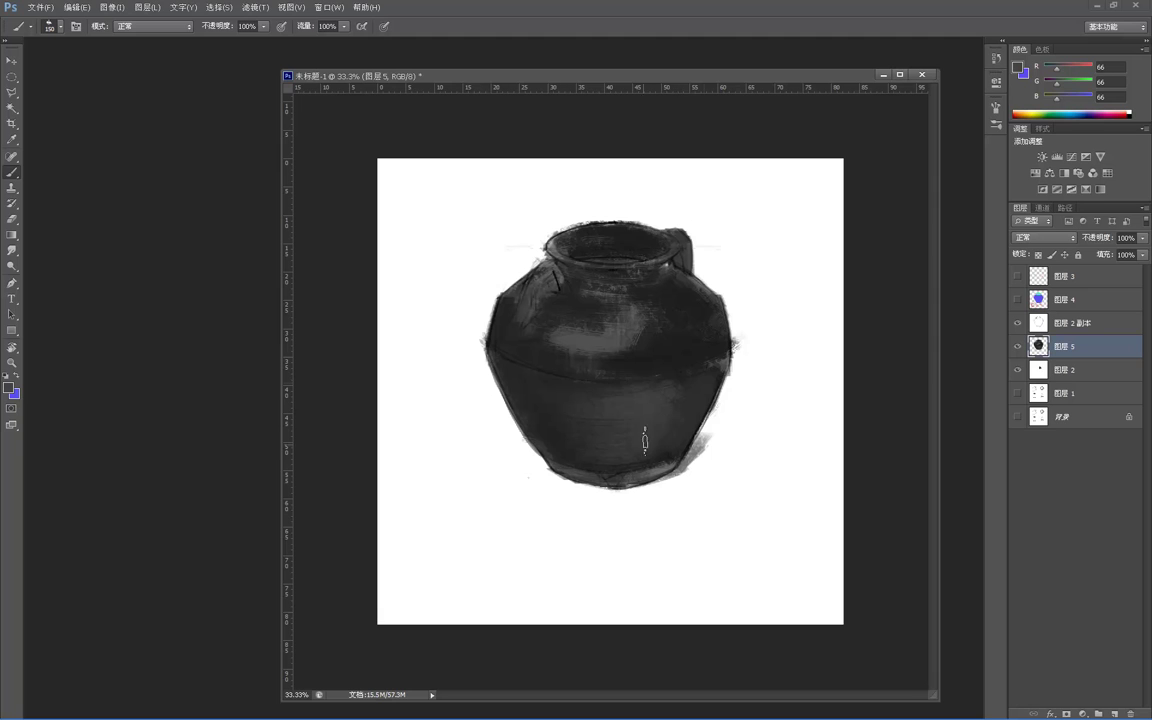
pyautogui.keyDown('alt'); pyautogui.click(697, 370); pyautogui.keyUp('alt')
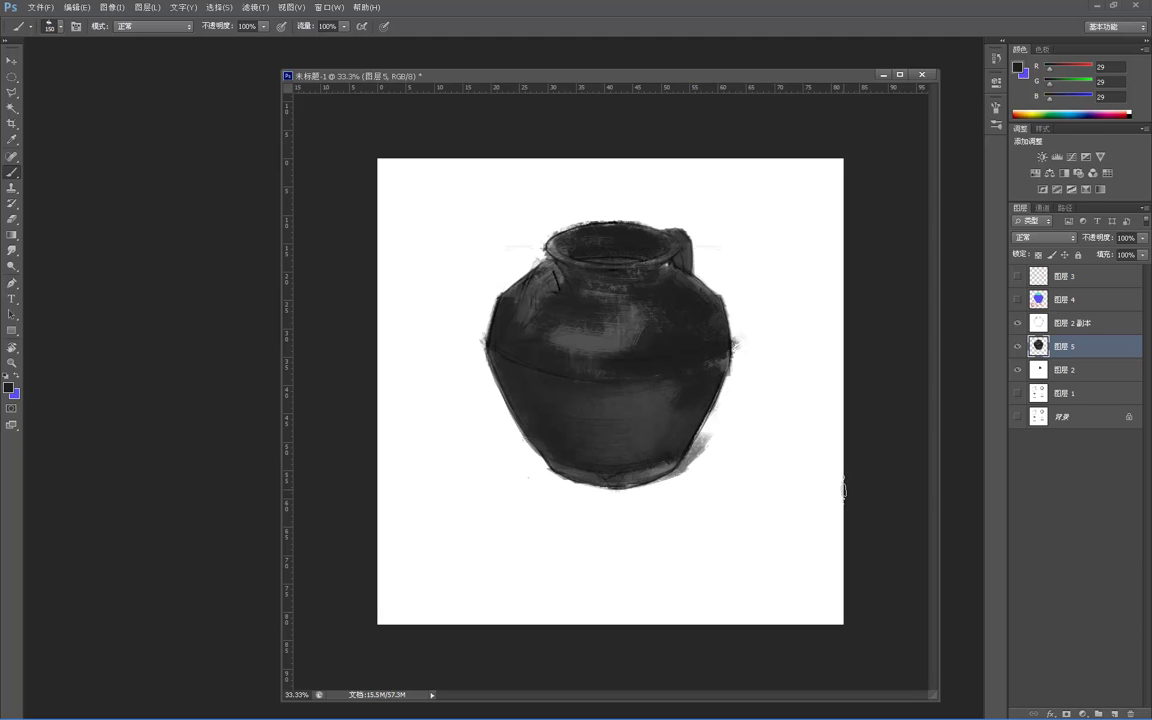
# - Reduce the brush to 90 px and refine the tones of the rim and neck with greys sampled from the jar
pyautogui.keyDown('alt'); pyautogui.click(608, 406); pyautogui.keyUp('alt')
pyautogui.keyDown('alt'); pyautogui.click(603, 412); pyautogui.keyUp('alt')
pyautogui.keyDown('alt'); pyautogui.click(634, 246); pyautogui.keyUp('alt')
pyautogui.press('[')
pyautogui.press('[')
pyautogui.press('[')
pyautogui.keyDown('alt'); pyautogui.click(575, 244); pyautogui.keyUp('alt')
pyautogui.keyDown('alt'); pyautogui.click(562, 289); pyautogui.keyUp('alt')
# - Set the foreground colour to R 21, G 21, B 21 and paint dark accents at the left handle and along the middle band
pyautogui.click(12, 386)
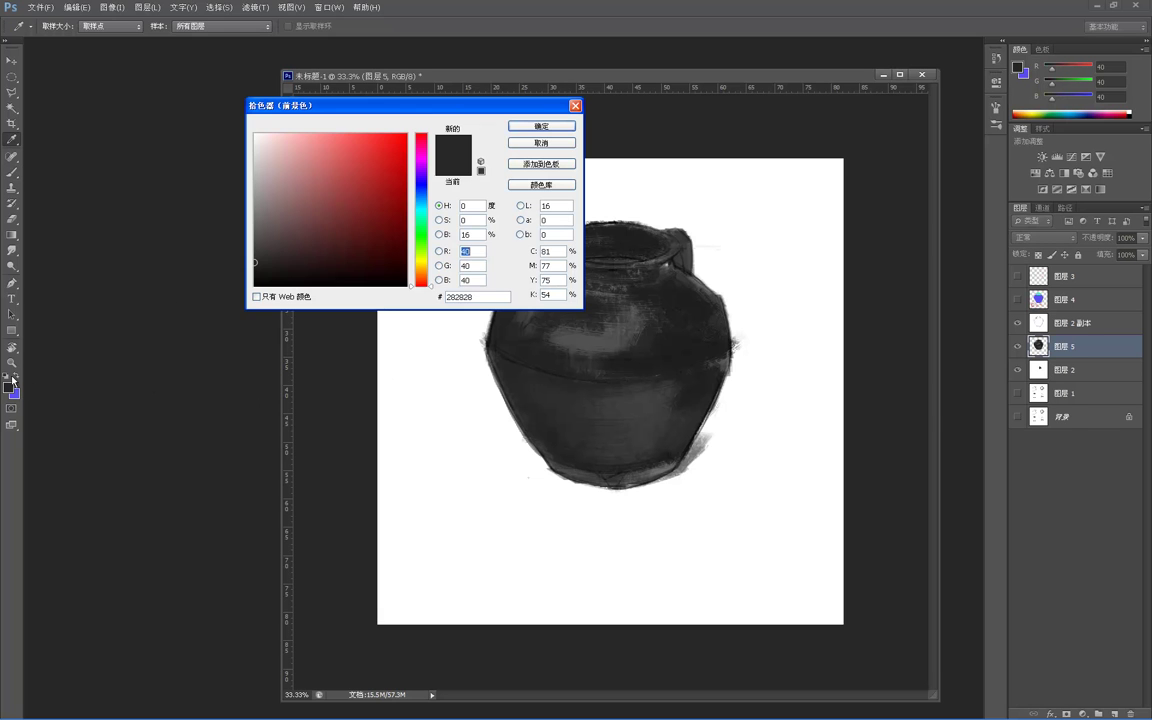
pyautogui.click(254, 274)
pyautogui.click(515, 126)
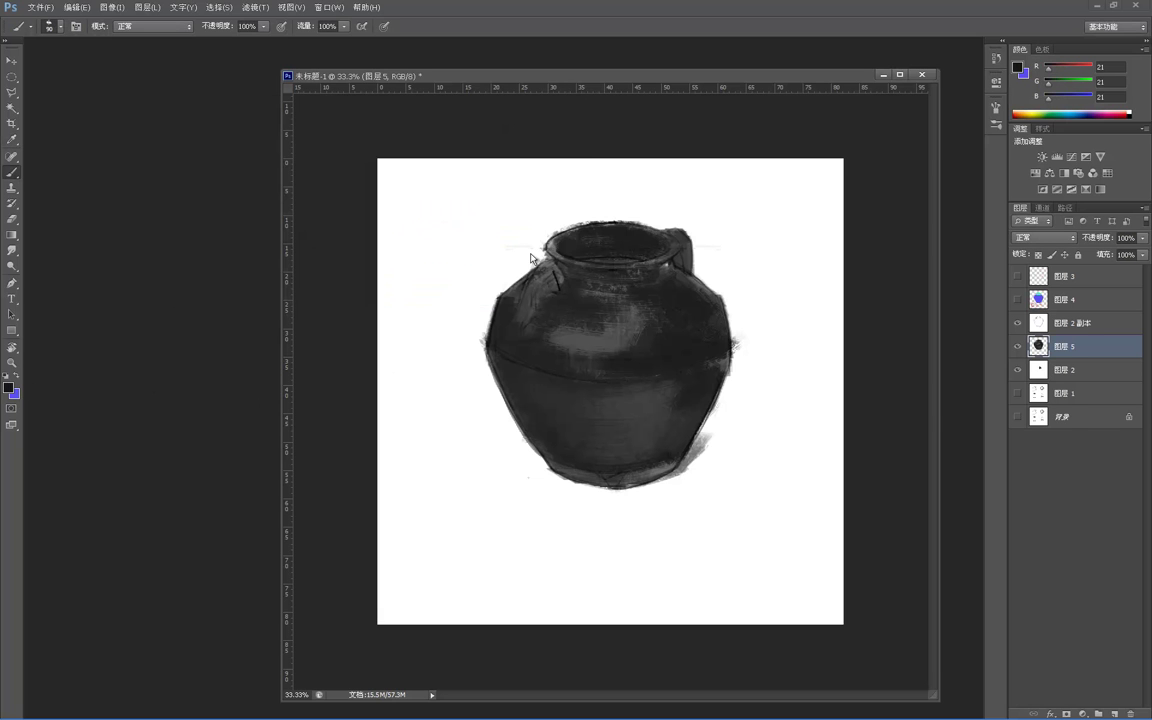
pyautogui.press('p')
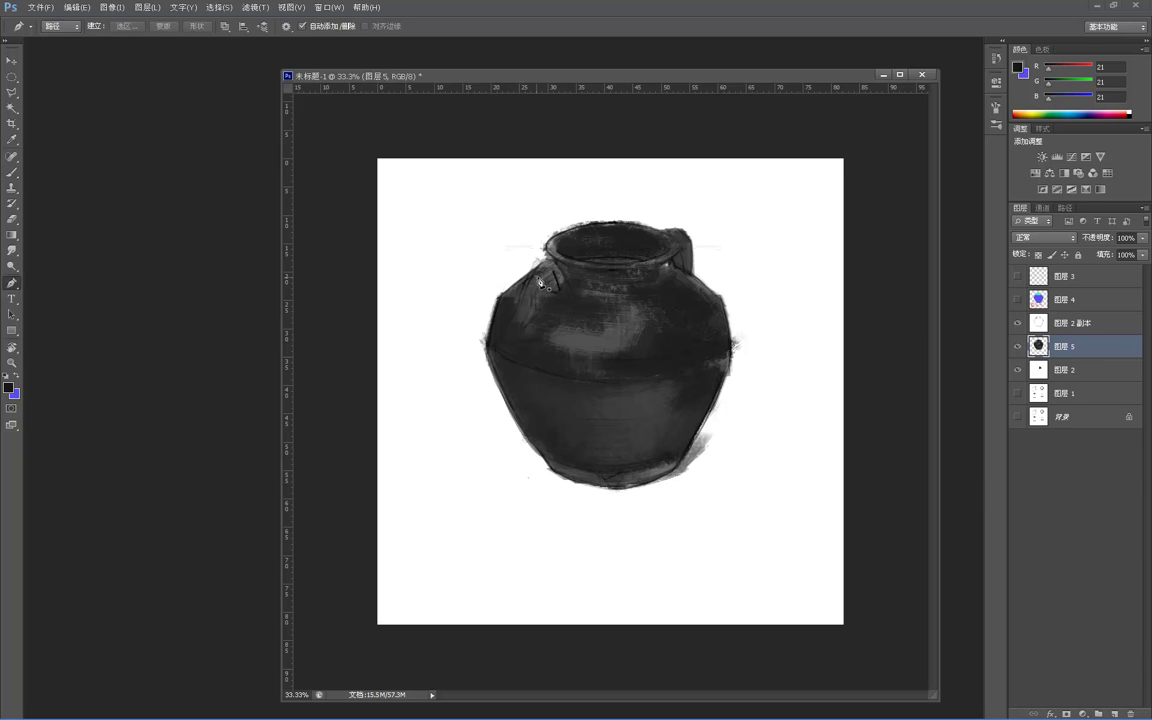
pyautogui.press('b')
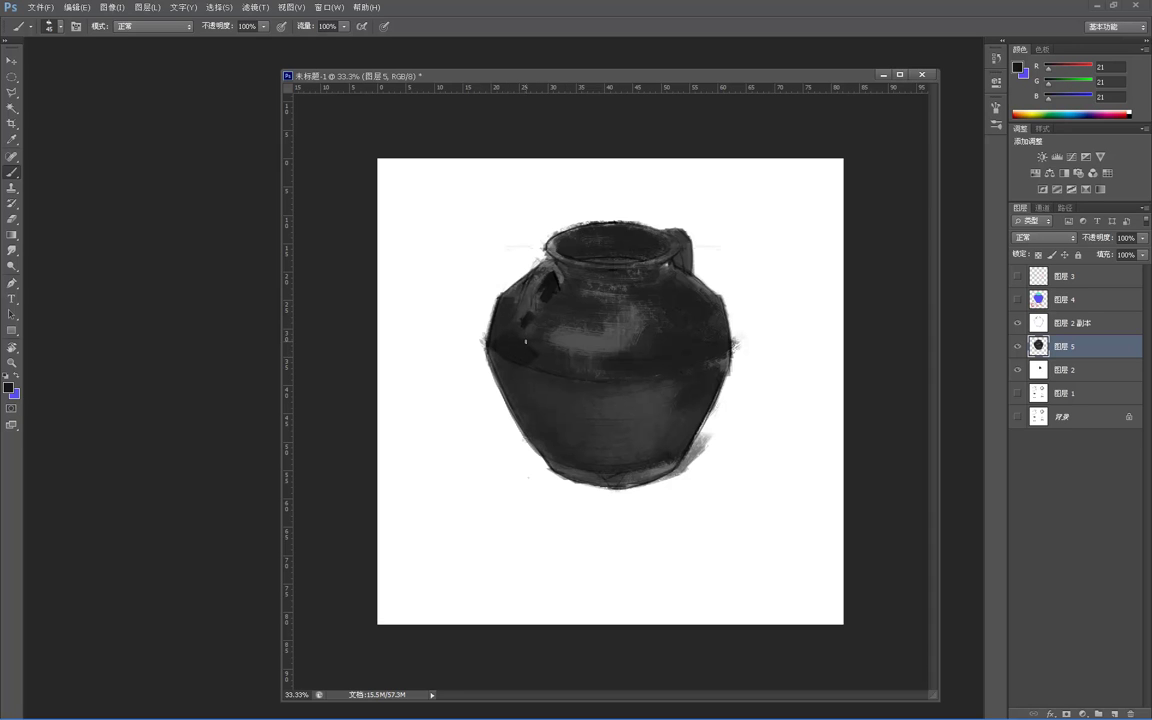
pyautogui.moveTo(516, 342)
pyautogui.mouseDown()
pyautogui.moveTo(571, 351)
pyautogui.moveTo(527, 355)
pyautogui.moveTo(574, 371)
pyautogui.moveTo(560, 377)
pyautogui.moveTo(537, 356)
pyautogui.moveTo(620, 340)
pyautogui.moveTo(581, 333)
pyautogui.moveTo(619, 340)
pyautogui.moveTo(612, 354)
pyautogui.moveTo(656, 355)
pyautogui.moveTo(595, 369)
pyautogui.moveTo(631, 371)
pyautogui.moveTo(608, 379)
pyautogui.moveTo(621, 368)
pyautogui.moveTo(586, 372)
pyautogui.mouseUp()
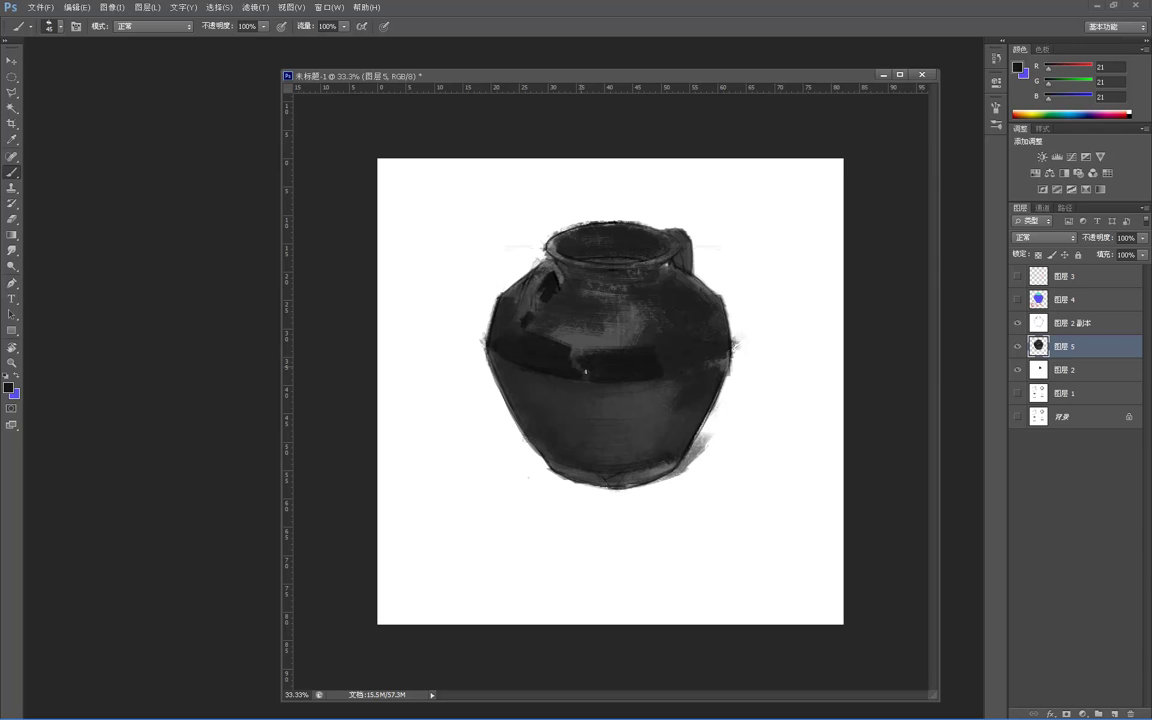
pyautogui.keyDown('alt'); pyautogui.click(648, 386); pyautogui.keyUp('alt')
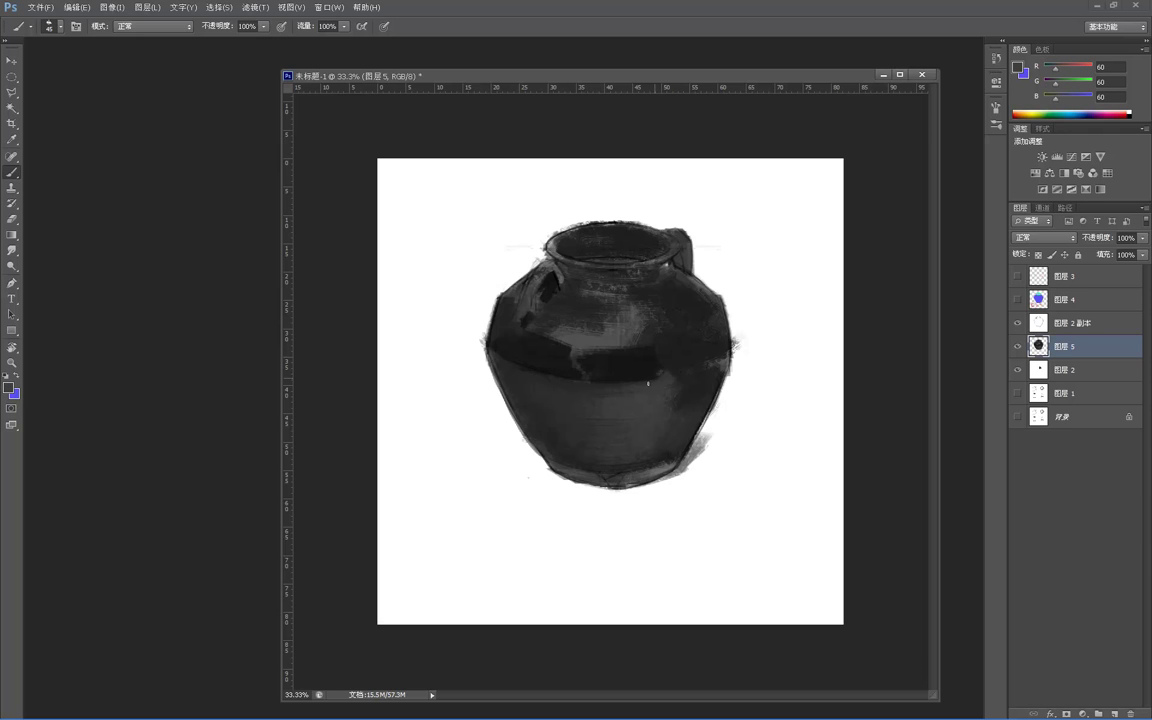
pyautogui.keyDown('alt'); pyautogui.click(673, 346); pyautogui.keyUp('alt')
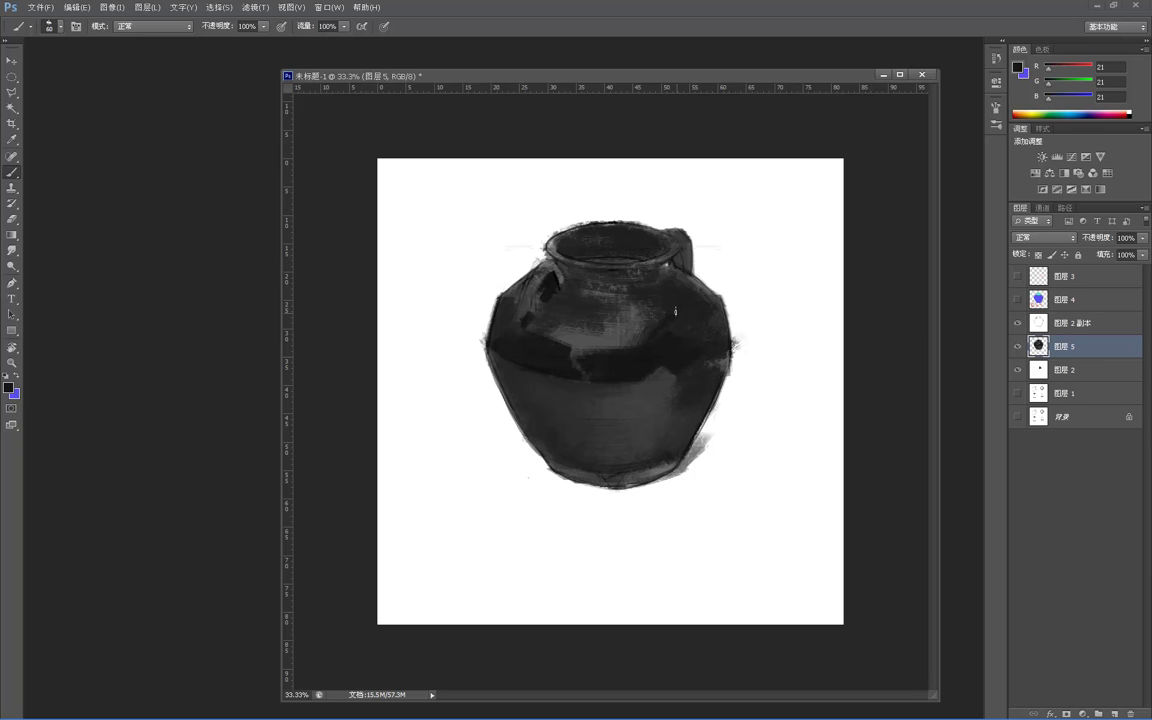
pyautogui.keyDown('alt'); pyautogui.click(699, 289); pyautogui.keyUp('alt')
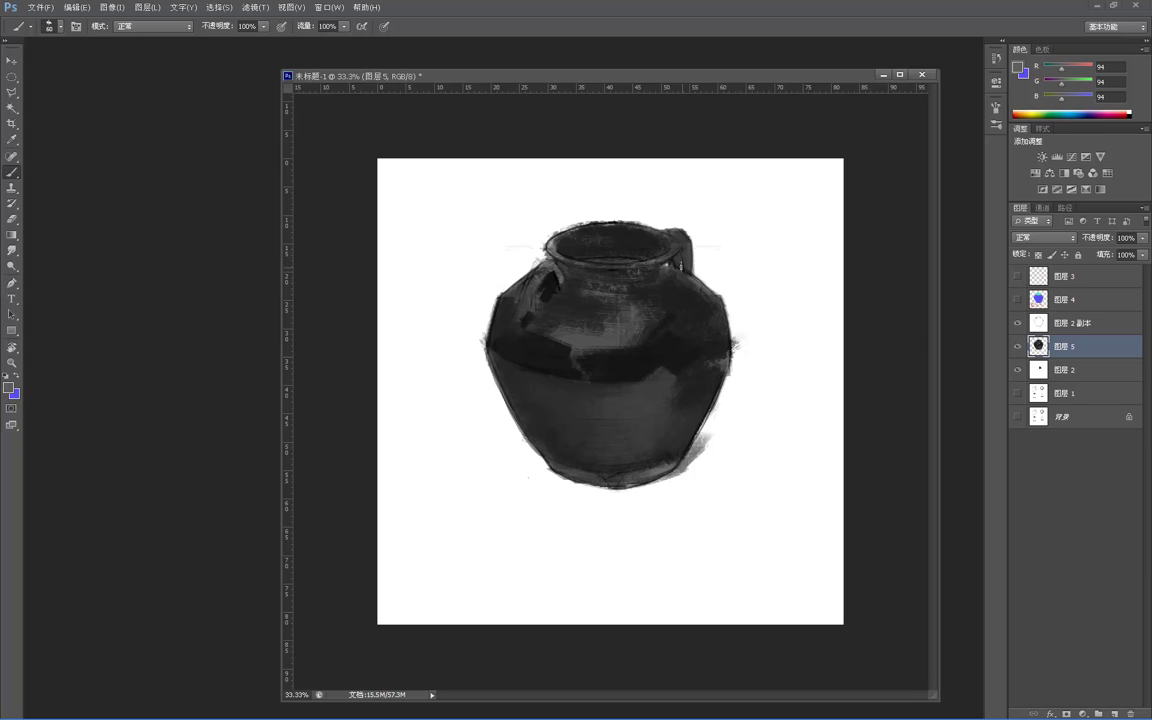
pyautogui.moveTo(609, 237)
pyautogui.mouseDown()
pyautogui.moveTo(594, 257)
pyautogui.moveTo(619, 246)
pyautogui.mouseUp()
pyautogui.hotkey('ctrl', 'alt', 'z')
pyautogui.hotkey('ctrl', 'alt', 'z')
# - Model the right shoulder at 60 px with near-black (R 21, G 21, B 21) and grey (R 63, G 63, B 63) block strokes
pyautogui.keyDown('alt'); pyautogui.click(688, 278); pyautogui.keyUp('alt')
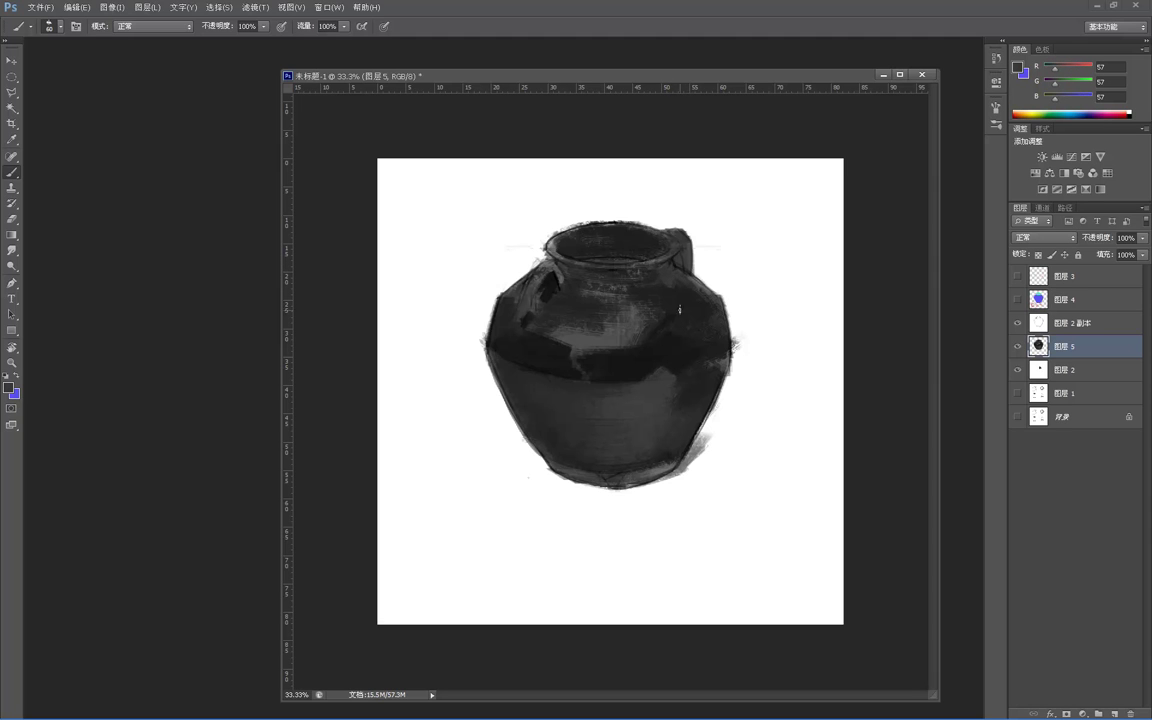
pyautogui.keyDown('alt'); pyautogui.click(576, 270); pyautogui.keyUp('alt')
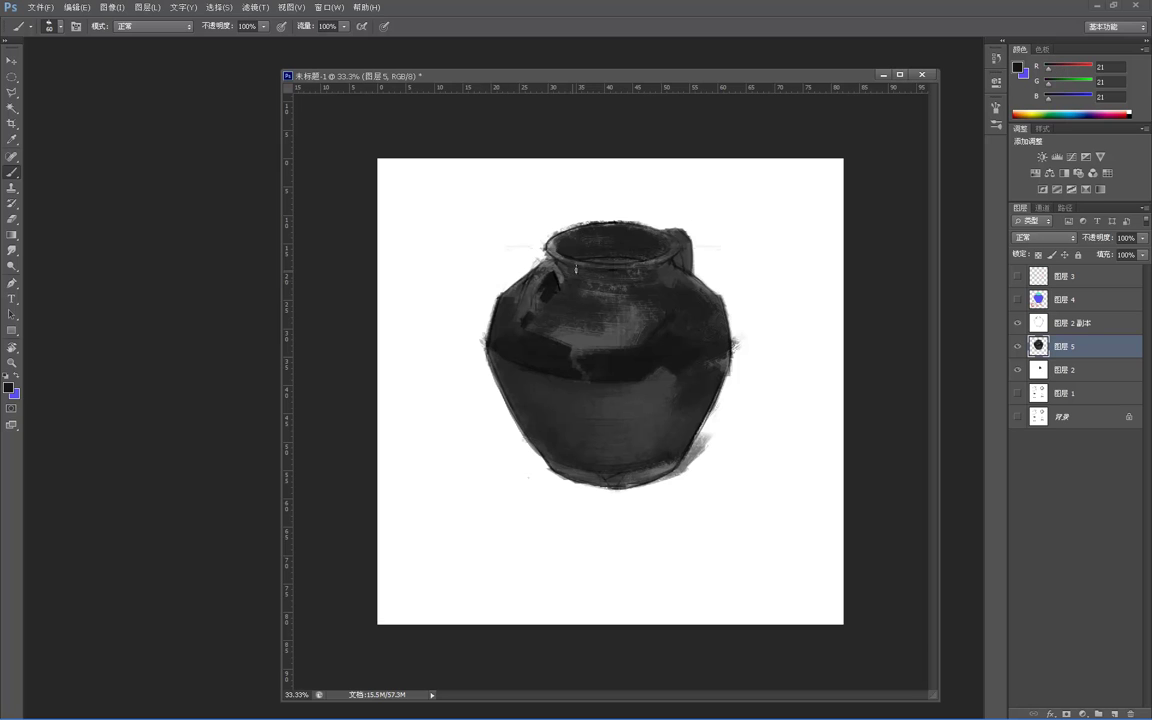
pyautogui.keyDown('alt'); pyautogui.click(719, 291); pyautogui.keyUp('alt')
pyautogui.keyDown('alt'); pyautogui.click(686, 298); pyautogui.keyUp('alt')
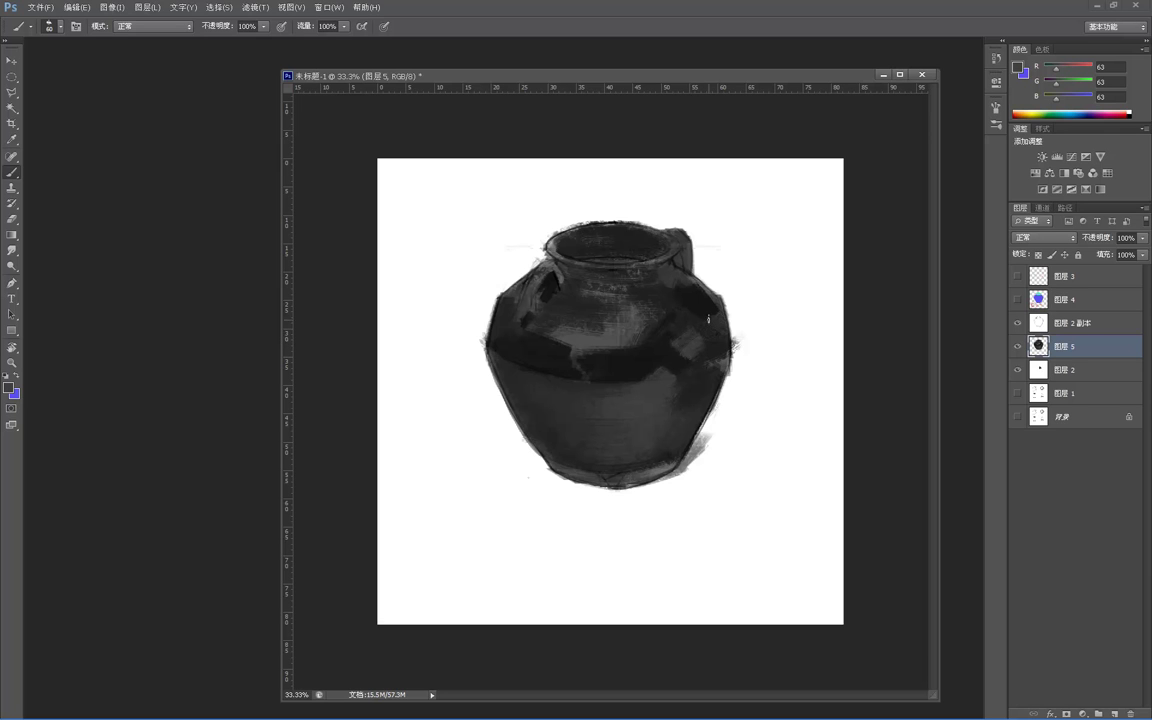
pyautogui.moveTo(679, 326)
pyautogui.mouseDown()
pyautogui.moveTo(657, 328)
pyautogui.moveTo(678, 318)
pyautogui.moveTo(638, 292)
pyautogui.mouseUp()
# - Paint the shadow under the rim, along the neck and on the right handle with near-black (R 21, G 21, B 21)
pyautogui.keyDown('alt'); pyautogui.click(628, 265); pyautogui.keyUp('alt')
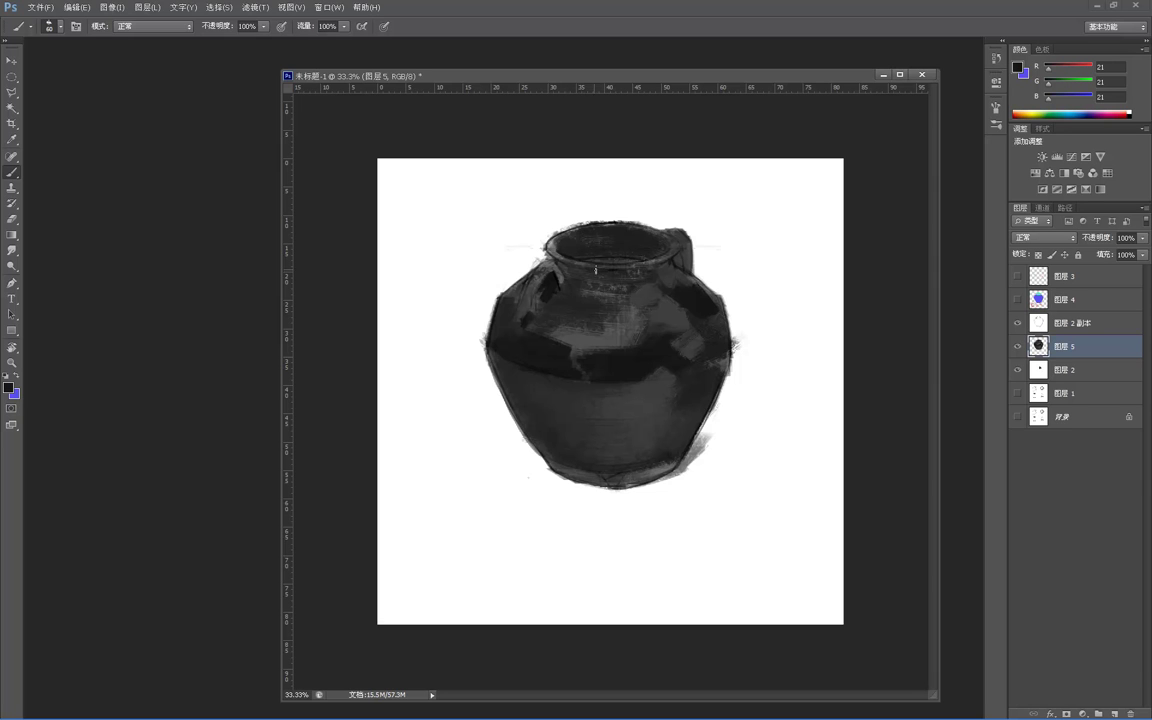
pyautogui.moveTo(576, 266); pyautogui.dragTo(637, 268)
pyautogui.moveTo(597, 282)
pyautogui.mouseDown()
pyautogui.moveTo(641, 277)
pyautogui.moveTo(598, 283)
pyautogui.moveTo(645, 279)
pyautogui.moveTo(597, 290)
pyautogui.mouseUp()
pyautogui.moveTo(662, 264); pyautogui.dragTo(690, 269)
# - Undo the last stroke and clean up the rim's outer left edge with white sampled from the background
pyautogui.keyDown('alt'); pyautogui.click(577, 212); pyautogui.keyUp('alt')
pyautogui.hotkey('ctrl', 'z')
pyautogui.moveTo(540, 239); pyautogui.dragTo(597, 212)
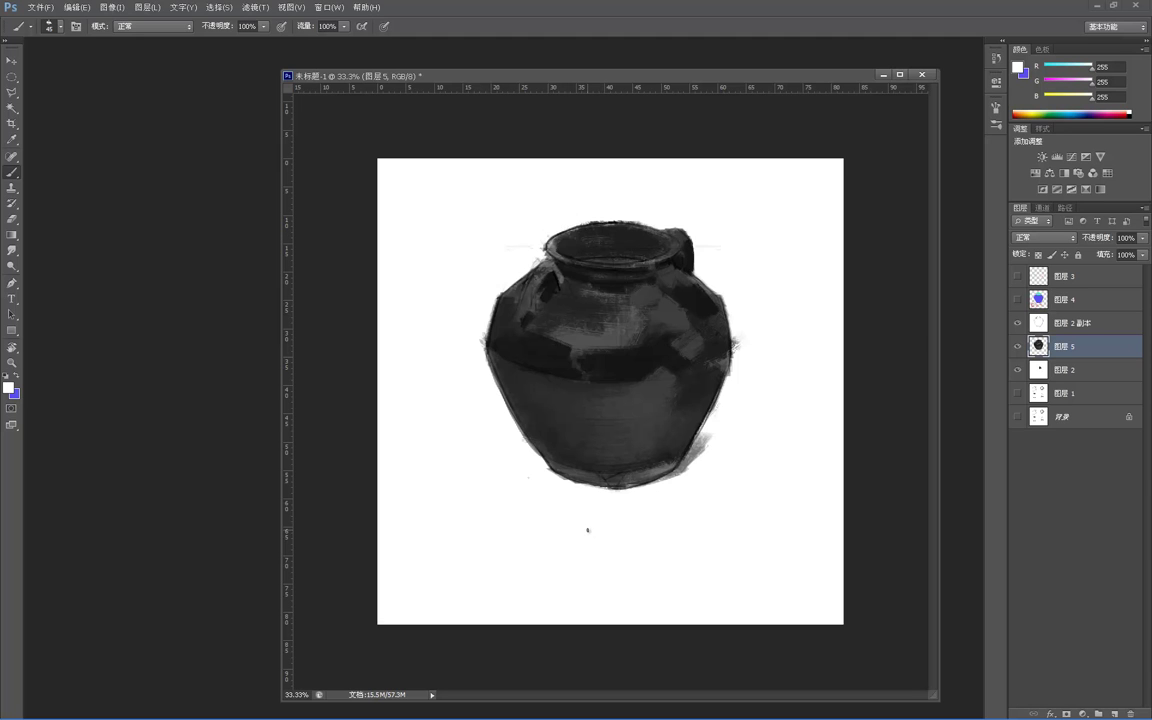
# - Enlarge the brush to 80 px, rework the left shoulder and add a white highlight (R 255, G 255, B 255) on the upper body
pyautogui.keyDown('alt'); pyautogui.click(544, 301); pyautogui.keyUp('alt')
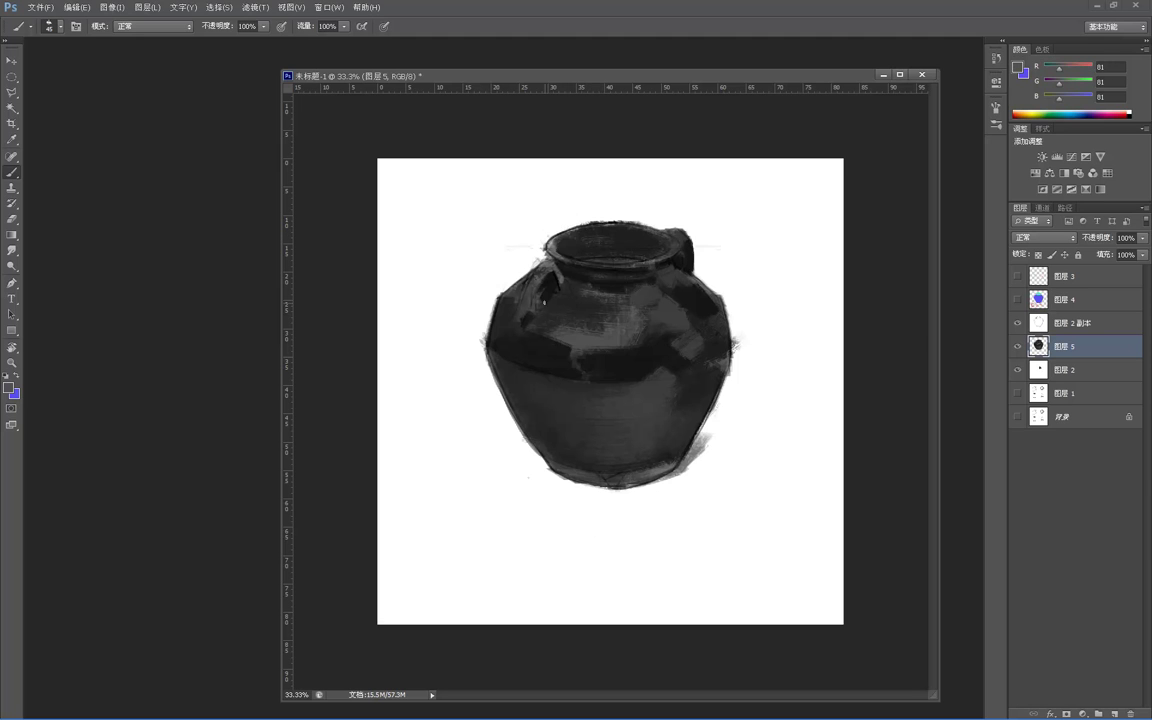
pyautogui.press(']')
pyautogui.press(']')
pyautogui.press(']')
pyautogui.moveTo(567, 330)
pyautogui.mouseDown()
pyautogui.moveTo(606, 341)
pyautogui.moveTo(596, 338)
pyautogui.mouseUp()
pyautogui.keyDown('alt'); pyautogui.click(747, 283); pyautogui.keyUp('alt')
pyautogui.hotkey('ctrl', 'z')
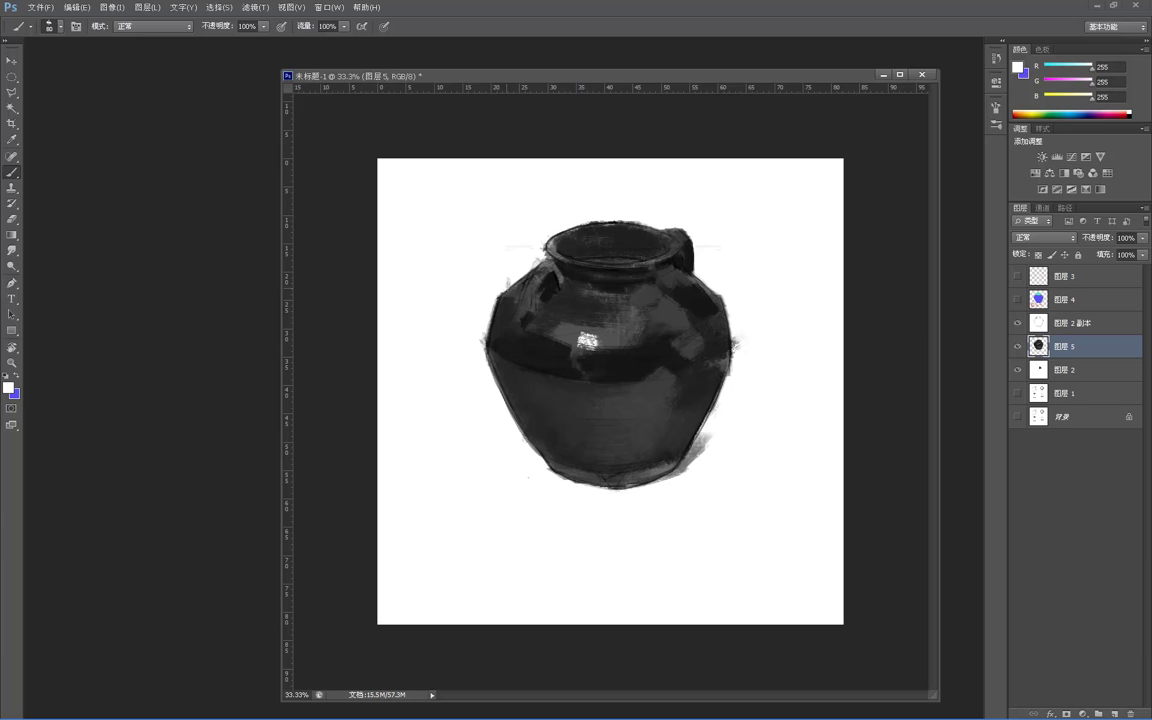
# - Add a grey patch (R 88, G 88, B 88) below the neck and deepen the mouth and left handle with near-black at 60 px
pyautogui.keyDown('alt'); pyautogui.click(586, 293); pyautogui.keyUp('alt')
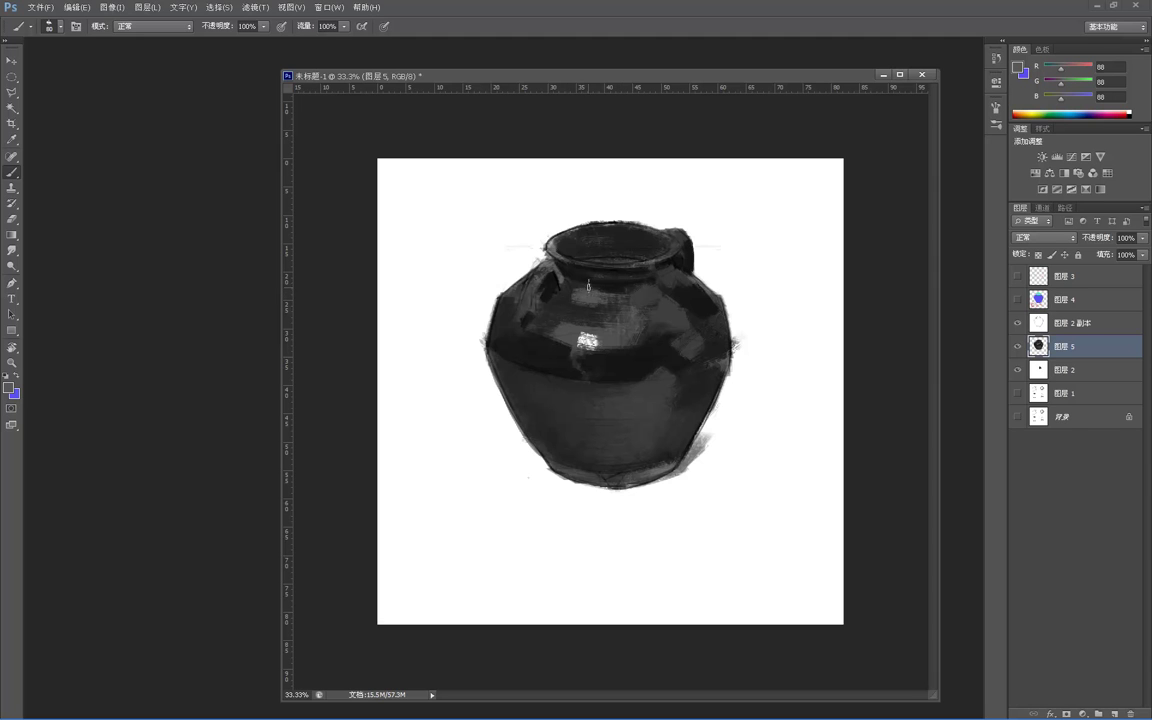
pyautogui.keyDown('alt'); pyautogui.click(570, 281); pyautogui.keyUp('alt')
pyautogui.press('[')
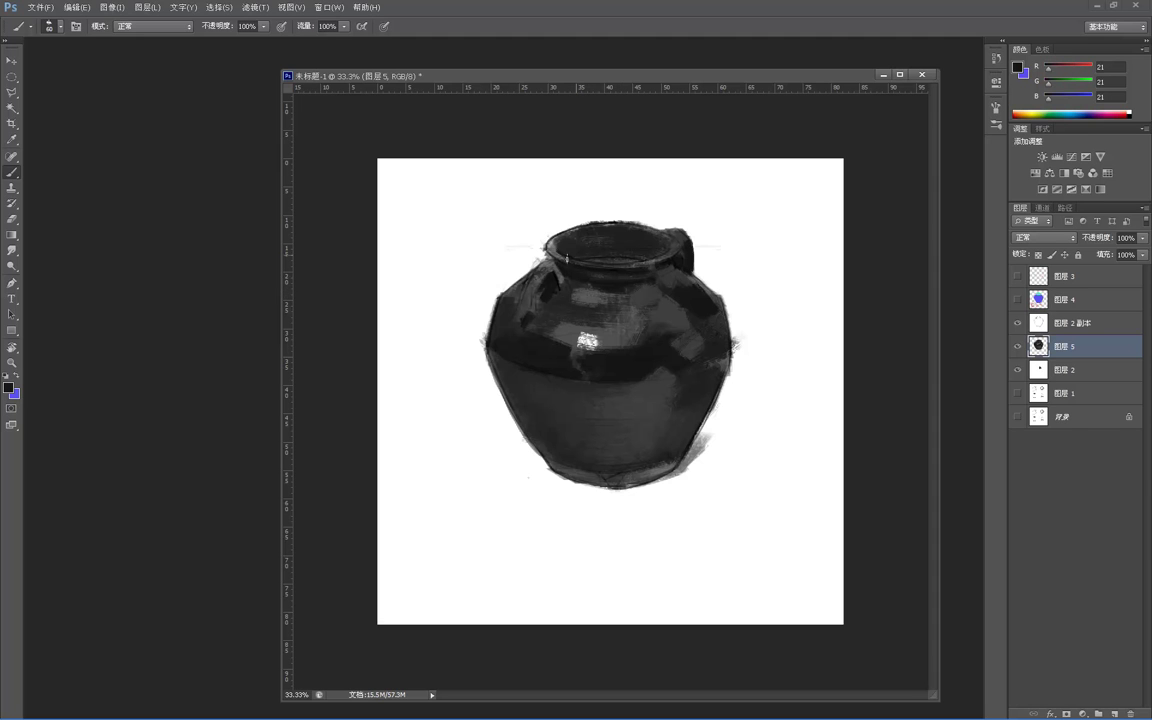
pyautogui.keyDown('alt'); pyautogui.click(567, 272); pyautogui.keyUp('alt')
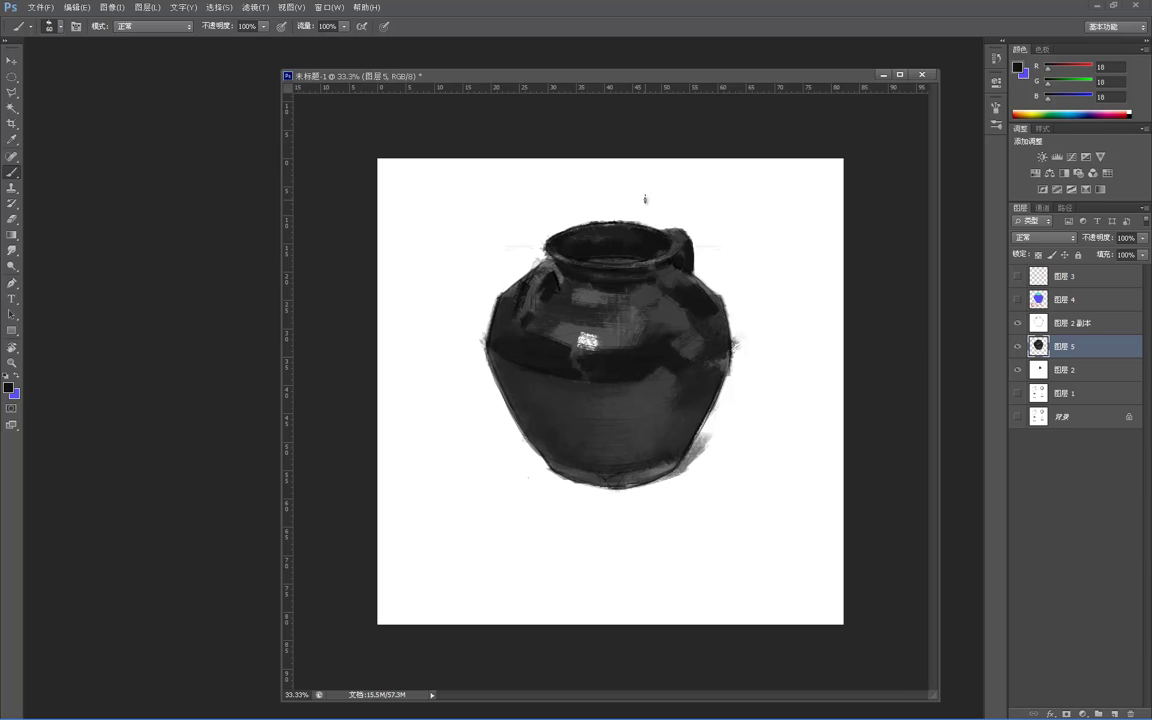
# - Sample a near-black (R 23, G 23, B 23) and paint a dark patch on the left side of the lower body
pyautogui.moveTo(547, 346); pyautogui.dragTo(554, 347)
pyautogui.keyDown('alt'); pyautogui.click(544, 349); pyautogui.keyUp('alt')
pyautogui.moveTo(554, 407)
pyautogui.mouseDown()
pyautogui.moveTo(556, 420)
pyautogui.moveTo(544, 420)
pyautogui.mouseUp()
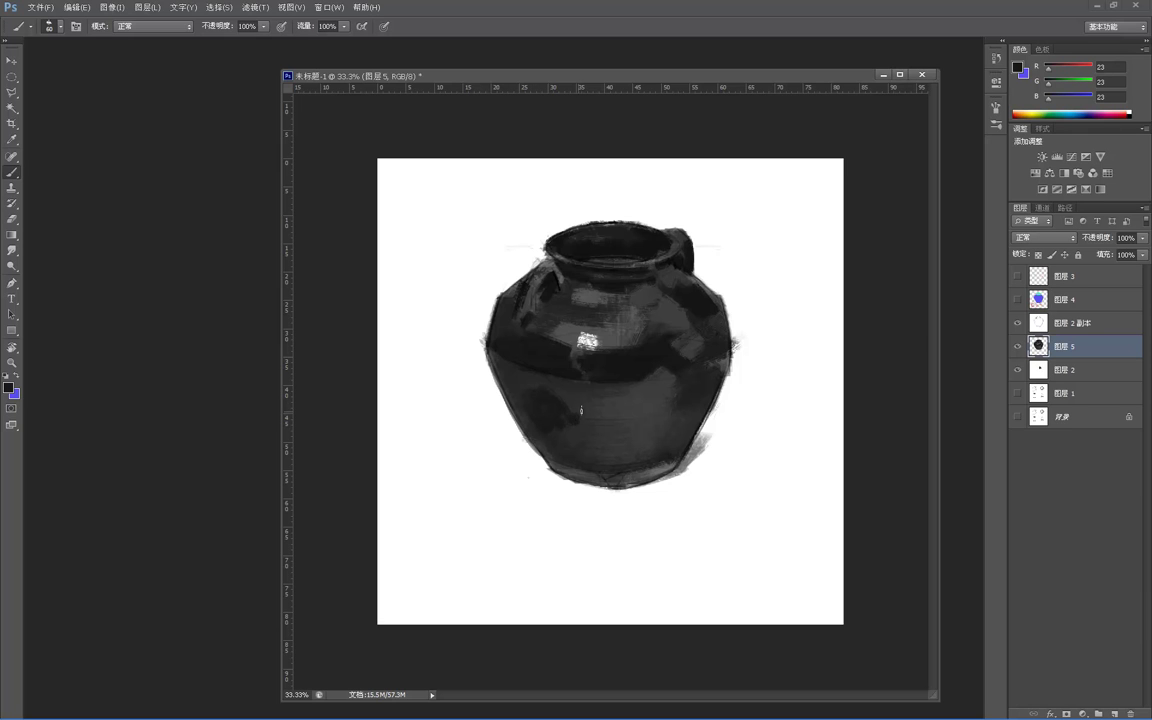
# - Paint near-black patches across the lower right body and blend the lower body's left patch with sampled dark grey (R 61, G 61, B 61)
pyautogui.moveTo(618, 432)
pyautogui.mouseDown()
pyautogui.moveTo(647, 420)
pyautogui.moveTo(622, 428)
pyautogui.moveTo(631, 415)
pyautogui.moveTo(622, 432)
pyautogui.moveTo(684, 421)
pyautogui.mouseUp()
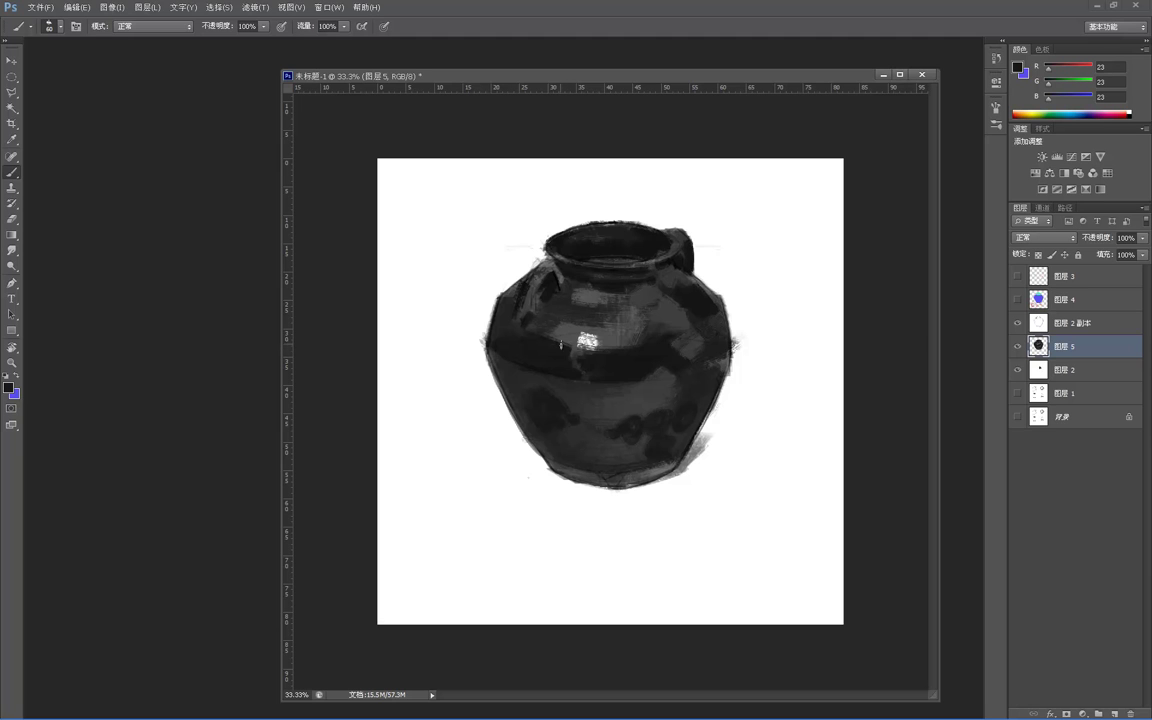
pyautogui.keyDown('alt'); pyautogui.click(594, 383); pyautogui.keyUp('alt')
pyautogui.moveTo(593, 382); pyautogui.dragTo(597, 385)
pyautogui.keyDown('alt'); pyautogui.click(607, 397); pyautogui.keyUp('alt')
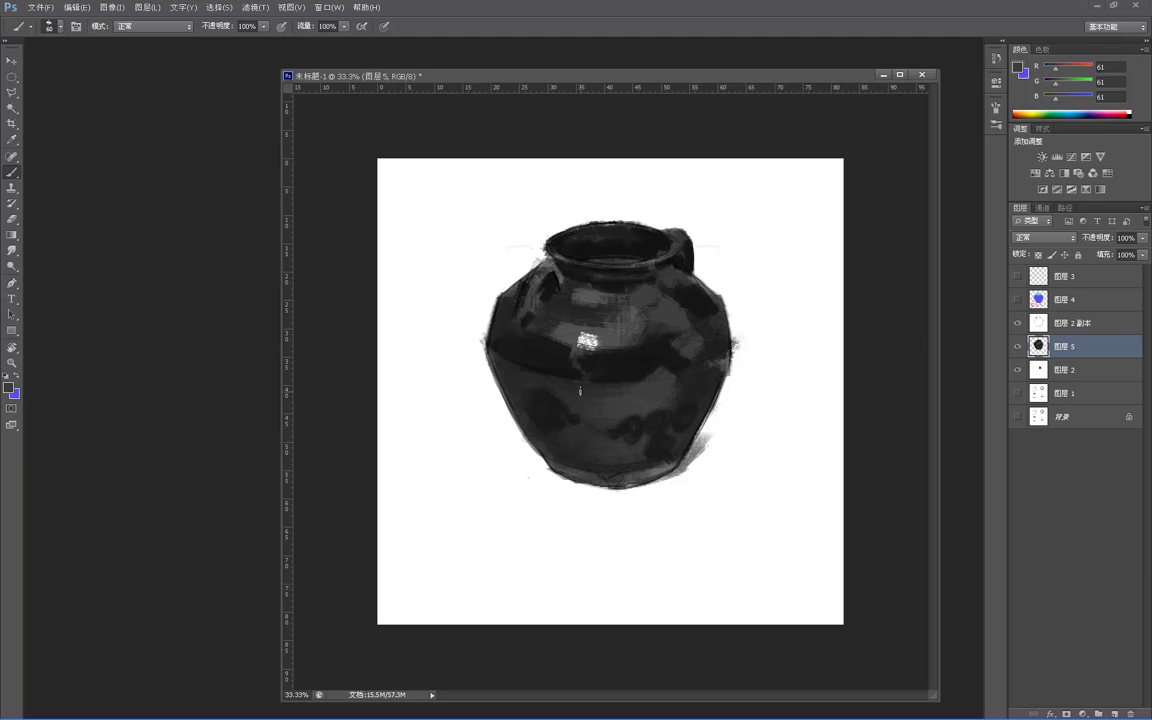
pyautogui.keyDown('alt'); pyautogui.click(550, 386); pyautogui.keyUp('alt')
pyautogui.keyDown('alt'); pyautogui.click(635, 392); pyautogui.keyUp('alt')
# - Extend the upper-body highlight with near-white (R 247, G 247, B 247) and blend the area up to the neck with sampled greys
pyautogui.keyDown('alt'); pyautogui.click(594, 342); pyautogui.keyUp('alt')
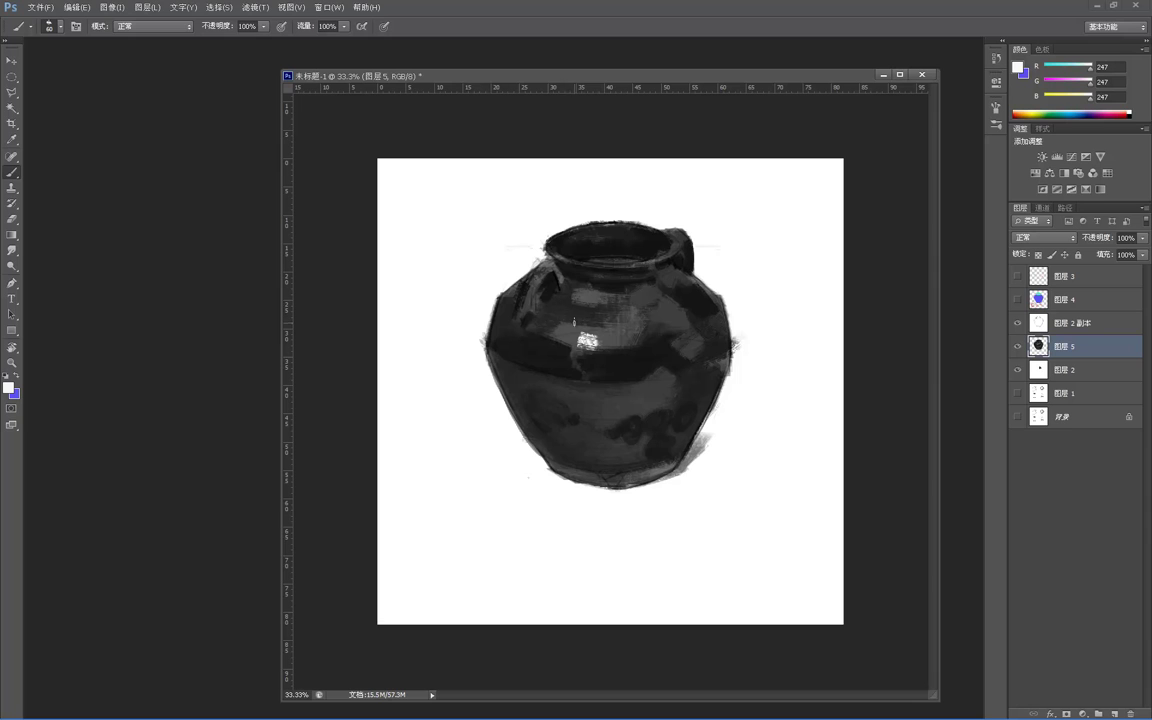
pyautogui.keyDown('alt'); pyautogui.click(536, 295); pyautogui.keyUp('alt')
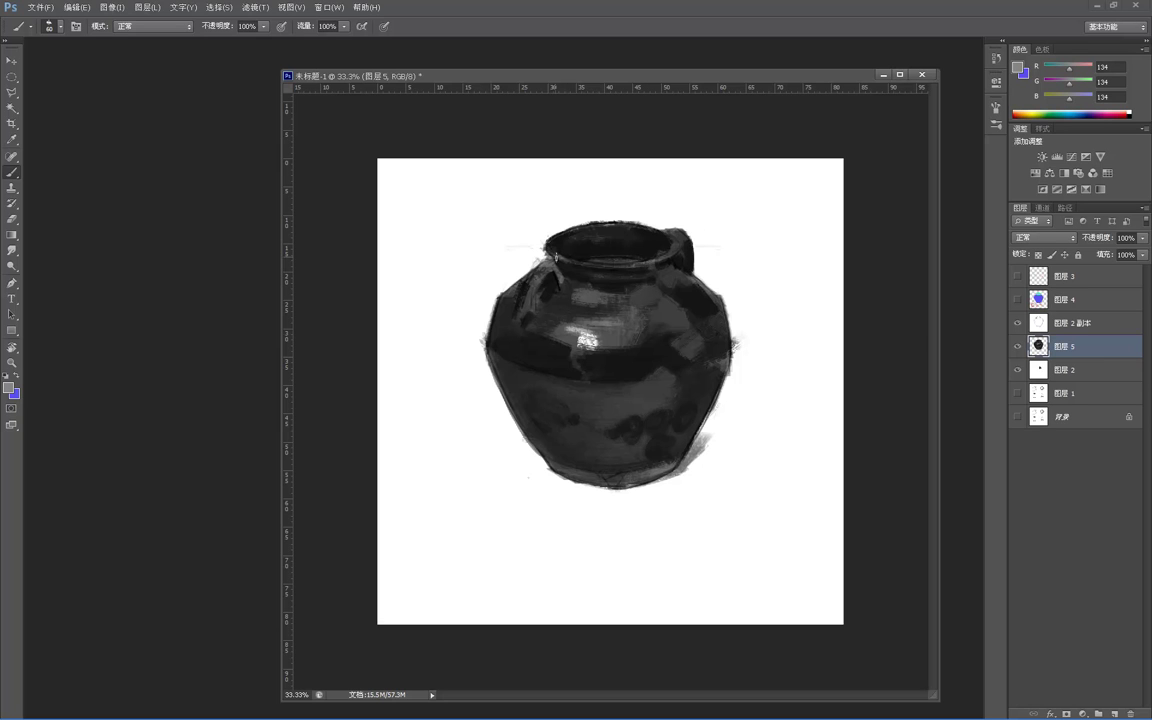
pyautogui.keyDown('alt'); pyautogui.click(561, 313); pyautogui.keyUp('alt')
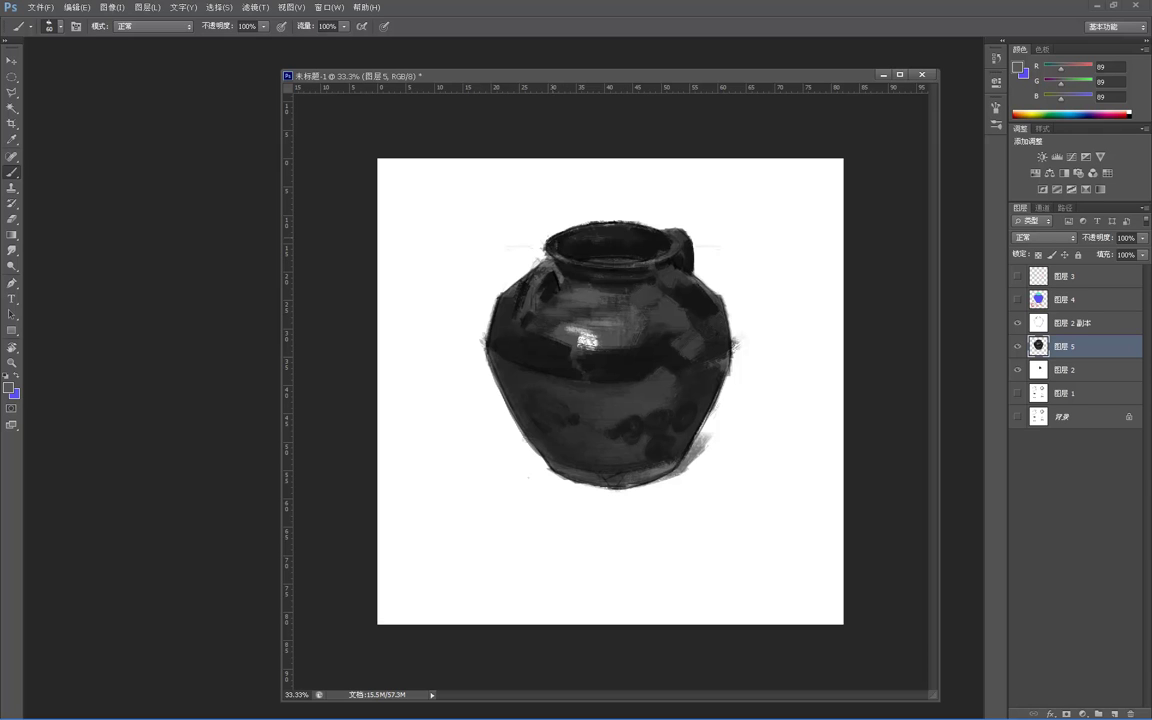
pyautogui.keyDown('alt'); pyautogui.click(566, 282); pyautogui.keyUp('alt')
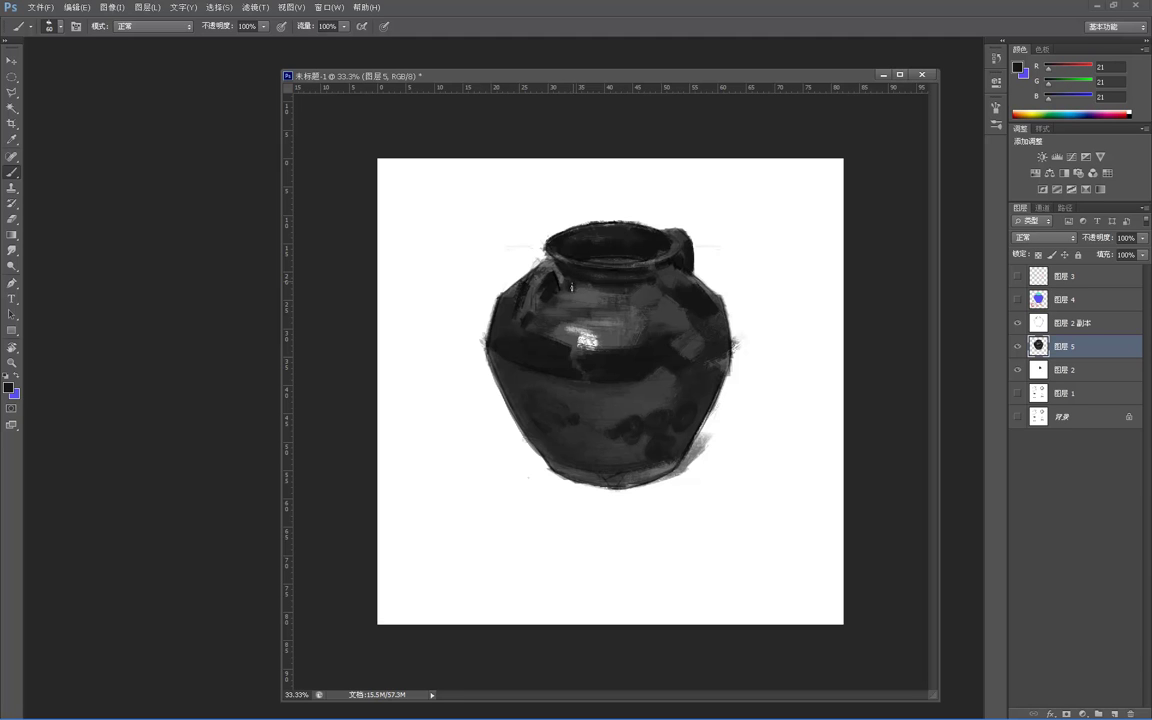
pyautogui.keyDown('alt'); pyautogui.click(575, 295); pyautogui.keyUp('alt')
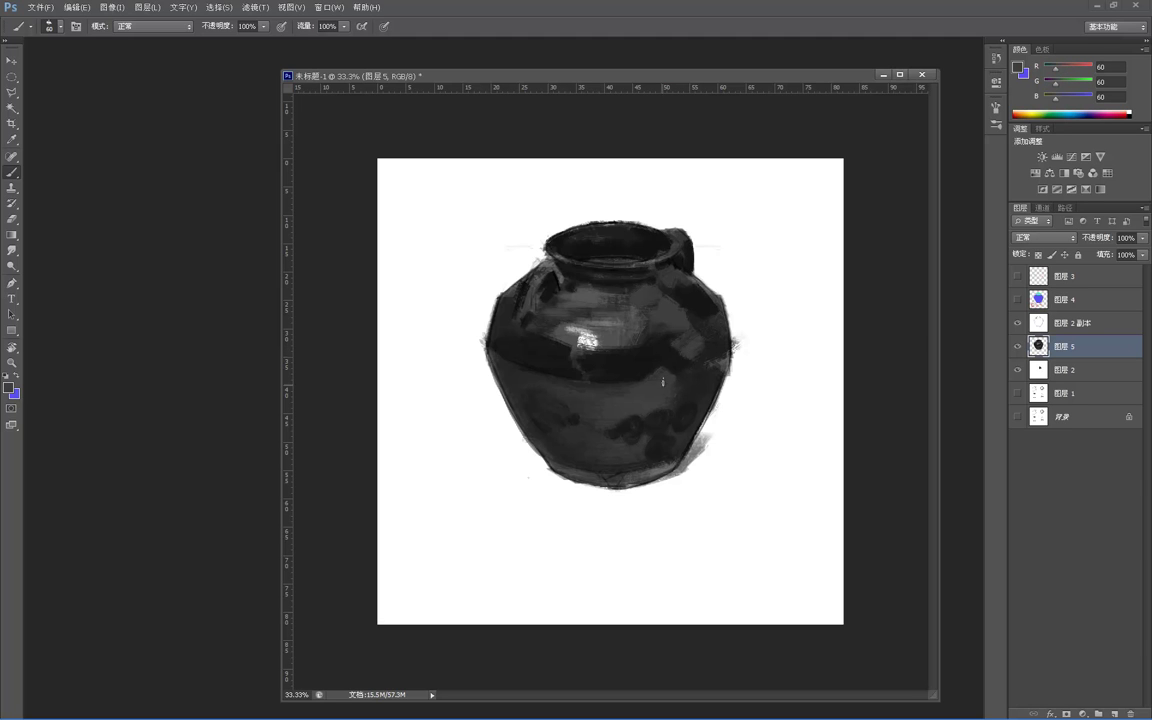
# - Blend the right side of the belly and the right shoulder using sampled near-black (R 22, G 22, B 22) and dark grey (R 56, G 56, B 56)
pyautogui.keyDown('alt'); pyautogui.click(660, 357); pyautogui.keyUp('alt')
pyautogui.keyDown('alt'); pyautogui.click(673, 364); pyautogui.keyUp('alt')
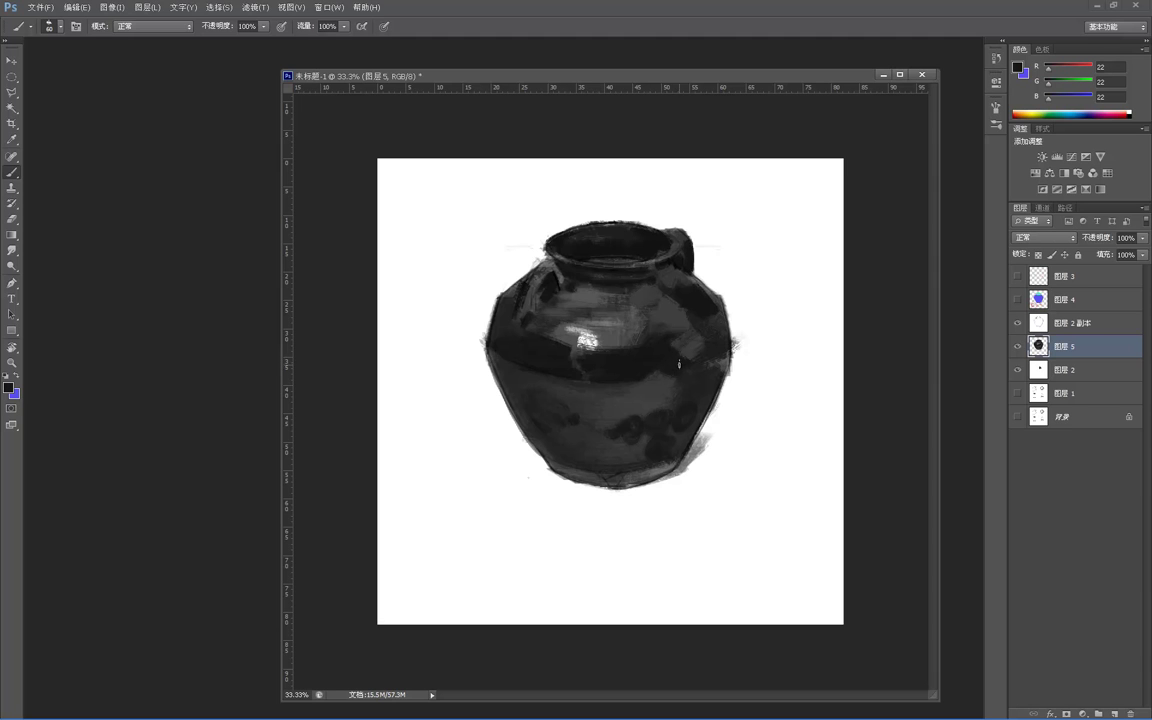
pyautogui.keyDown('alt'); pyautogui.click(670, 397); pyautogui.keyUp('alt')
pyautogui.keyDown('alt'); pyautogui.click(669, 398); pyautogui.keyUp('alt')
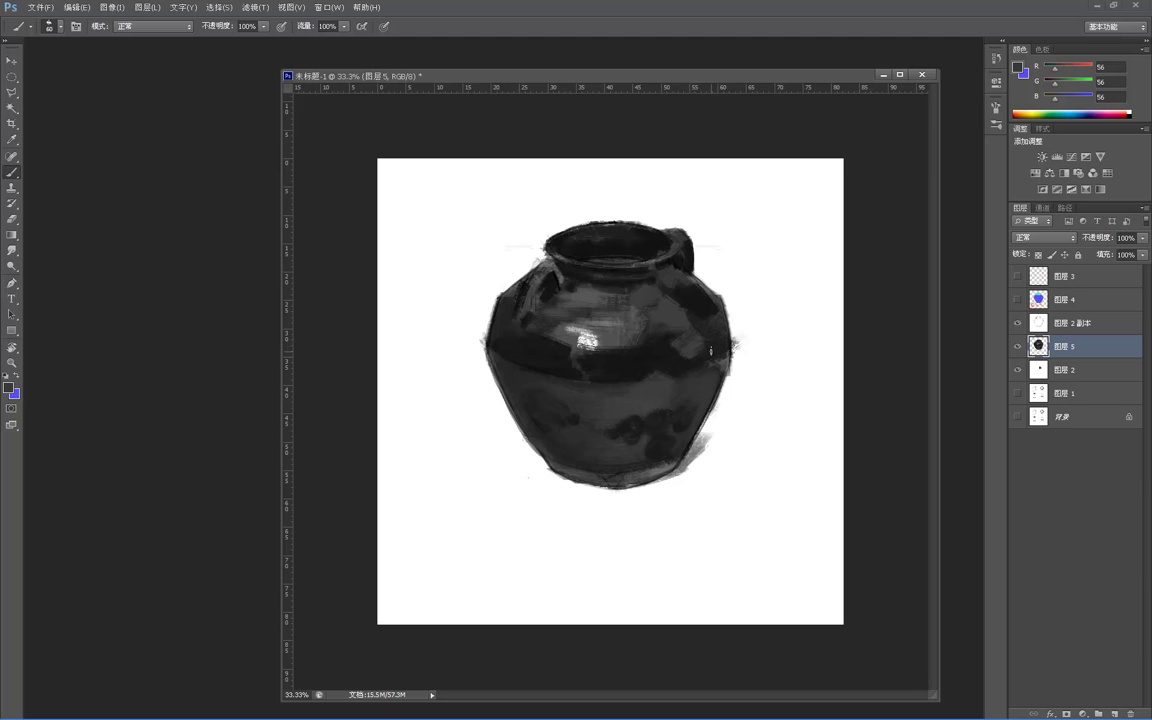
pyautogui.keyDown('alt'); pyautogui.click(687, 370); pyautogui.keyUp('alt')
pyautogui.keyDown('alt'); pyautogui.click(679, 273); pyautogui.keyUp('alt')
# - Clean up the jar's outer left contour from shoulder to lower body with white (R 255, G 255, B 255) sampled from the background
pyautogui.keyDown('alt'); pyautogui.click(460, 379); pyautogui.keyUp('alt')
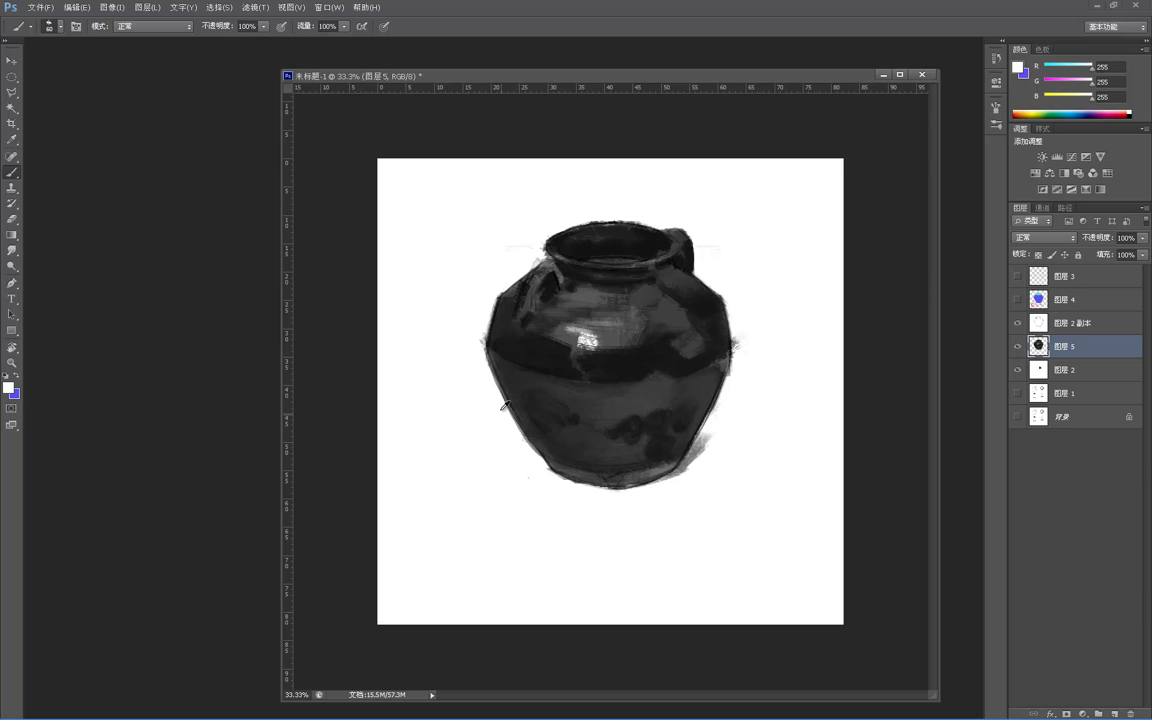
pyautogui.moveTo(495, 288); pyautogui.dragTo(489, 320)
pyautogui.moveTo(497, 391); pyautogui.dragTo(540, 458)
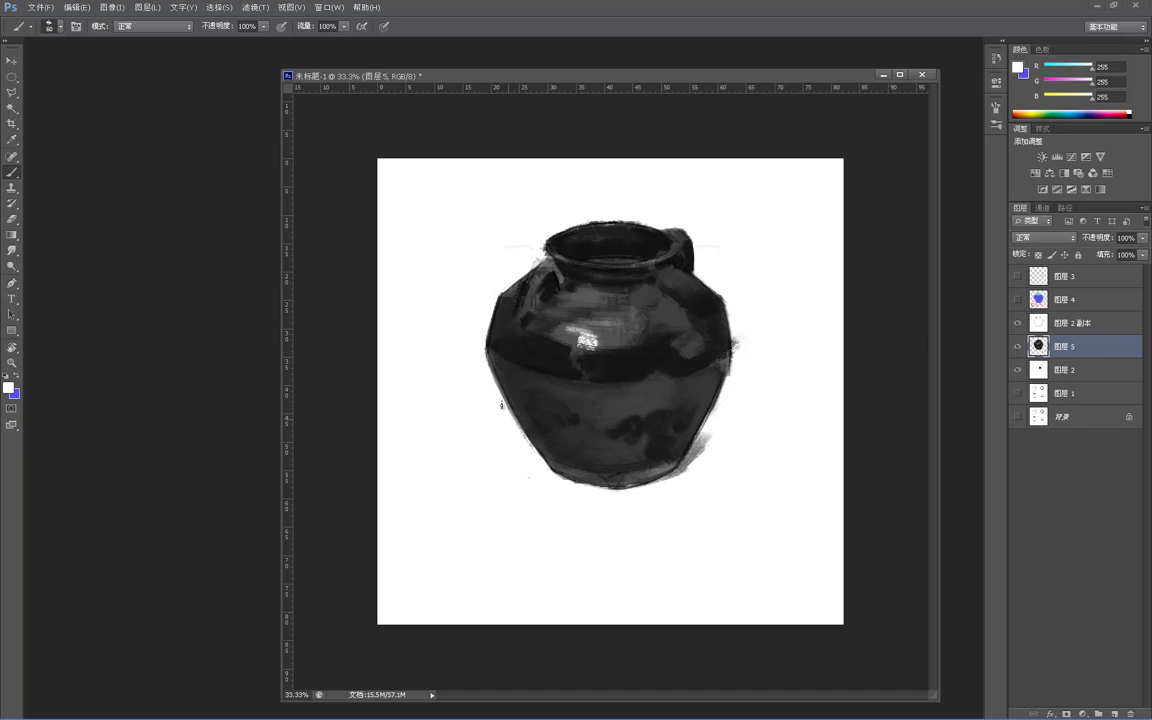